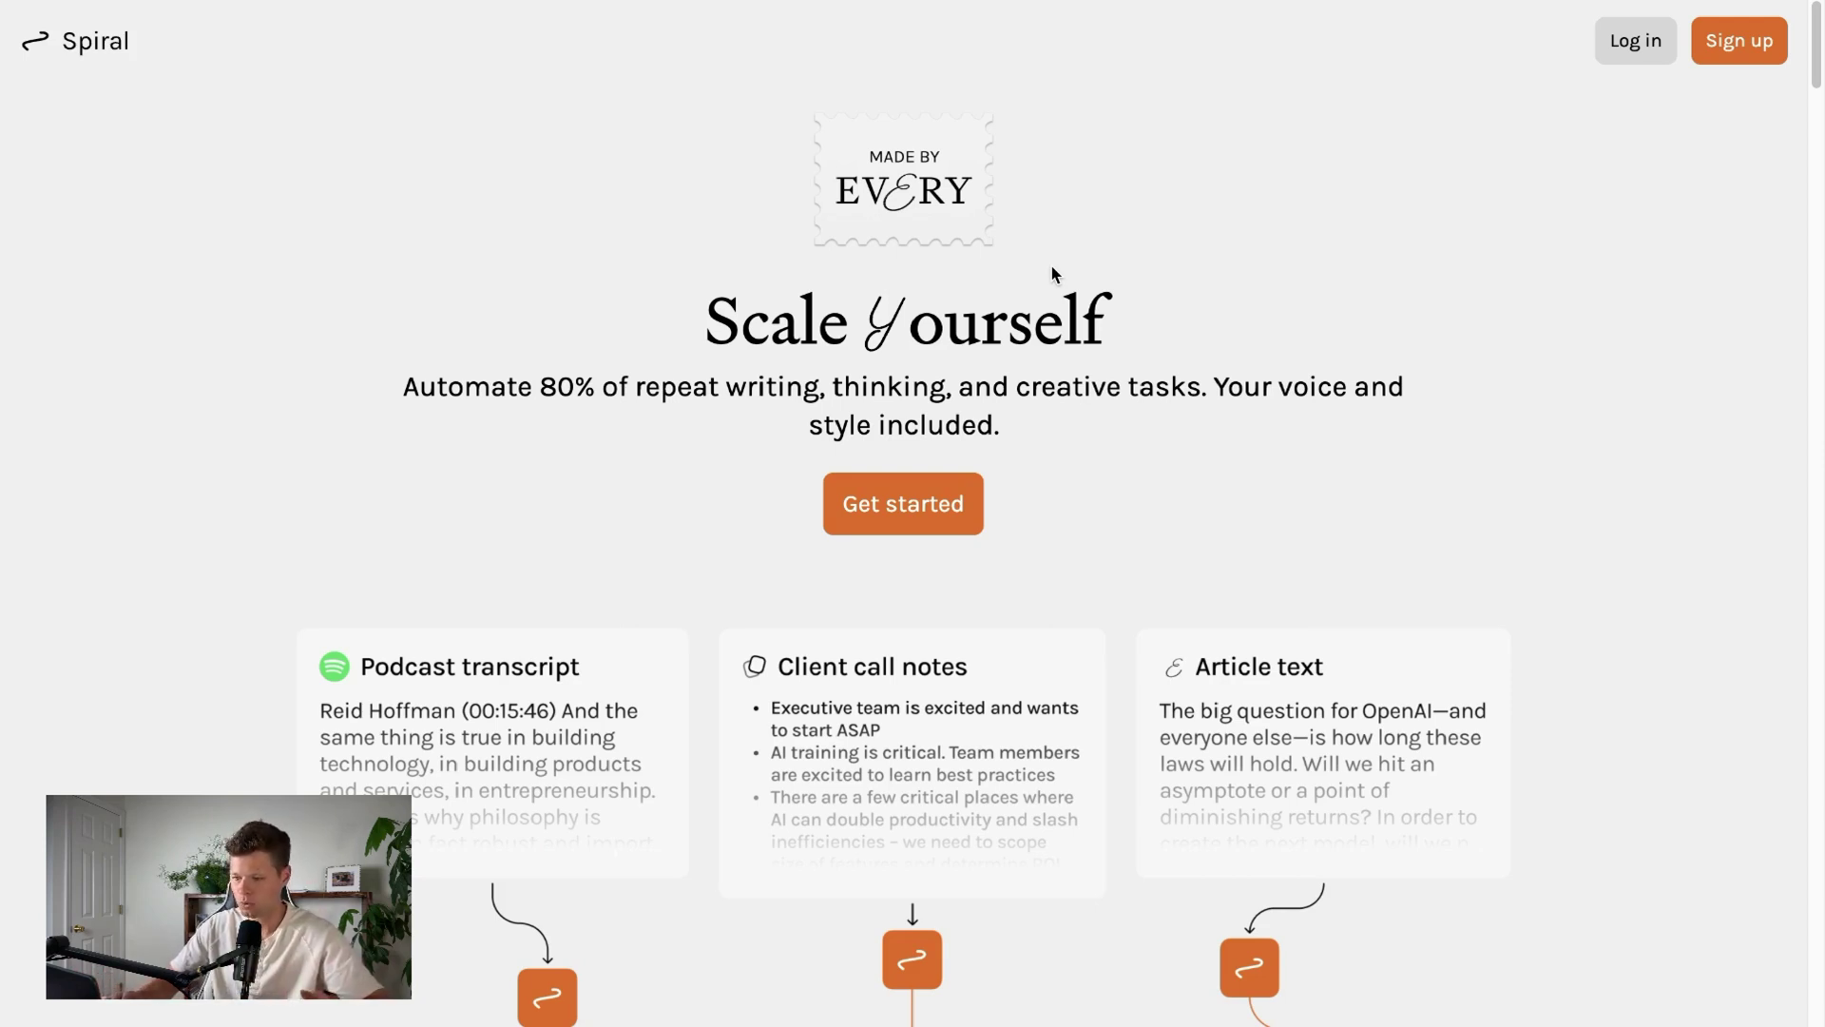
- Look through the home pages of Spiral, Every, Lex and Sparkle to see what each product offers
scroll(1089, 256, down, 2)
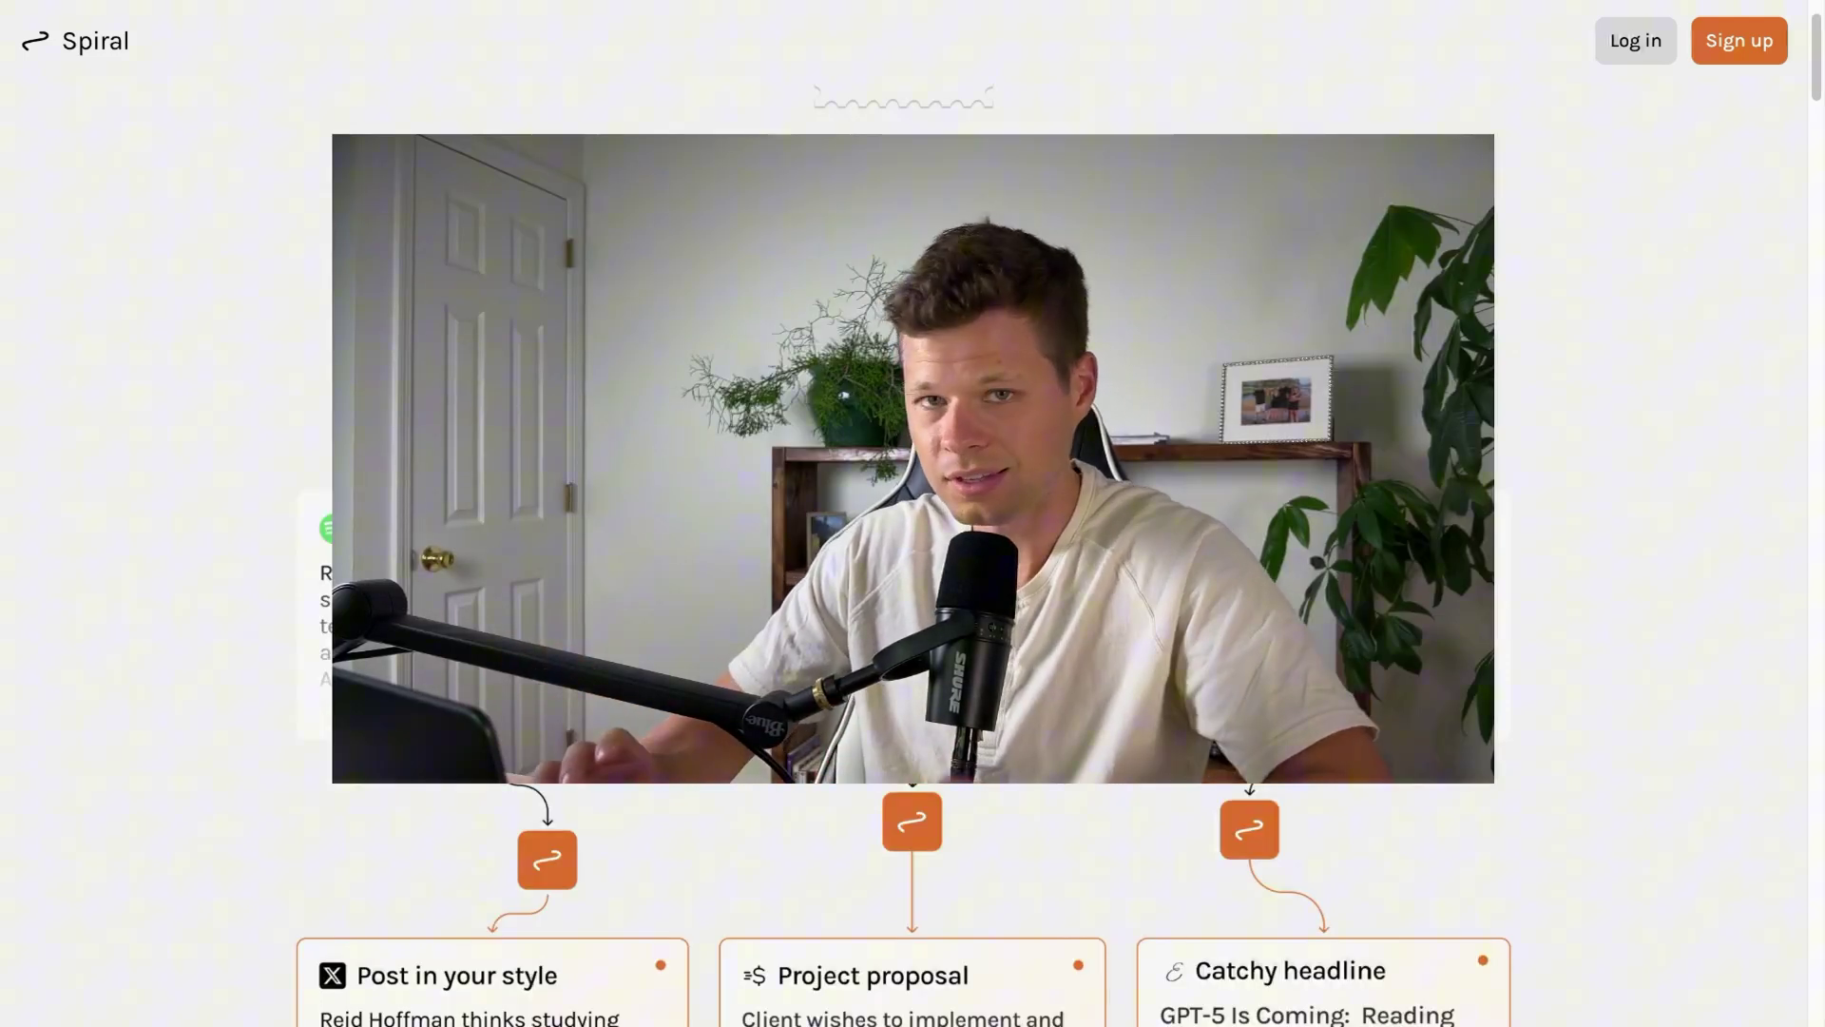
scroll(1268, 304, up, 2)
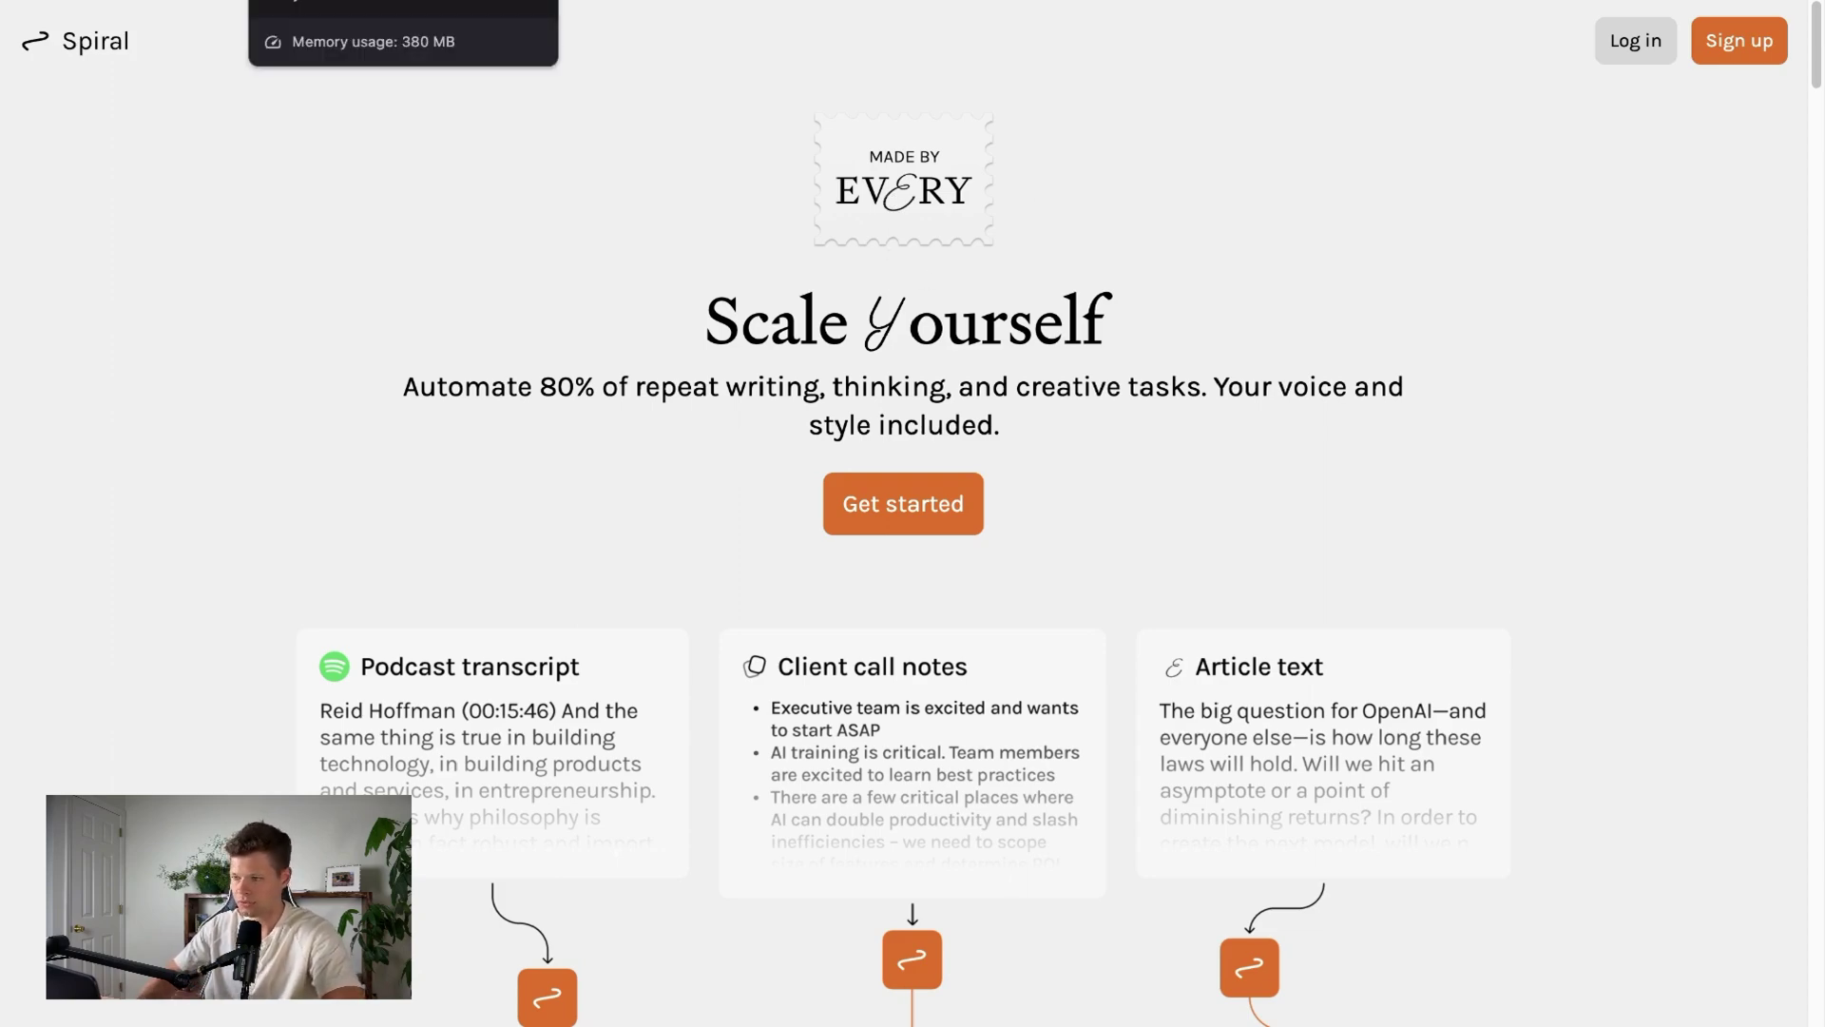
click(314, 0)
scroll(611, 330, down, 1)
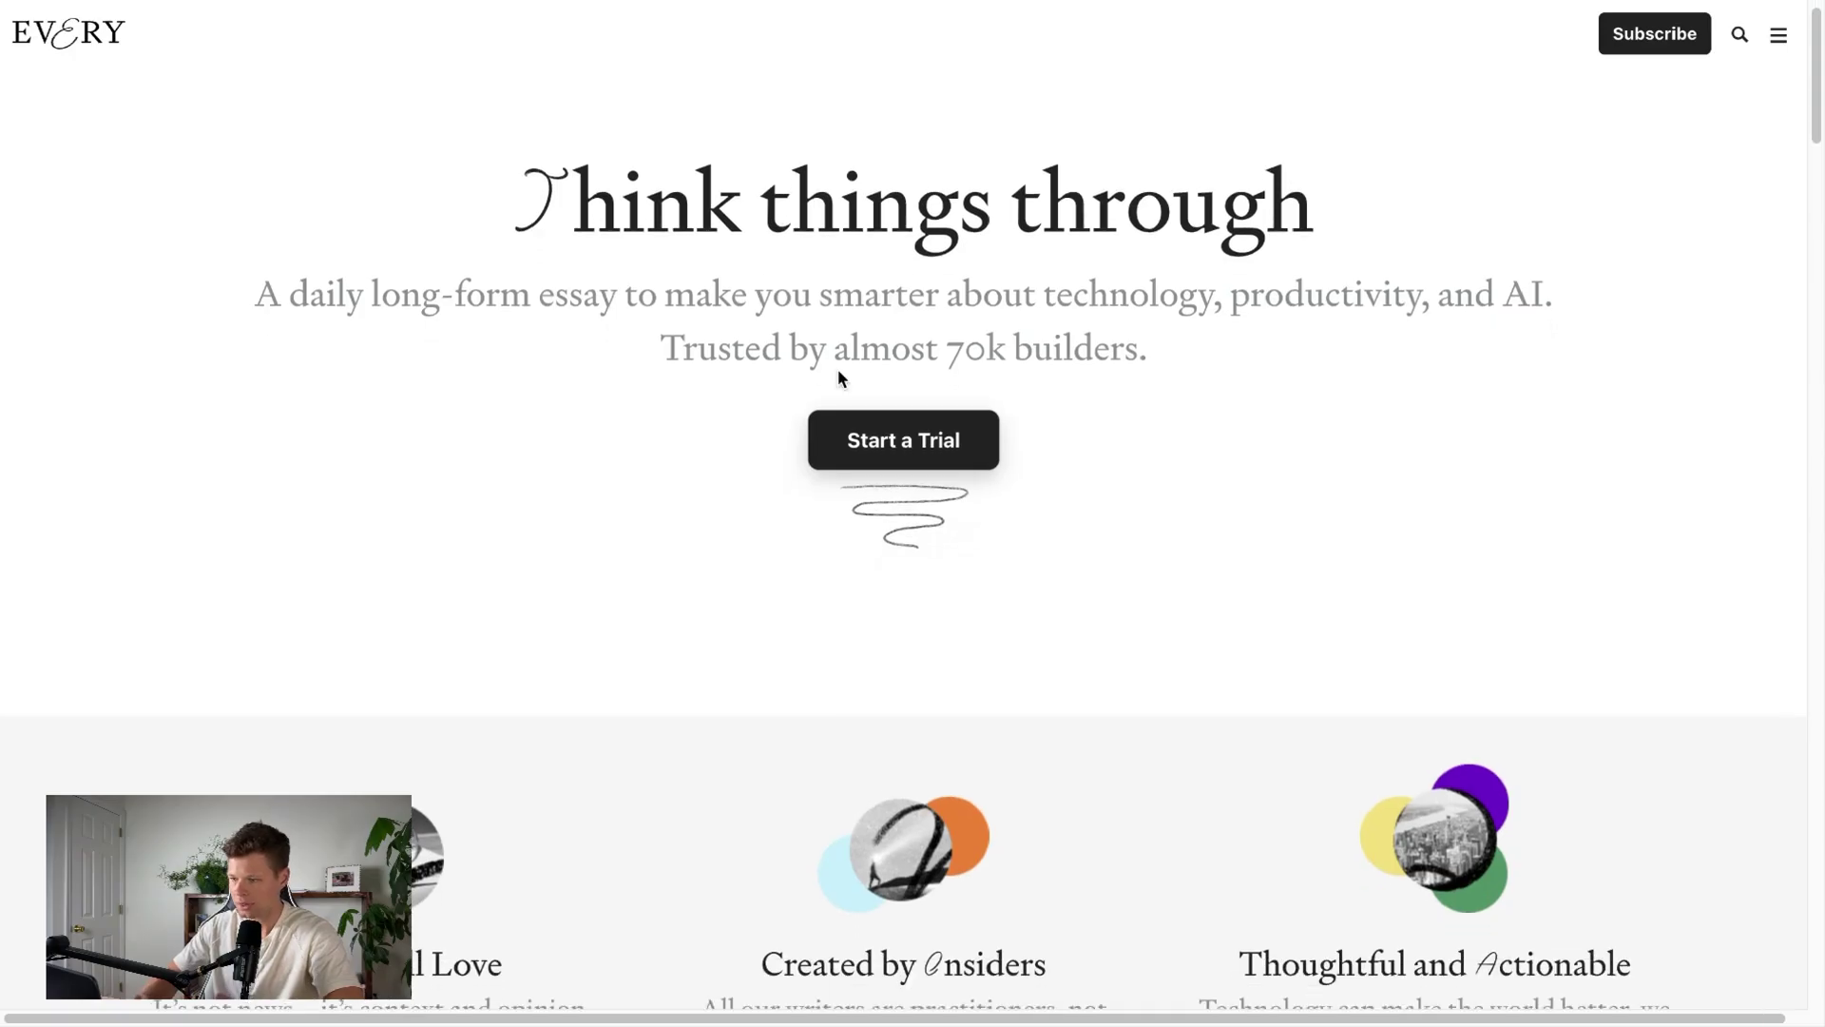
scroll(864, 202, down, 7)
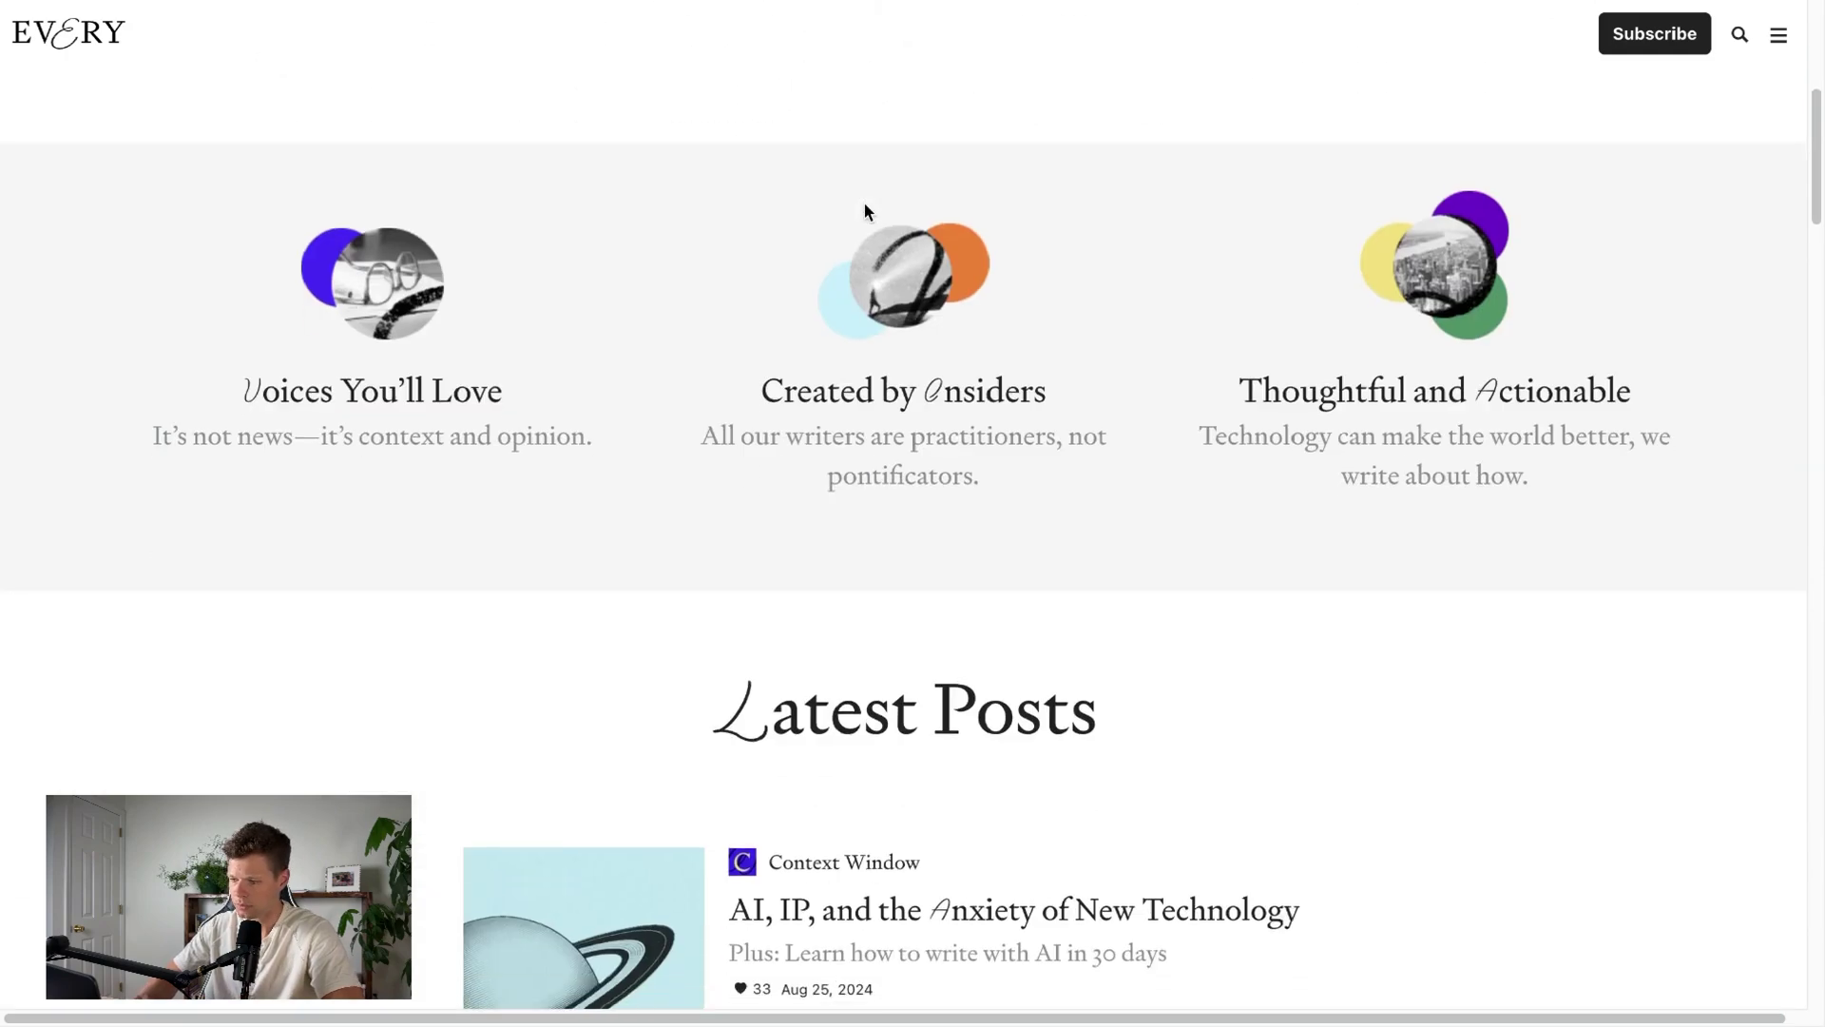
scroll(864, 203, up, 5)
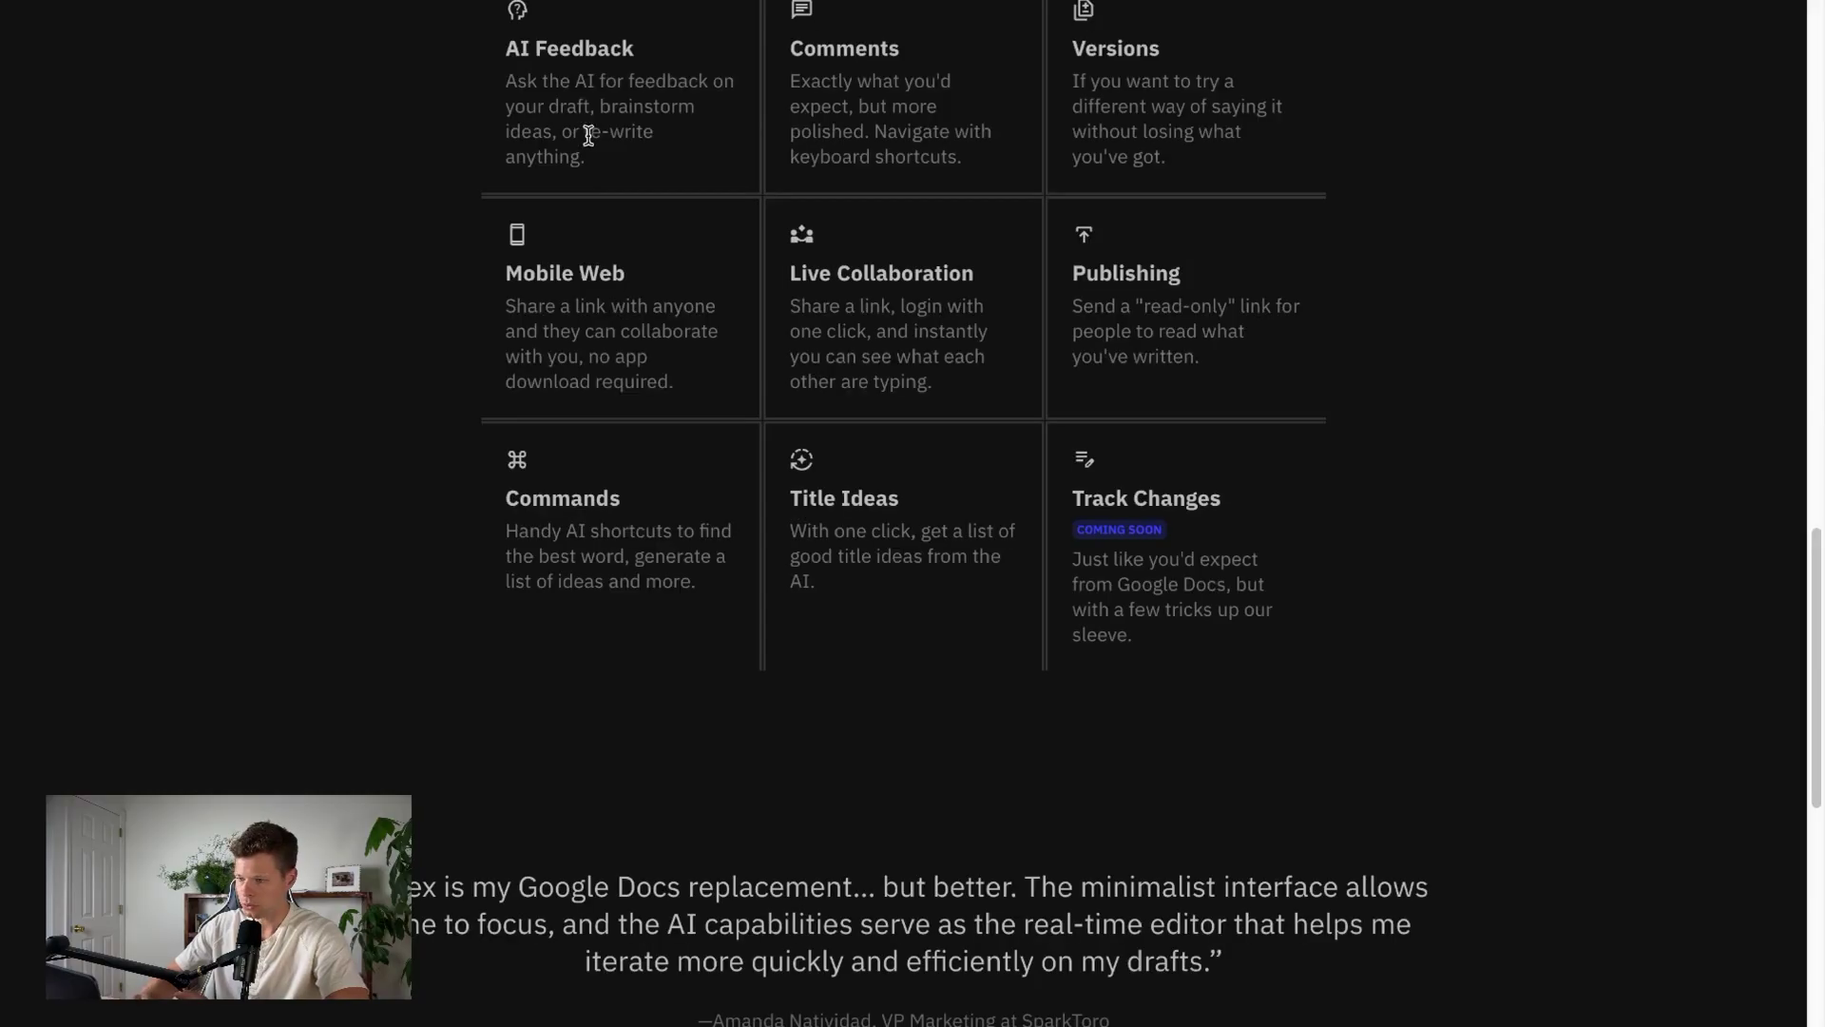
scroll(590, 134, up, 15)
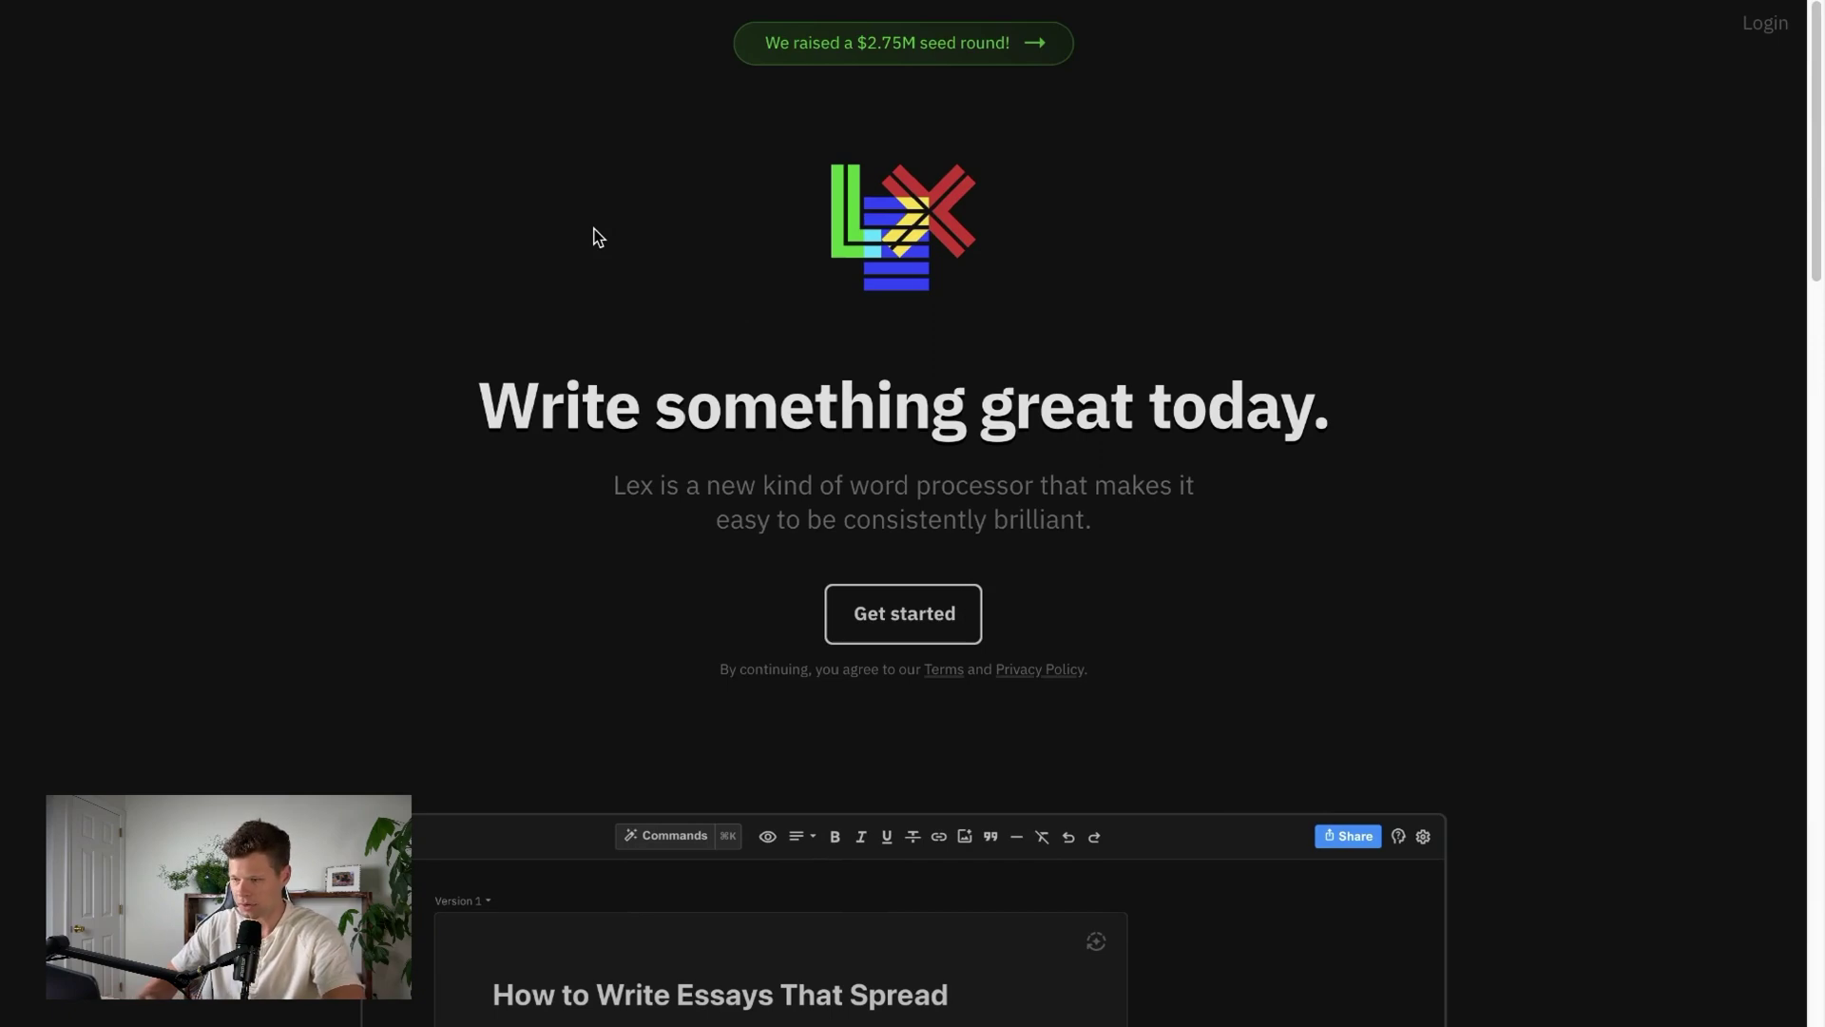
scroll(630, 332, down, 8)
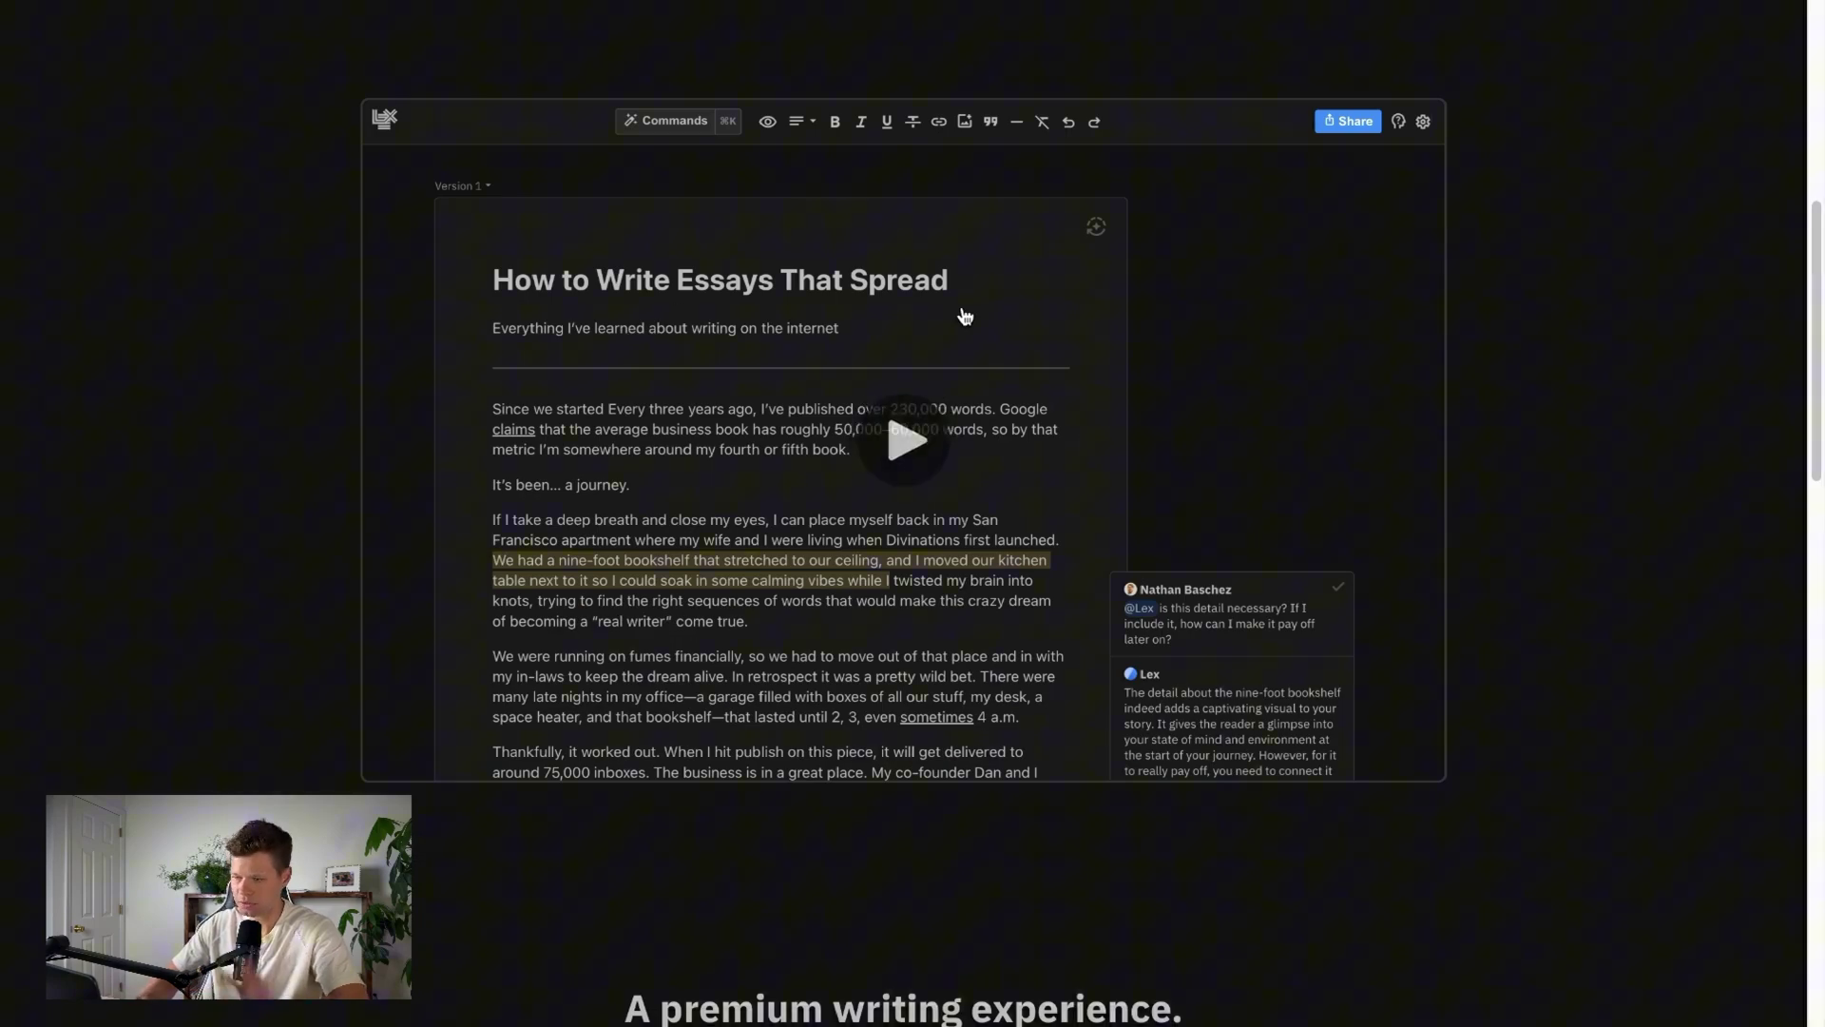
scroll(951, 548, down, 4)
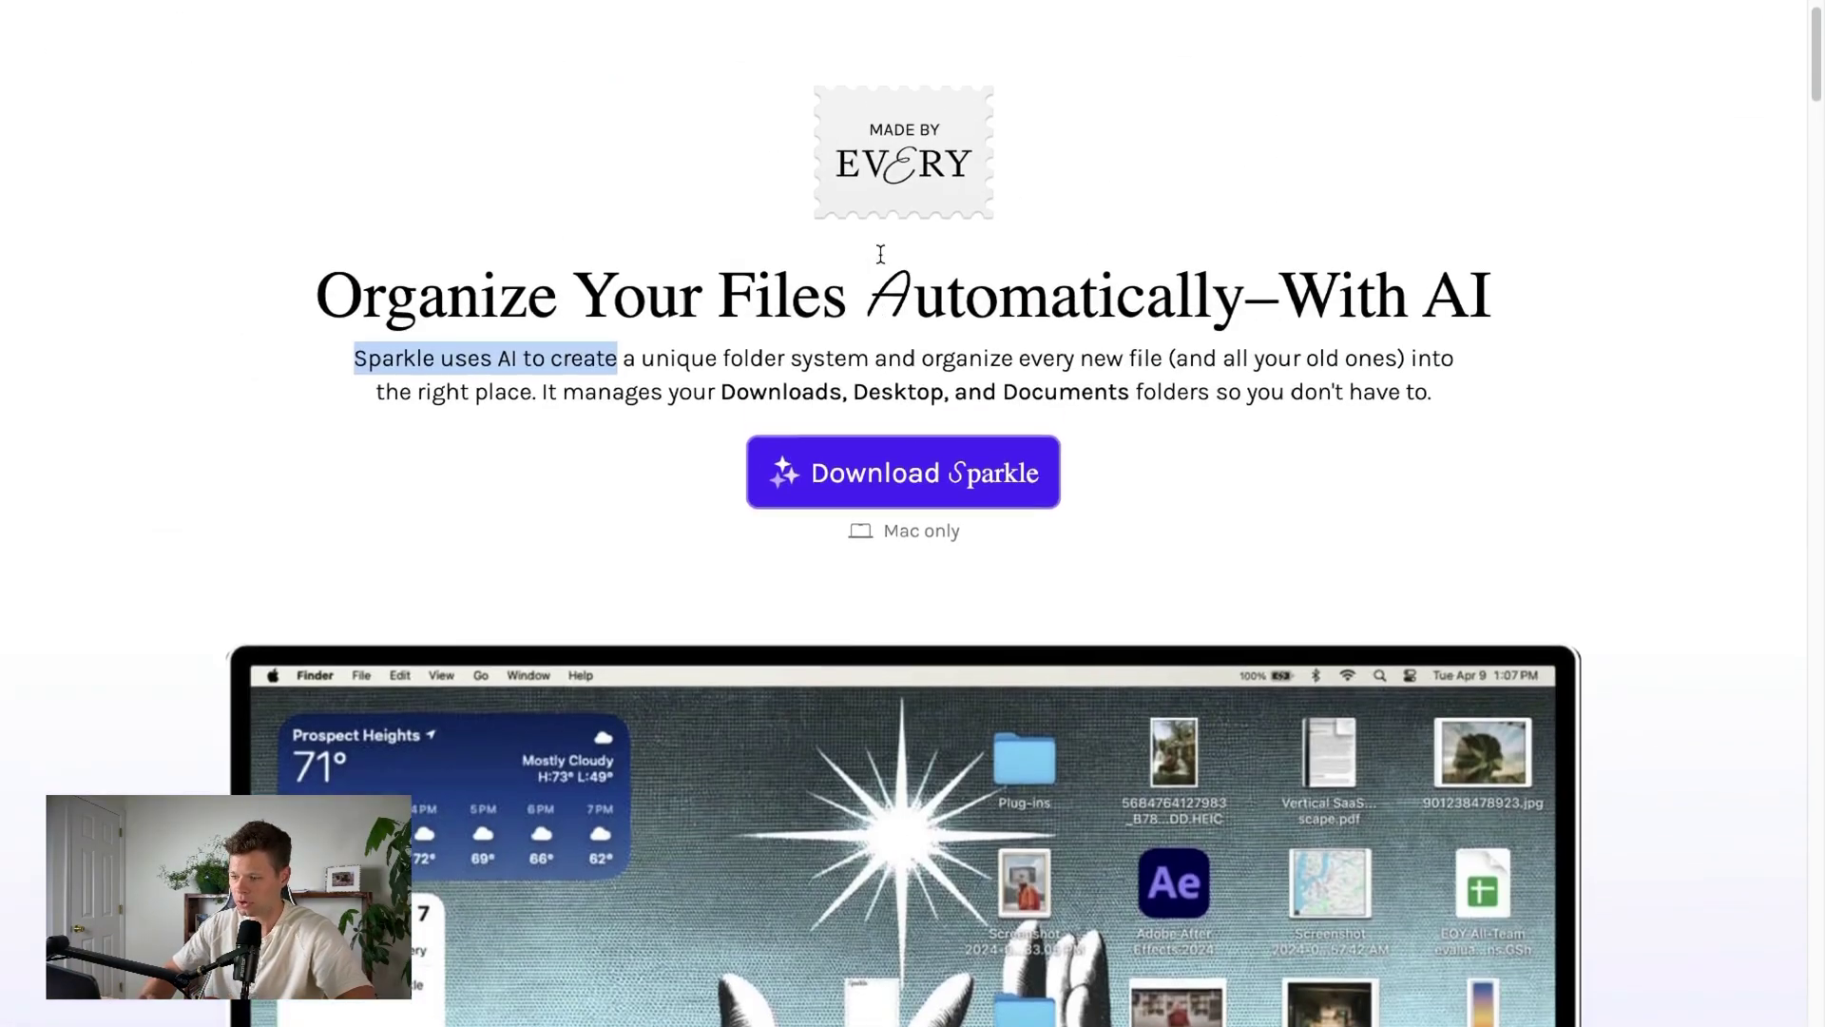
scroll(880, 254, up, 1)
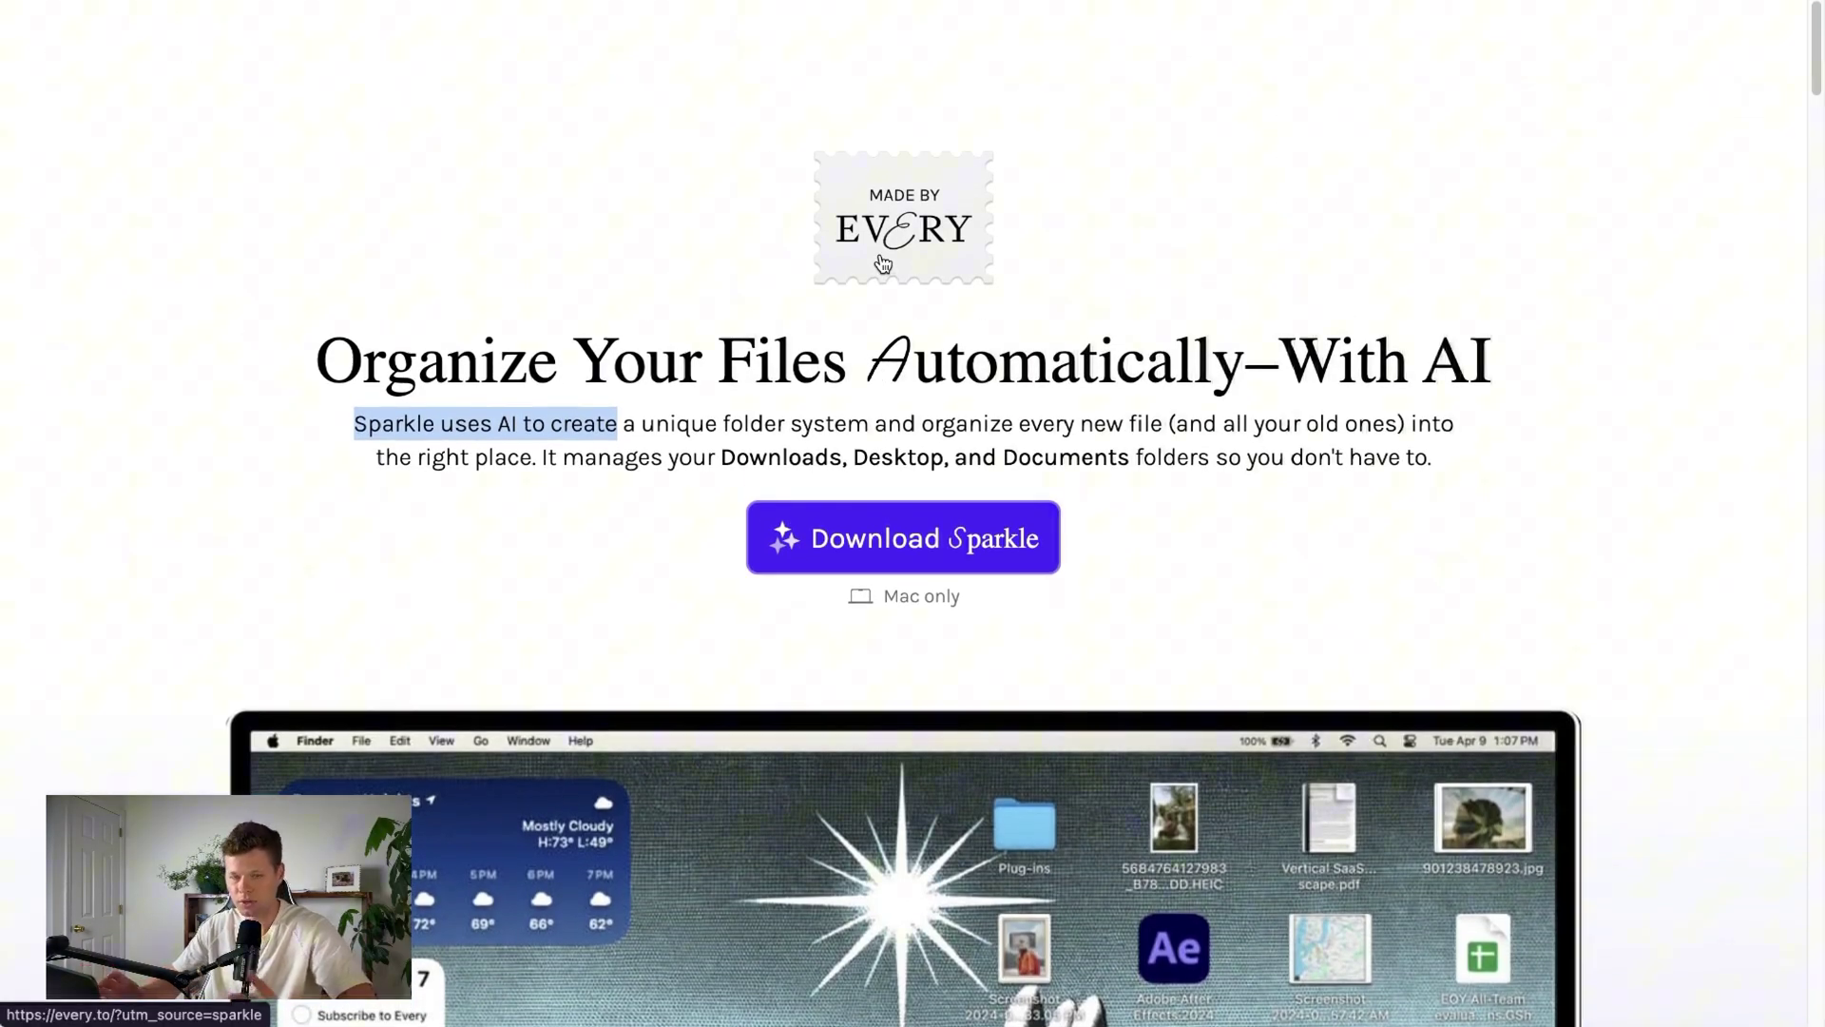
scroll(883, 263, down, 2)
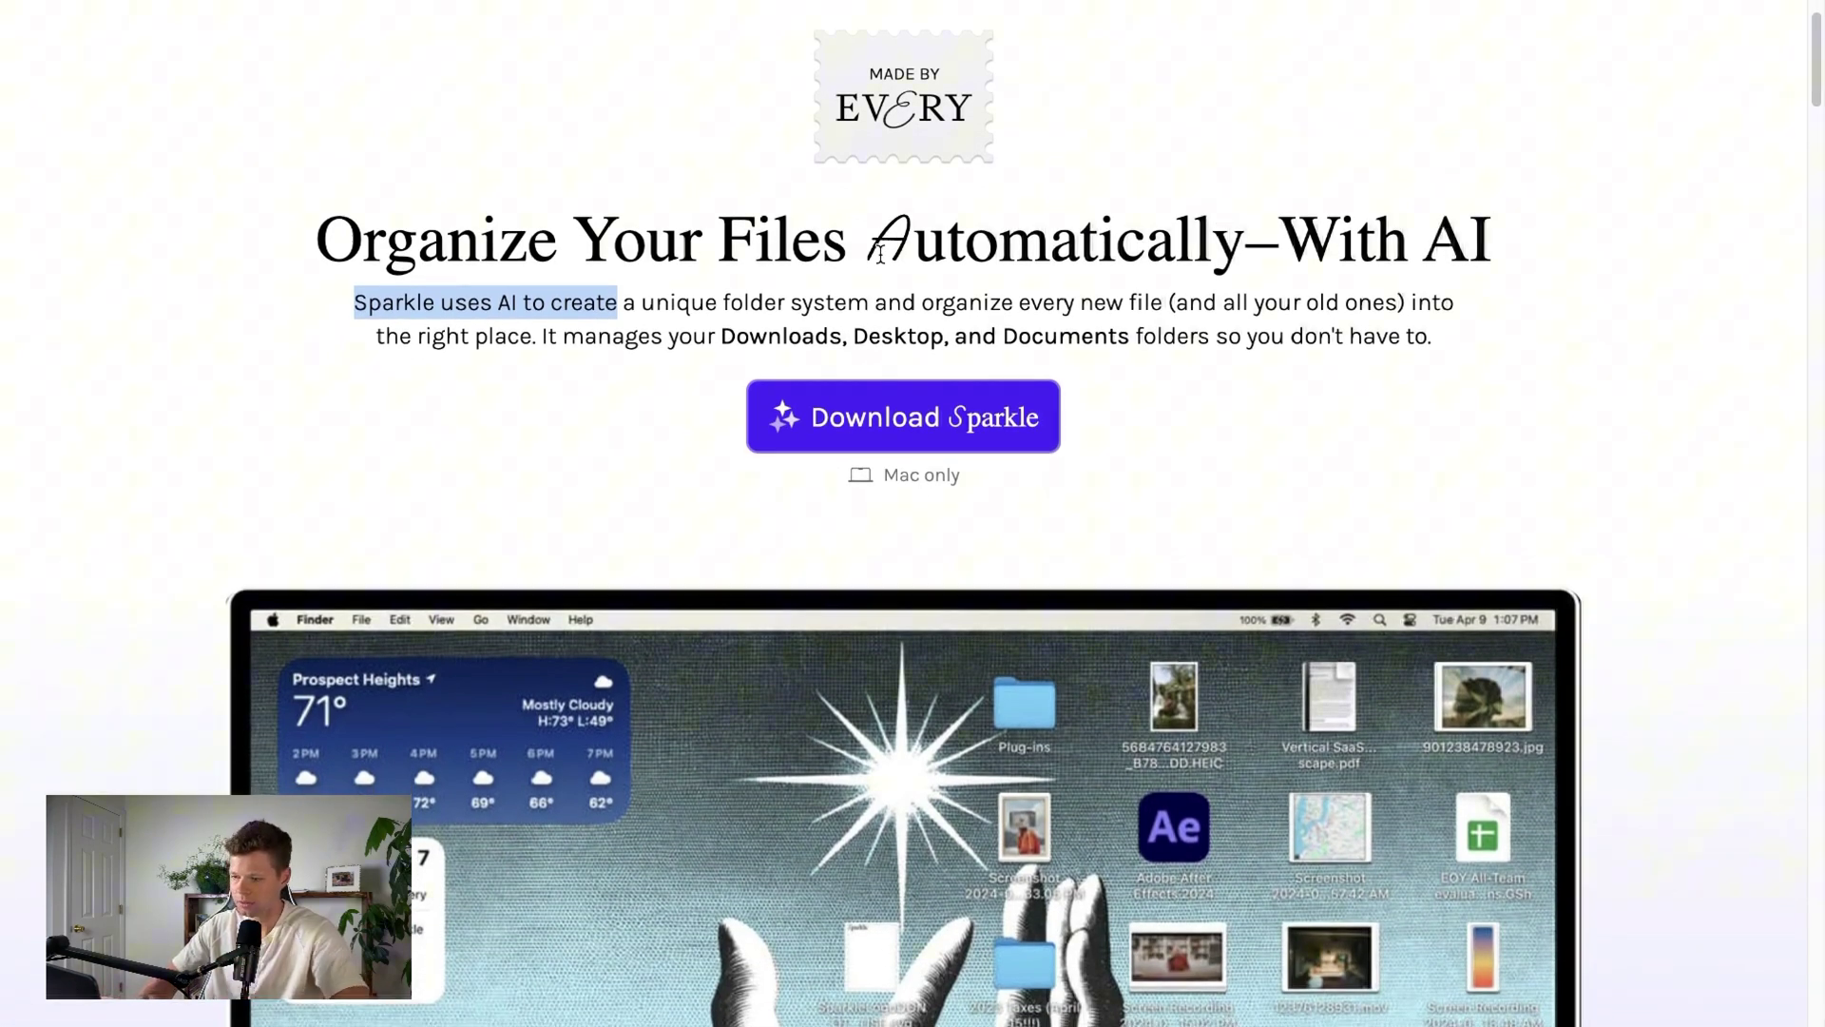
scroll(880, 253, down, 7)
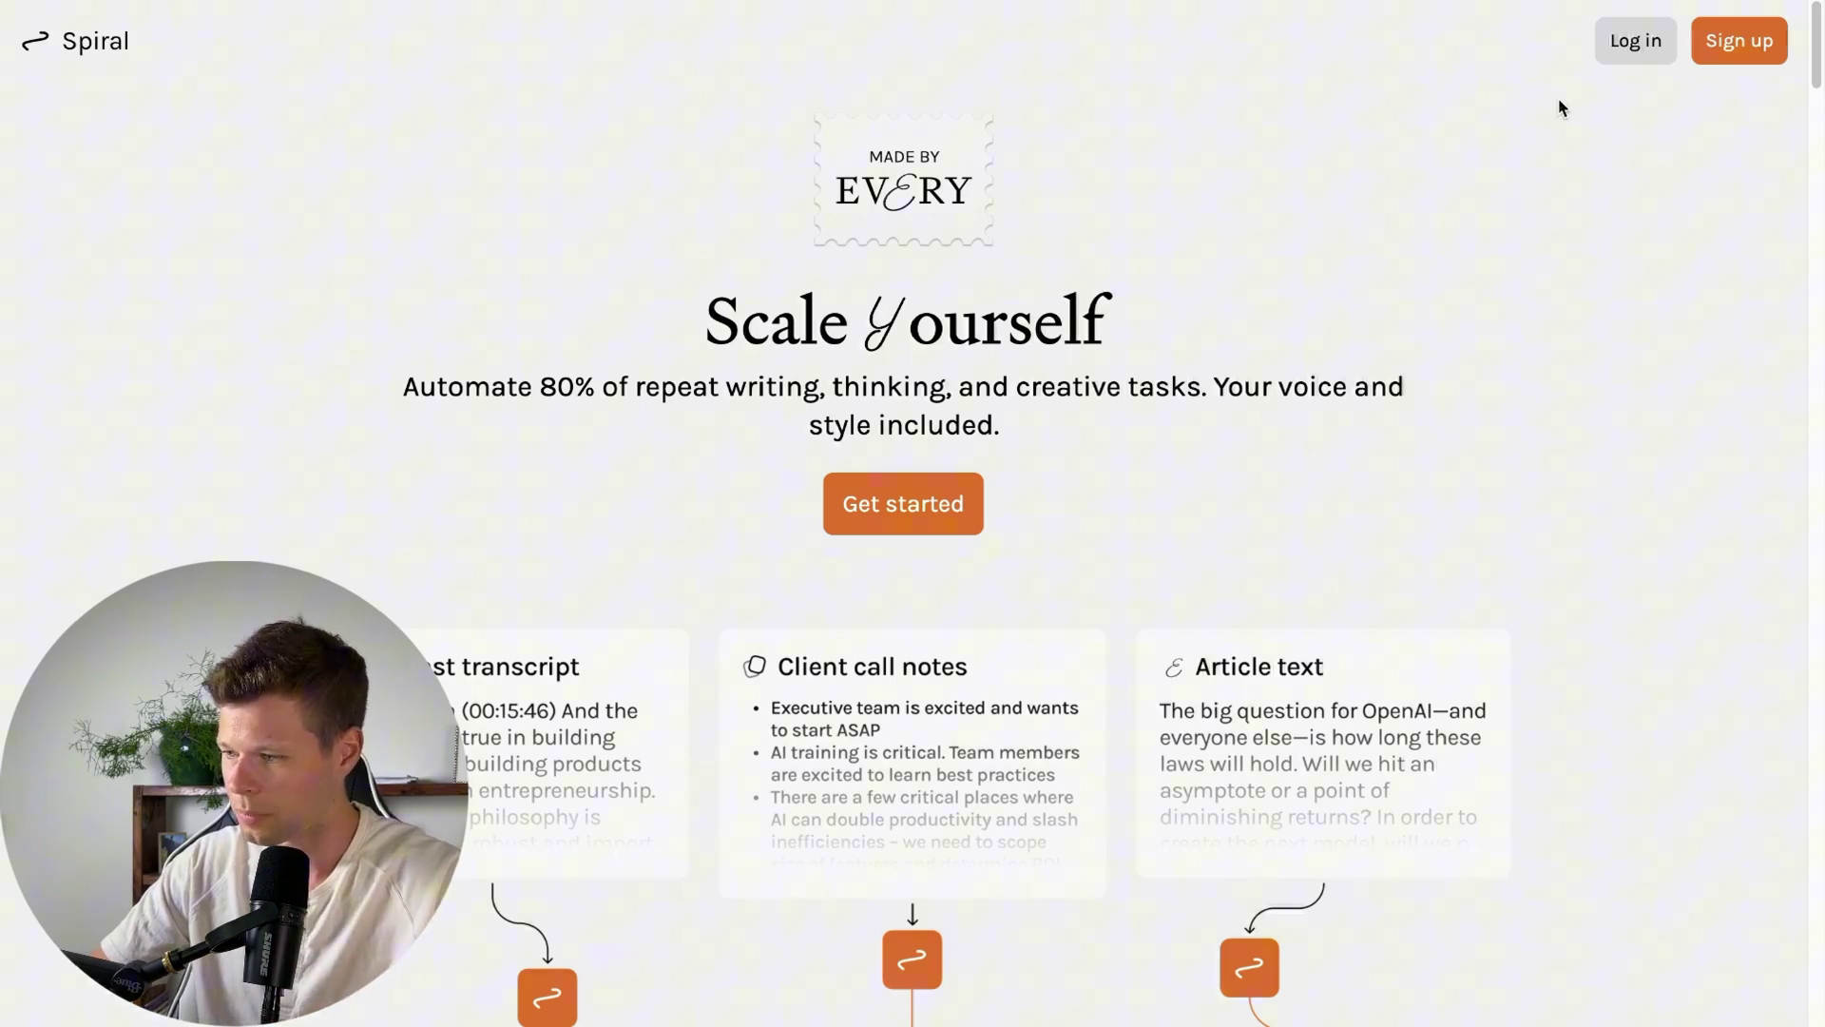
- Log in to Spiral and browse the list of public Spirals
click(1632, 63)
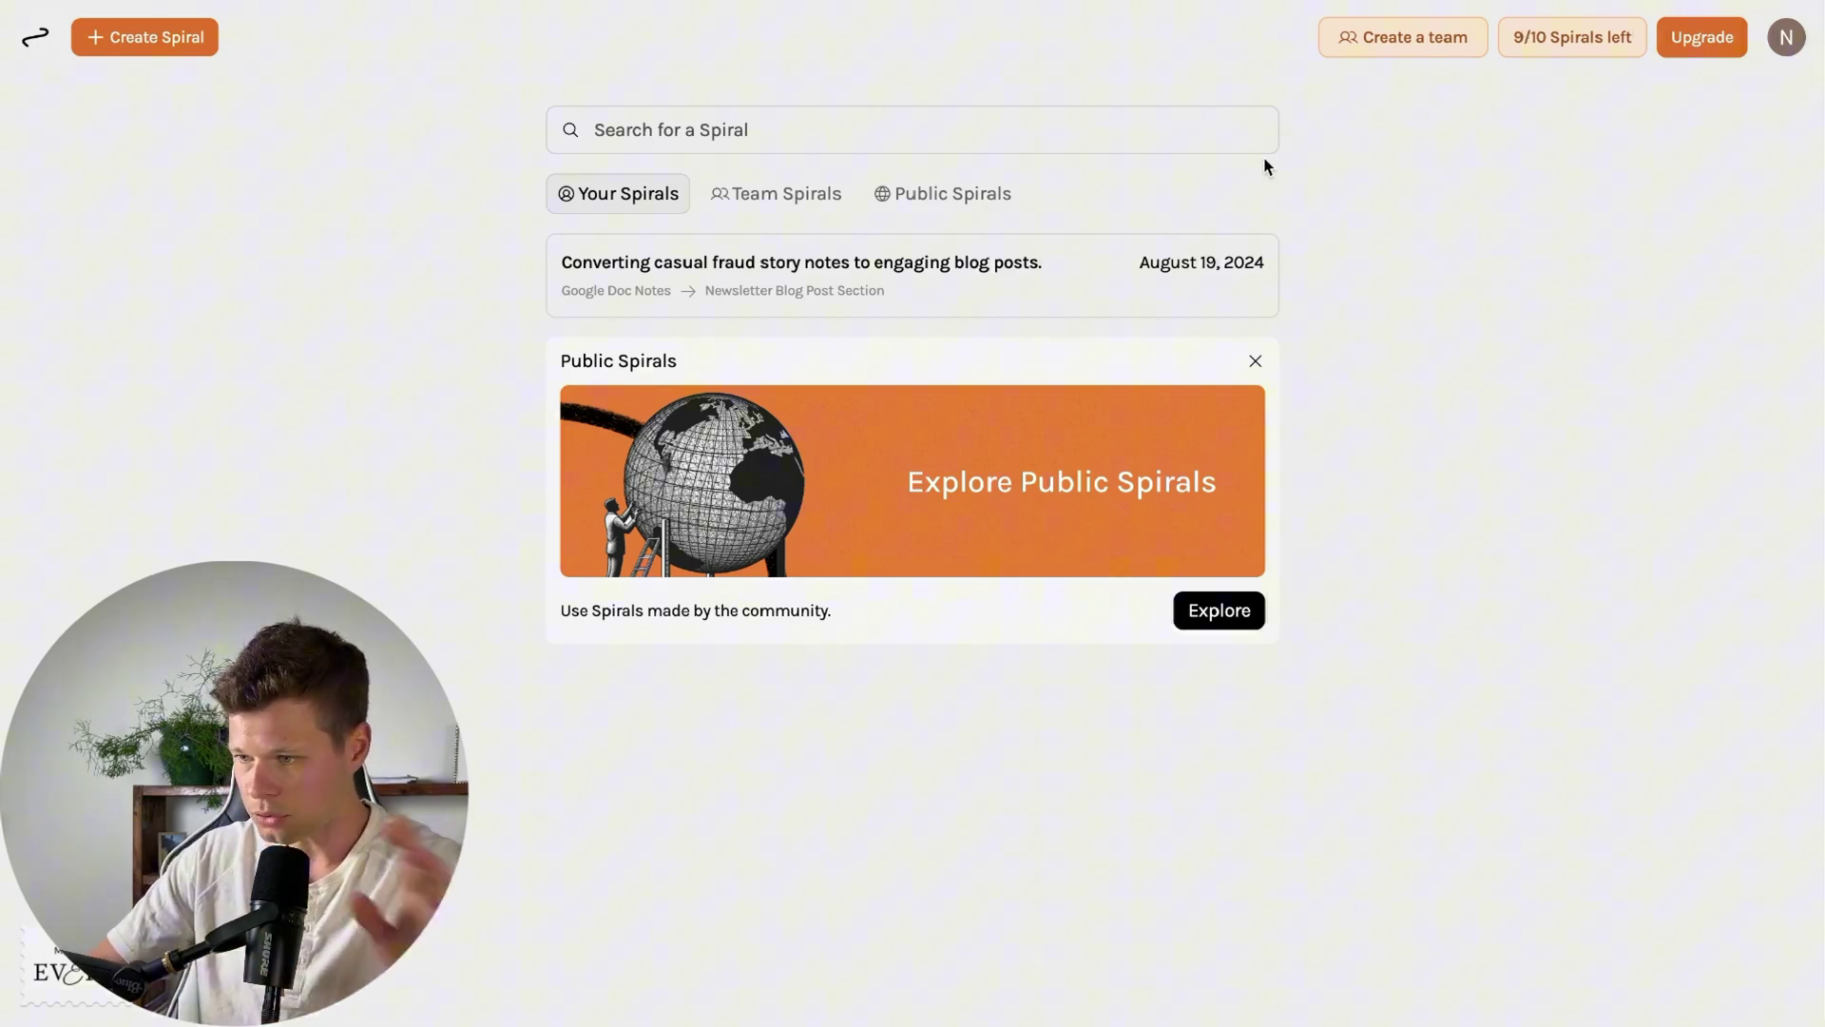
click(956, 195)
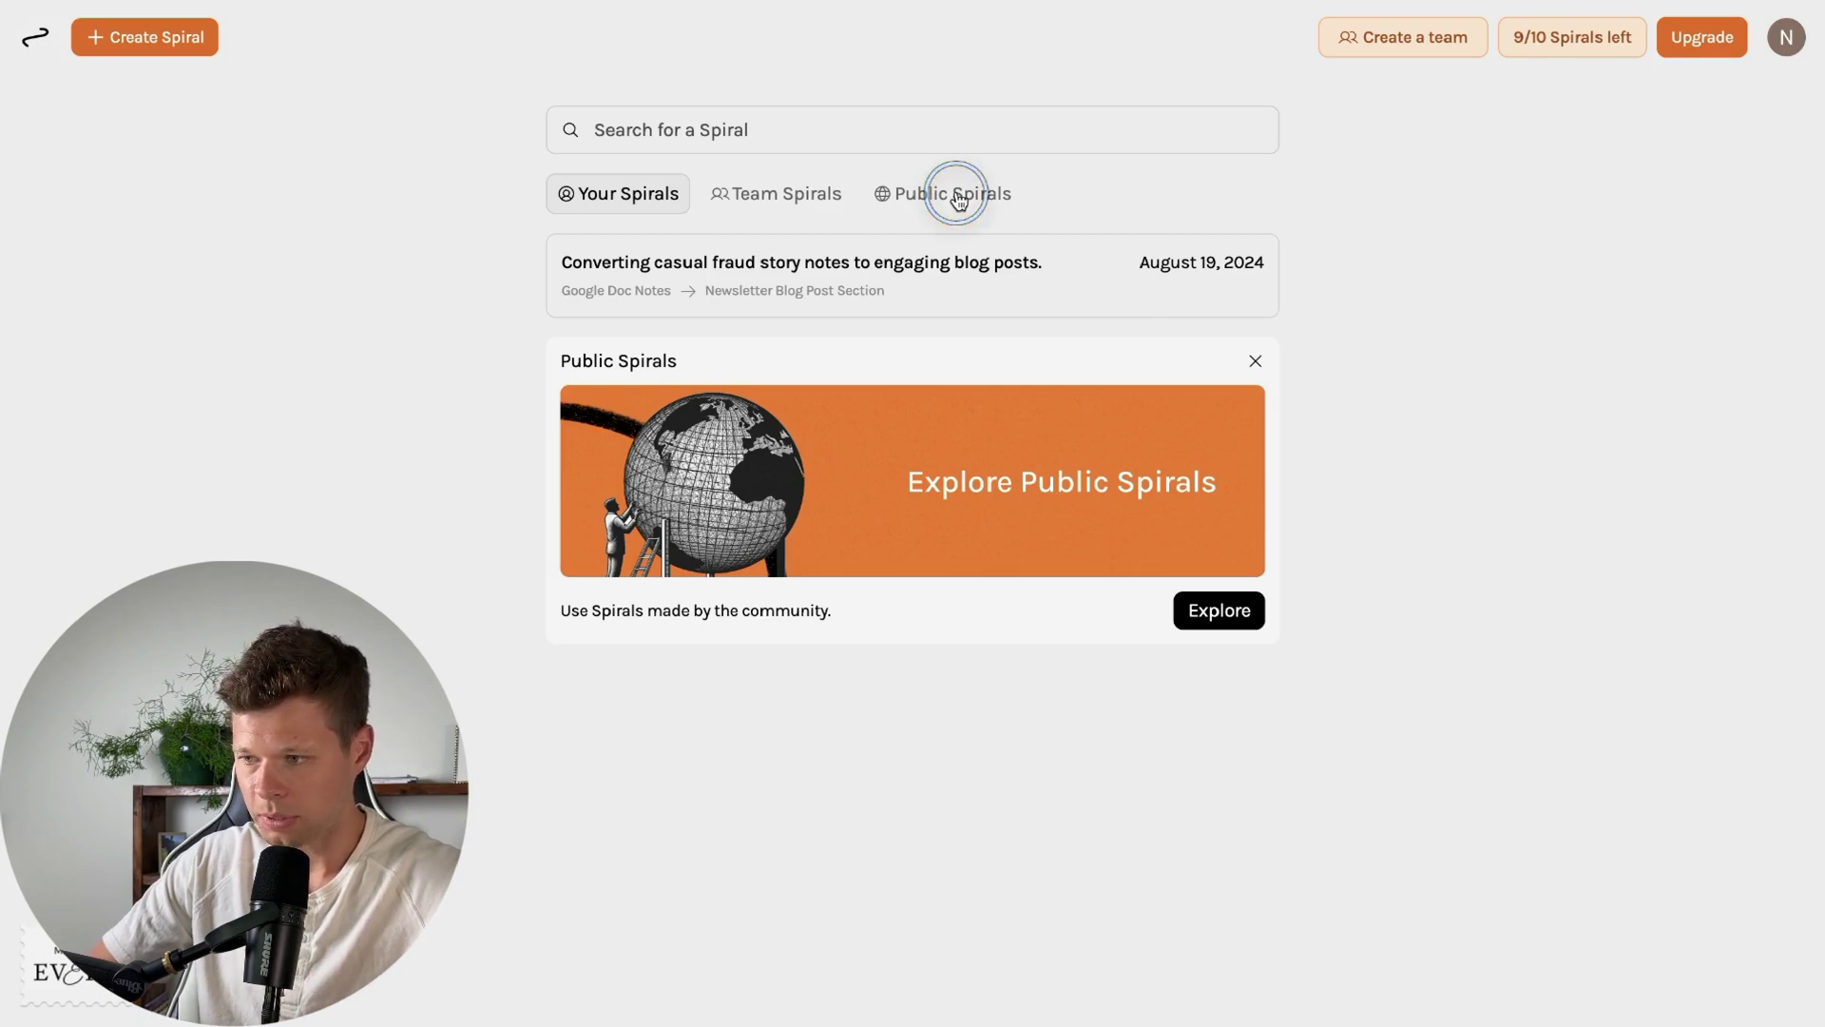
scroll(1176, 403, down, 3)
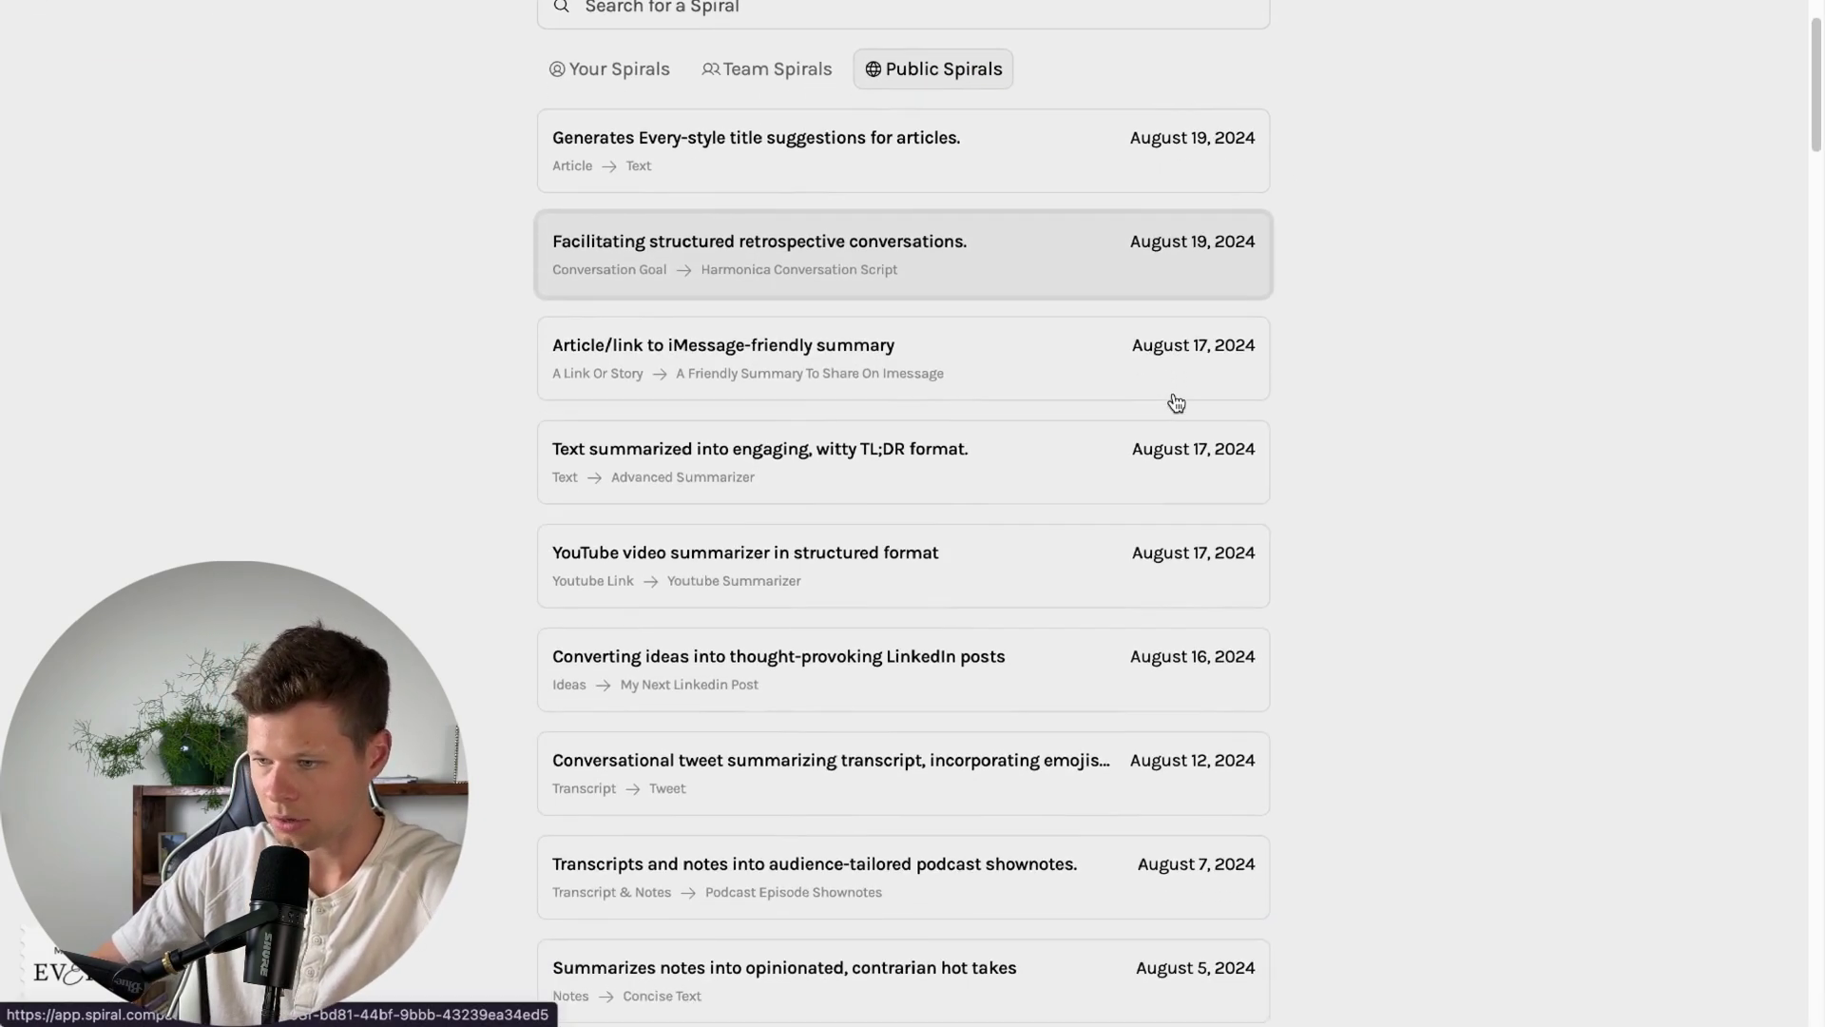
scroll(1176, 403, up, 2)
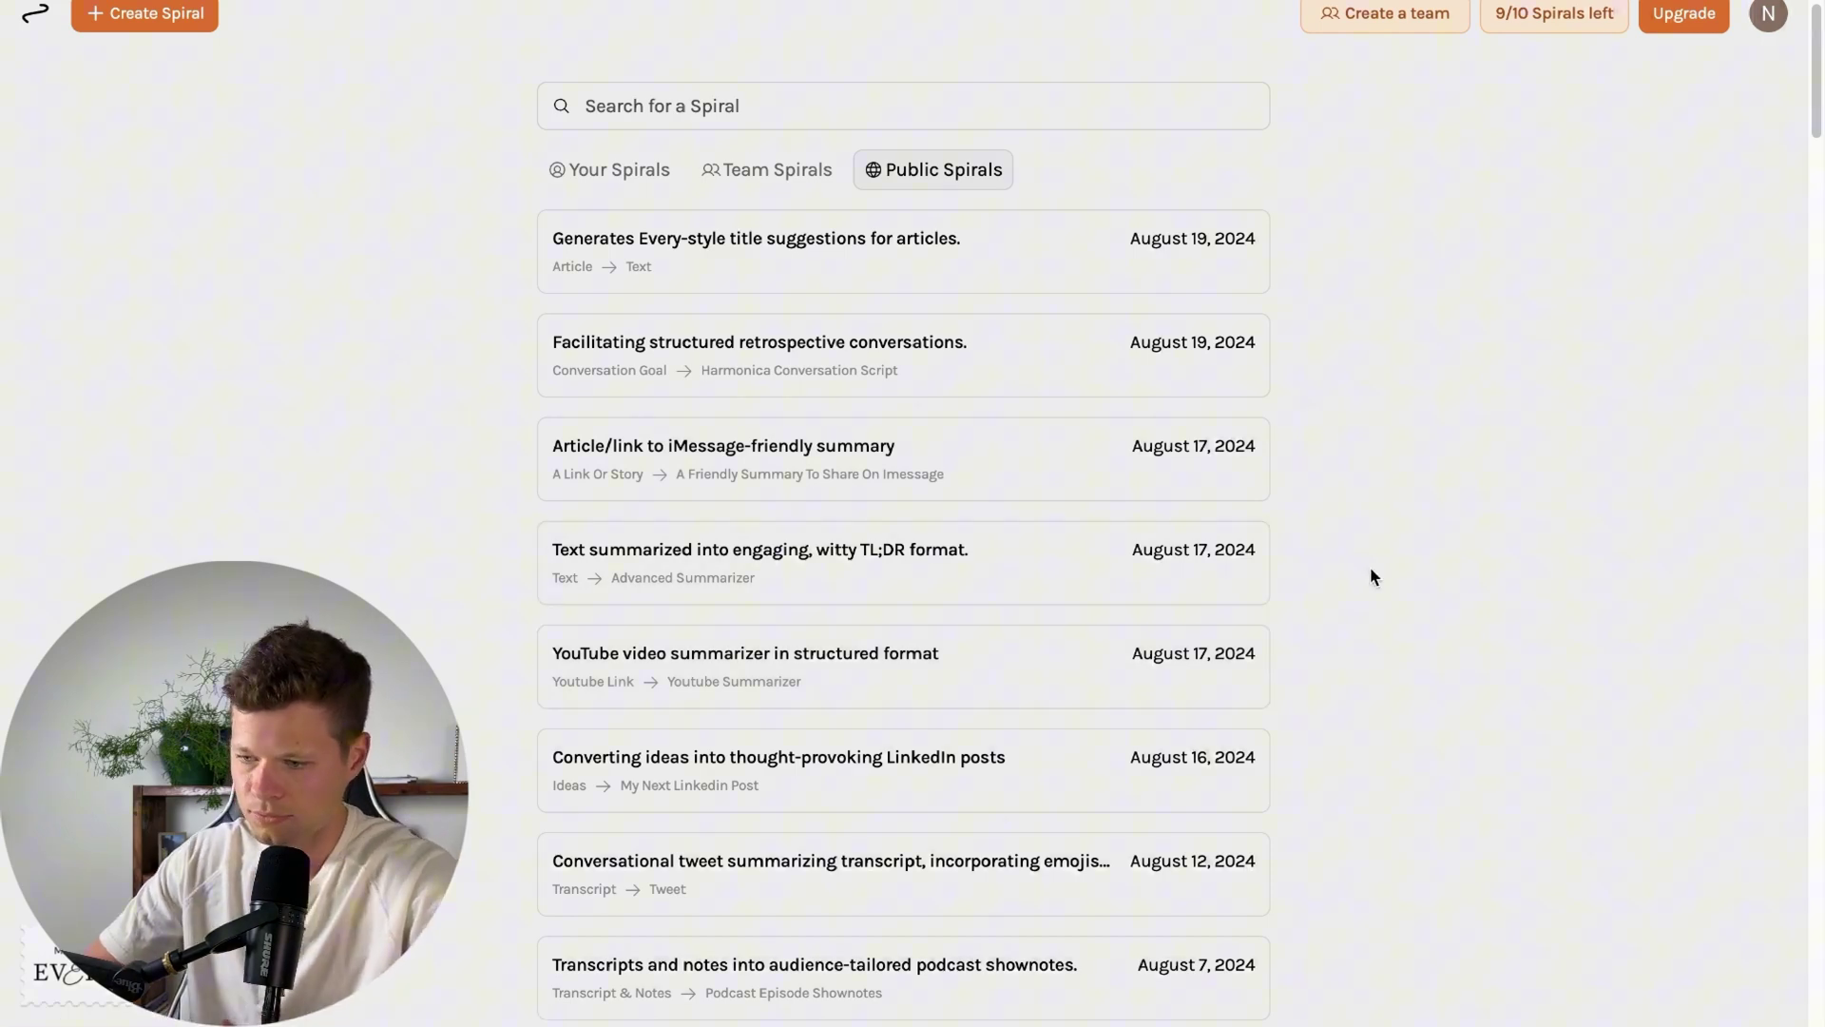
scroll(1371, 568, up, 1)
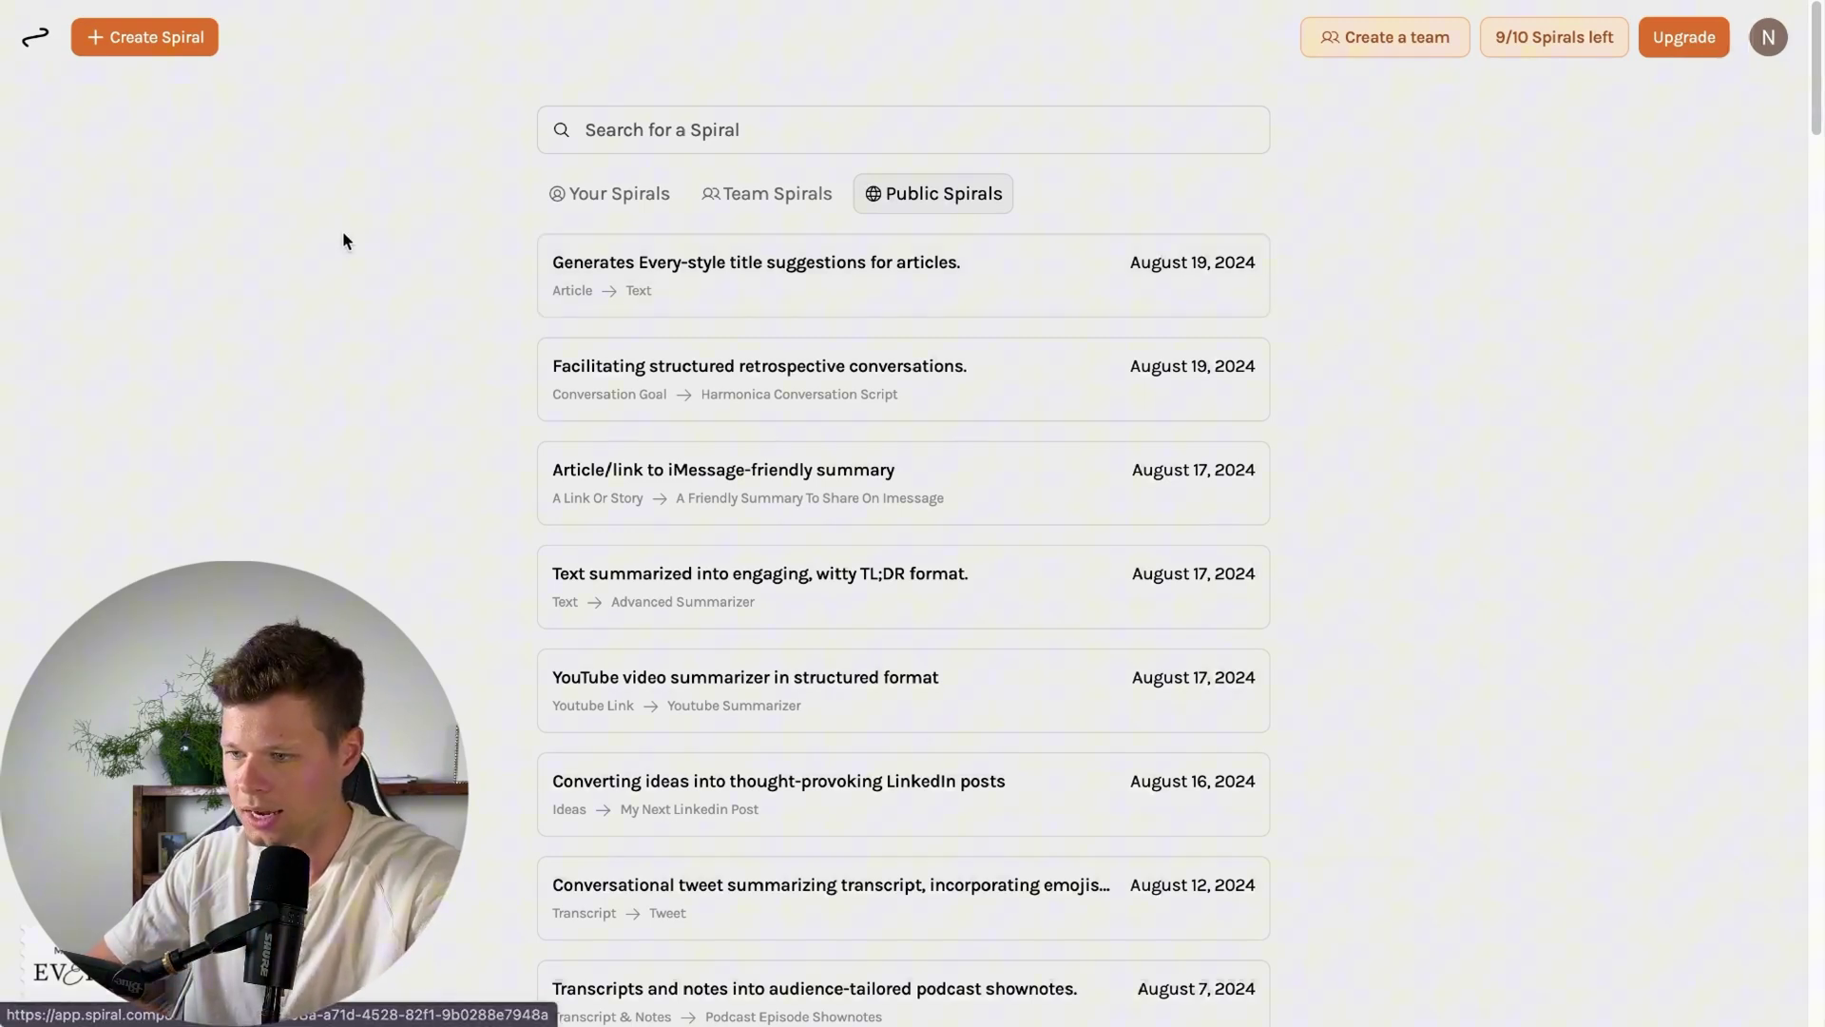
- Start a new Spiral with input format "Google Doc Notes" and output format "Newsletter Post", and continue to the examples
click(124, 38)
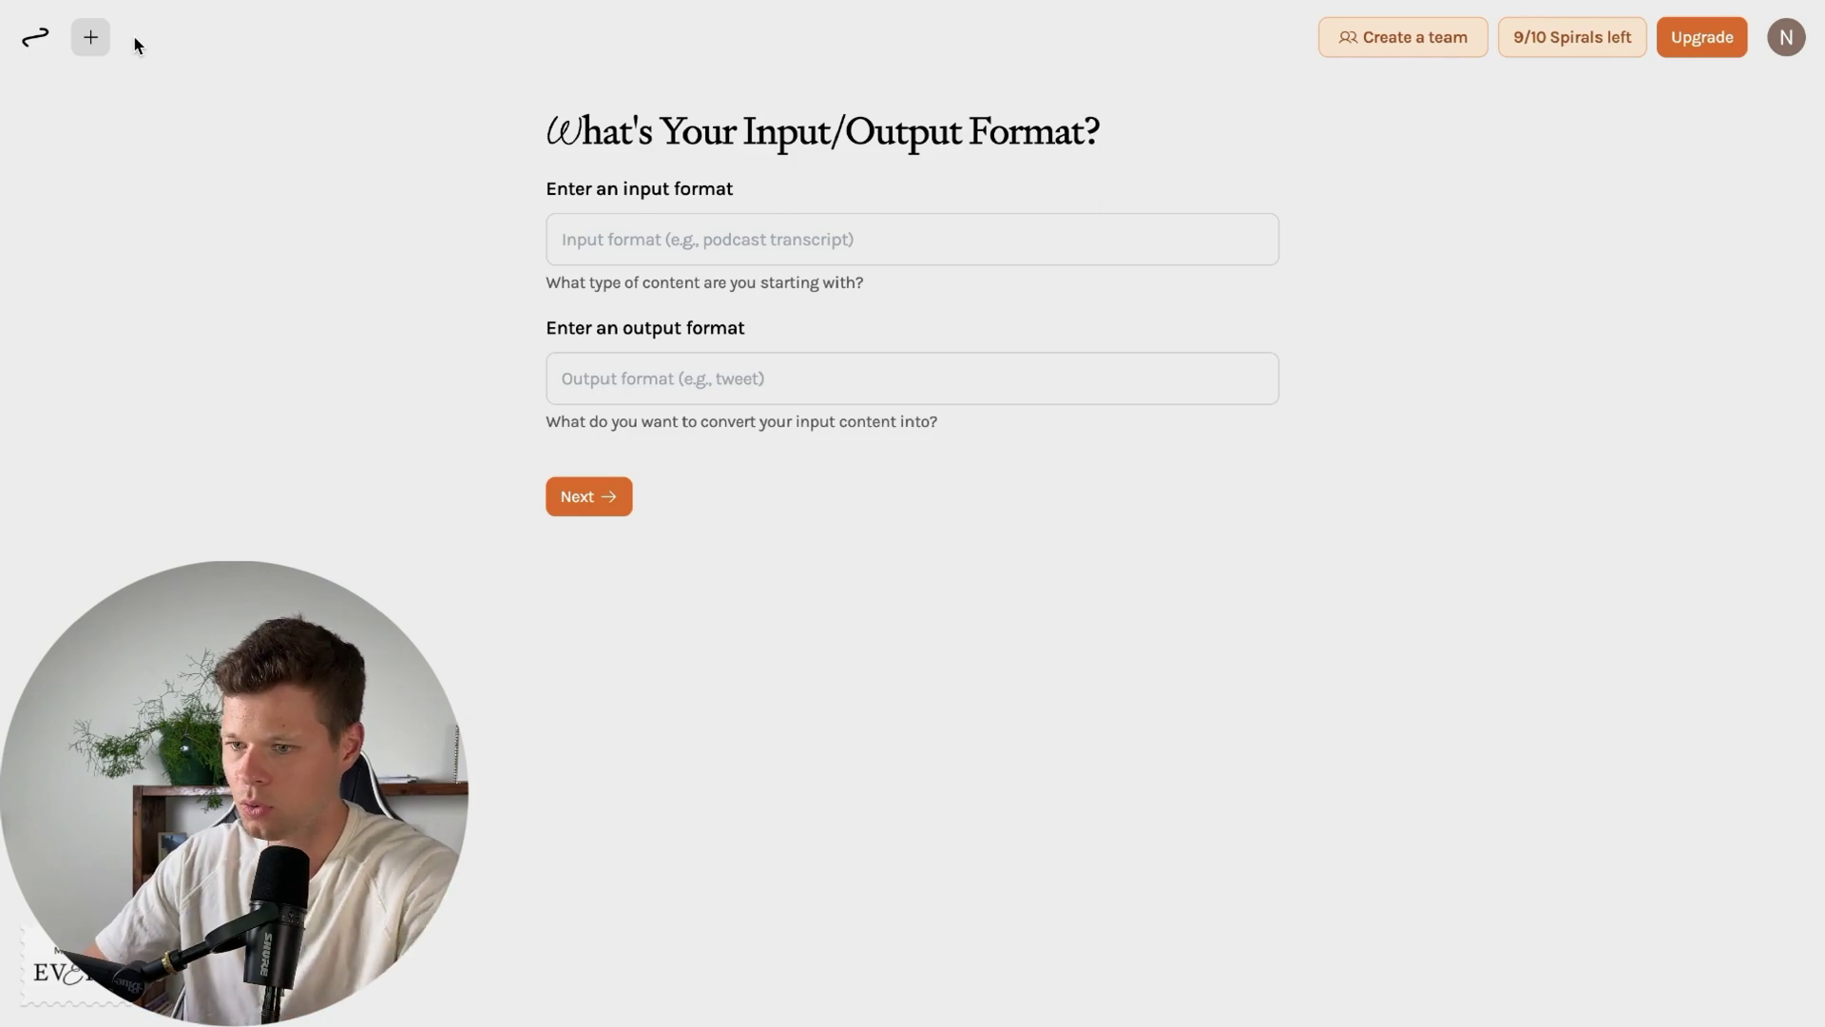
click(717, 237)
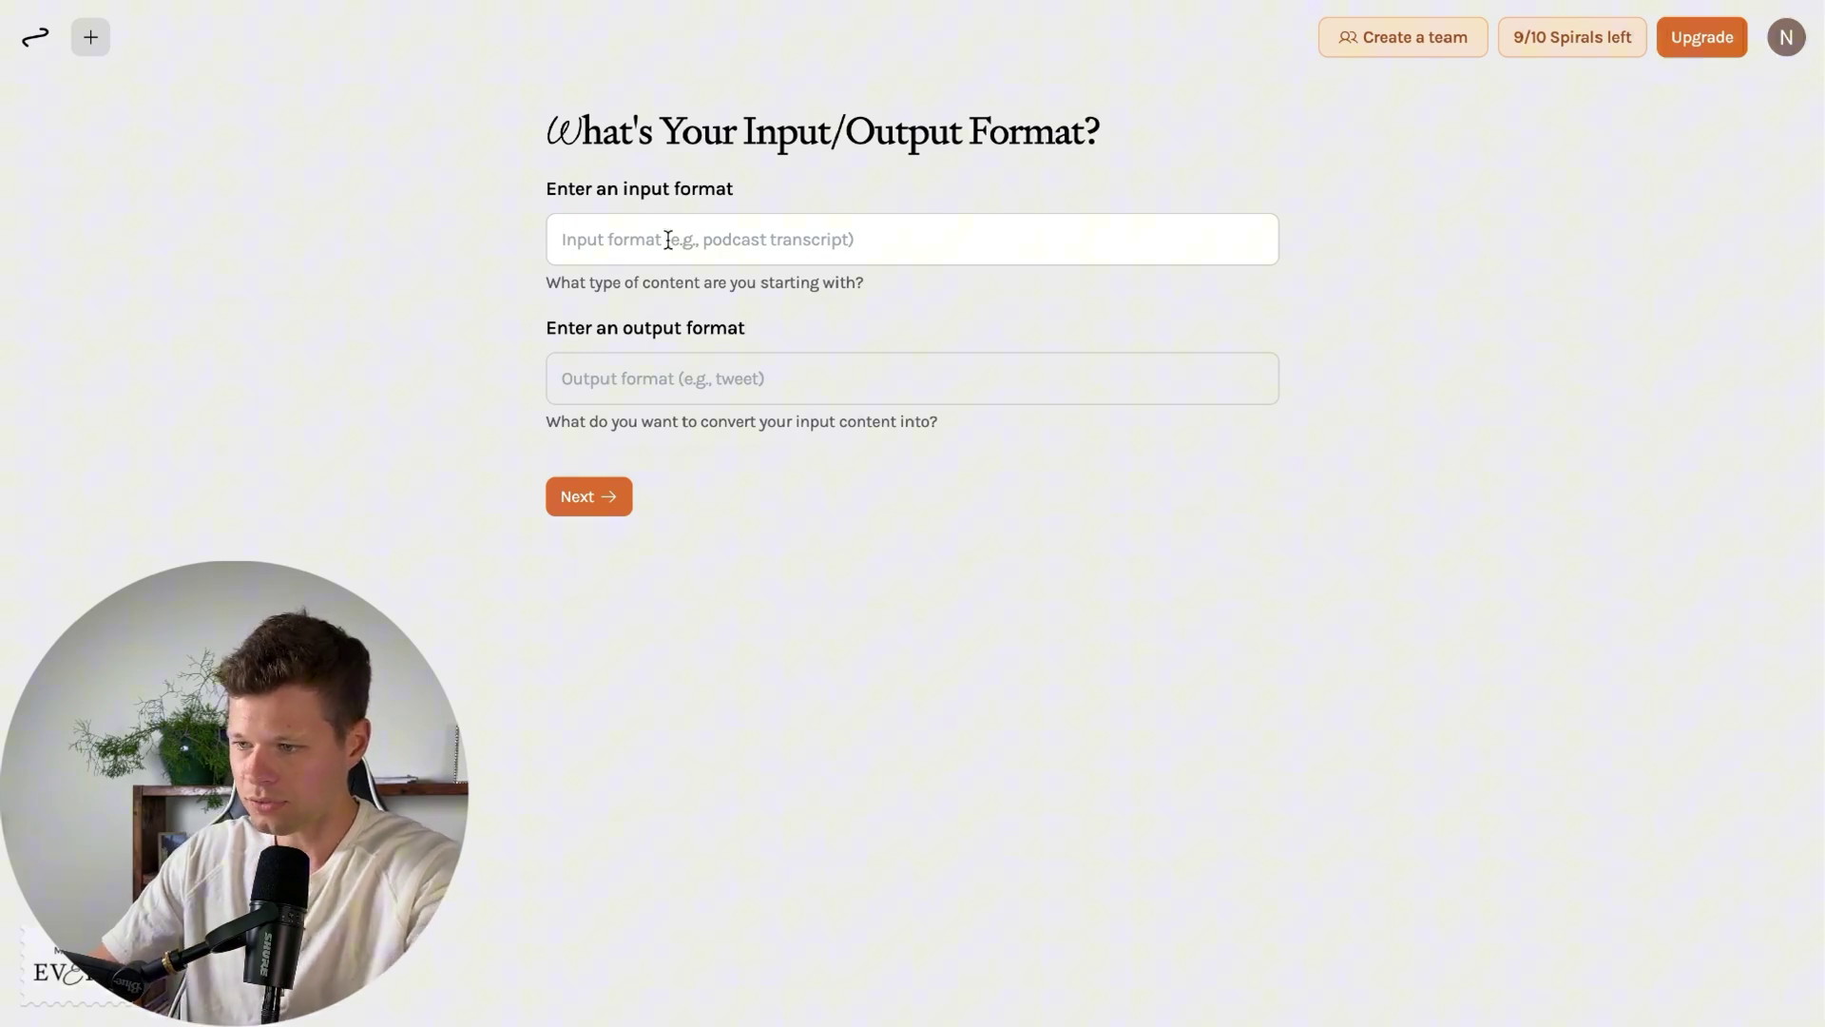
text(G)
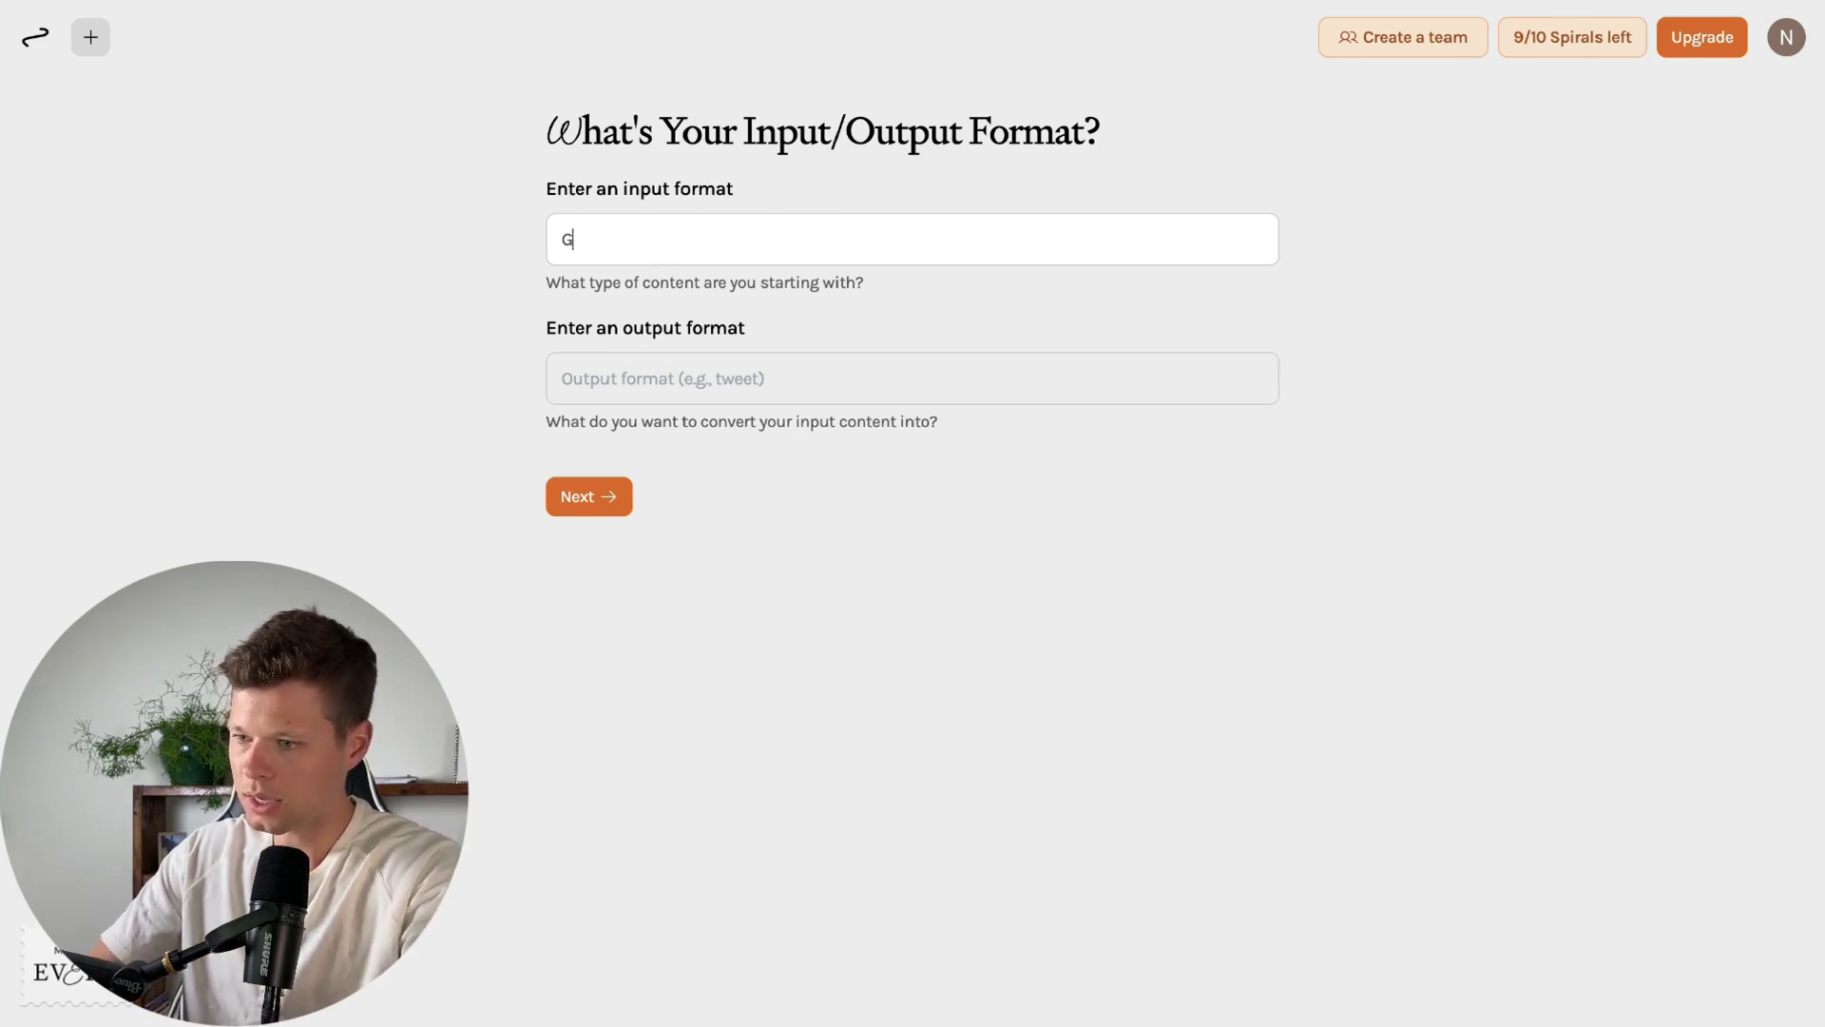
text(oogle Doc Notes)
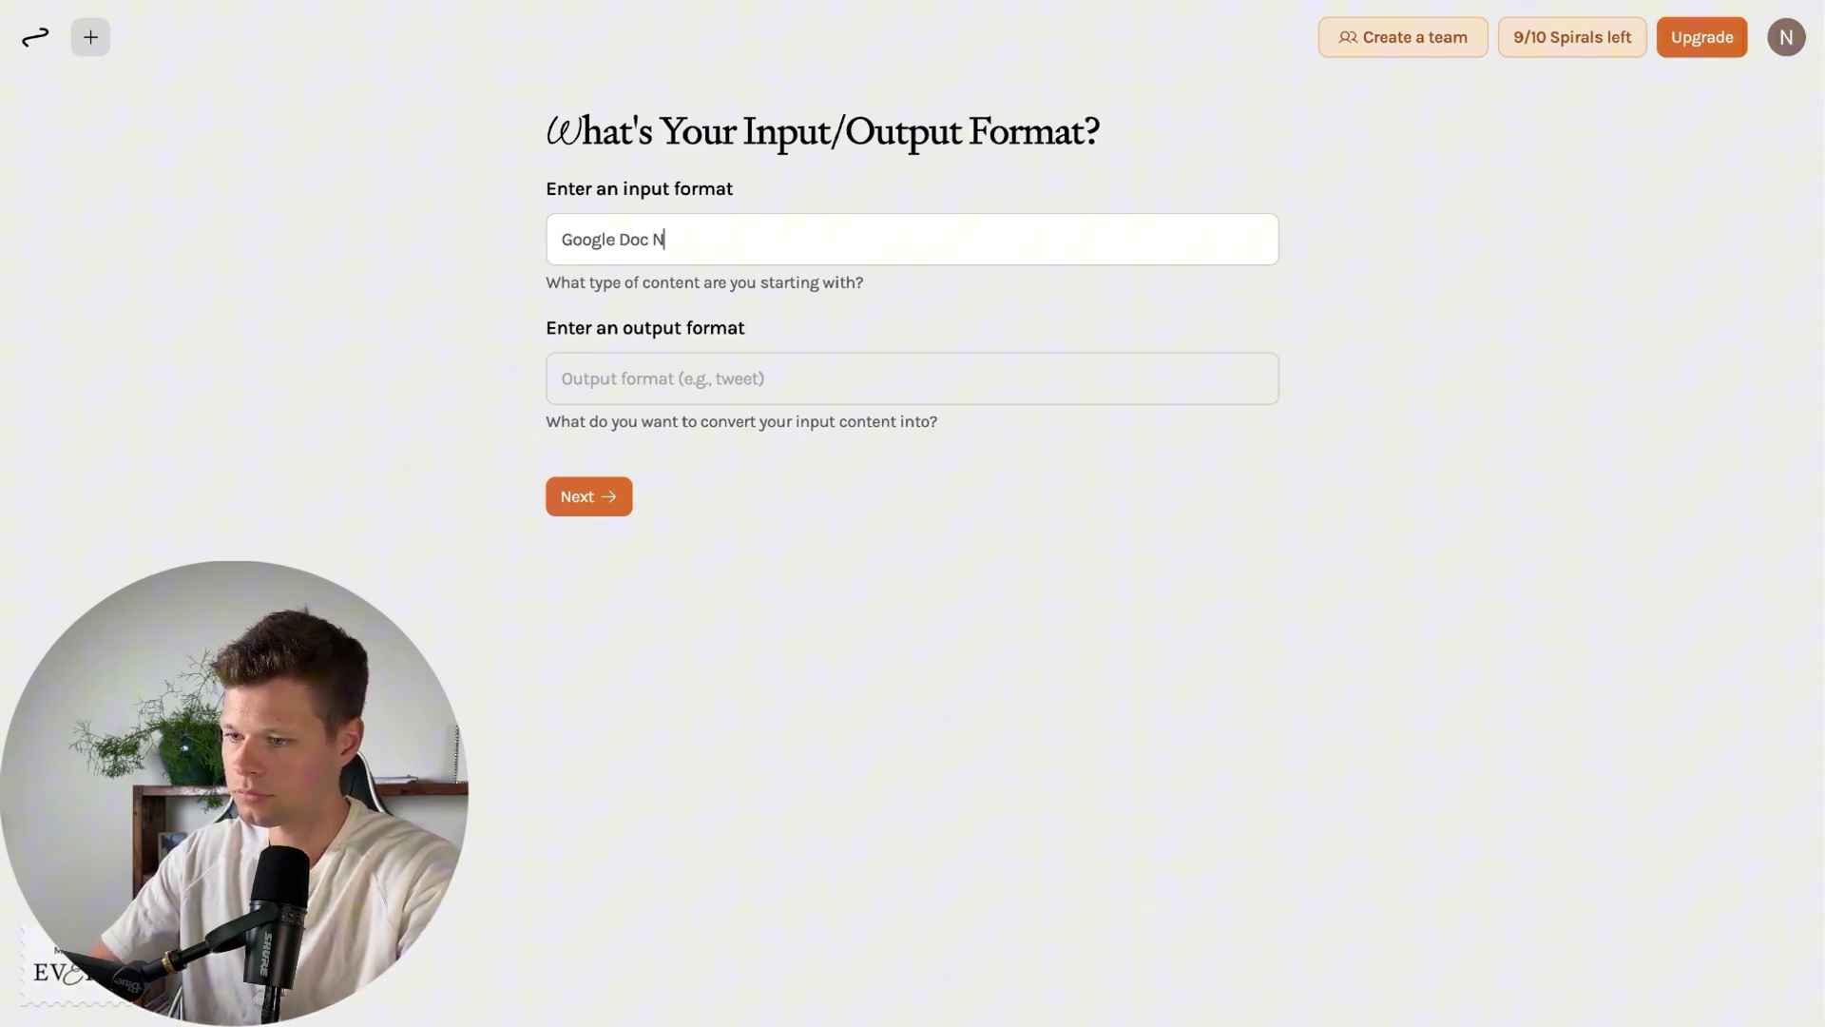
click(676, 374)
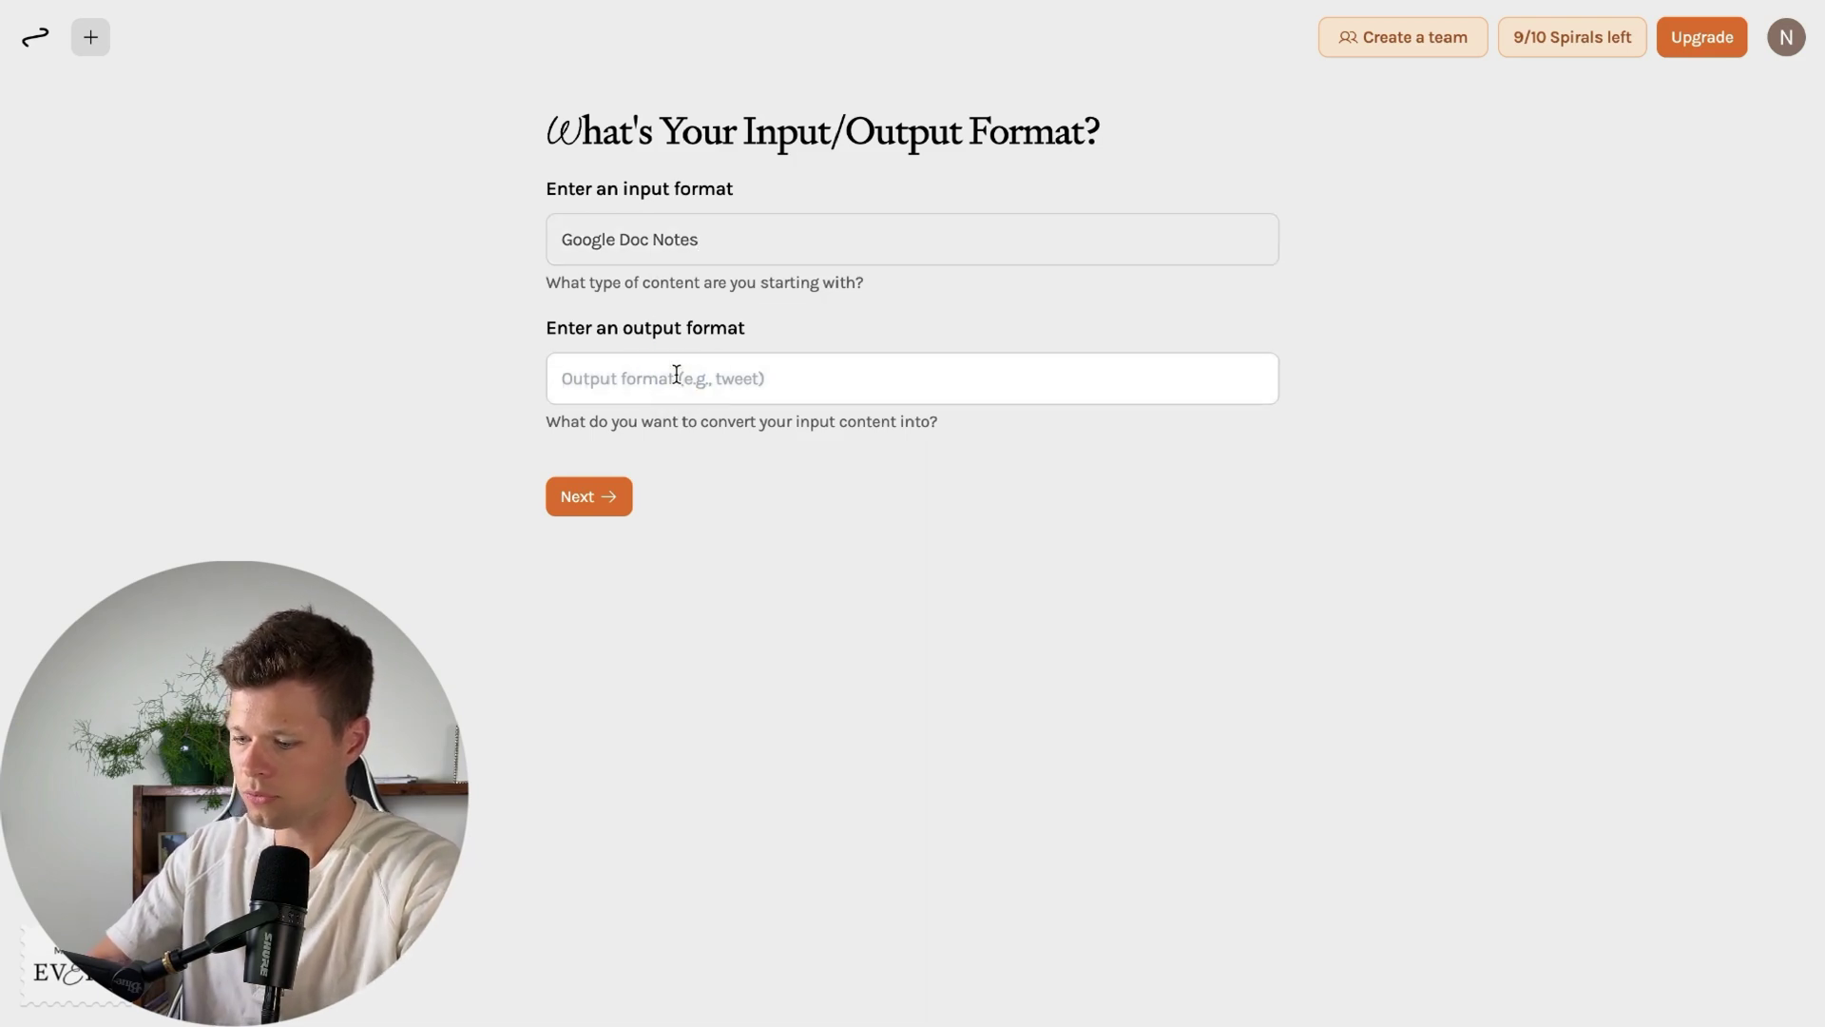
text(Newsle)
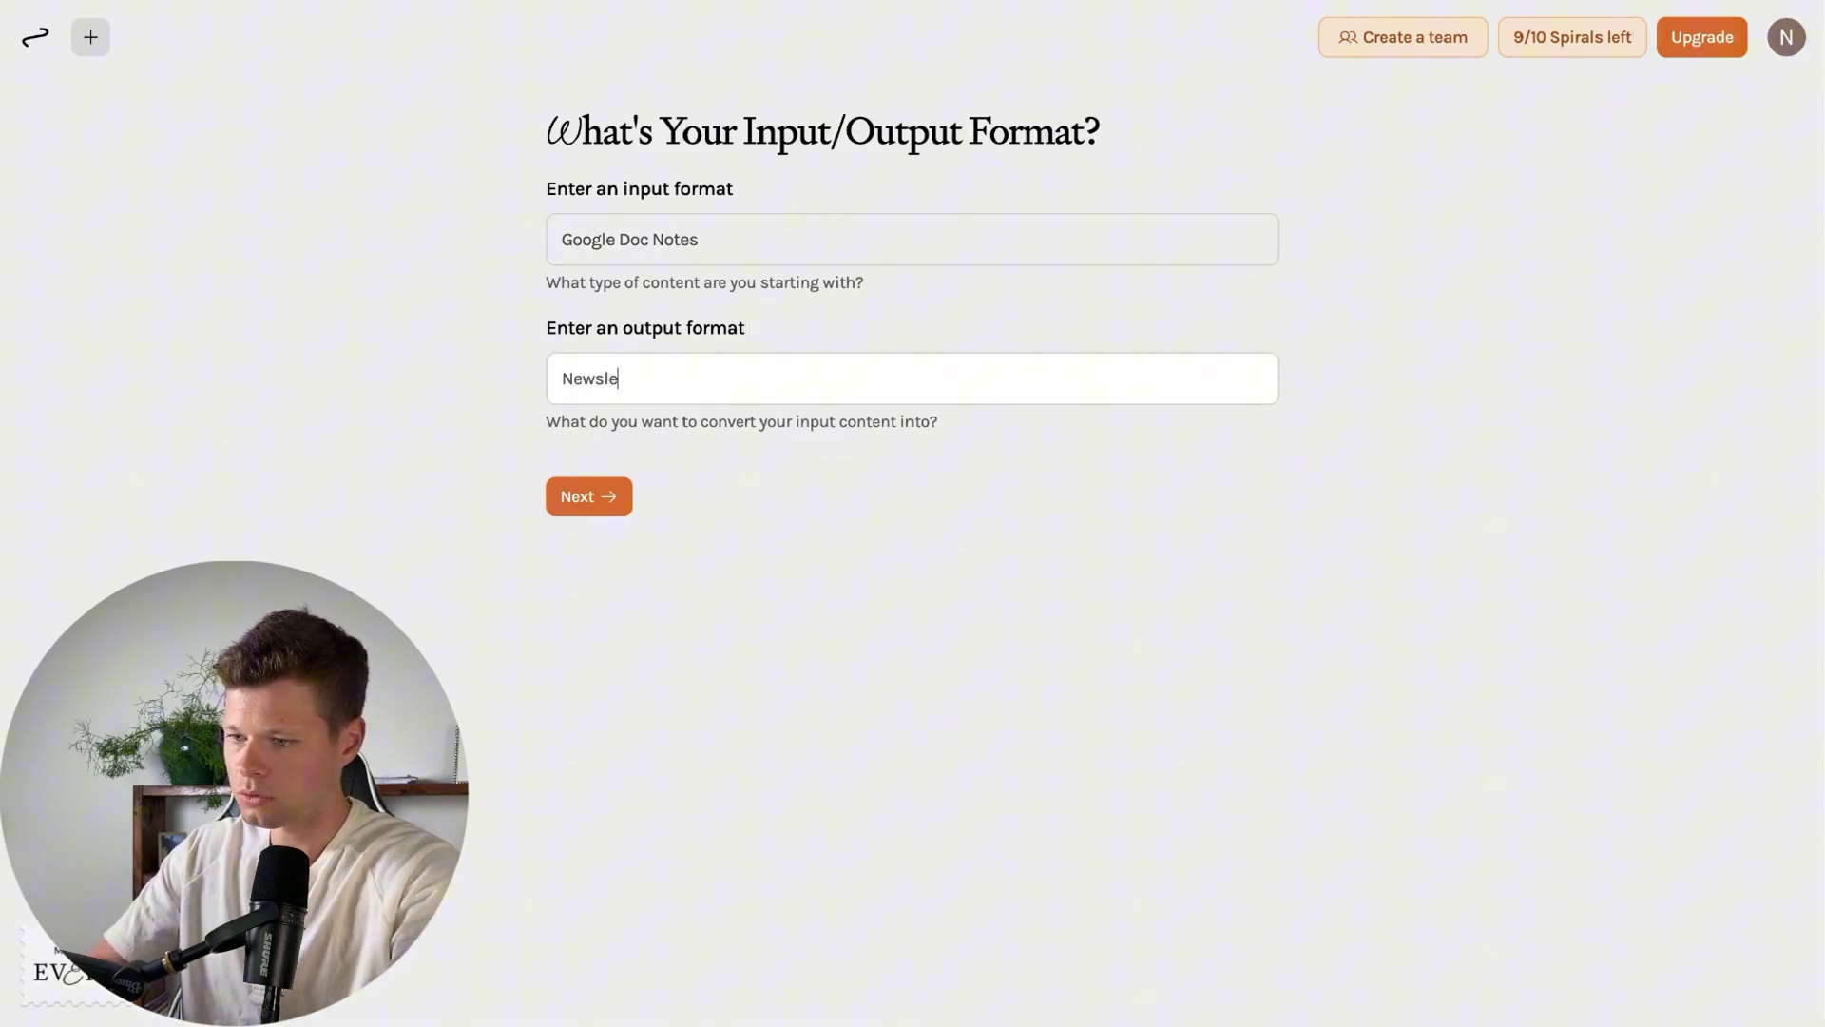
text(tter Post)
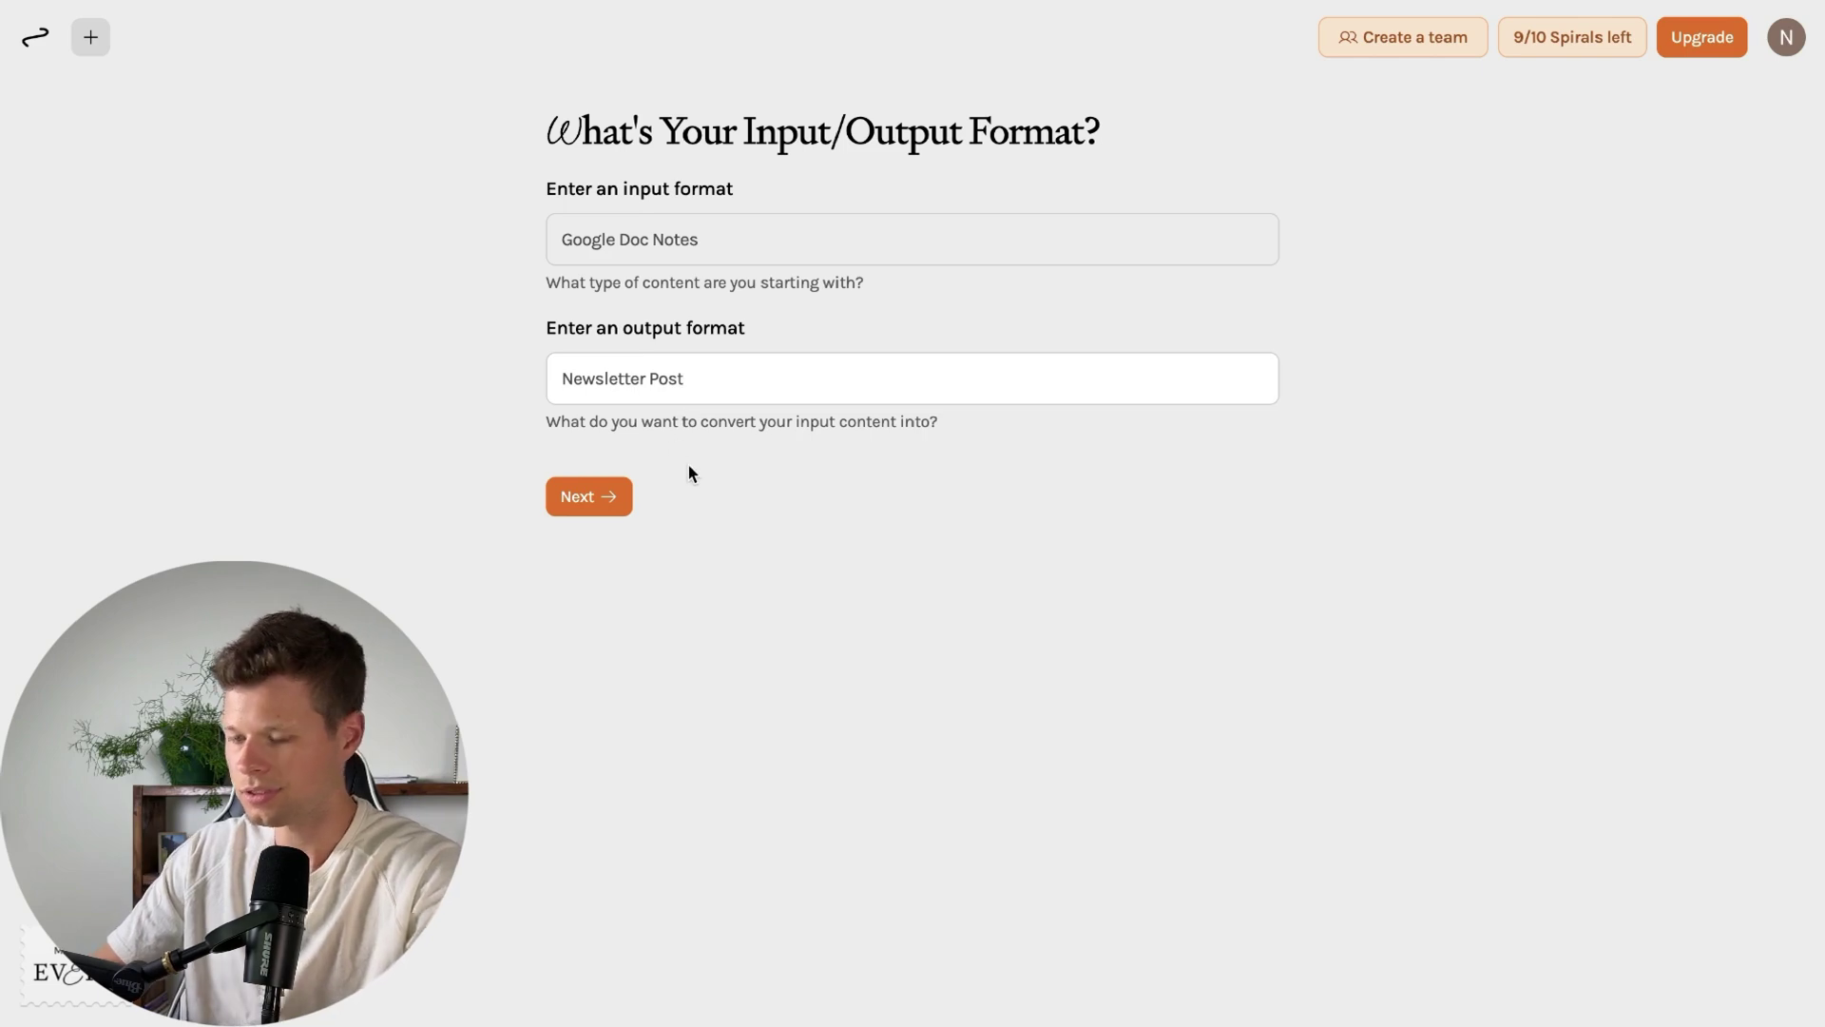
click(573, 516)
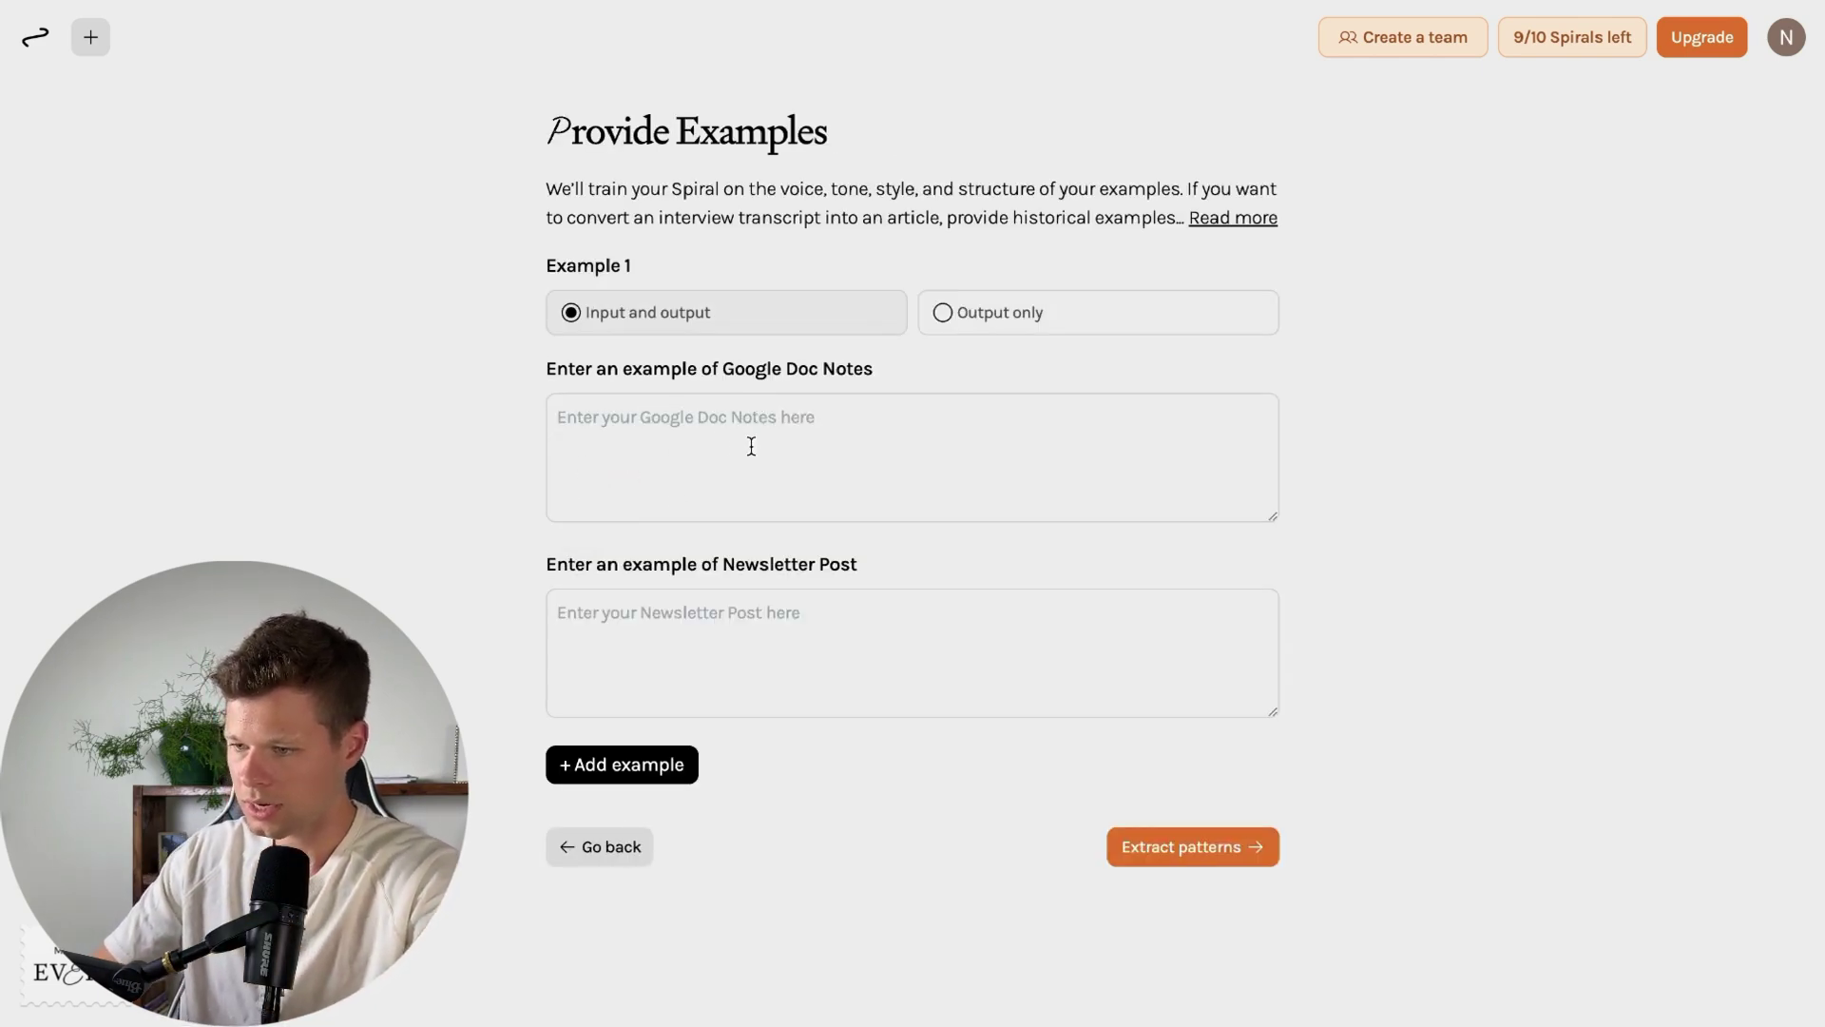
- Copy all the Drive Planning notes from the Google Doc into Example 1's Google Doc Notes field in Spiral
click(721, 434)
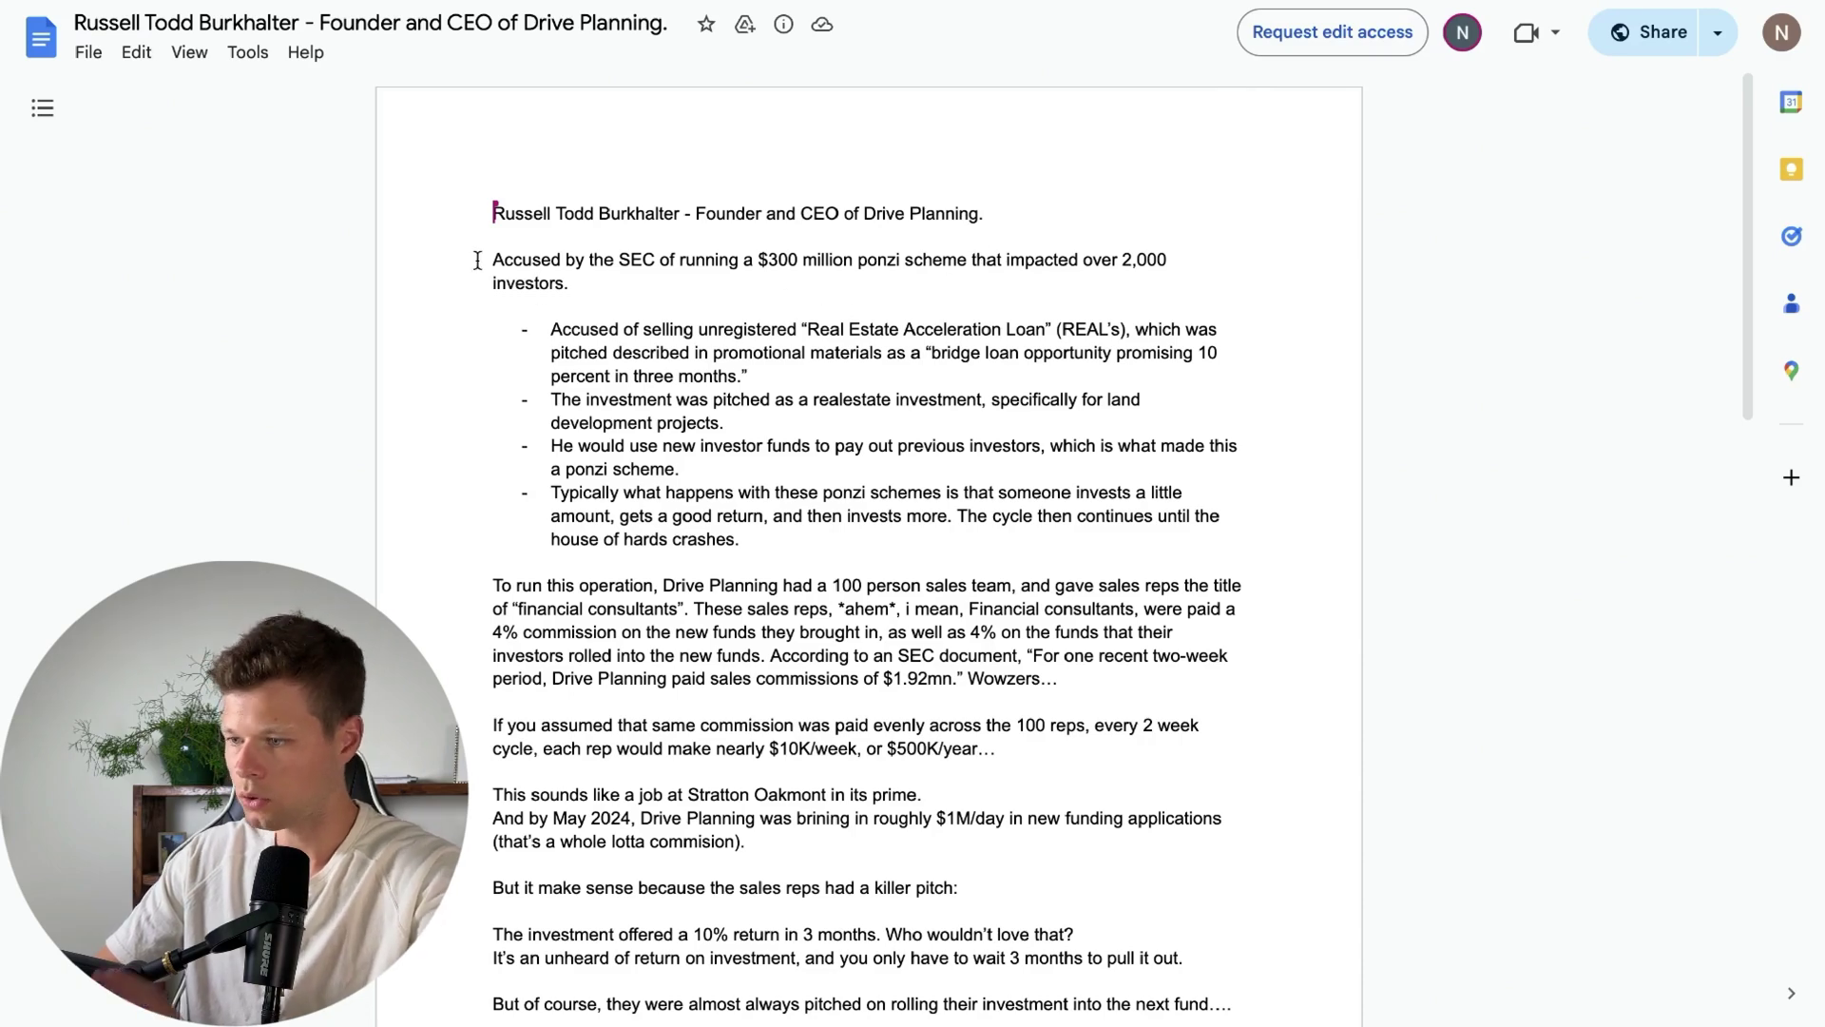
drag(488, 211, 823, 606)
scroll(1002, 1016, down, 10)
scroll(824, 606, up, 5)
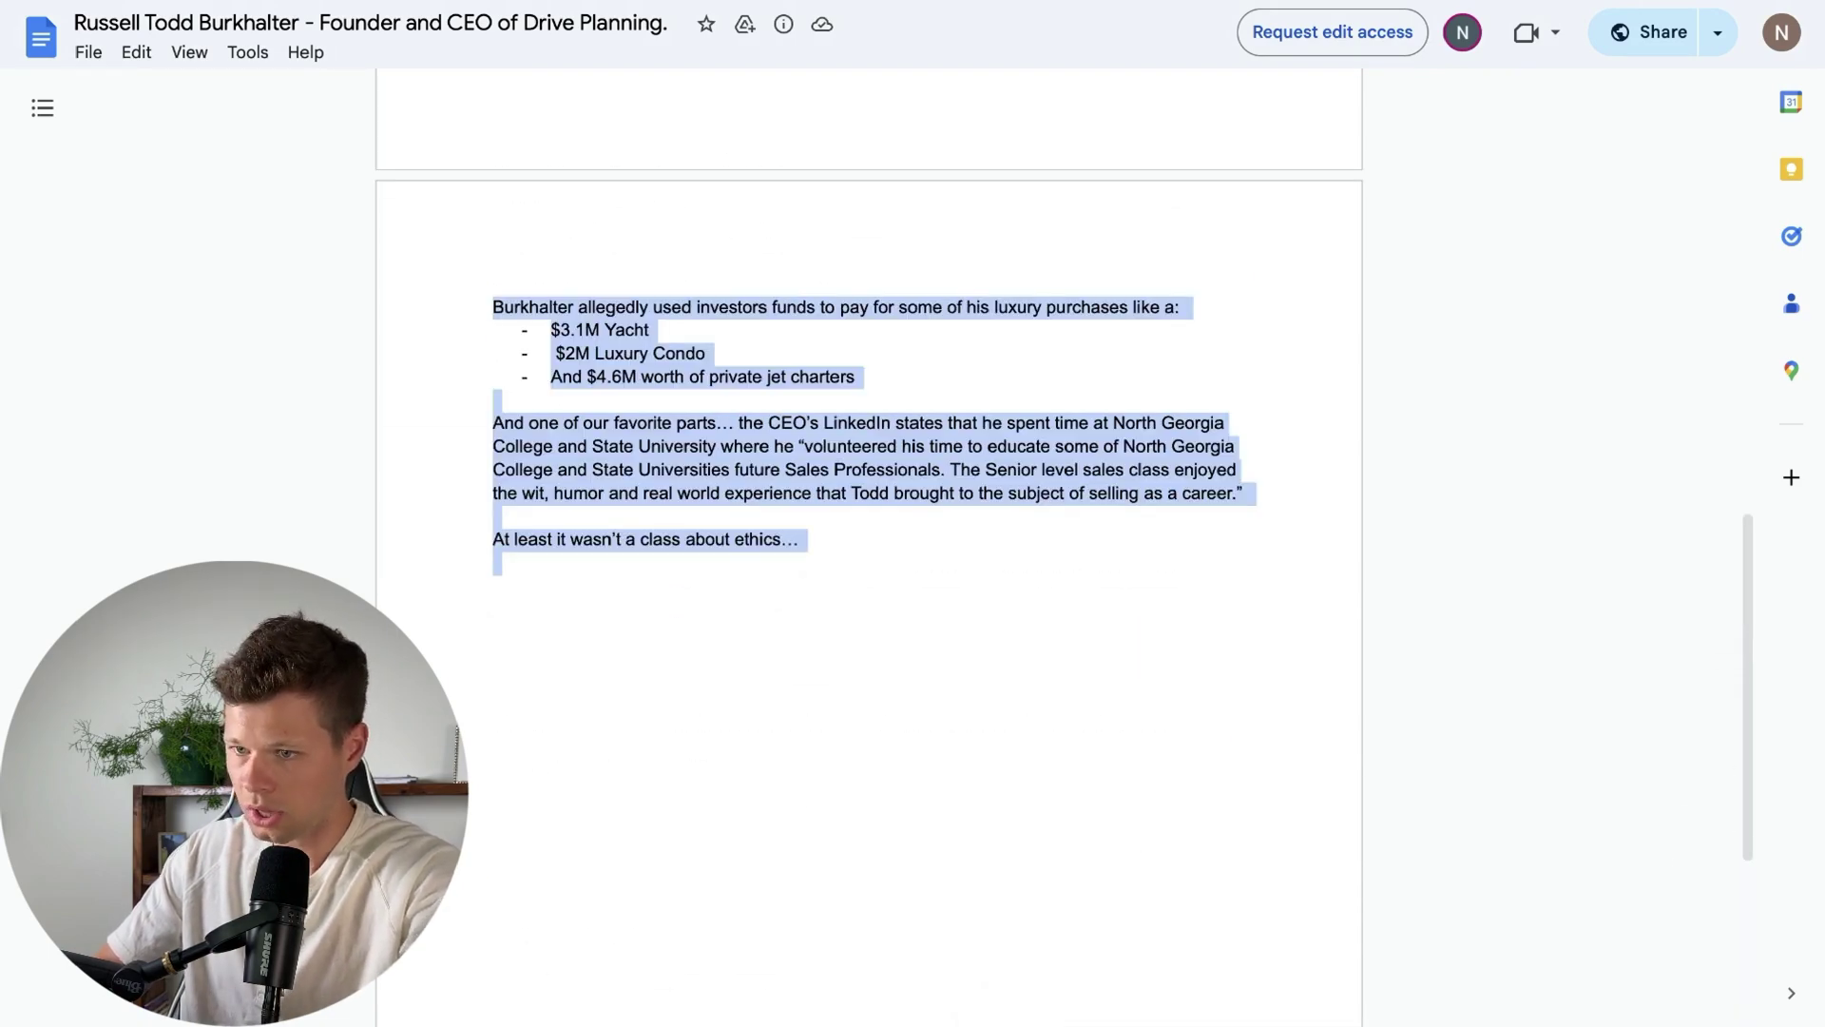
key(ctrl+c)
key(ctrl+Tab)
click(733, 428)
key(ctrl+v)
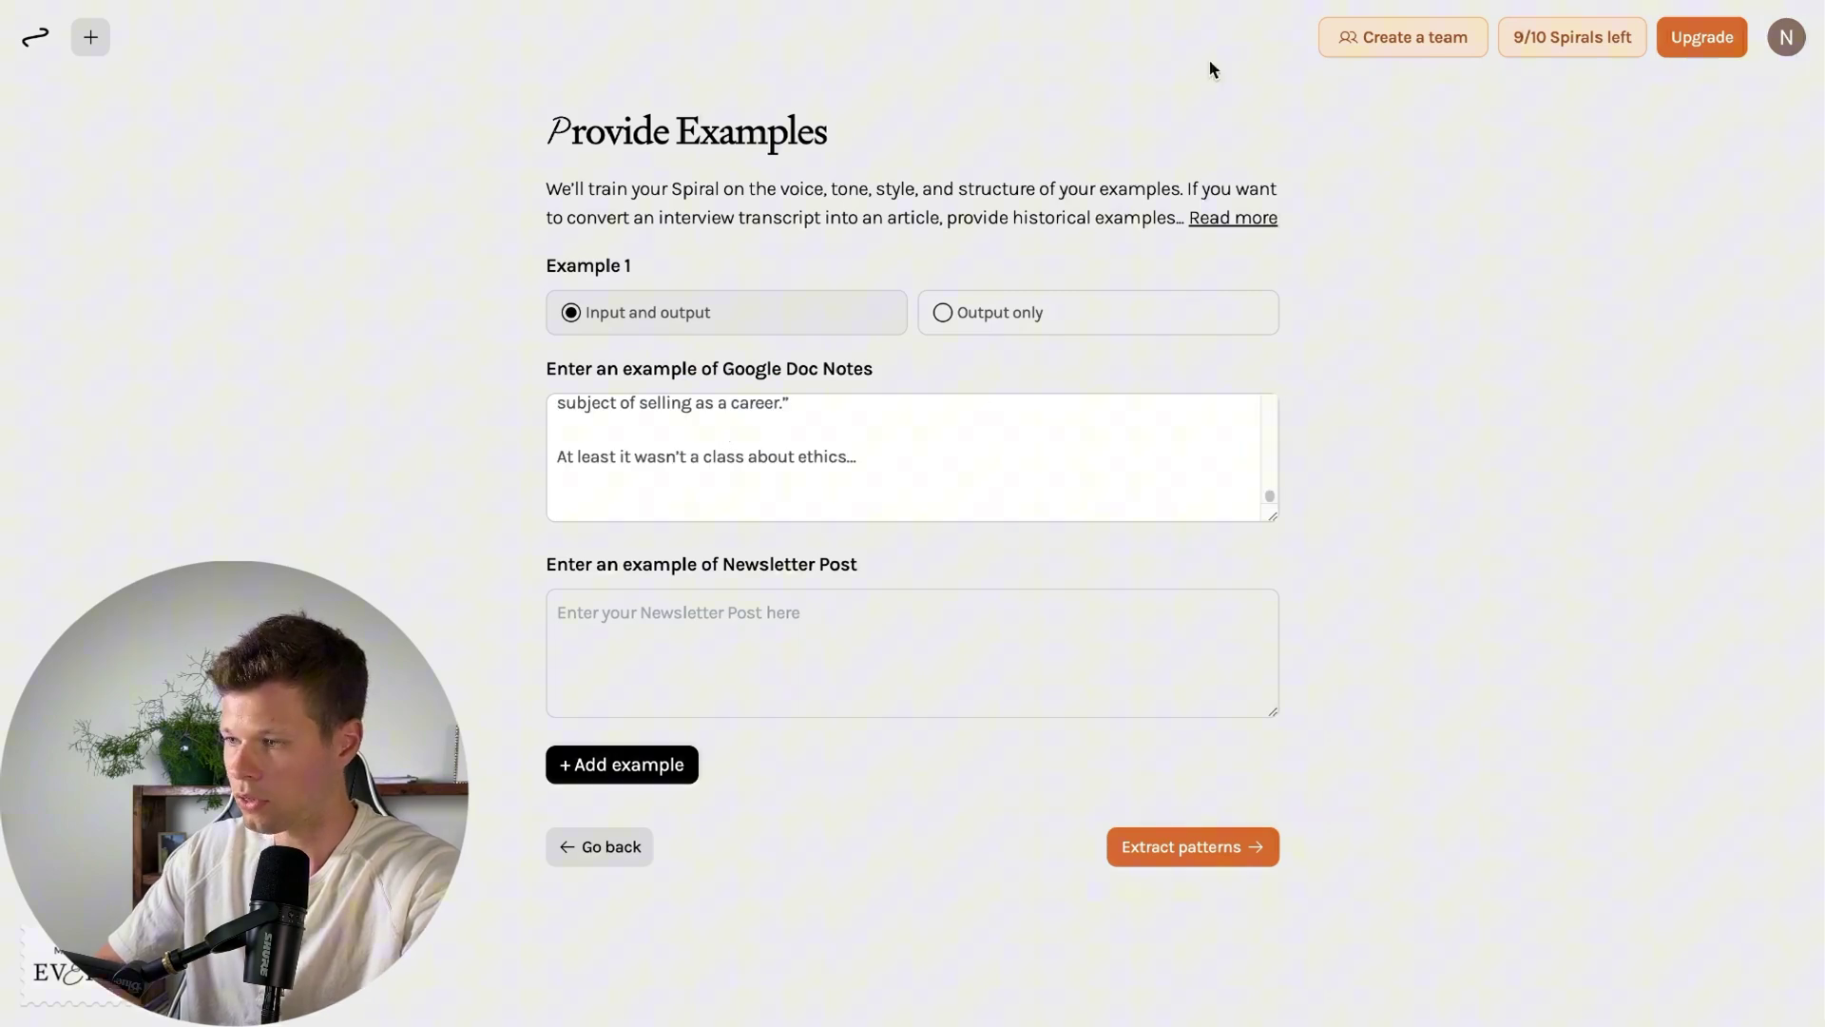
- Select the body text of the newsletter story "The Sales Team Behind a $300M Ponzi Scheme" for the Newsletter Post example
key(ctrl+Tab)
scroll(825, 478, down, 6)
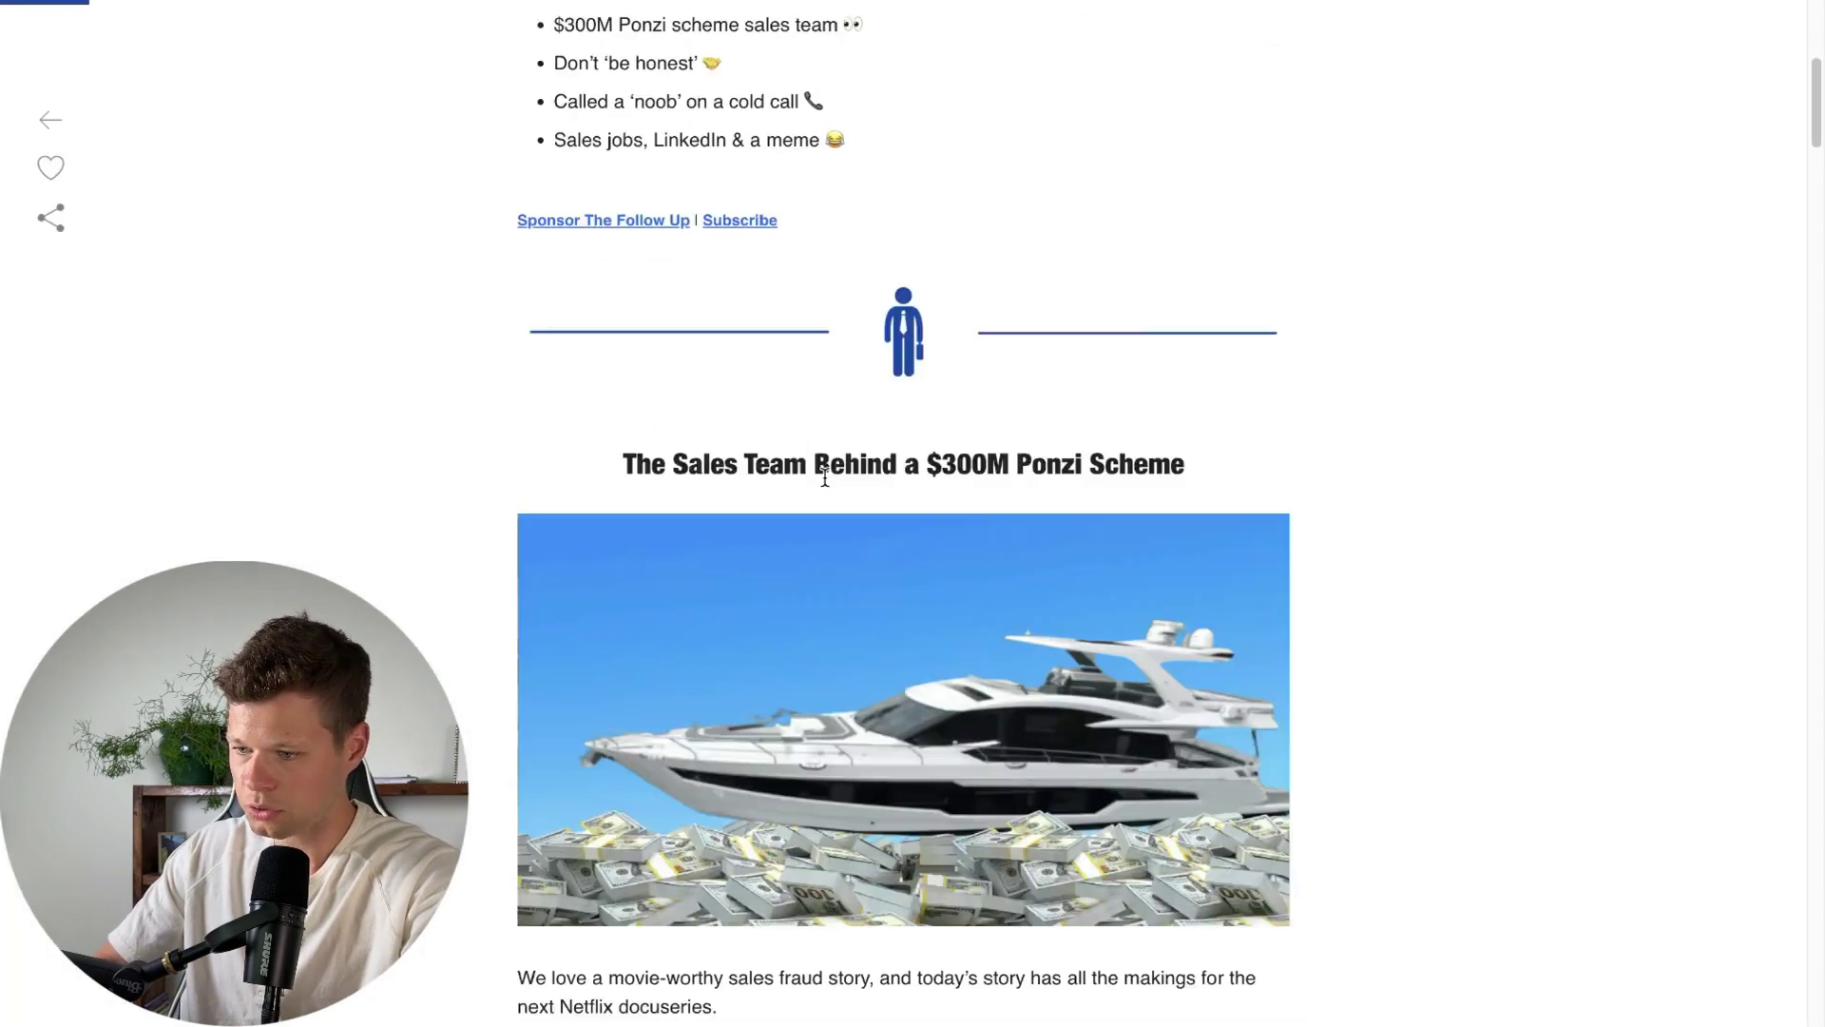
scroll(825, 478, down, 4)
drag(513, 542, 1086, 569)
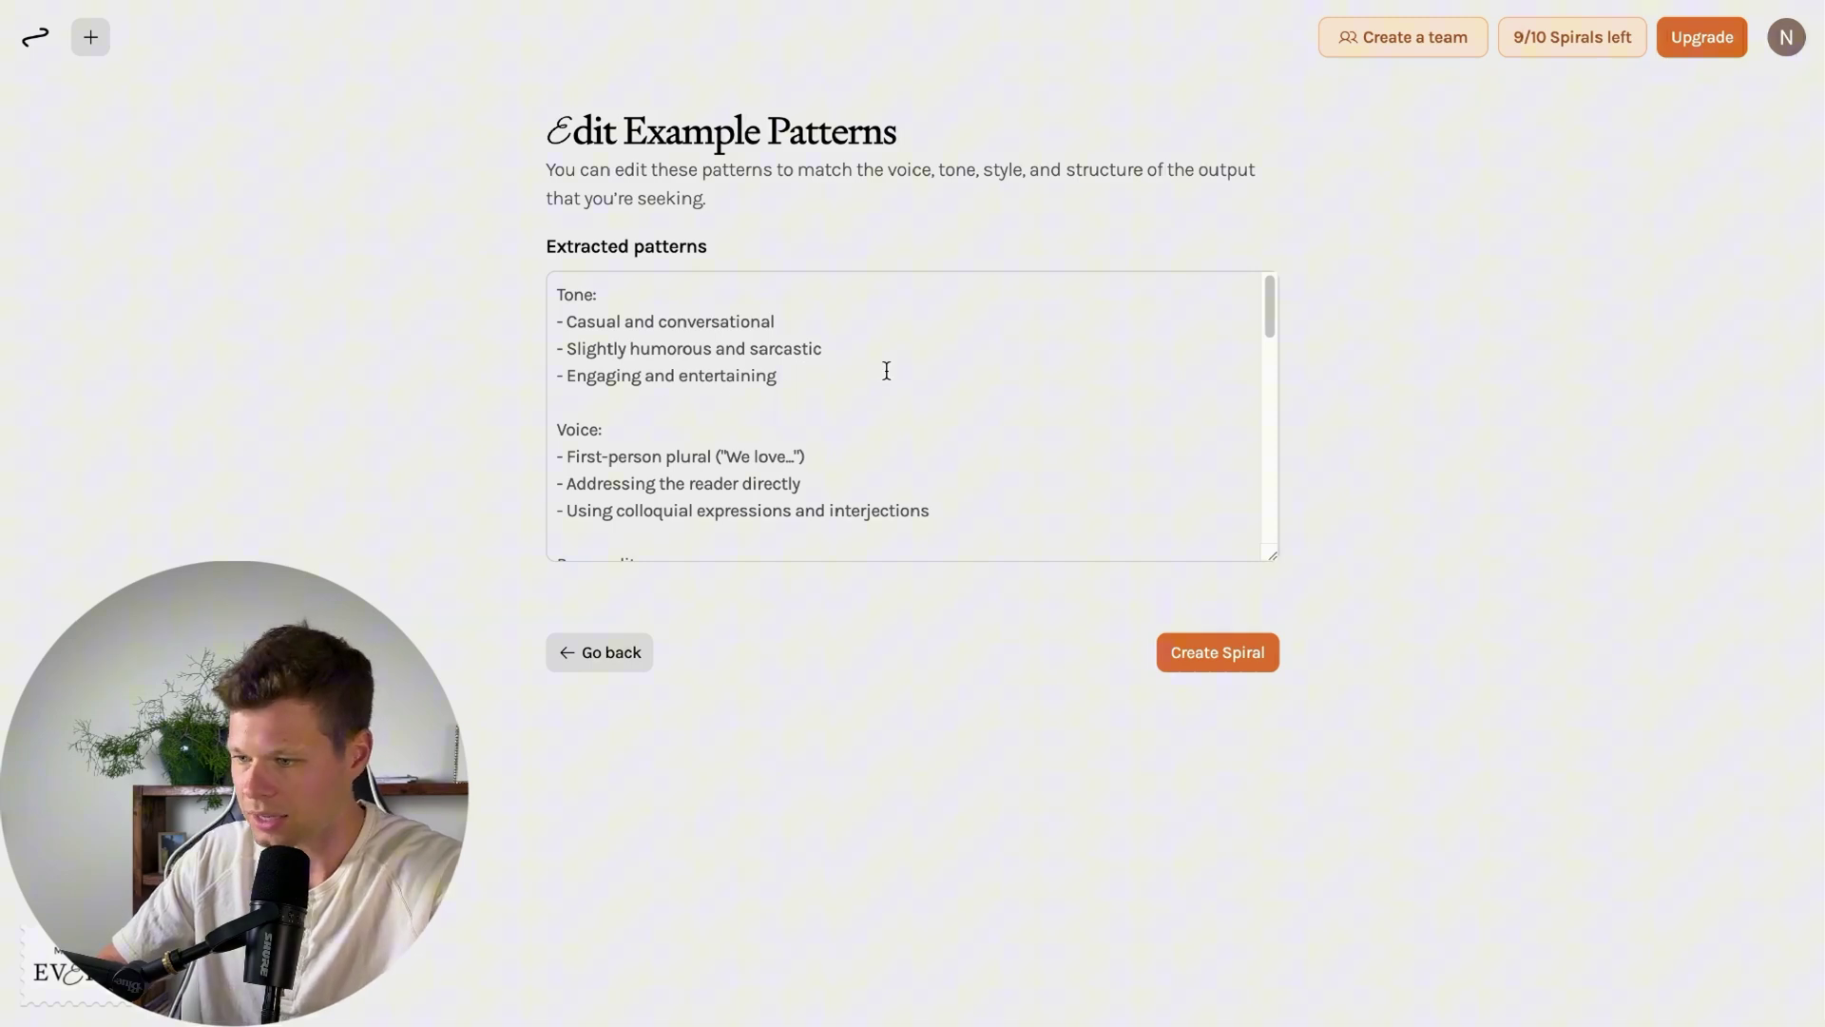
- Review the extracted patterns for tone, voice, personality, style, structure and additional elements
scroll(899, 376, down, 1)
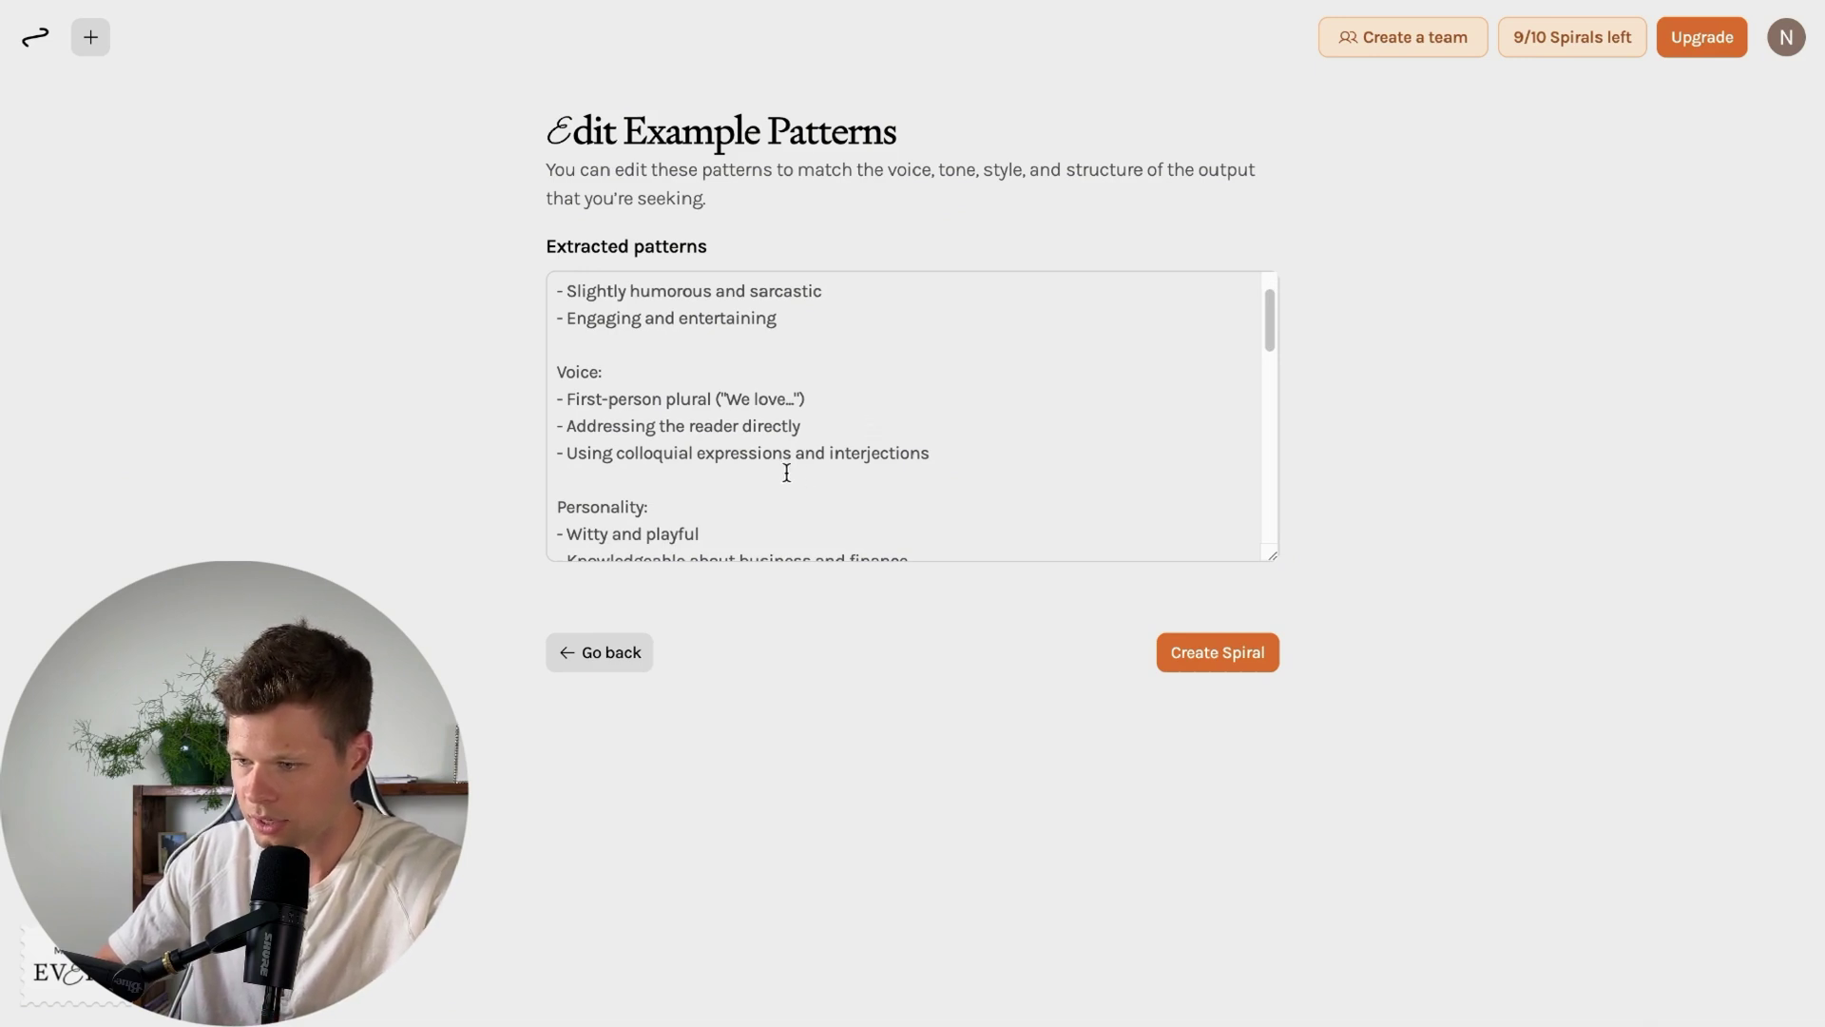
scroll(786, 460, down, 2)
scroll(650, 511, down, 4)
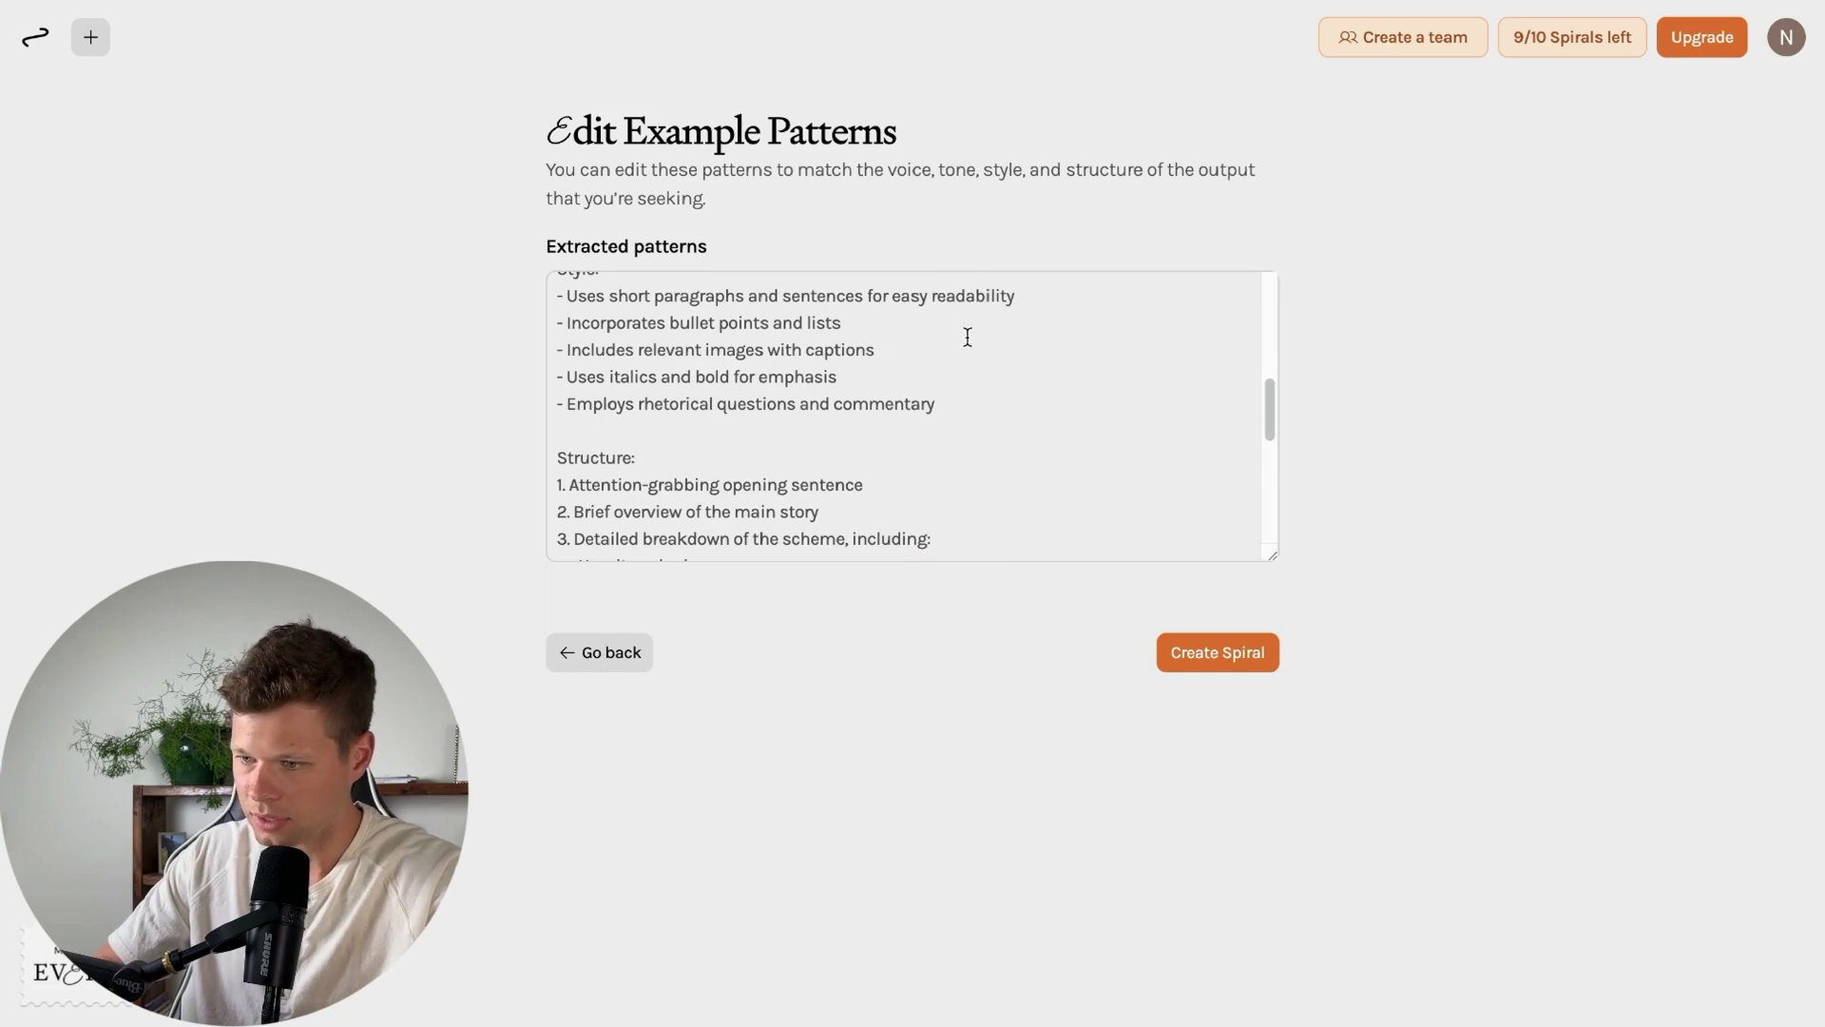
scroll(925, 379, down, 5)
scroll(928, 379, down, 2)
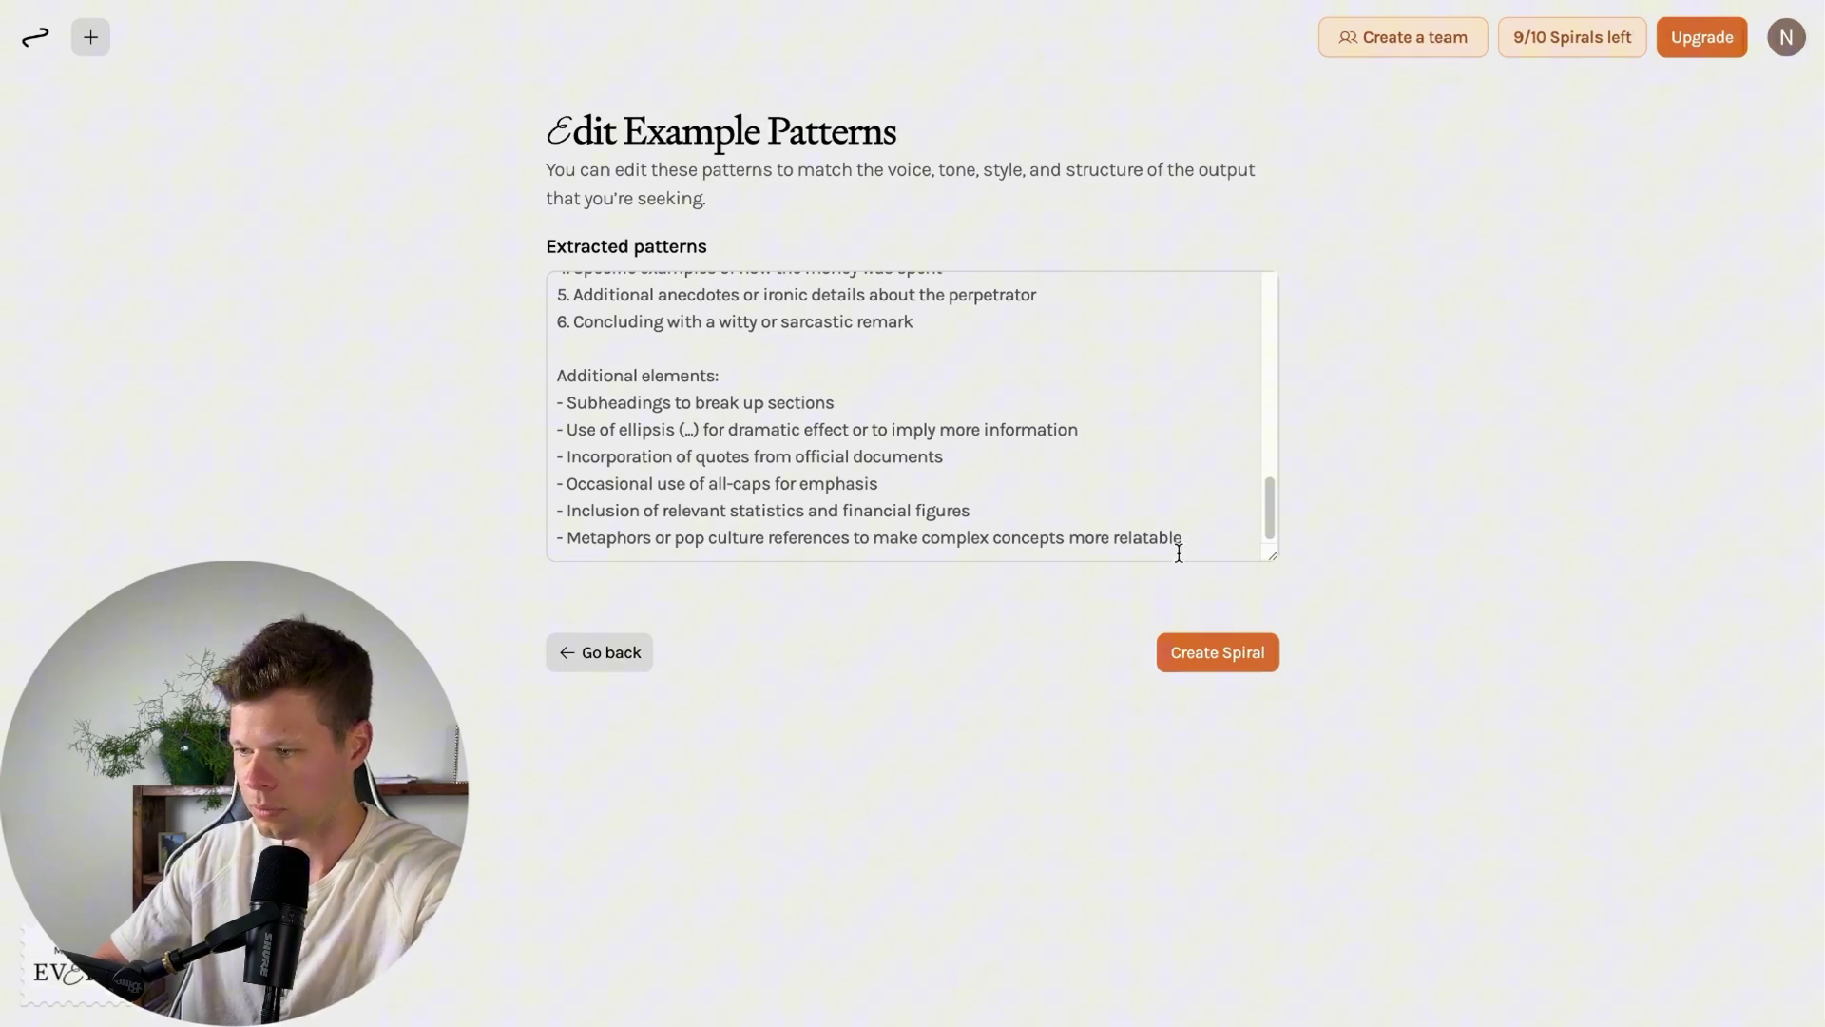
scroll(1155, 504, up, 10)
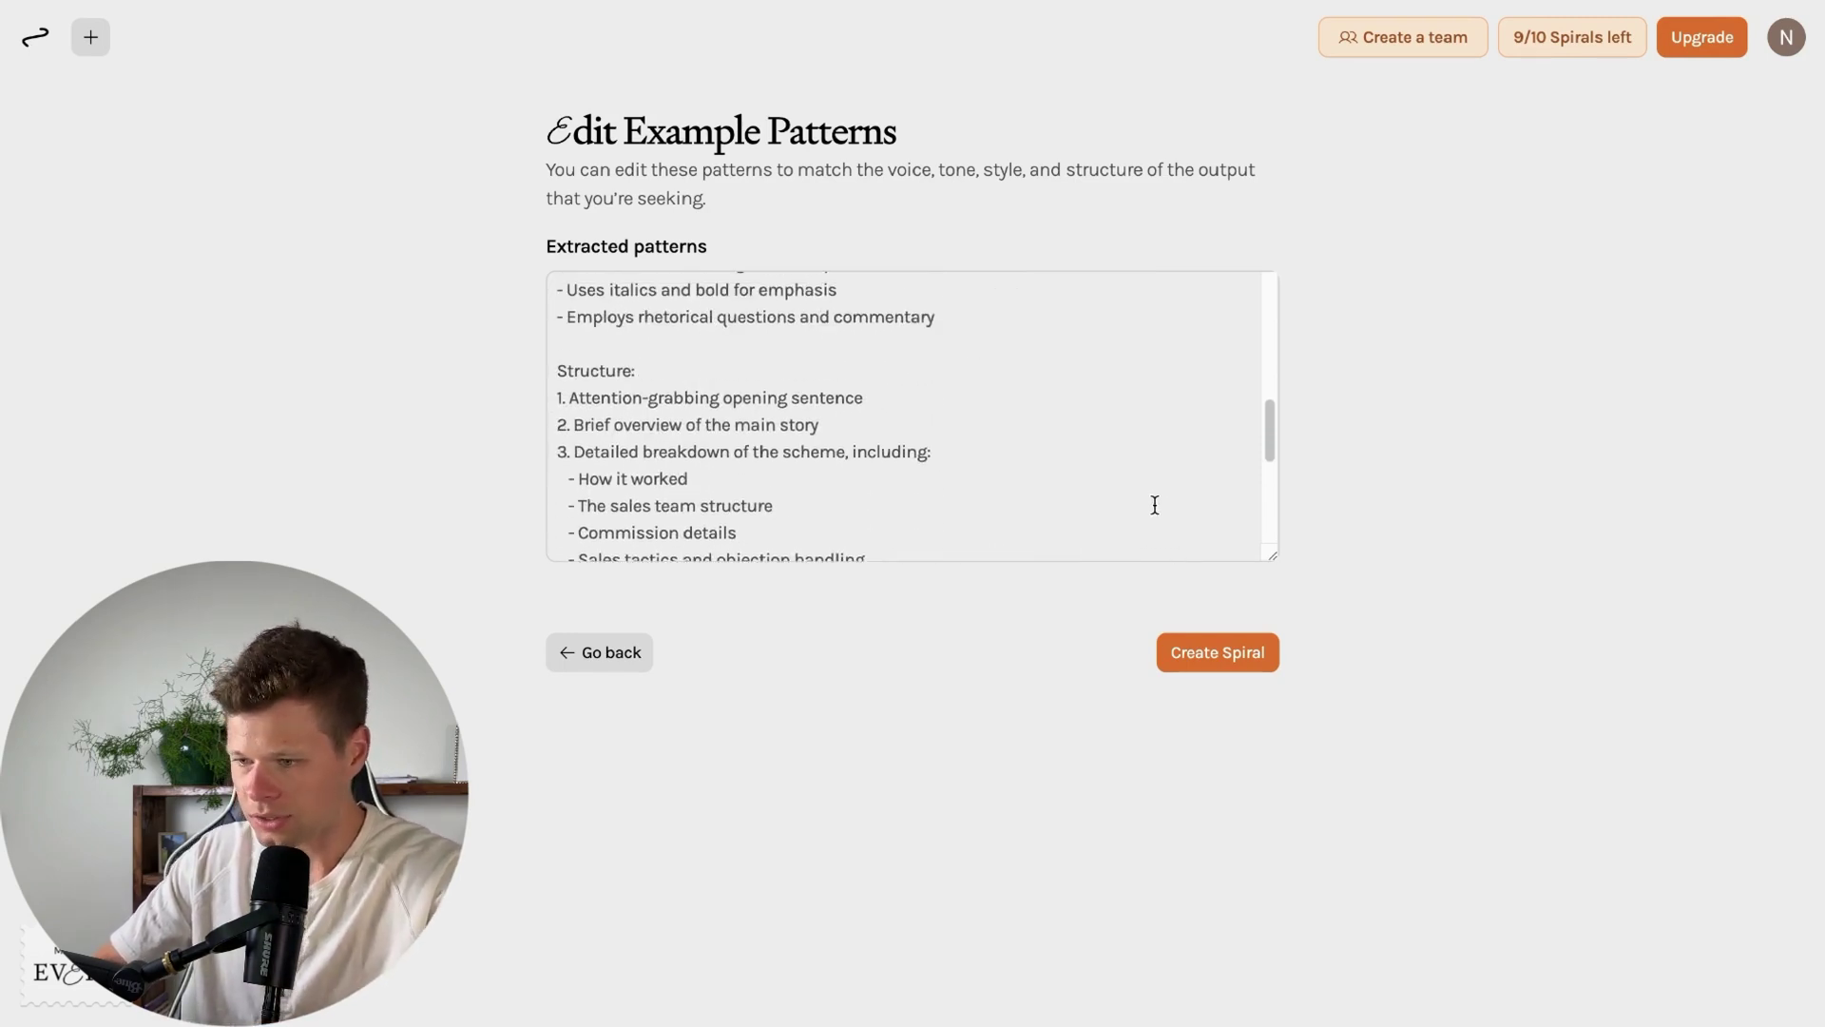
scroll(1155, 505, down, 4)
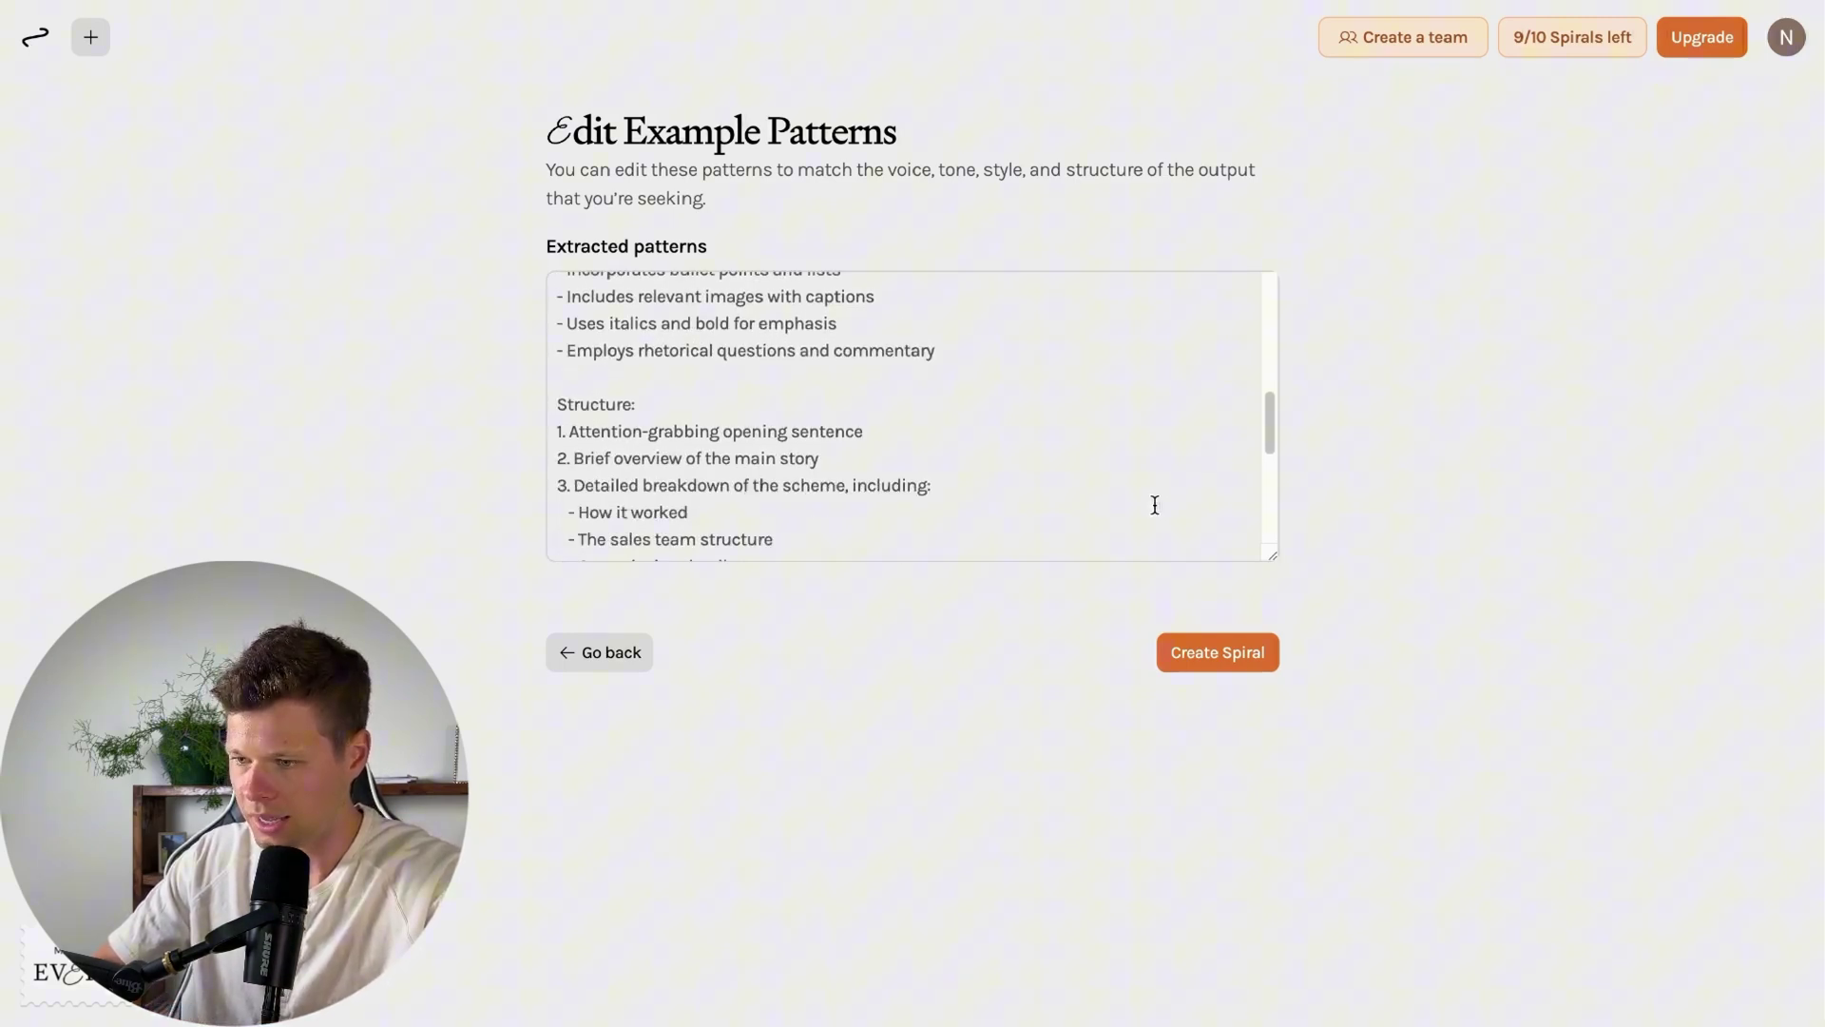
click(958, 348)
scroll(951, 361, up, 3)
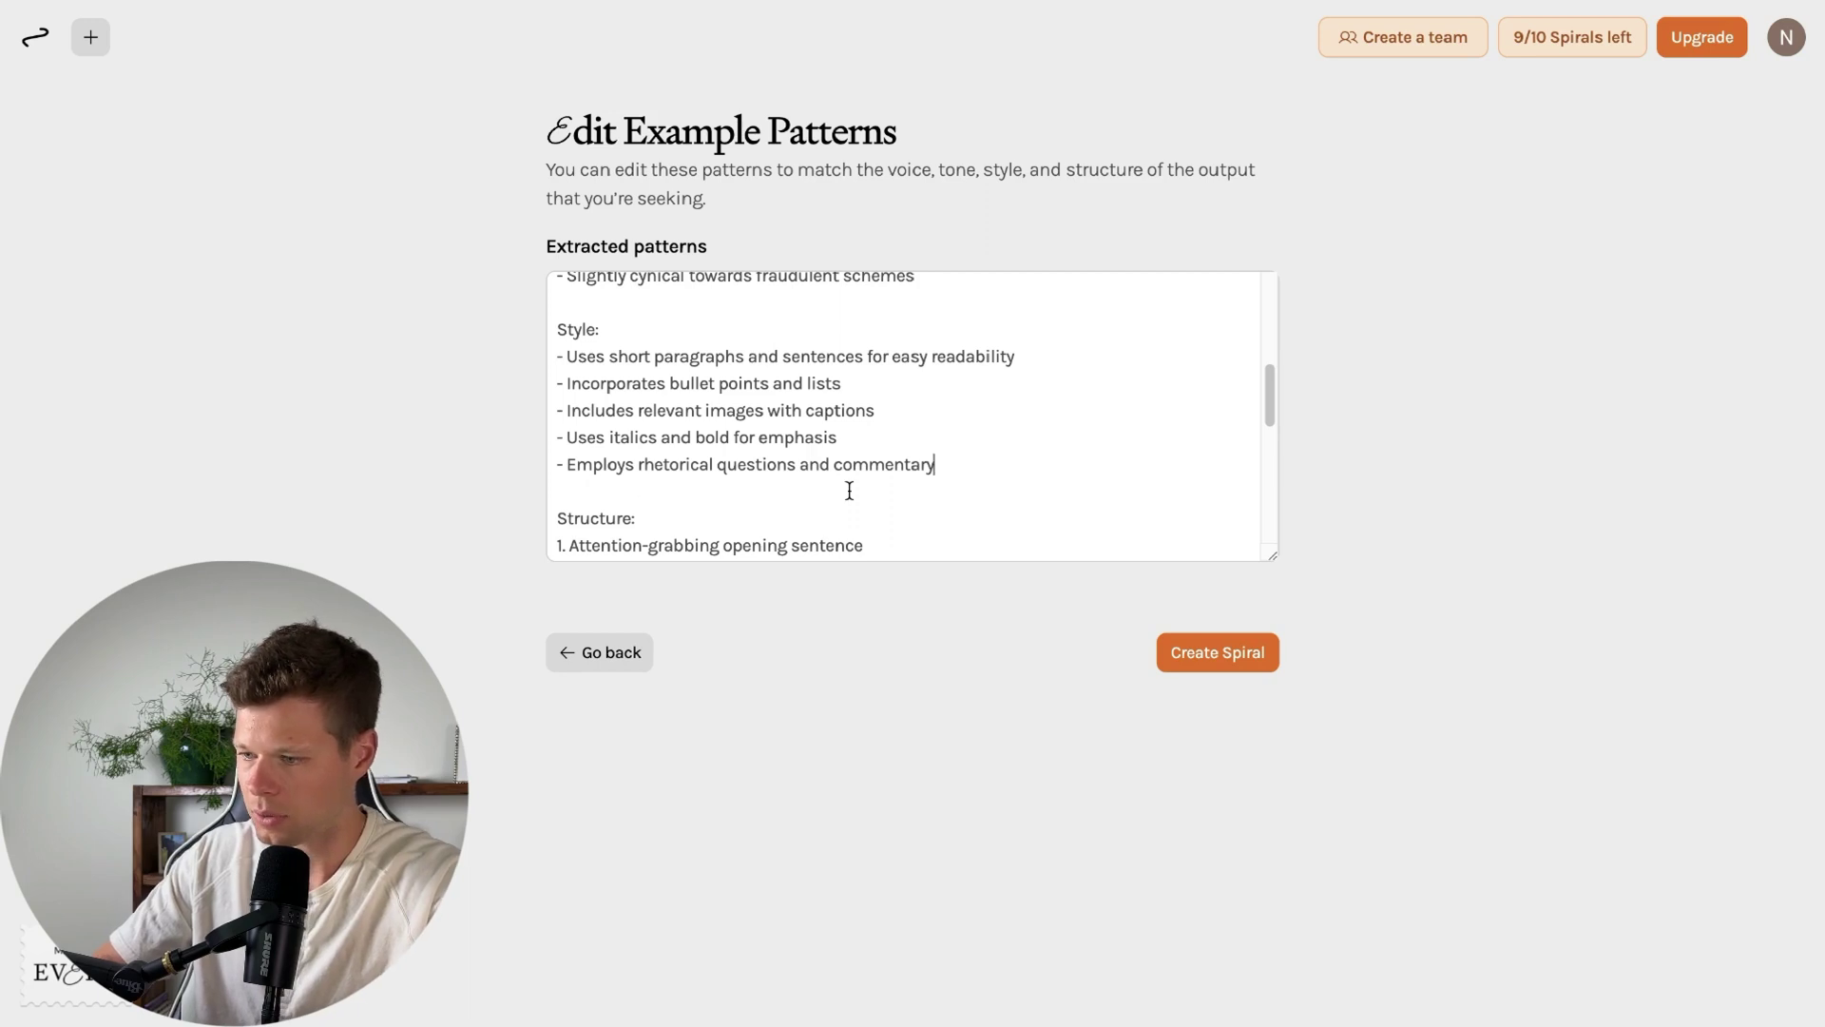
- Check the remaining extracted patterns without editing them and create the Spiral from them
scroll(847, 489, down, 5)
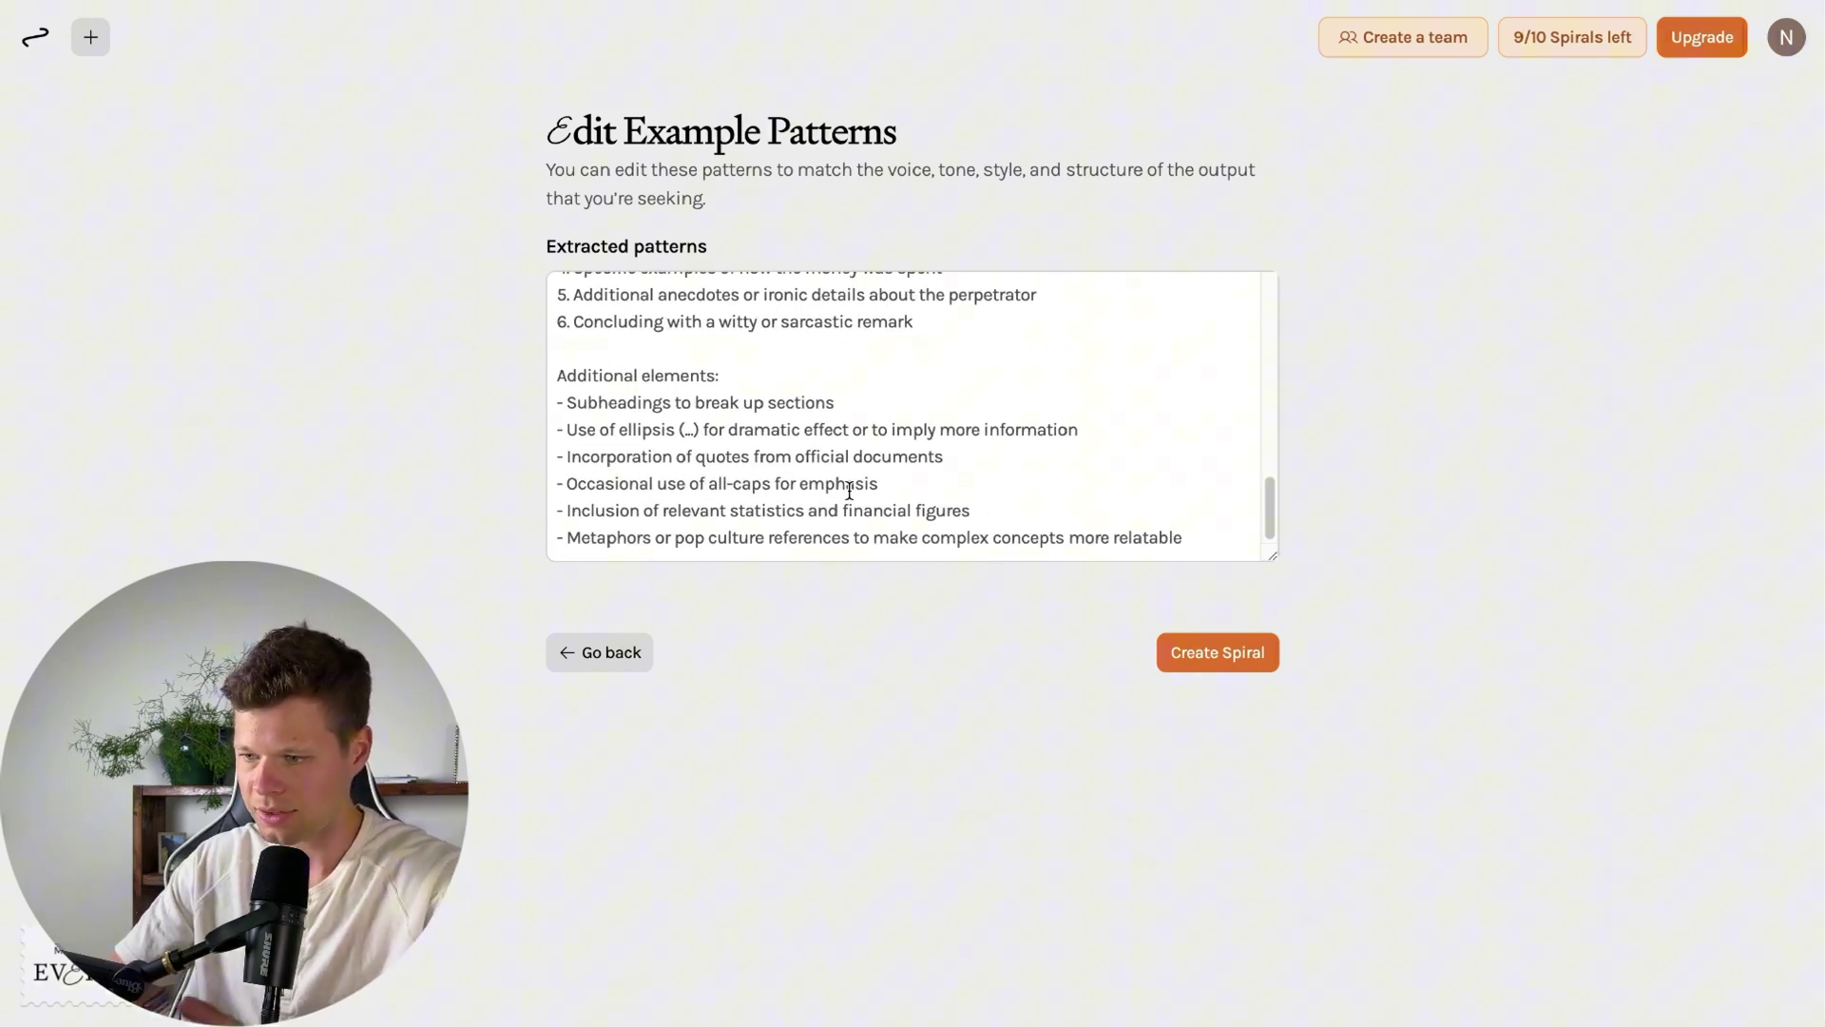
scroll(861, 417, up, 10)
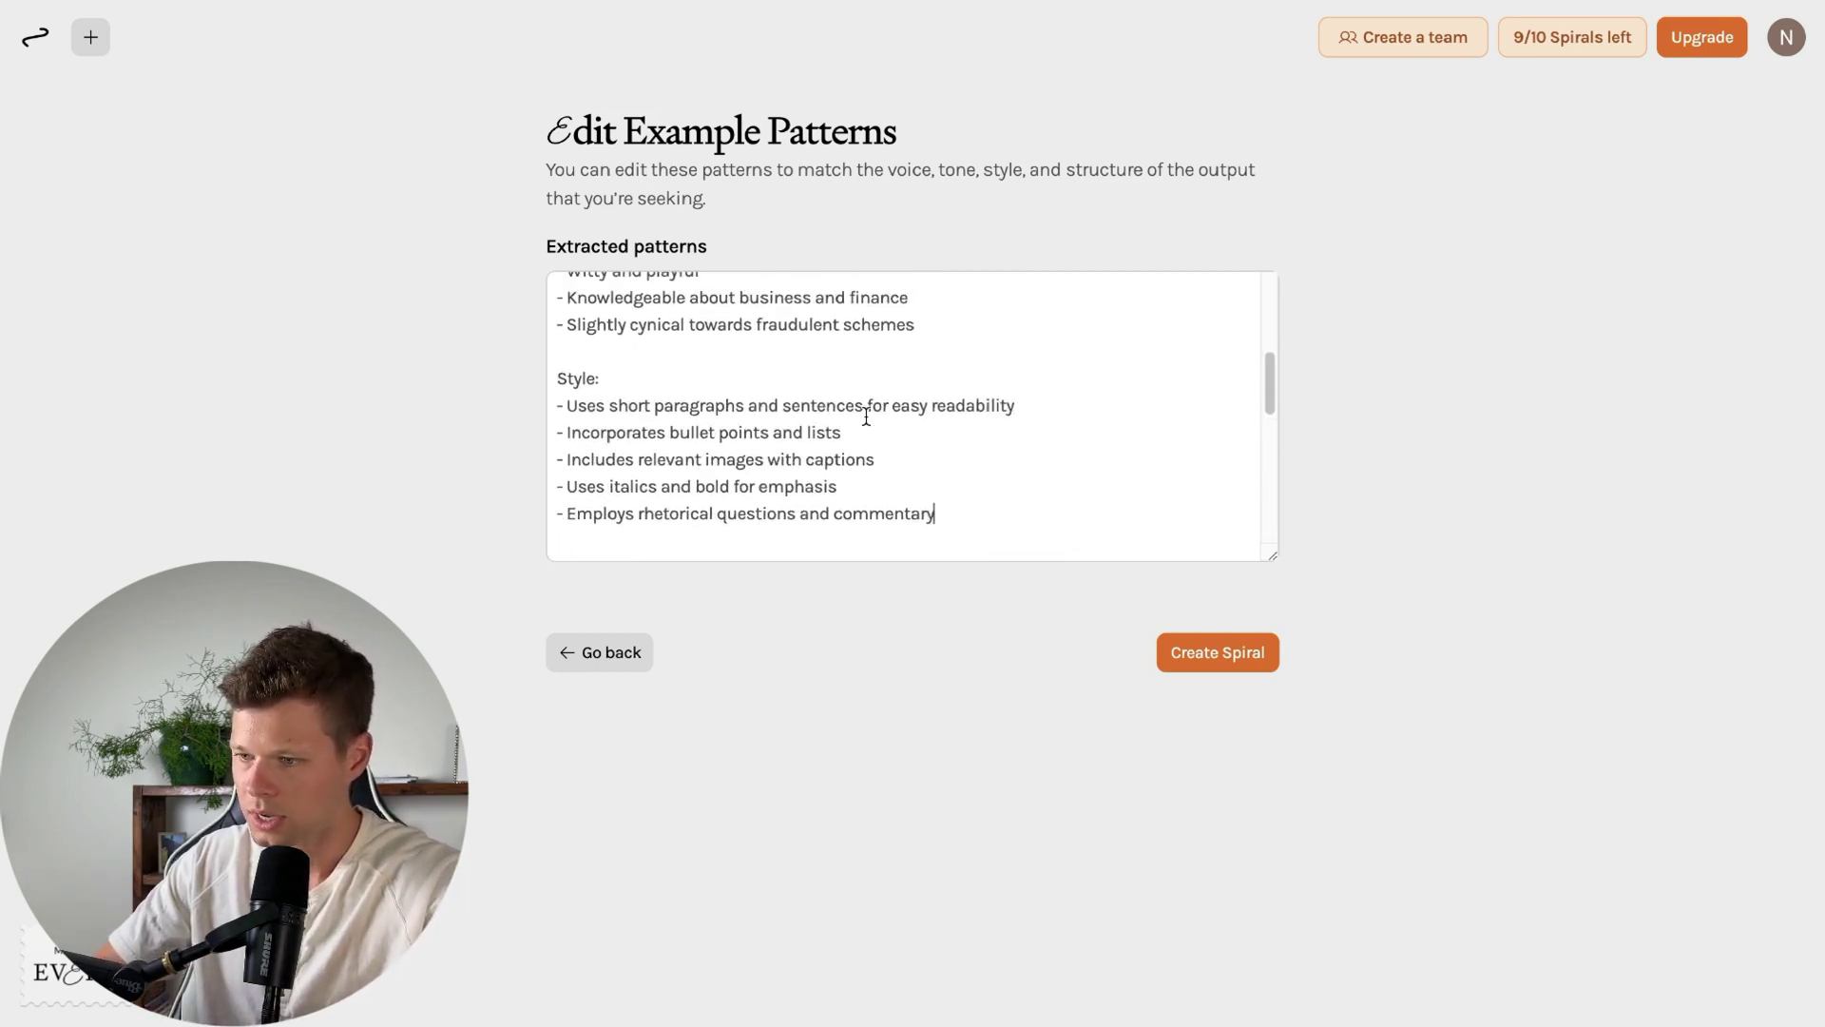
click(791, 380)
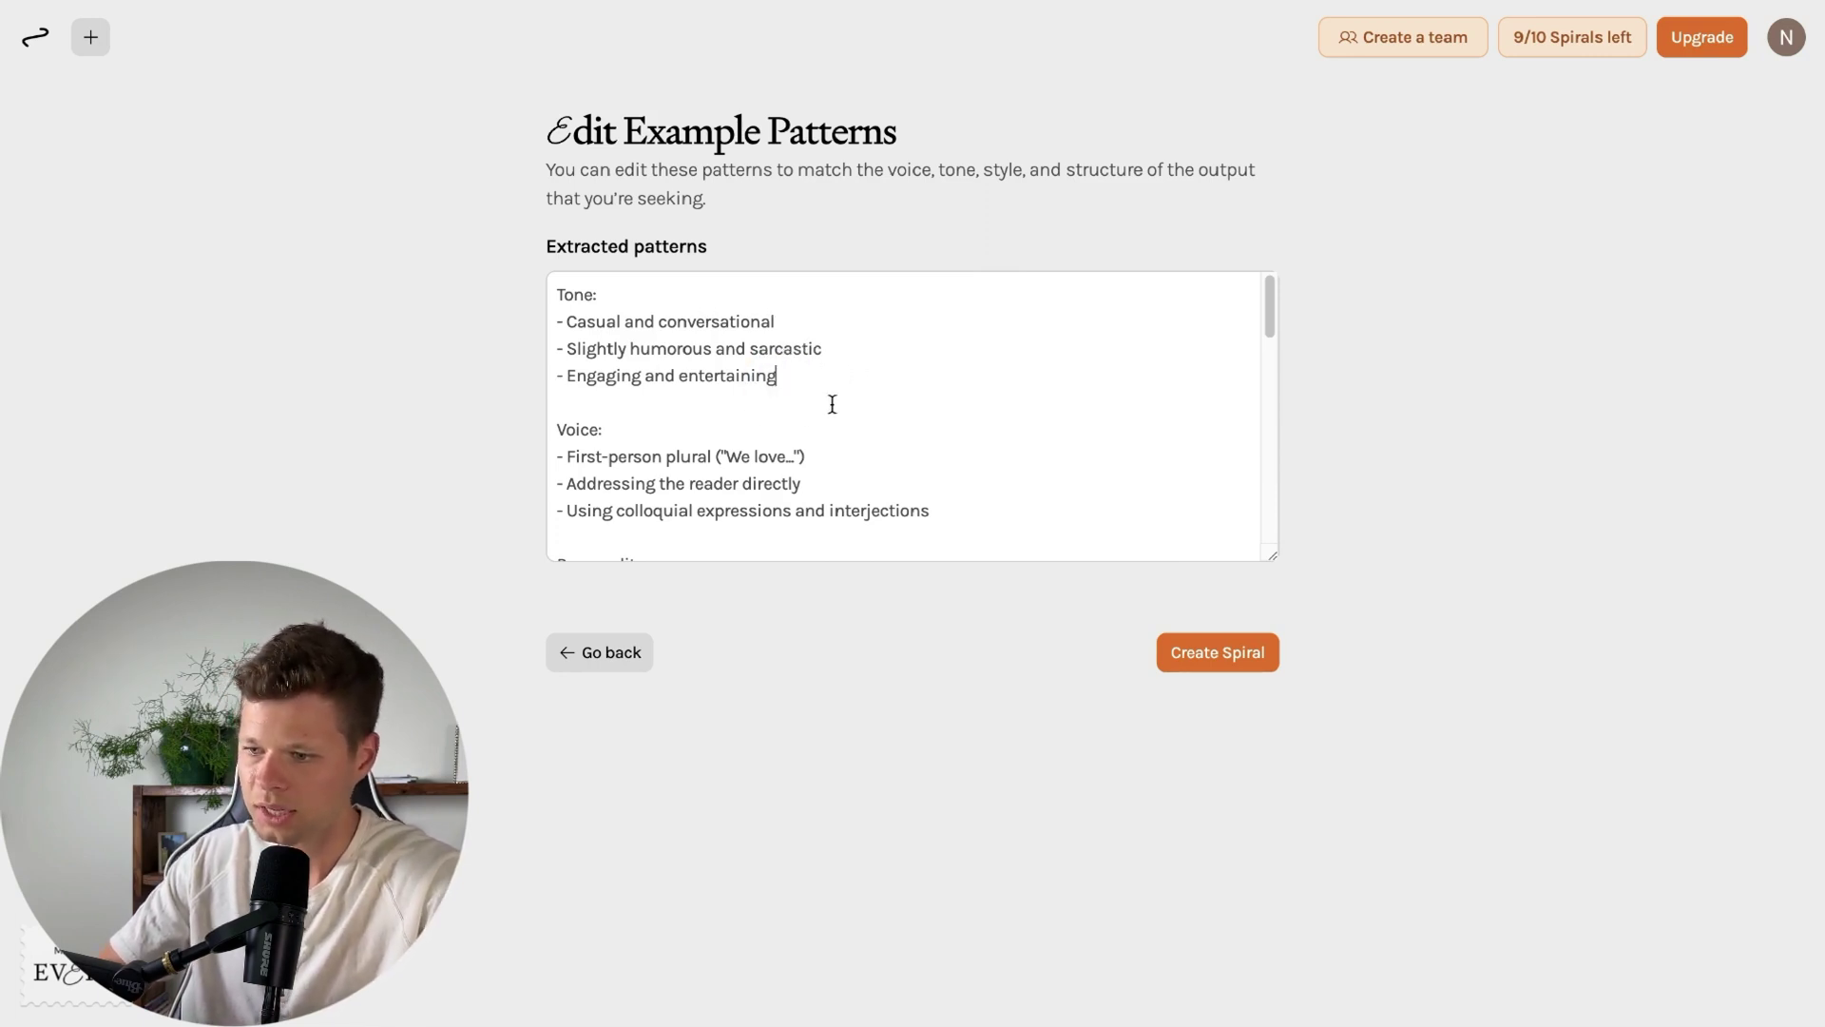
scroll(867, 439, down, 3)
scroll(867, 439, down, 8)
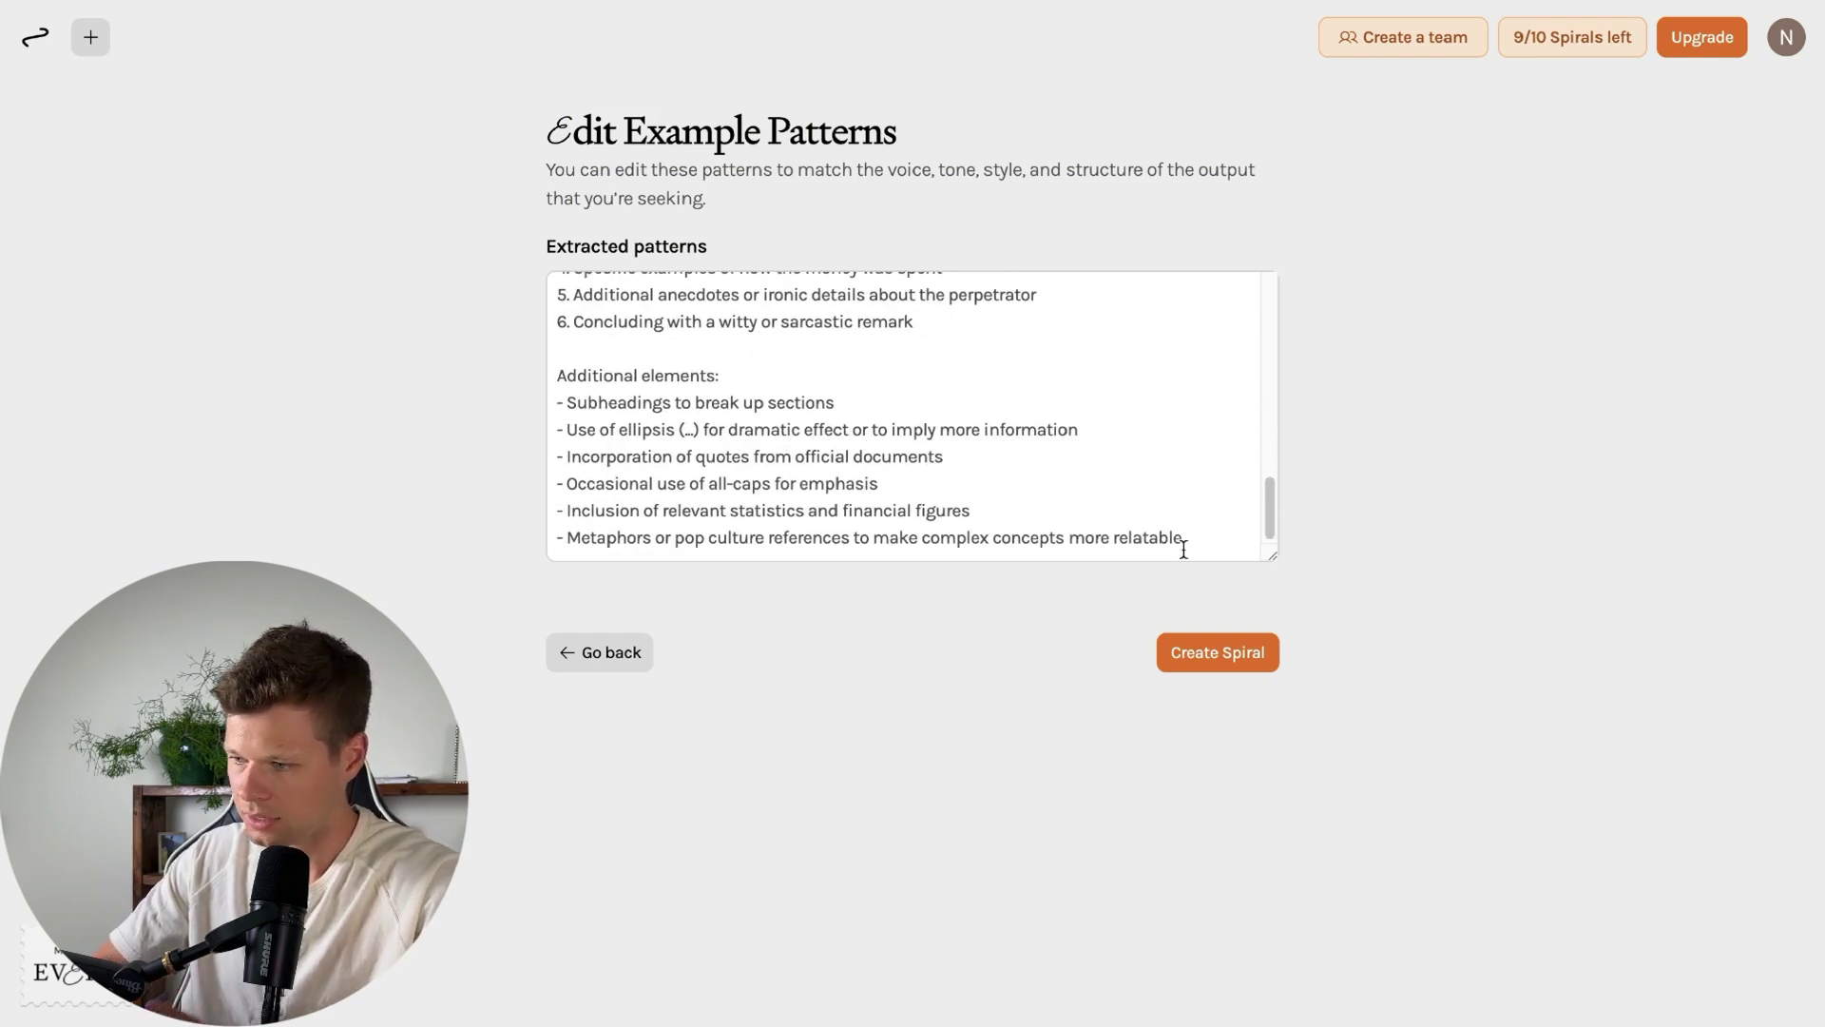
click(1231, 652)
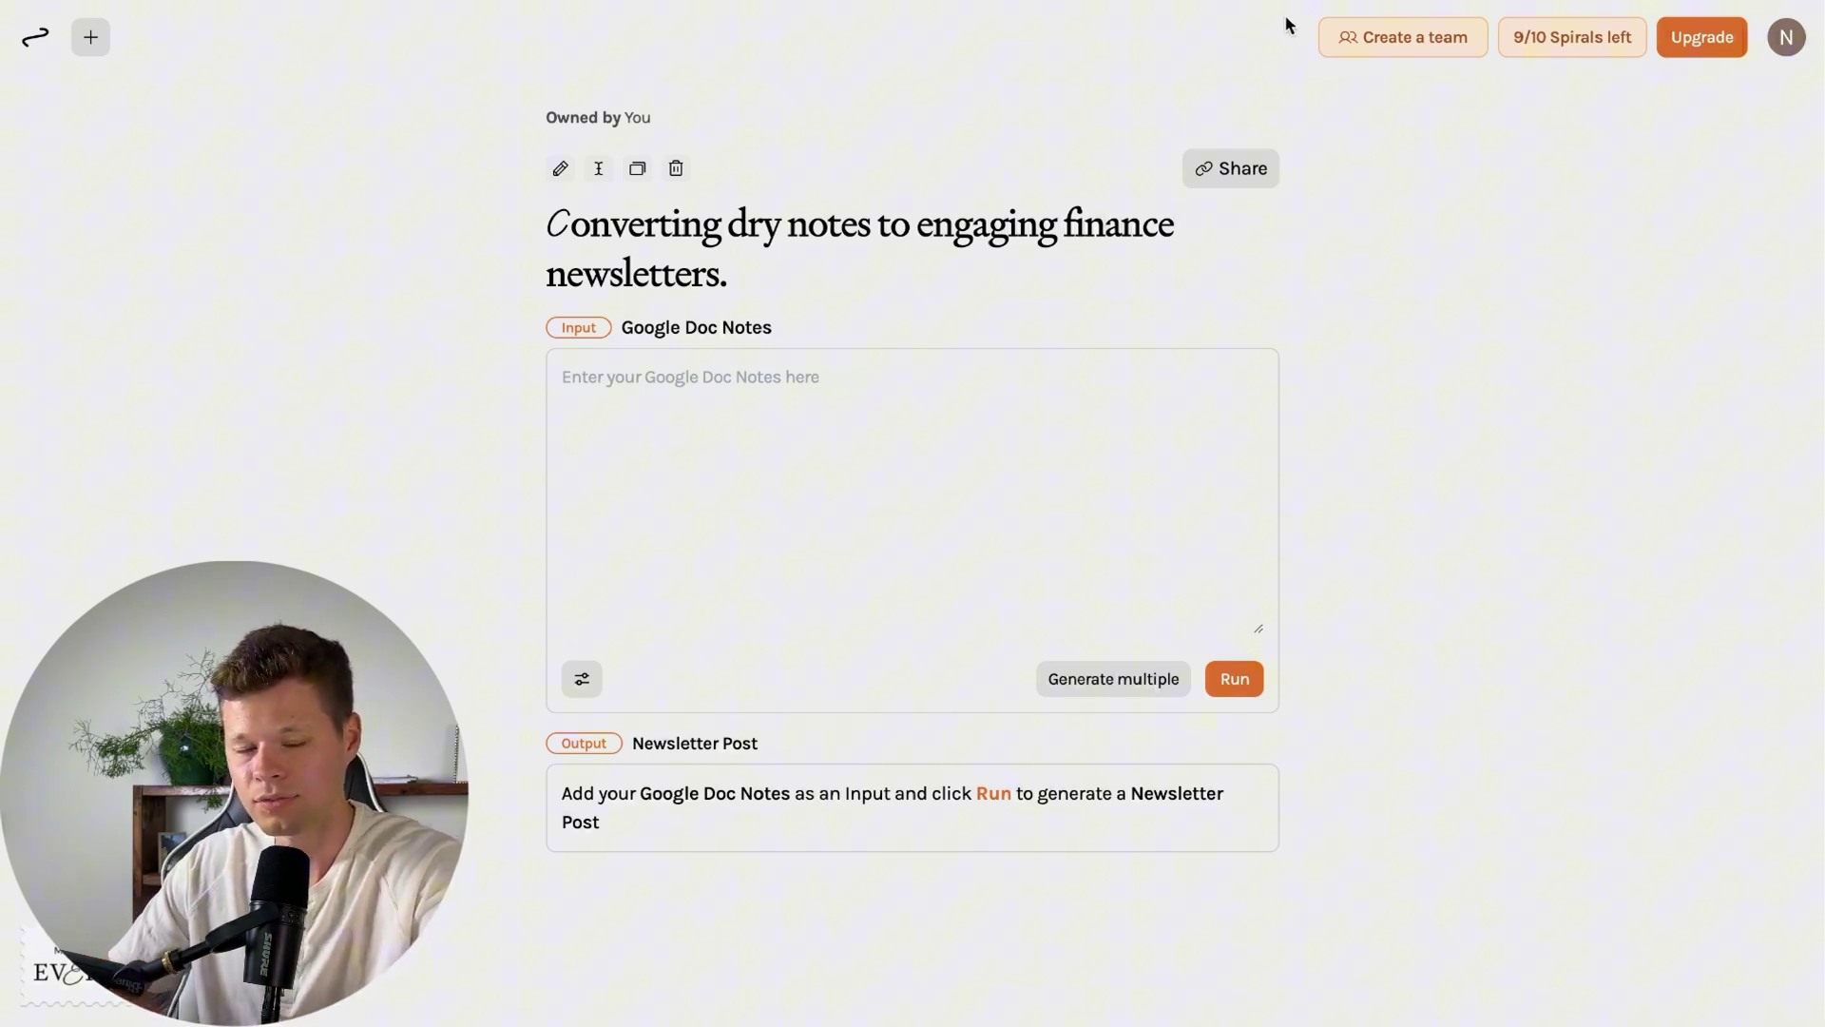
- Copy all the Pison Stream fraud notes from the Google Doc into the new Spiral's Google Doc Notes input
key(ctrl+Tab)
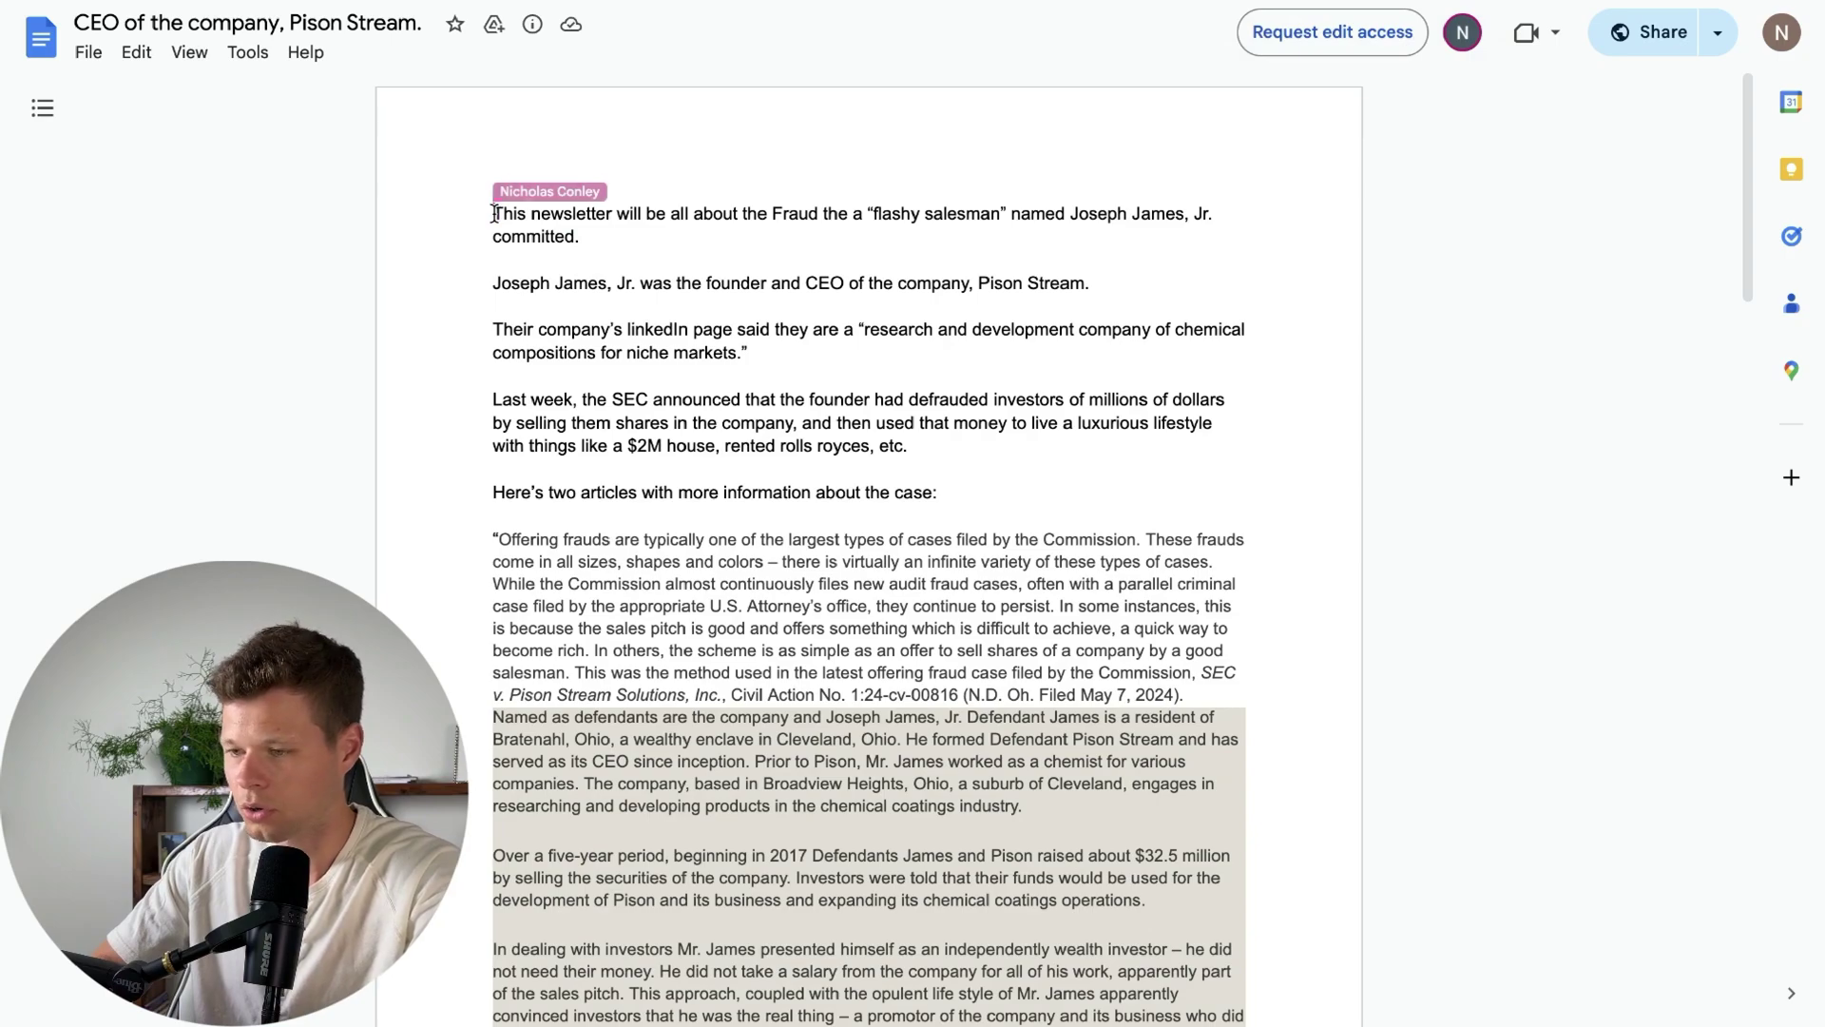
drag(495, 213, 897, 844)
scroll(875, 786, down, 10)
scroll(875, 786, down, 15)
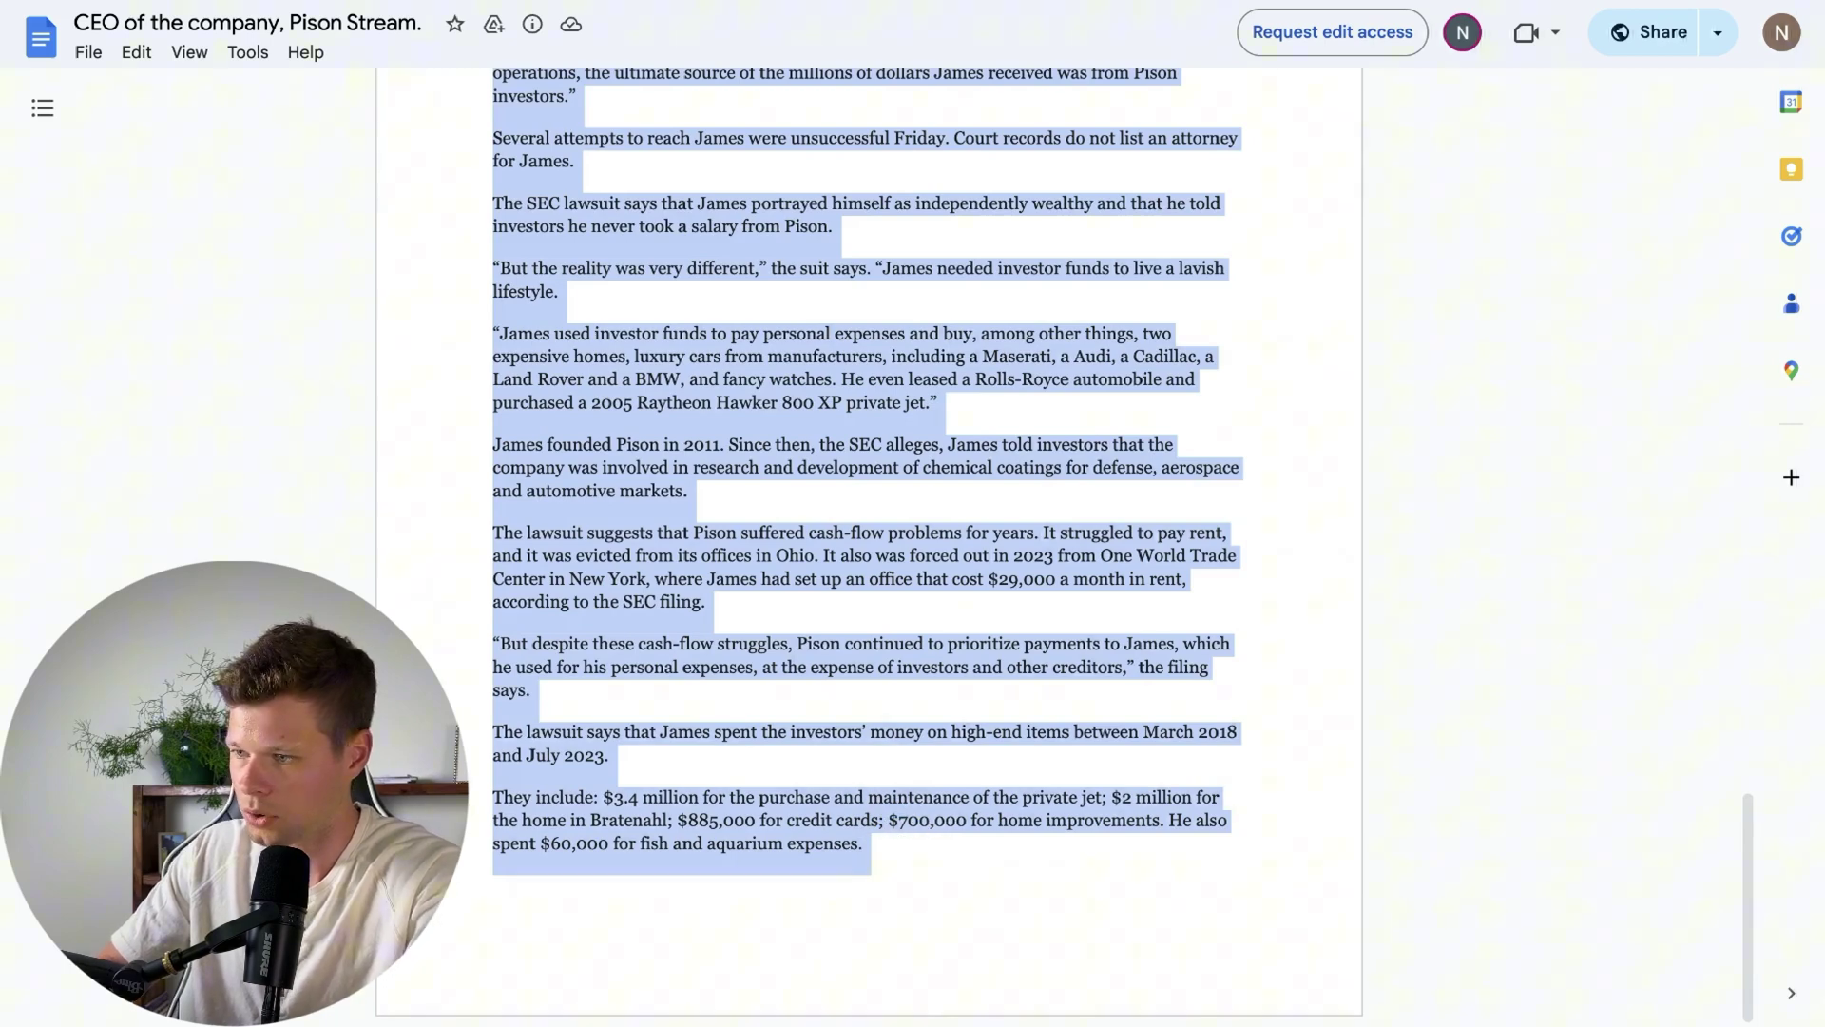
key(ctrl+c)
key(alt+Tab)
click(623, 390)
key(ctrl+v)
scroll(623, 389, up, 15)
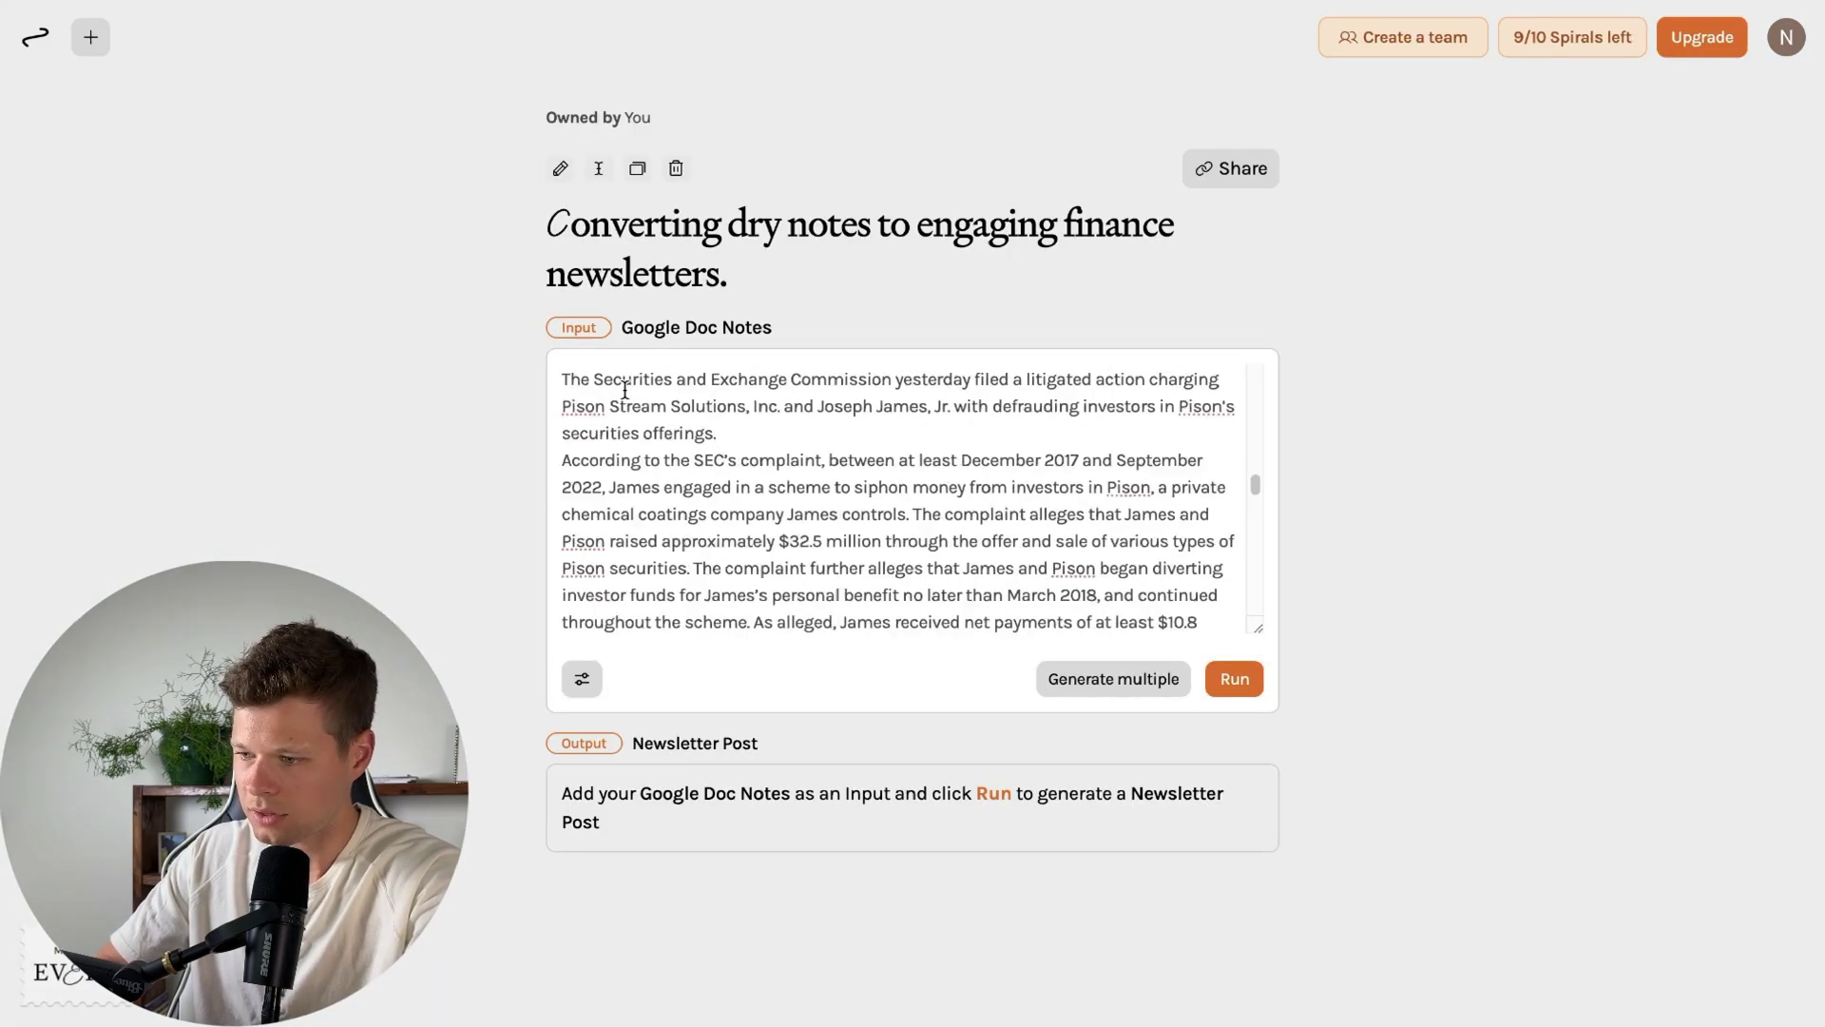
scroll(623, 390, down, 5)
scroll(624, 390, up, 5)
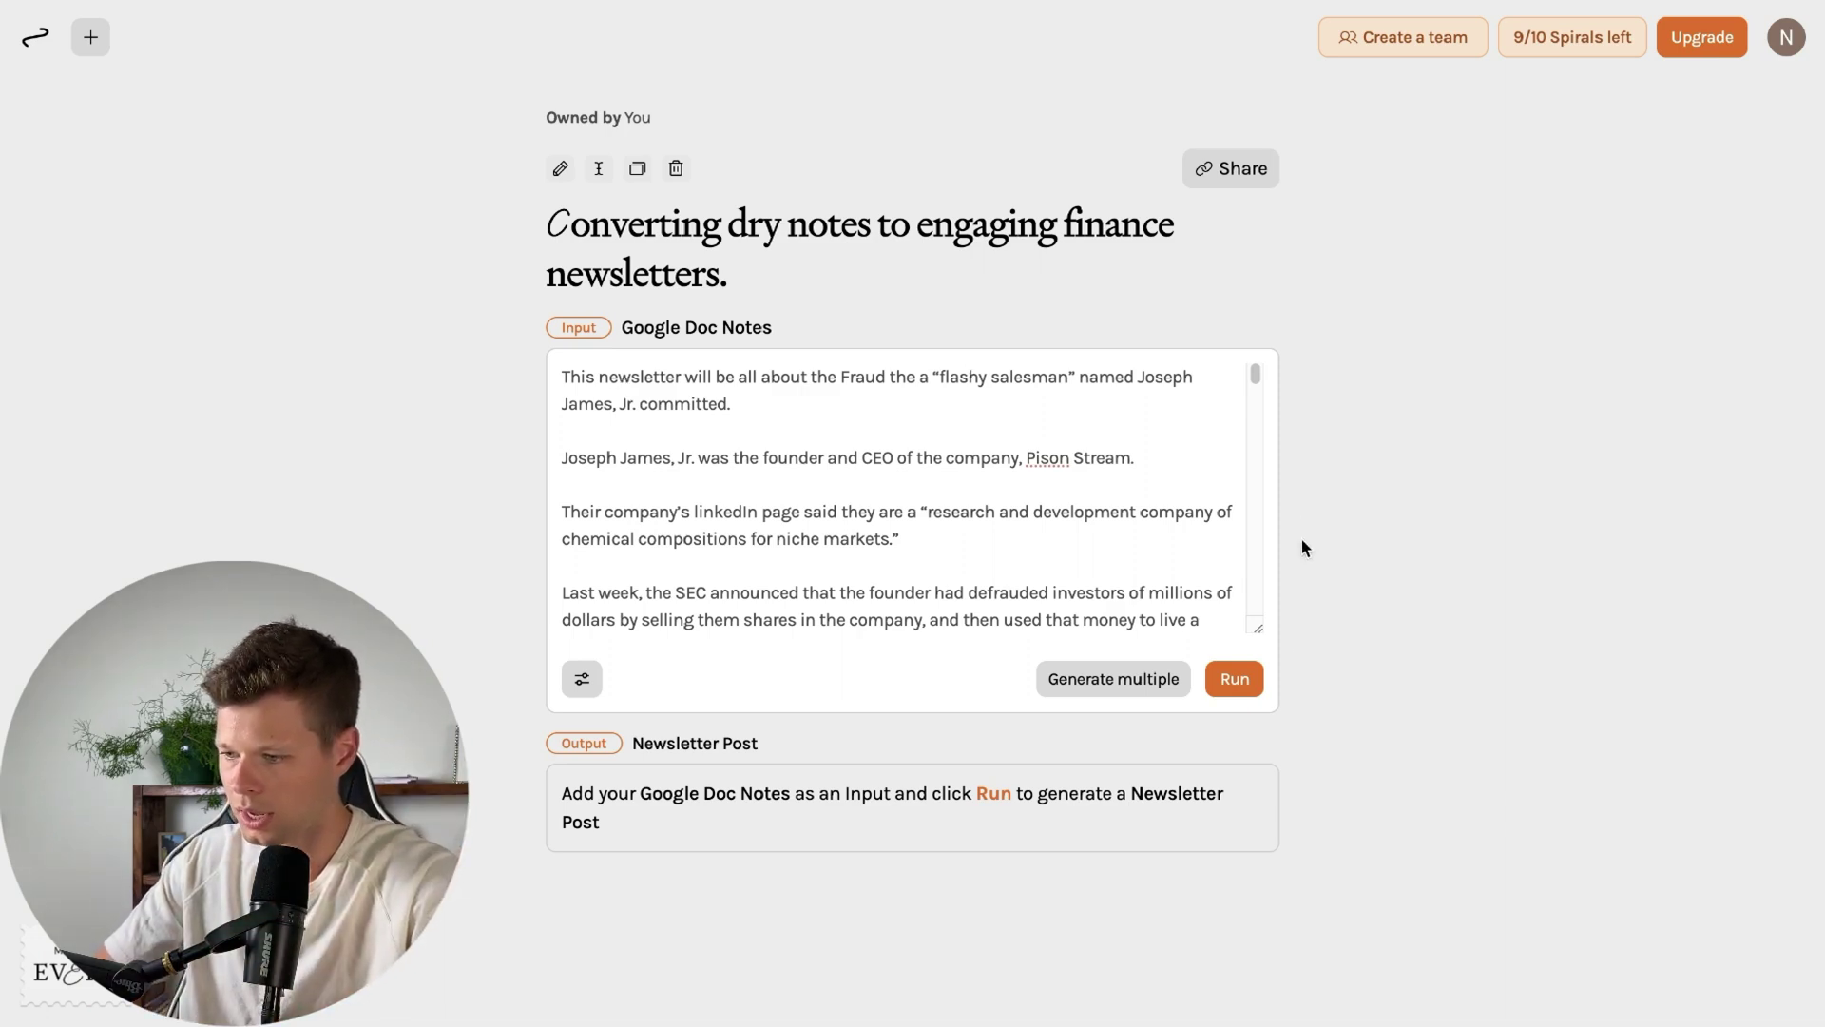
- Run the Spiral on the Pison Stream notes and expand the generated newsletter post to its full length
click(1238, 684)
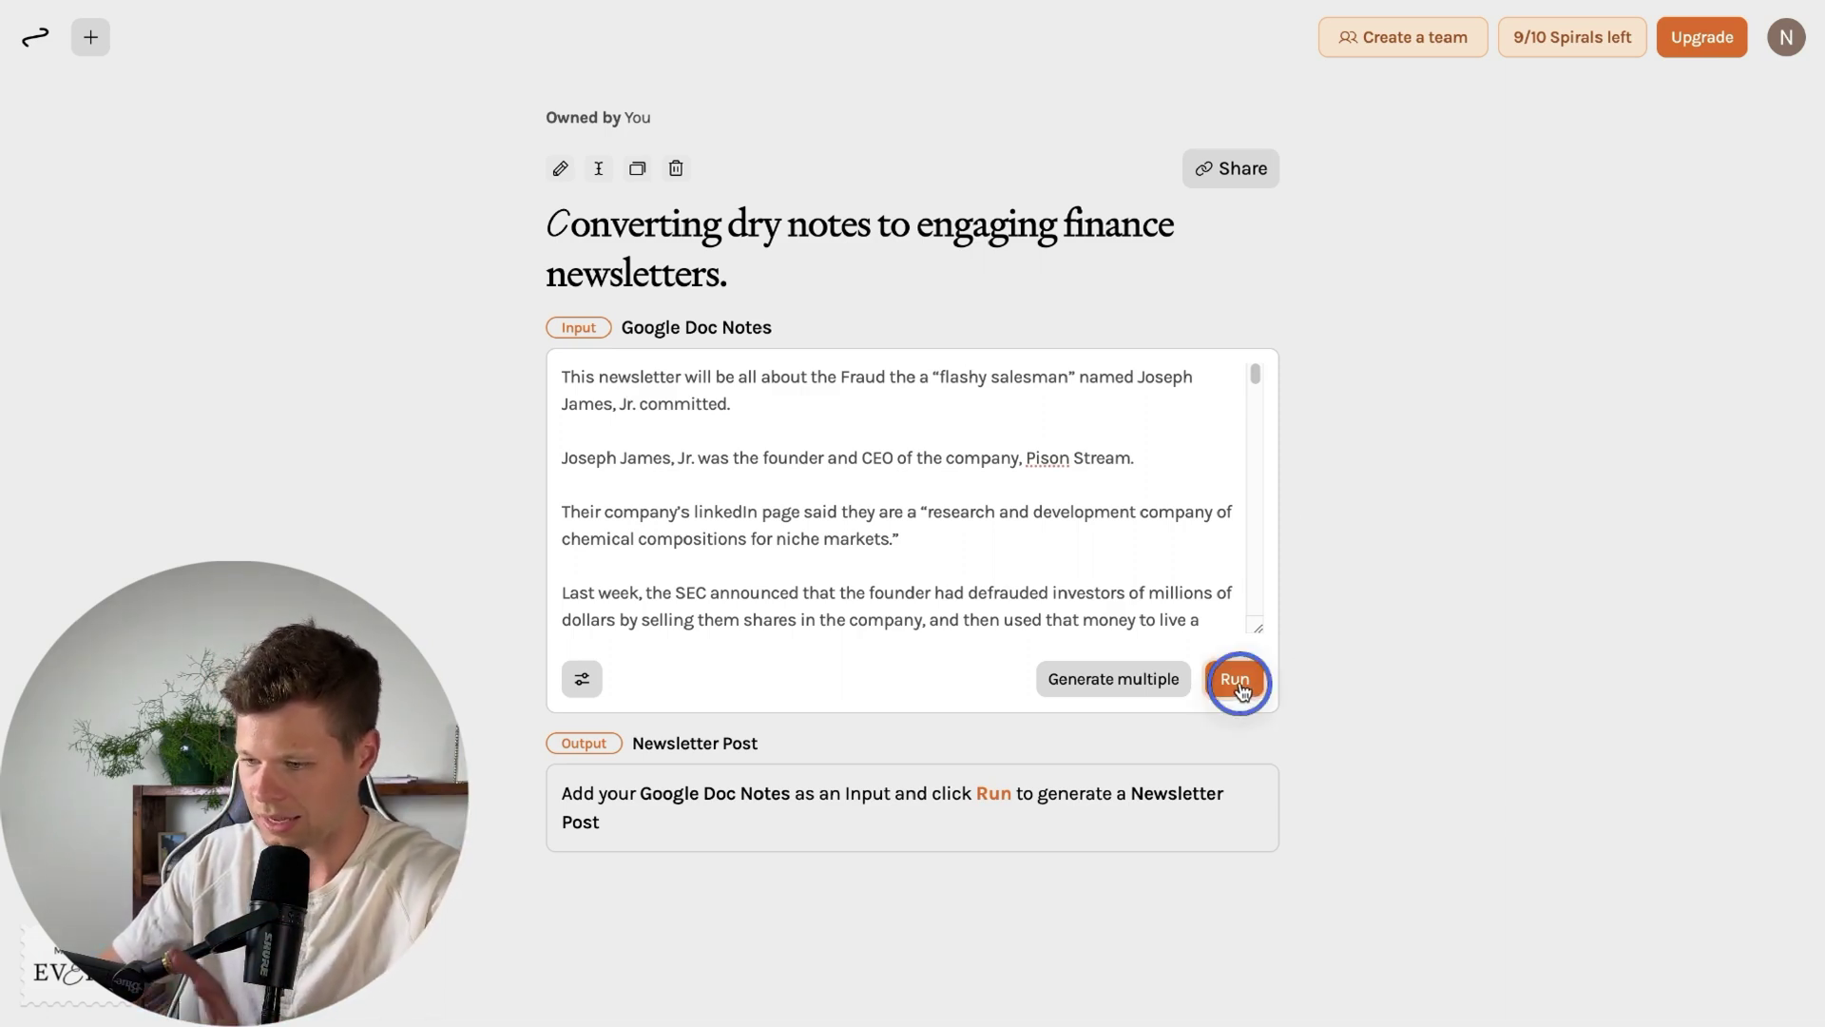
scroll(1288, 311, down, 5)
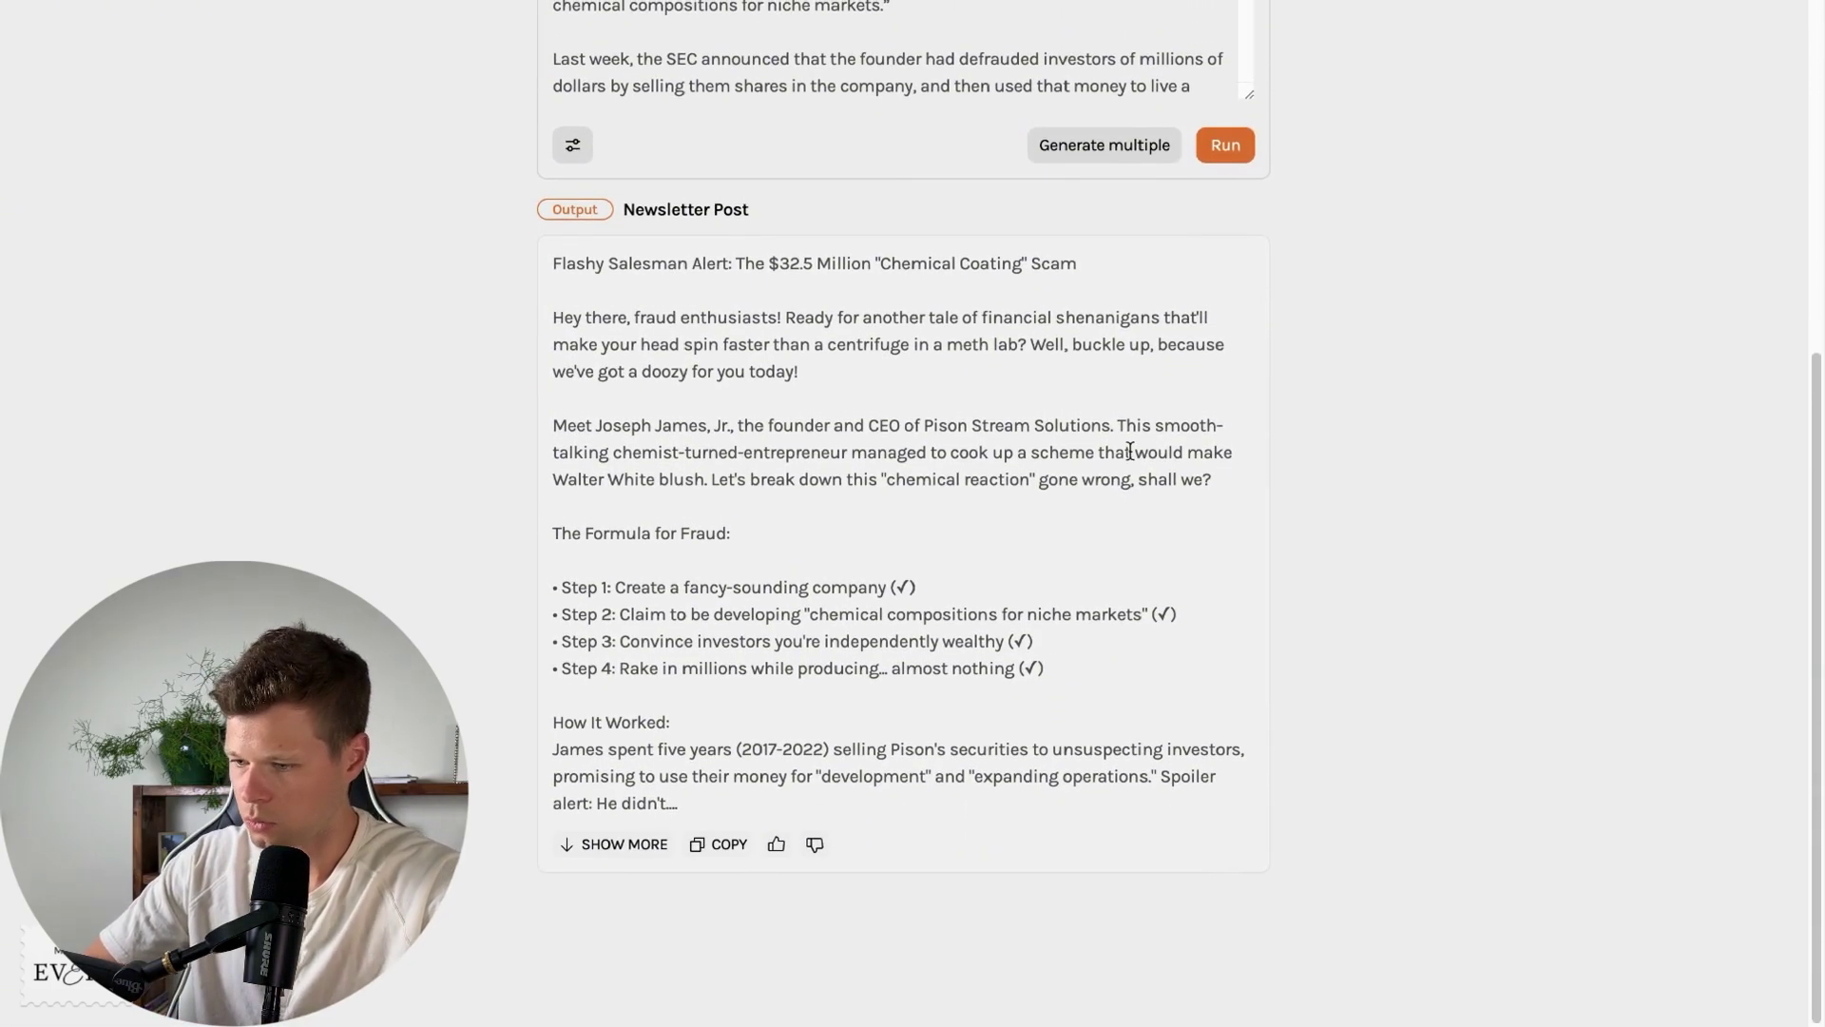
click(603, 849)
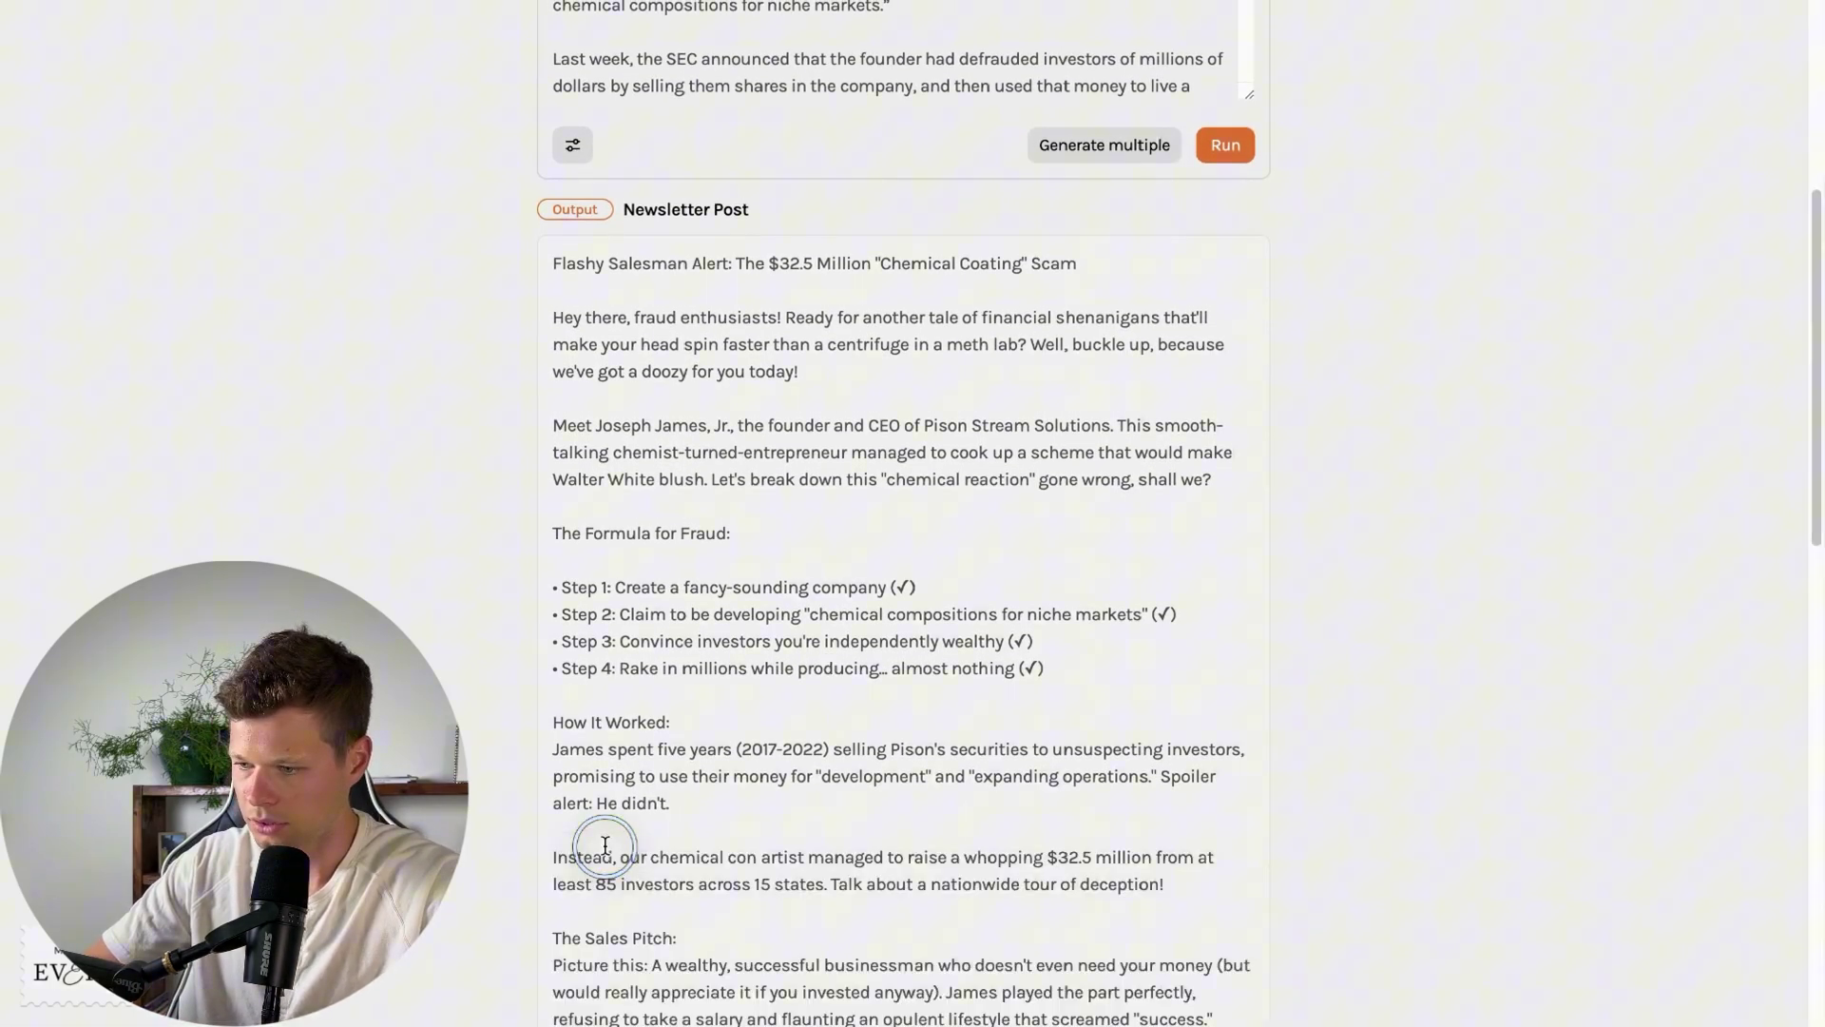
- Read through the generated newsletter post, examining its intro, section headings, bullet lists and the "In Conclusion..." section
scroll(879, 380, down, 4)
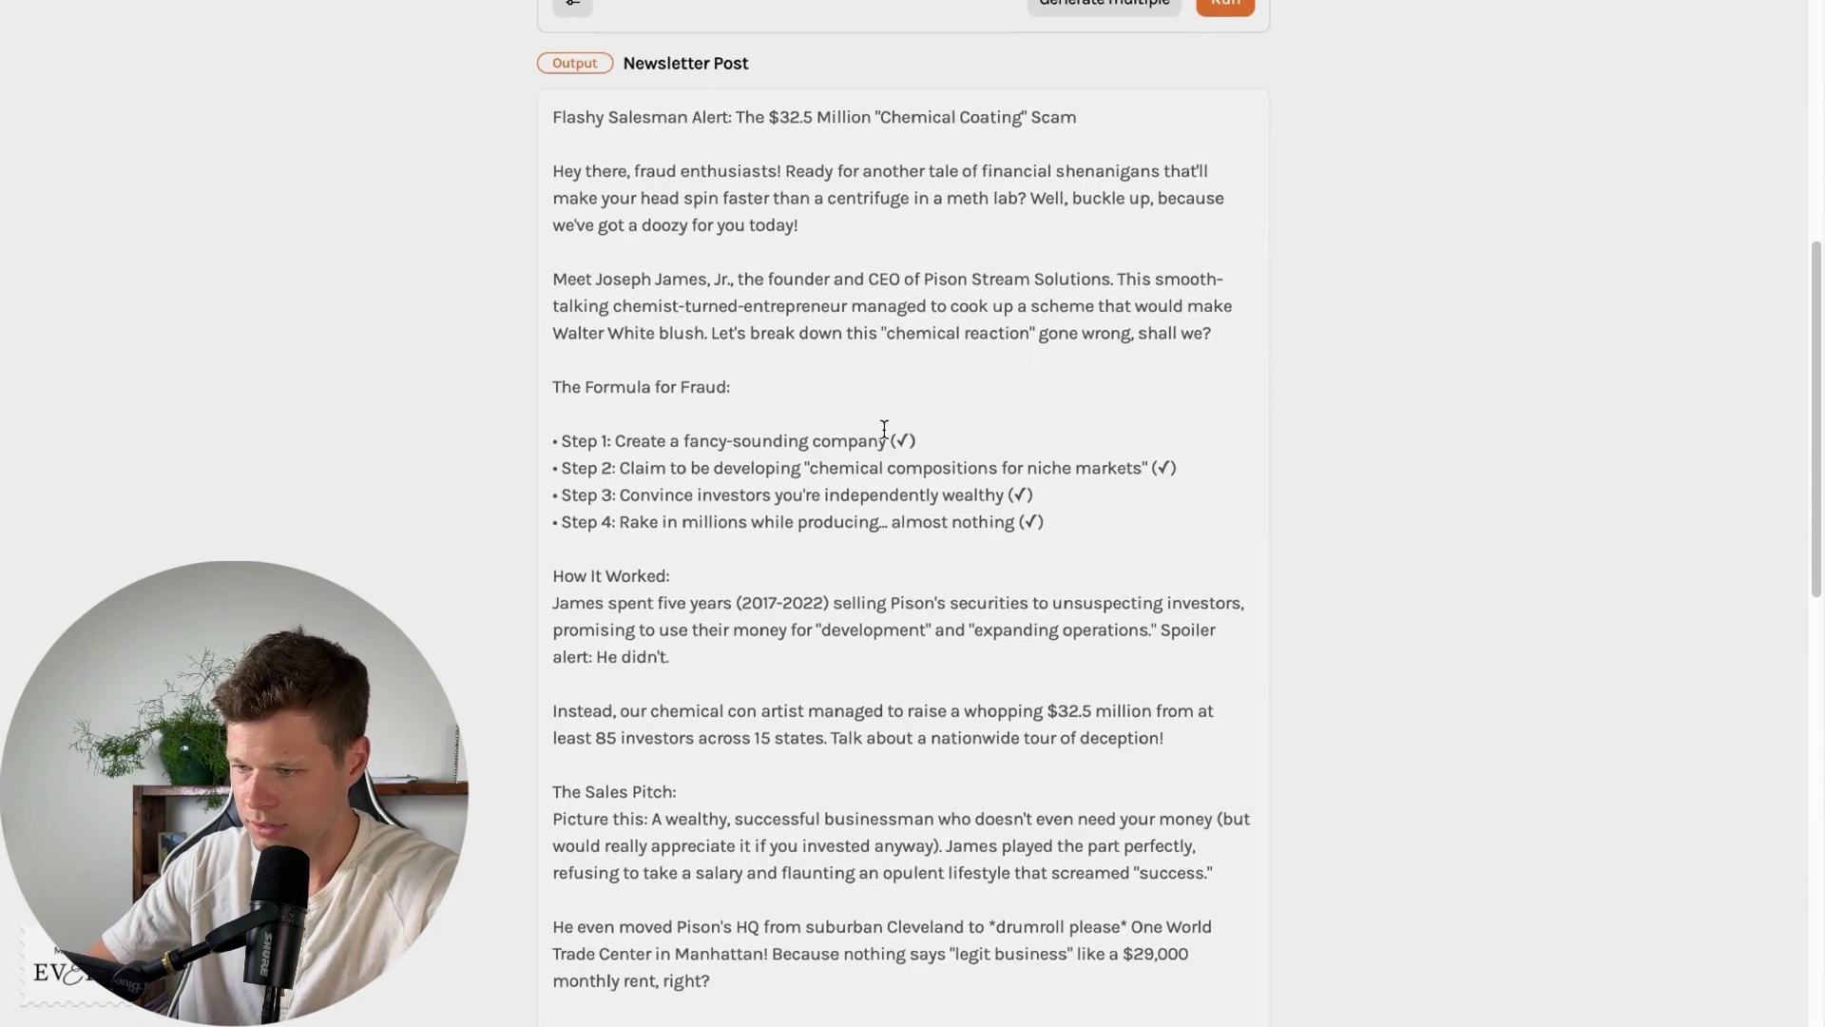
scroll(884, 429, down, 7)
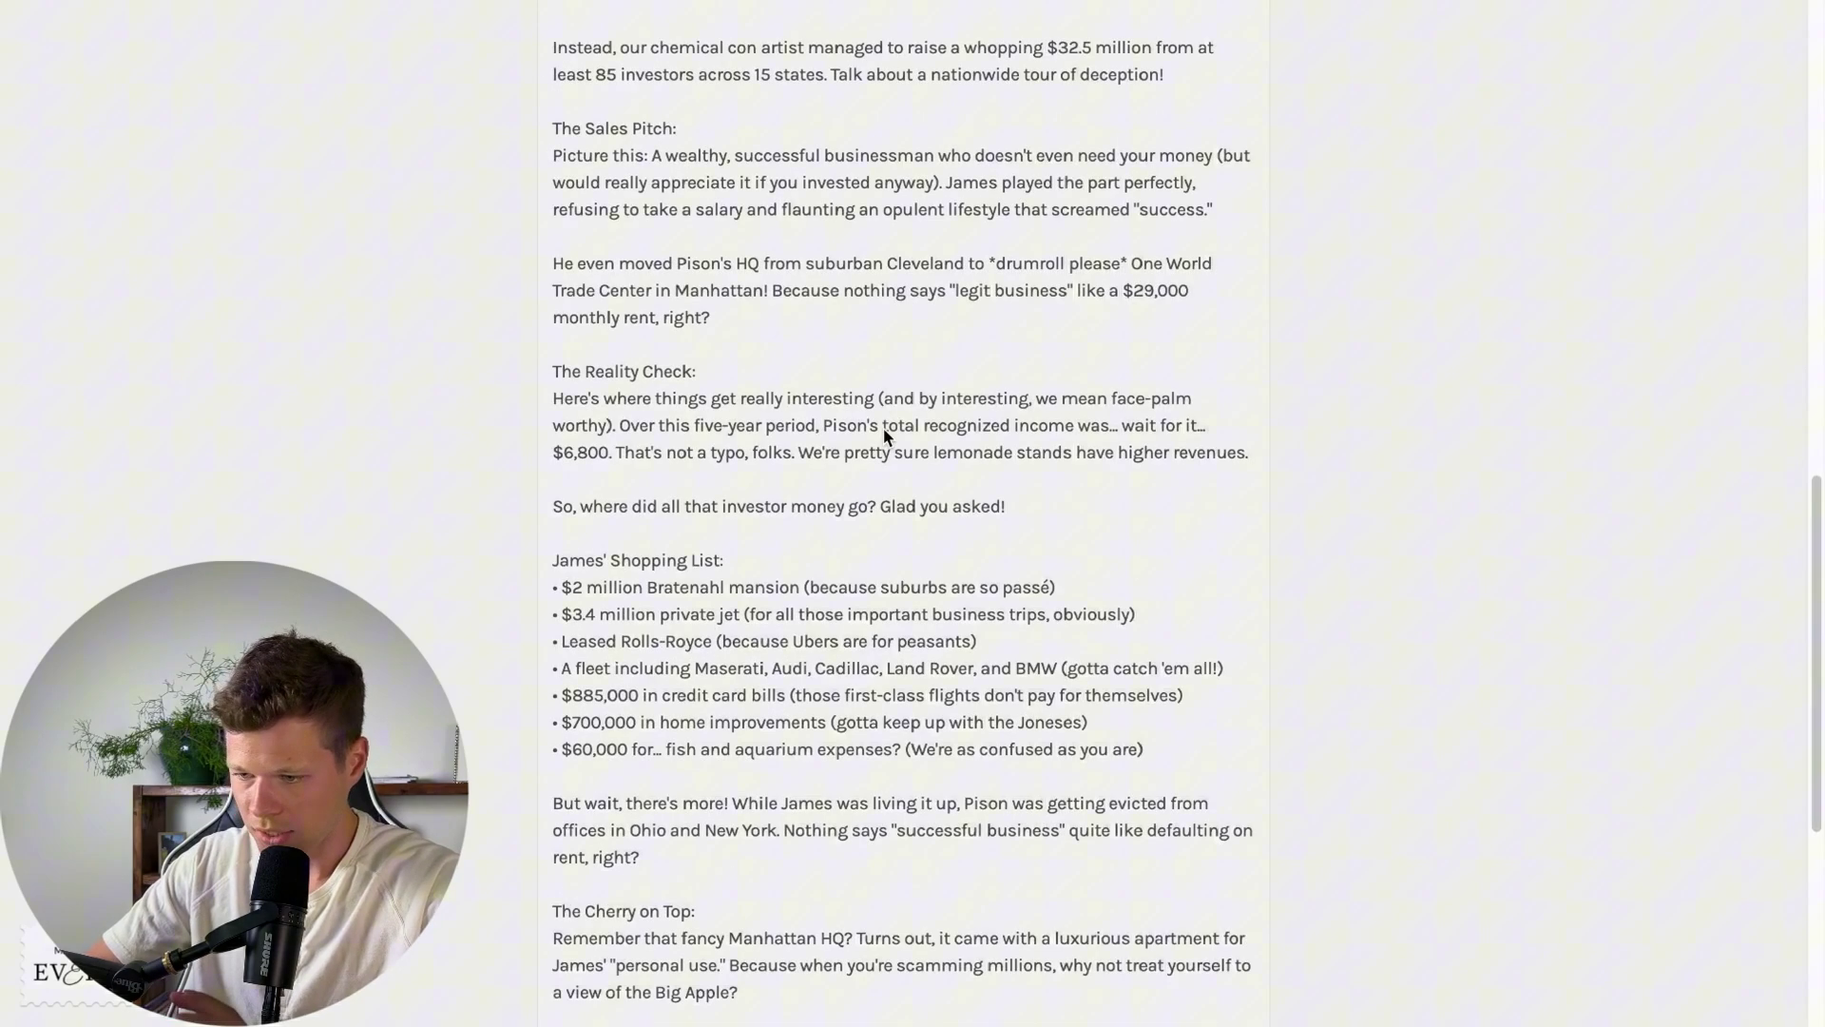
scroll(884, 430, down, 3)
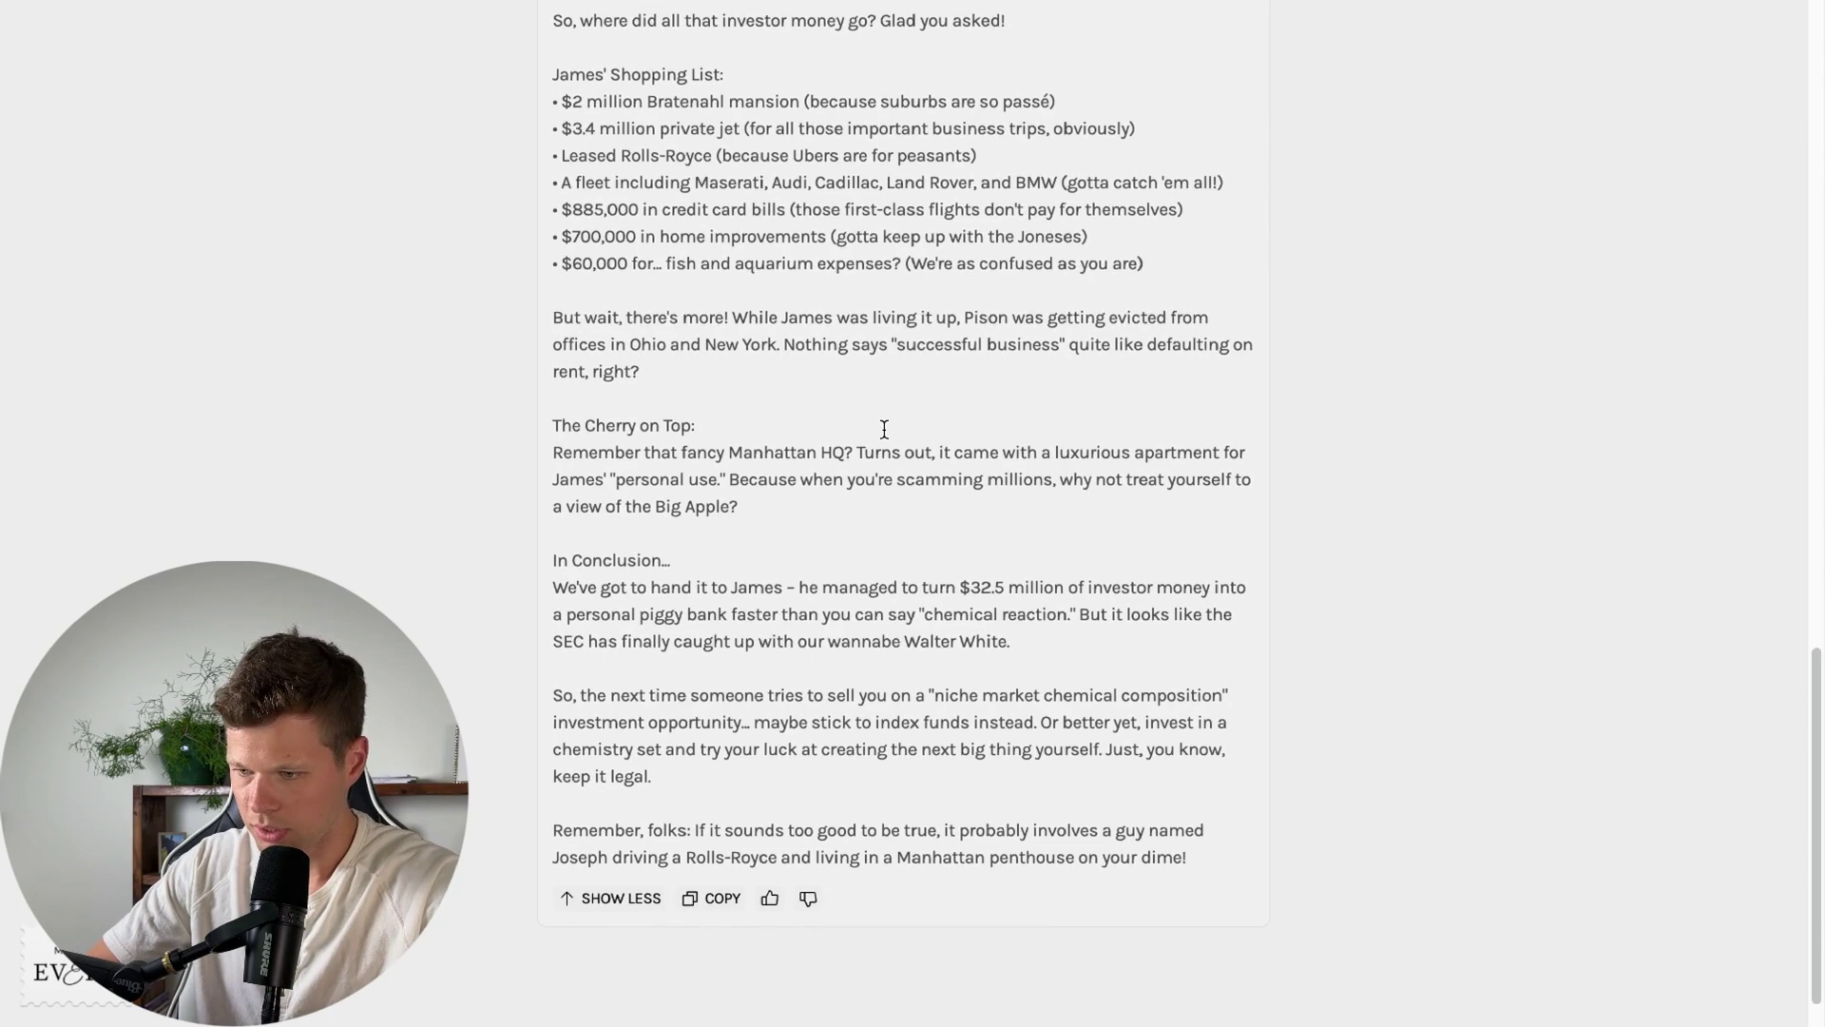
drag(713, 557, 518, 560)
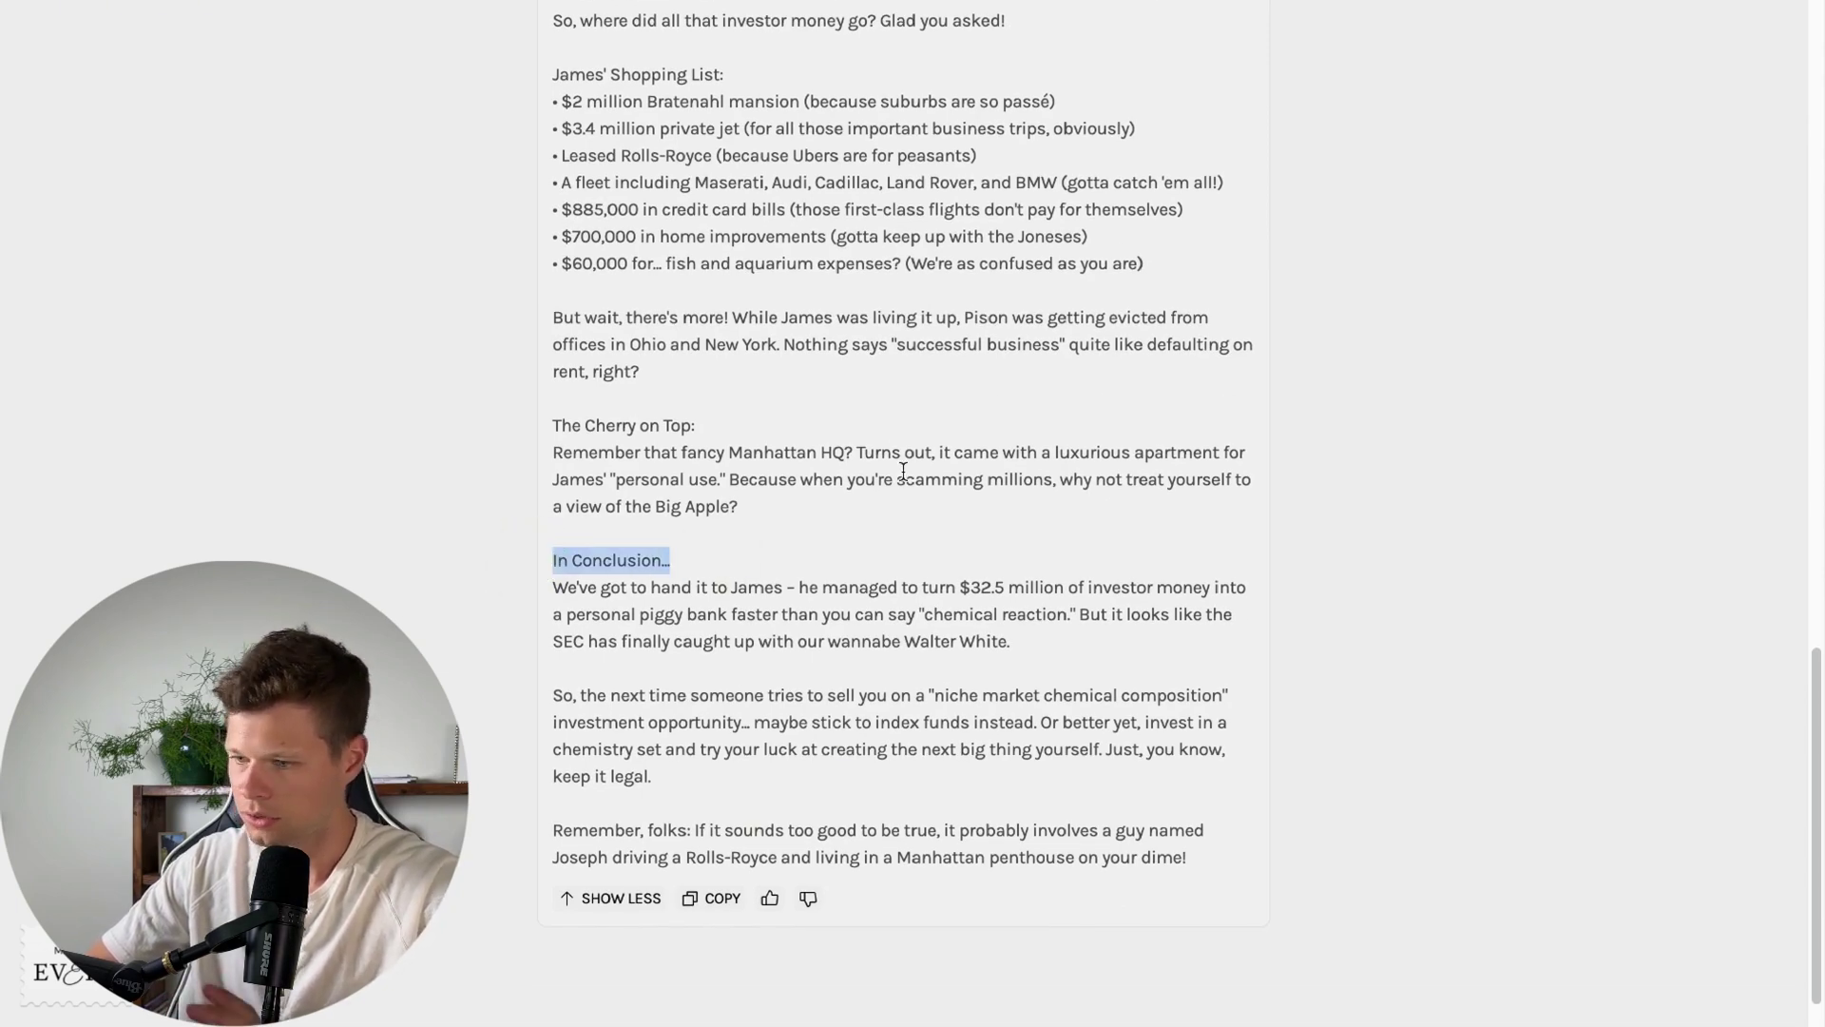
scroll(903, 470, up, 7)
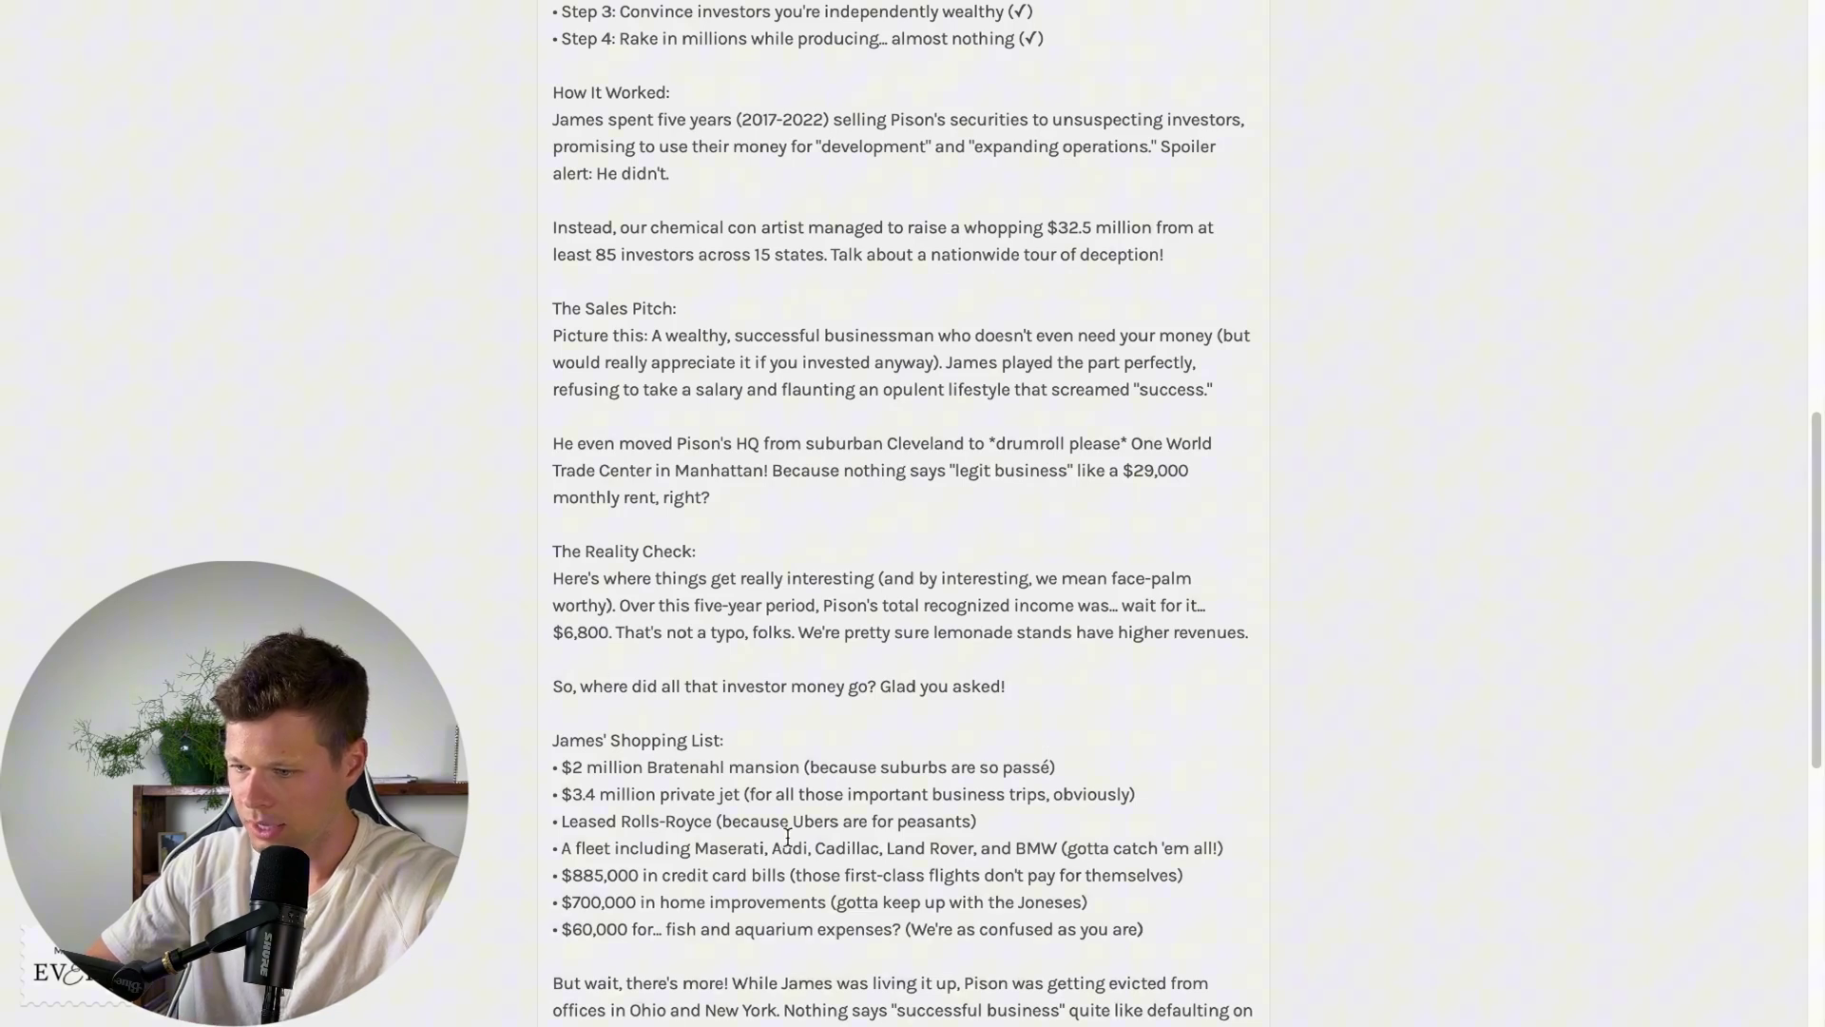
scroll(618, 713, up, 1)
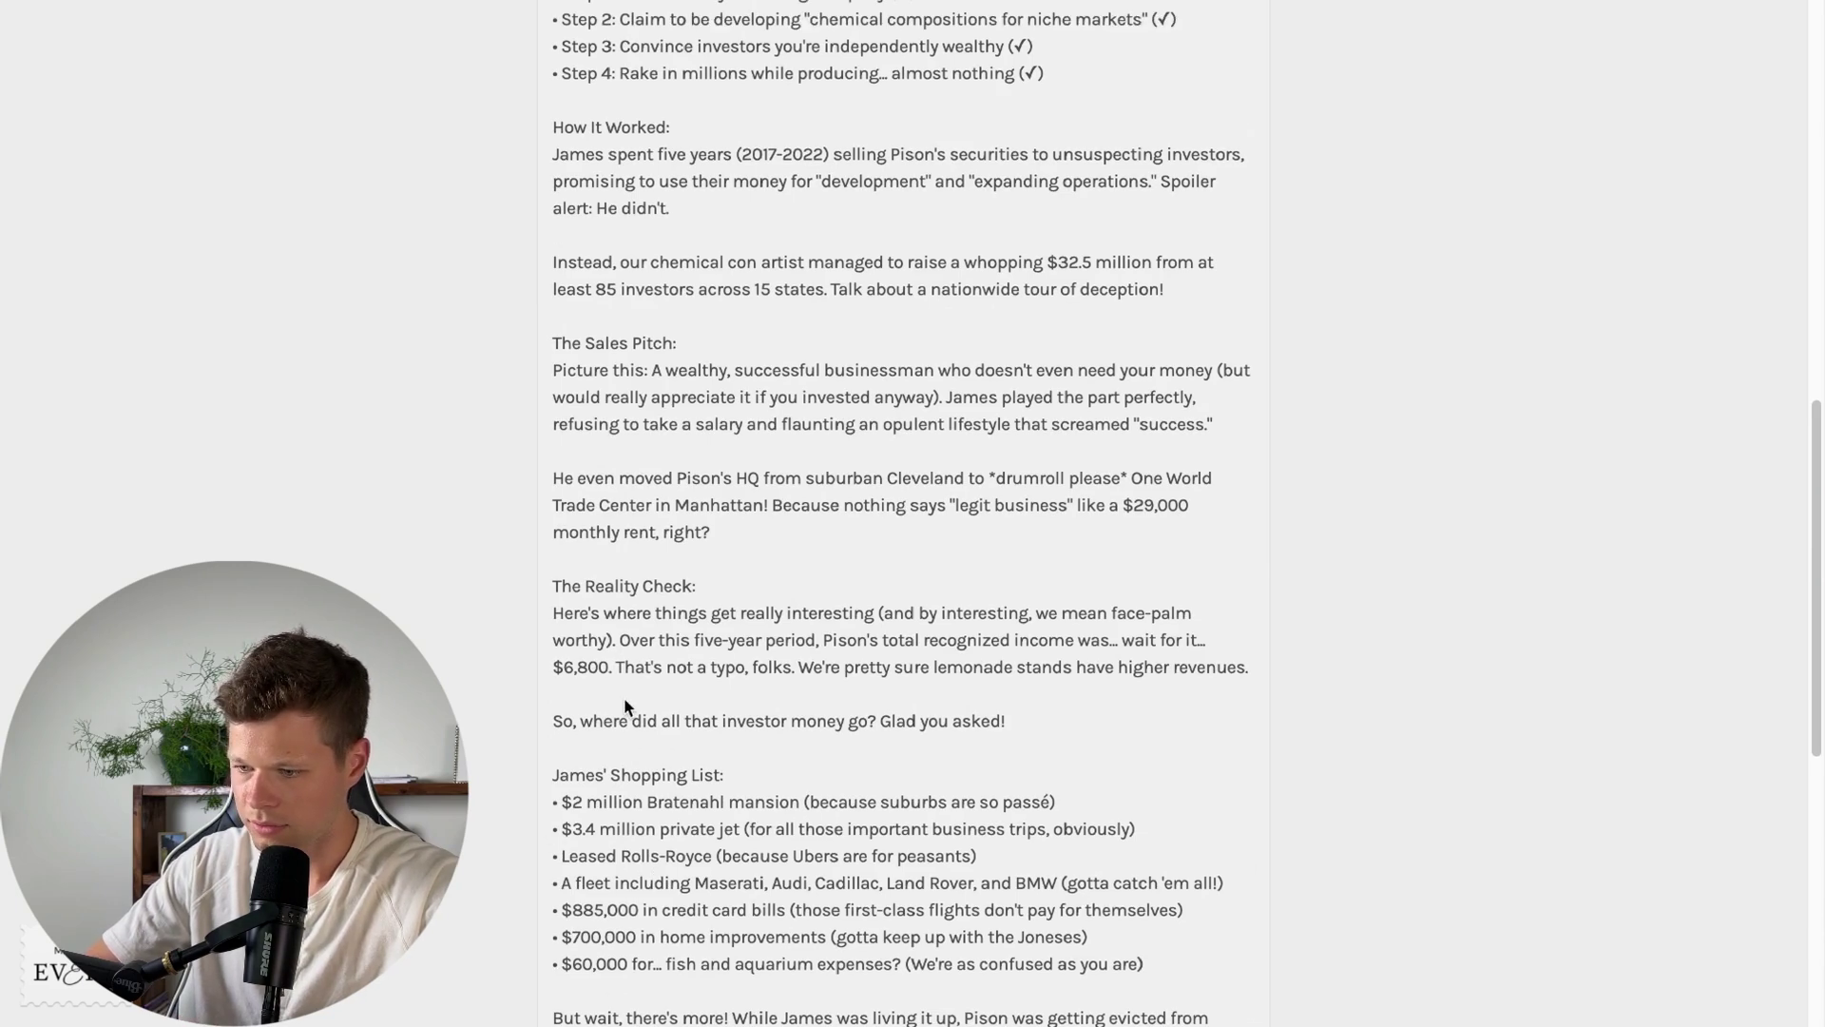
scroll(768, 805, up, 1)
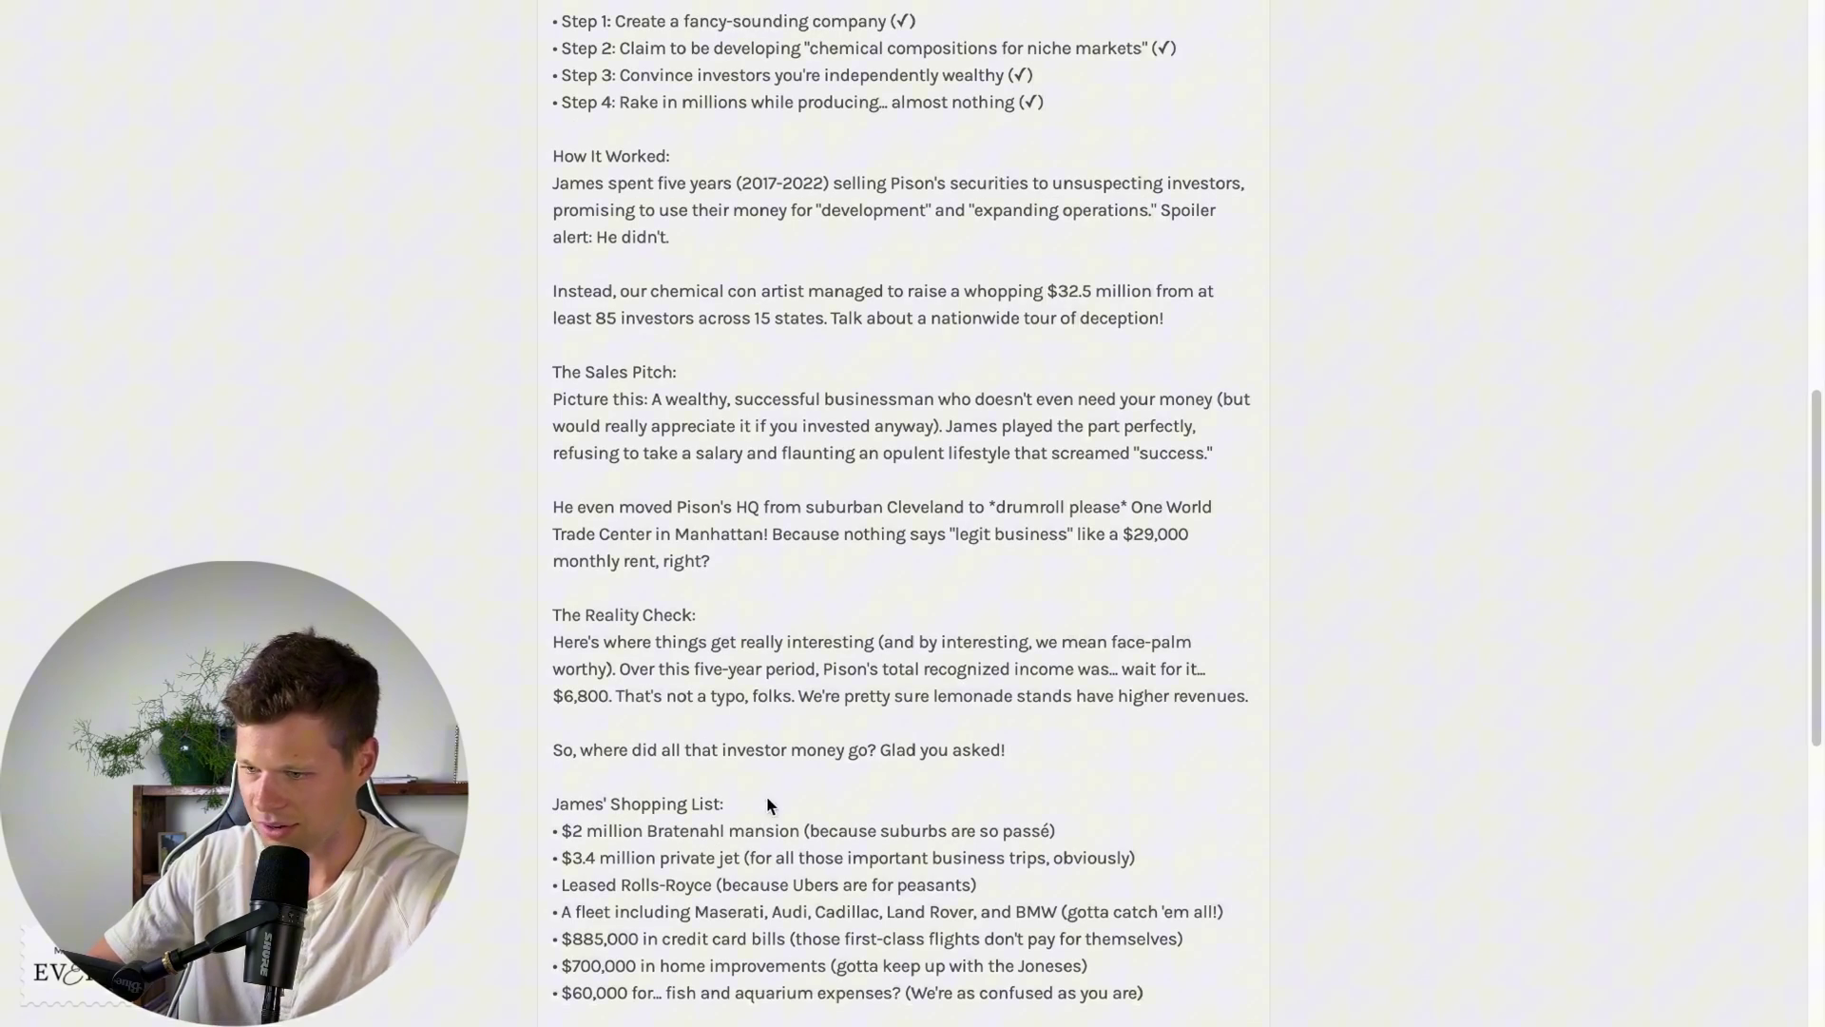
scroll(704, 637, up, 1)
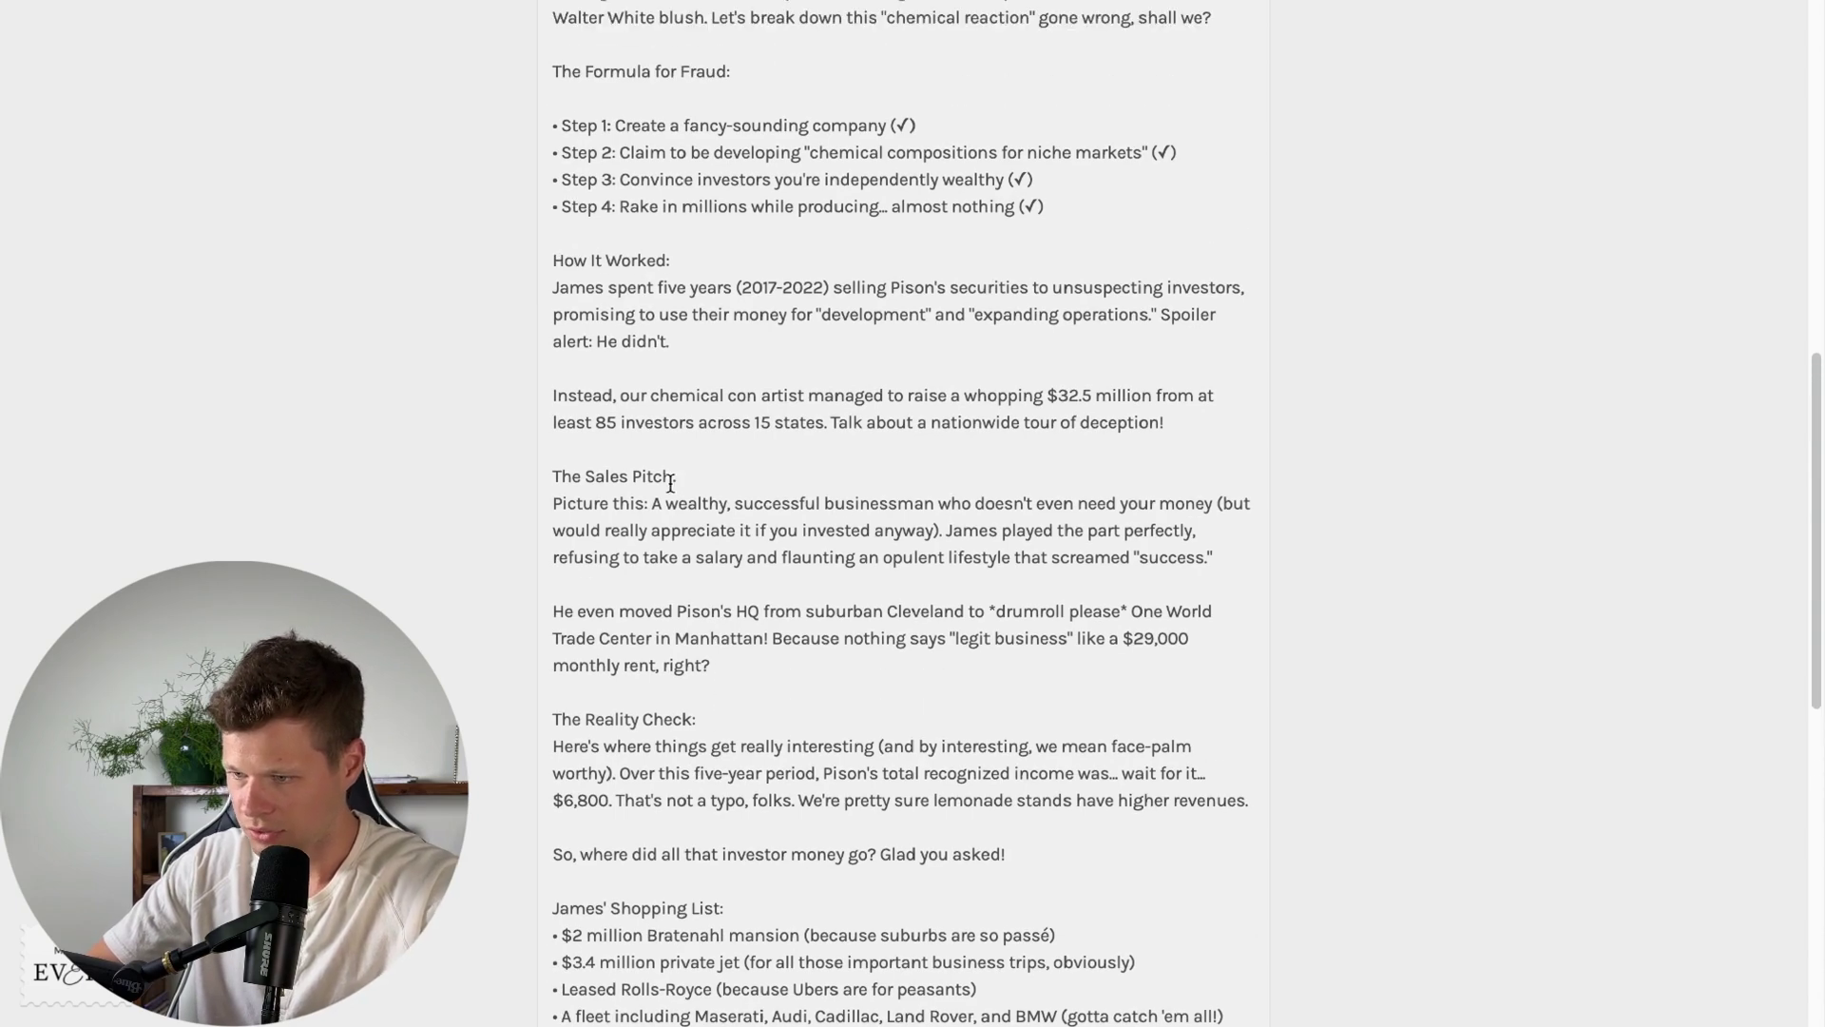
scroll(670, 485, up, 2)
scroll(684, 396, up, 3)
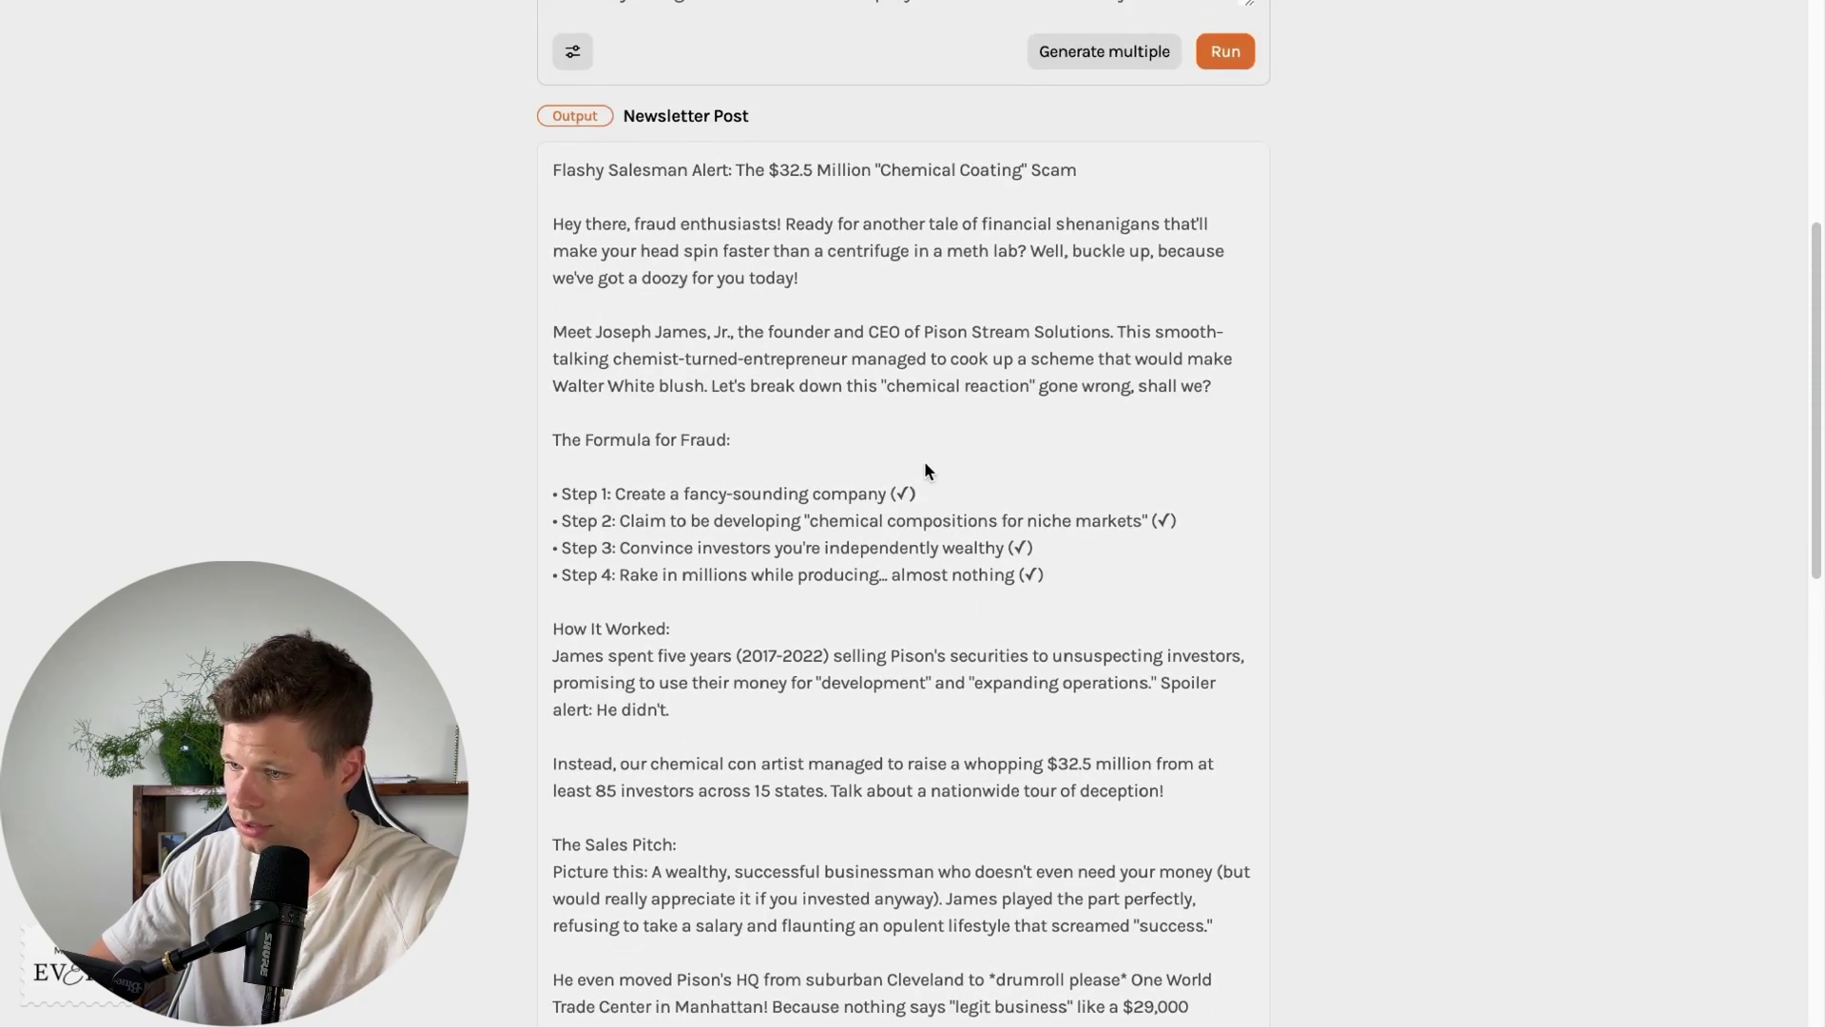
scroll(925, 464, up, 1)
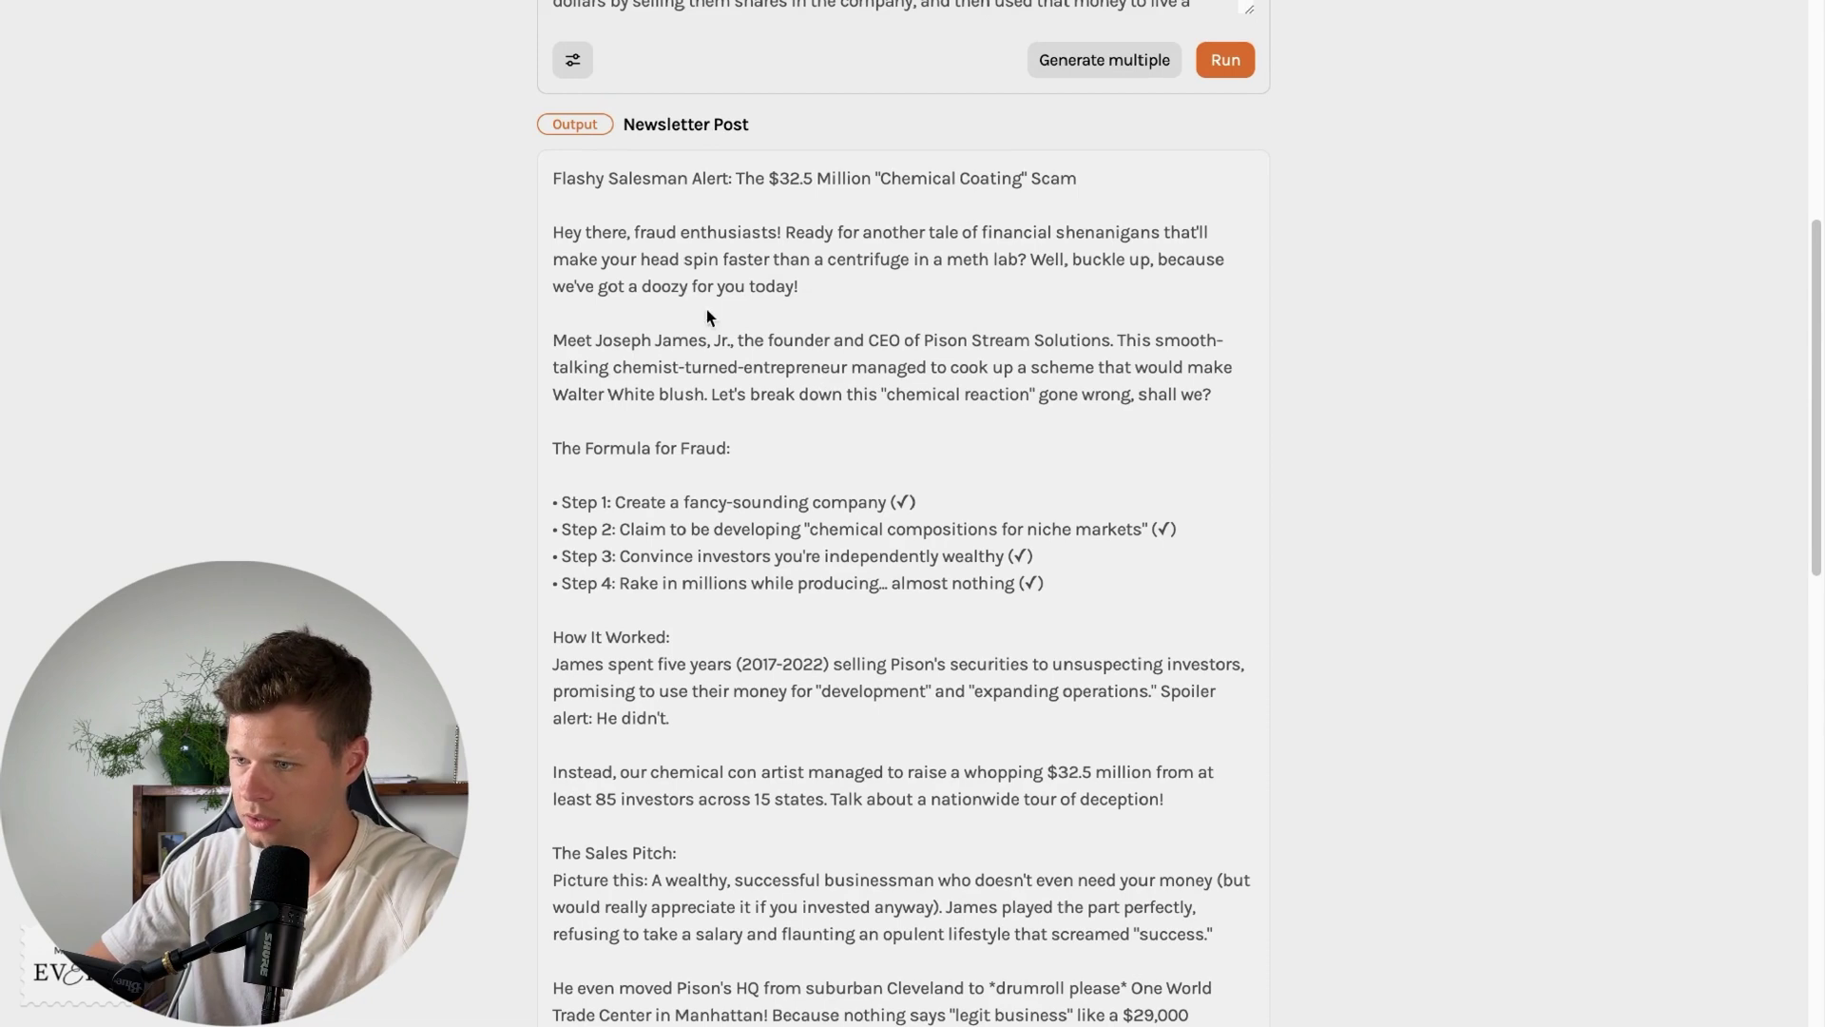
scroll(584, 300, up, 1)
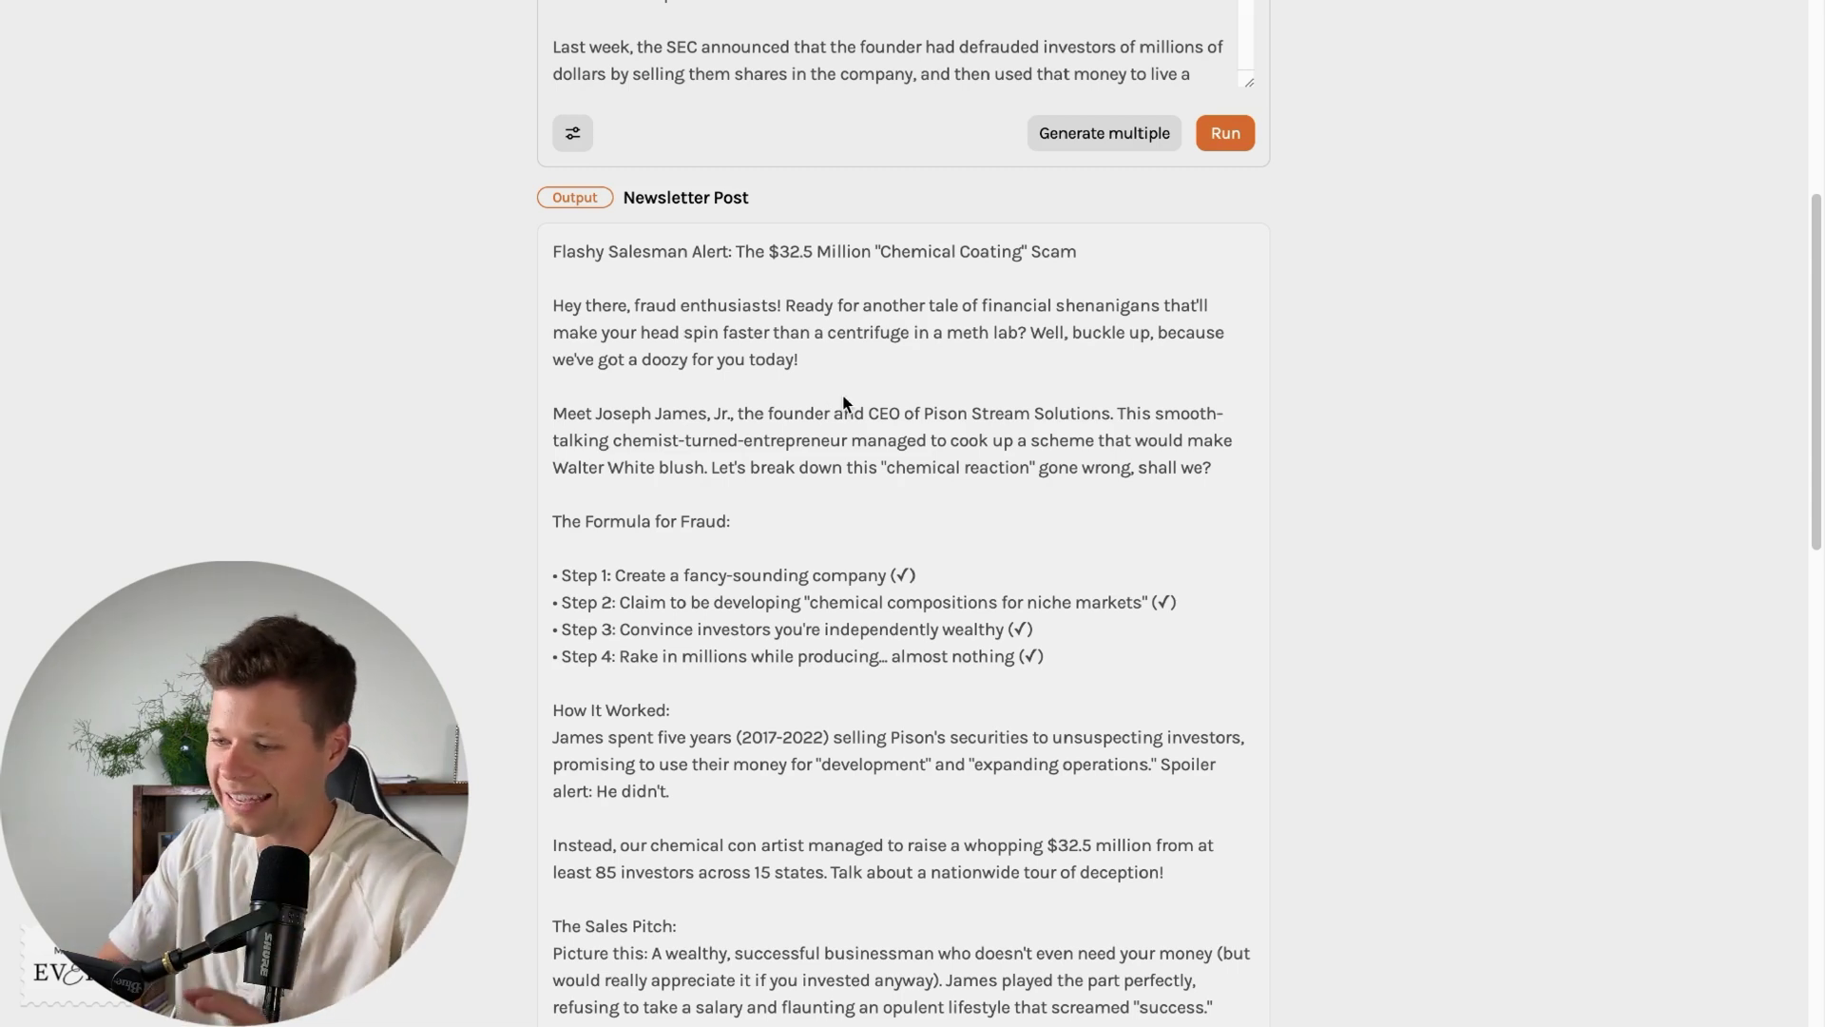
scroll(843, 403, down, 13)
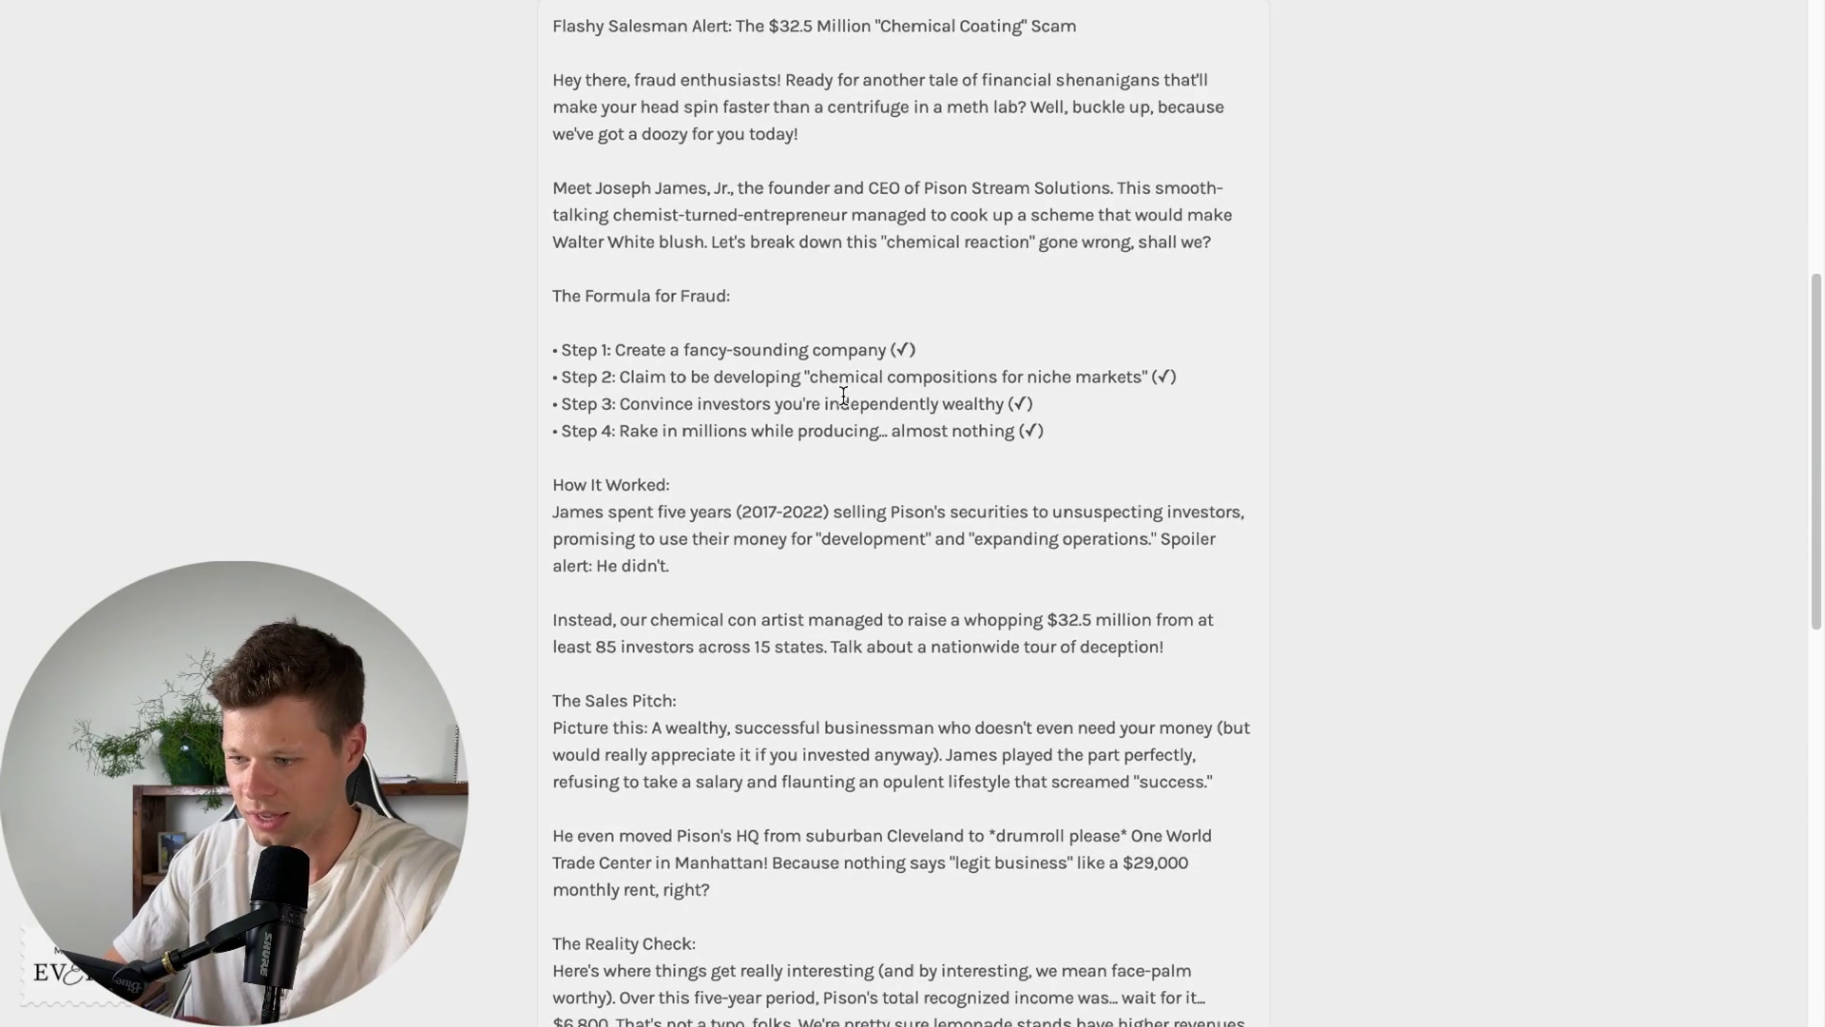
scroll(844, 395, up, 10)
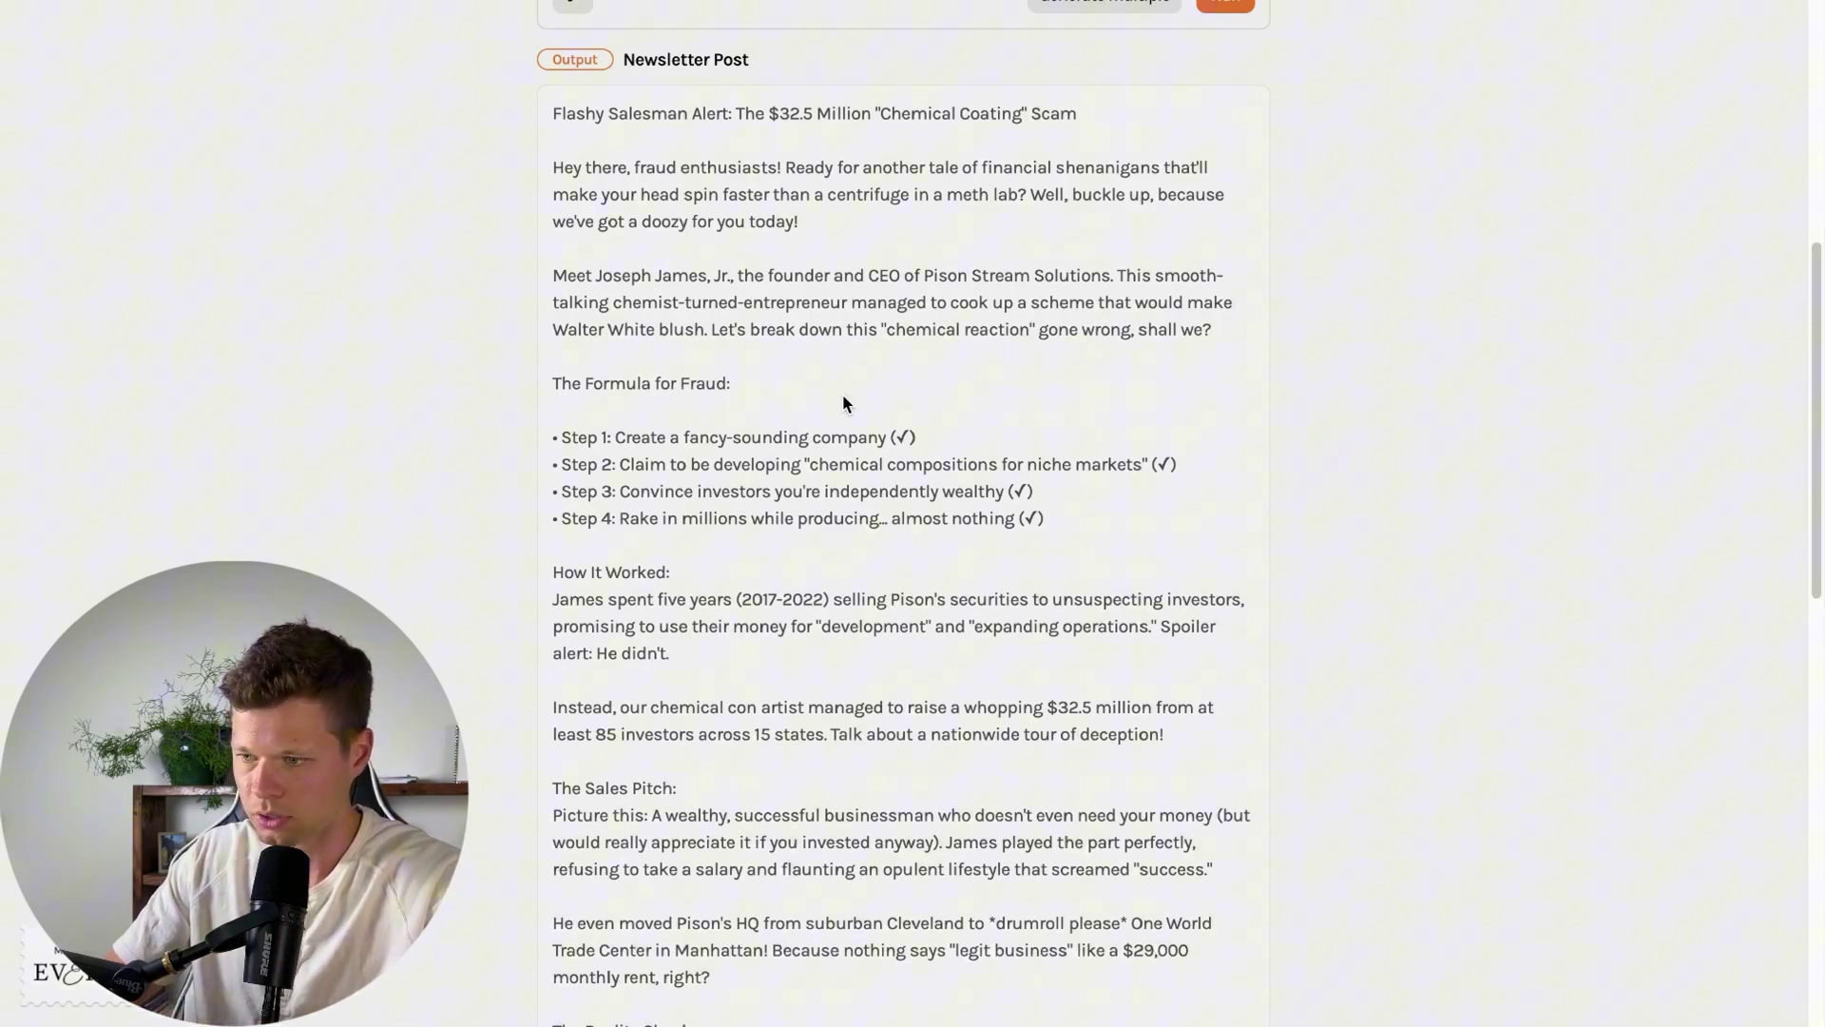
- Compare the source notes in the Google Doc Notes input with the generated newsletter post down to its closing lines
scroll(843, 393, up, 6)
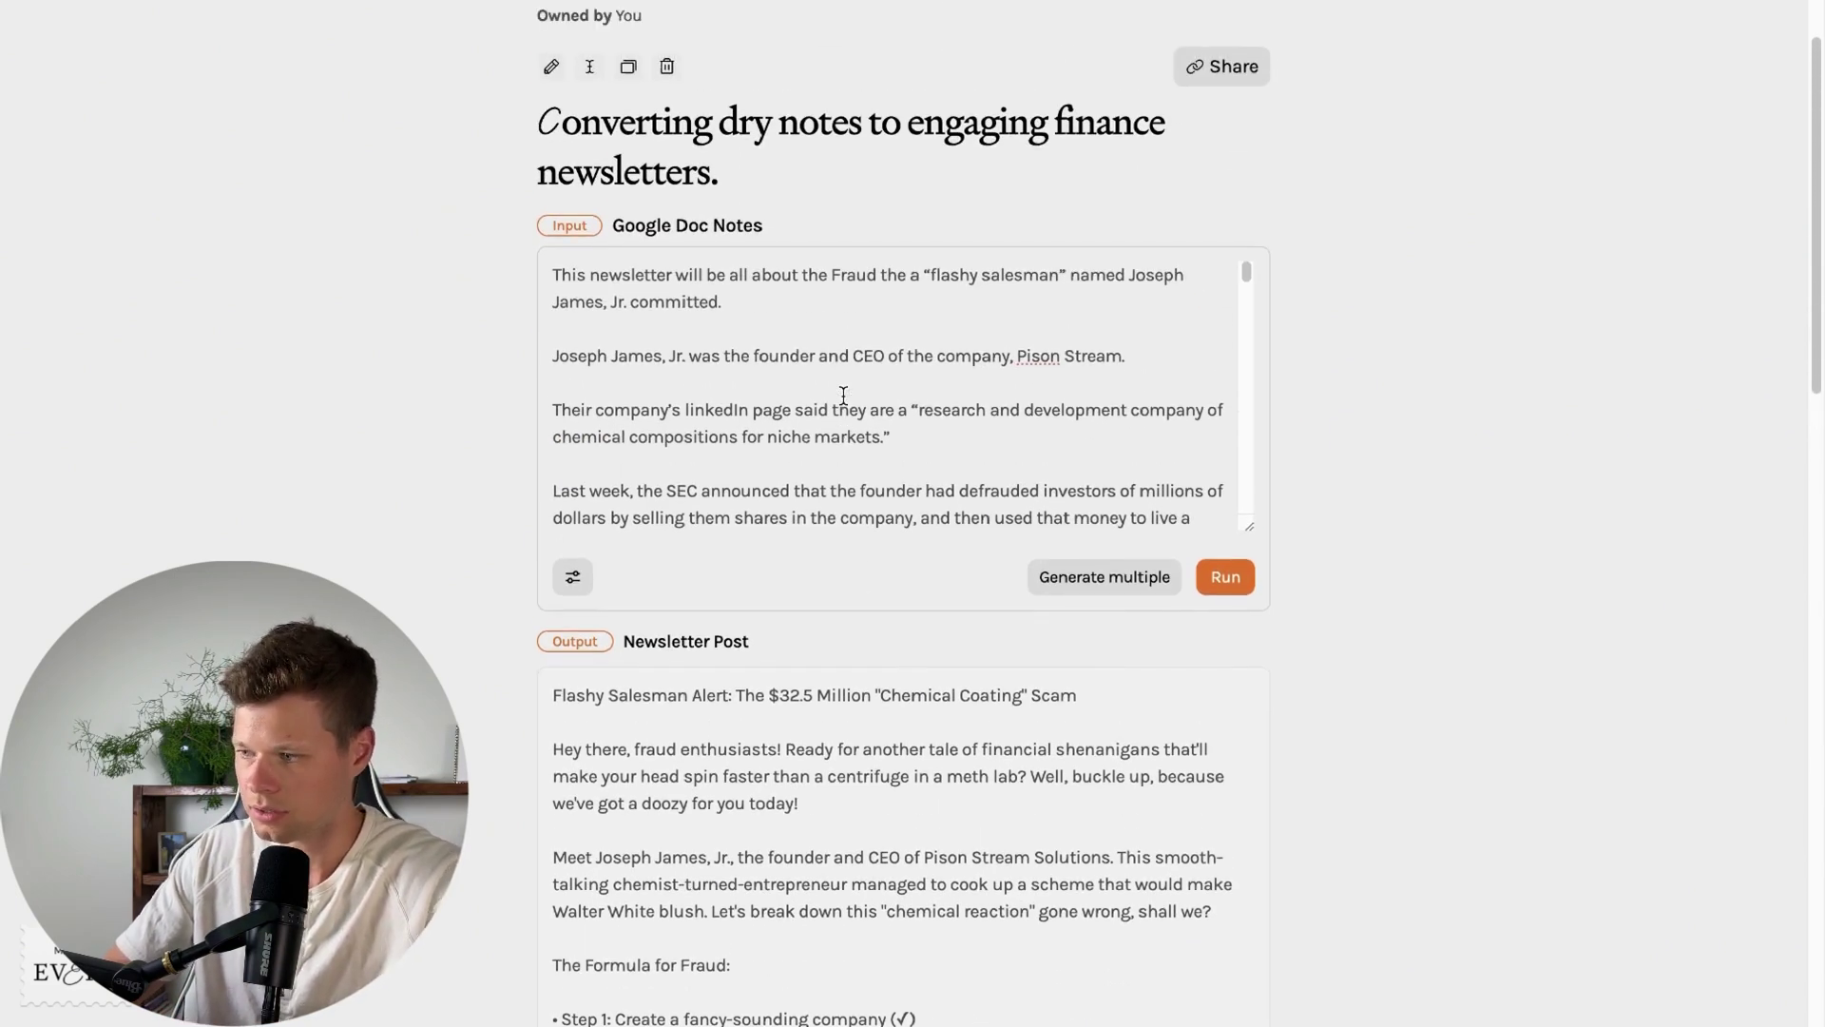
scroll(843, 394, up, 2)
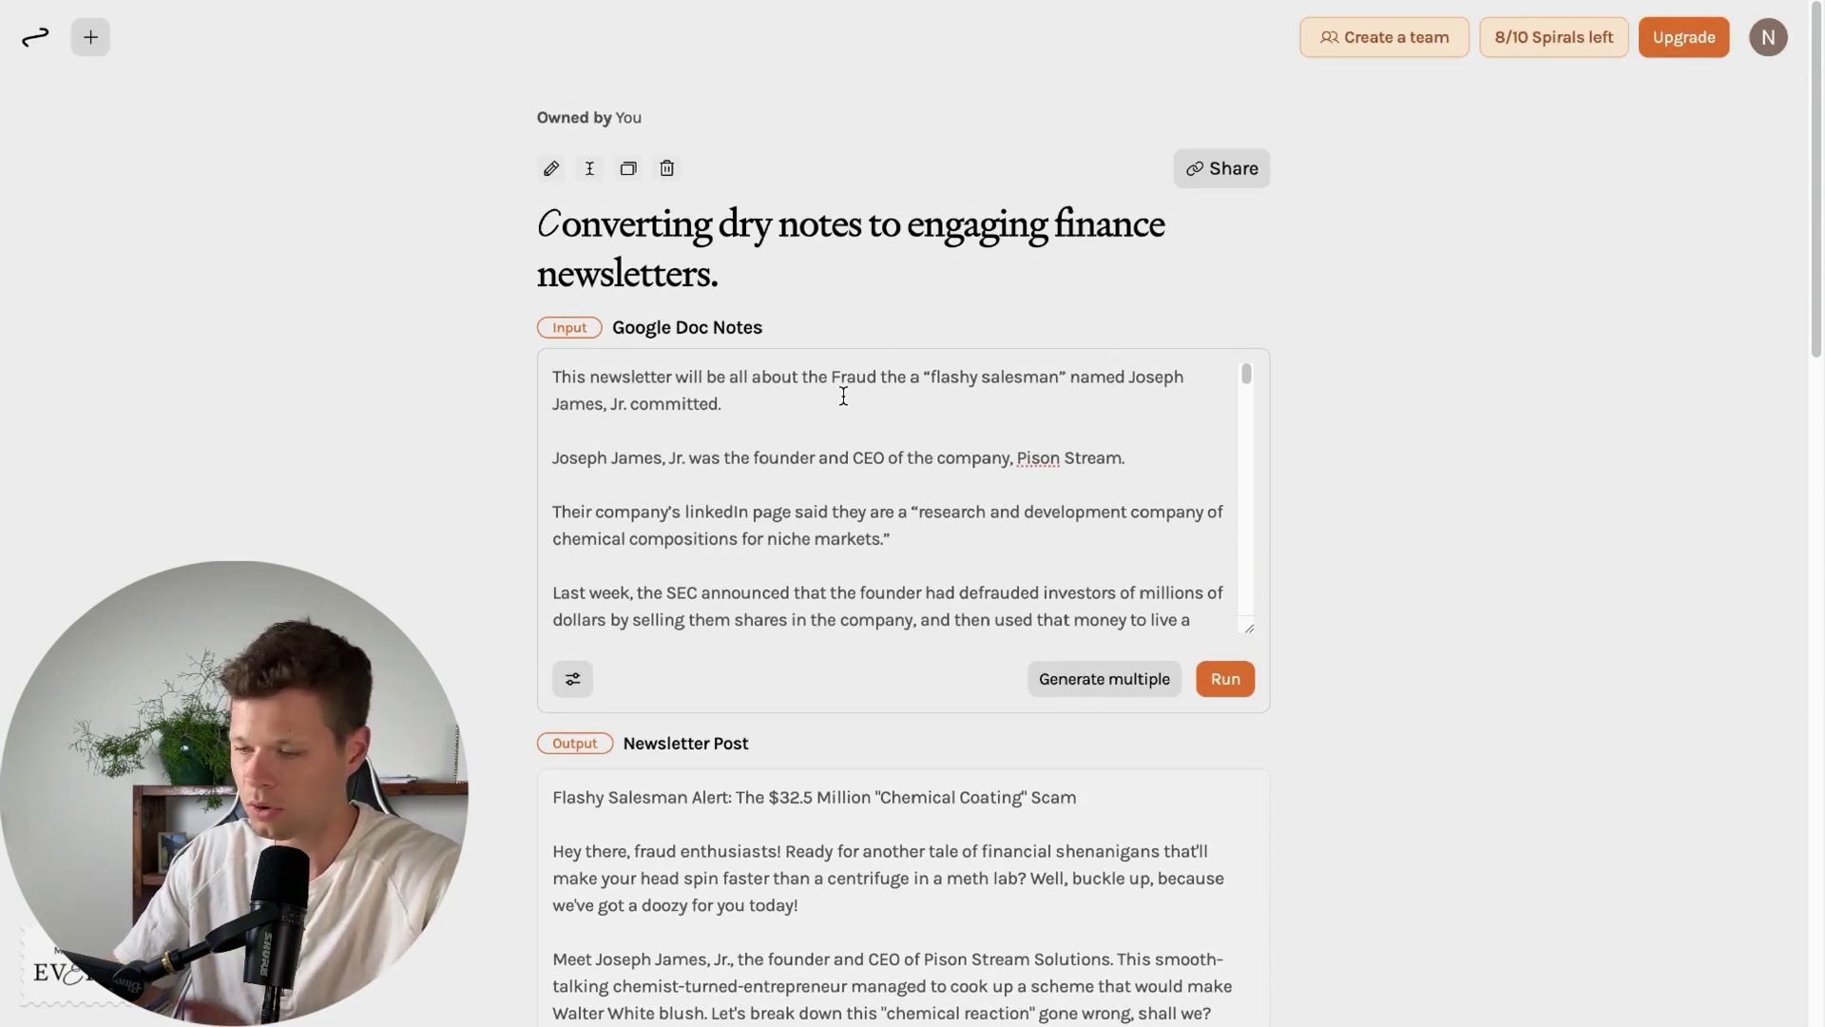
scroll(1087, 420, down, 15)
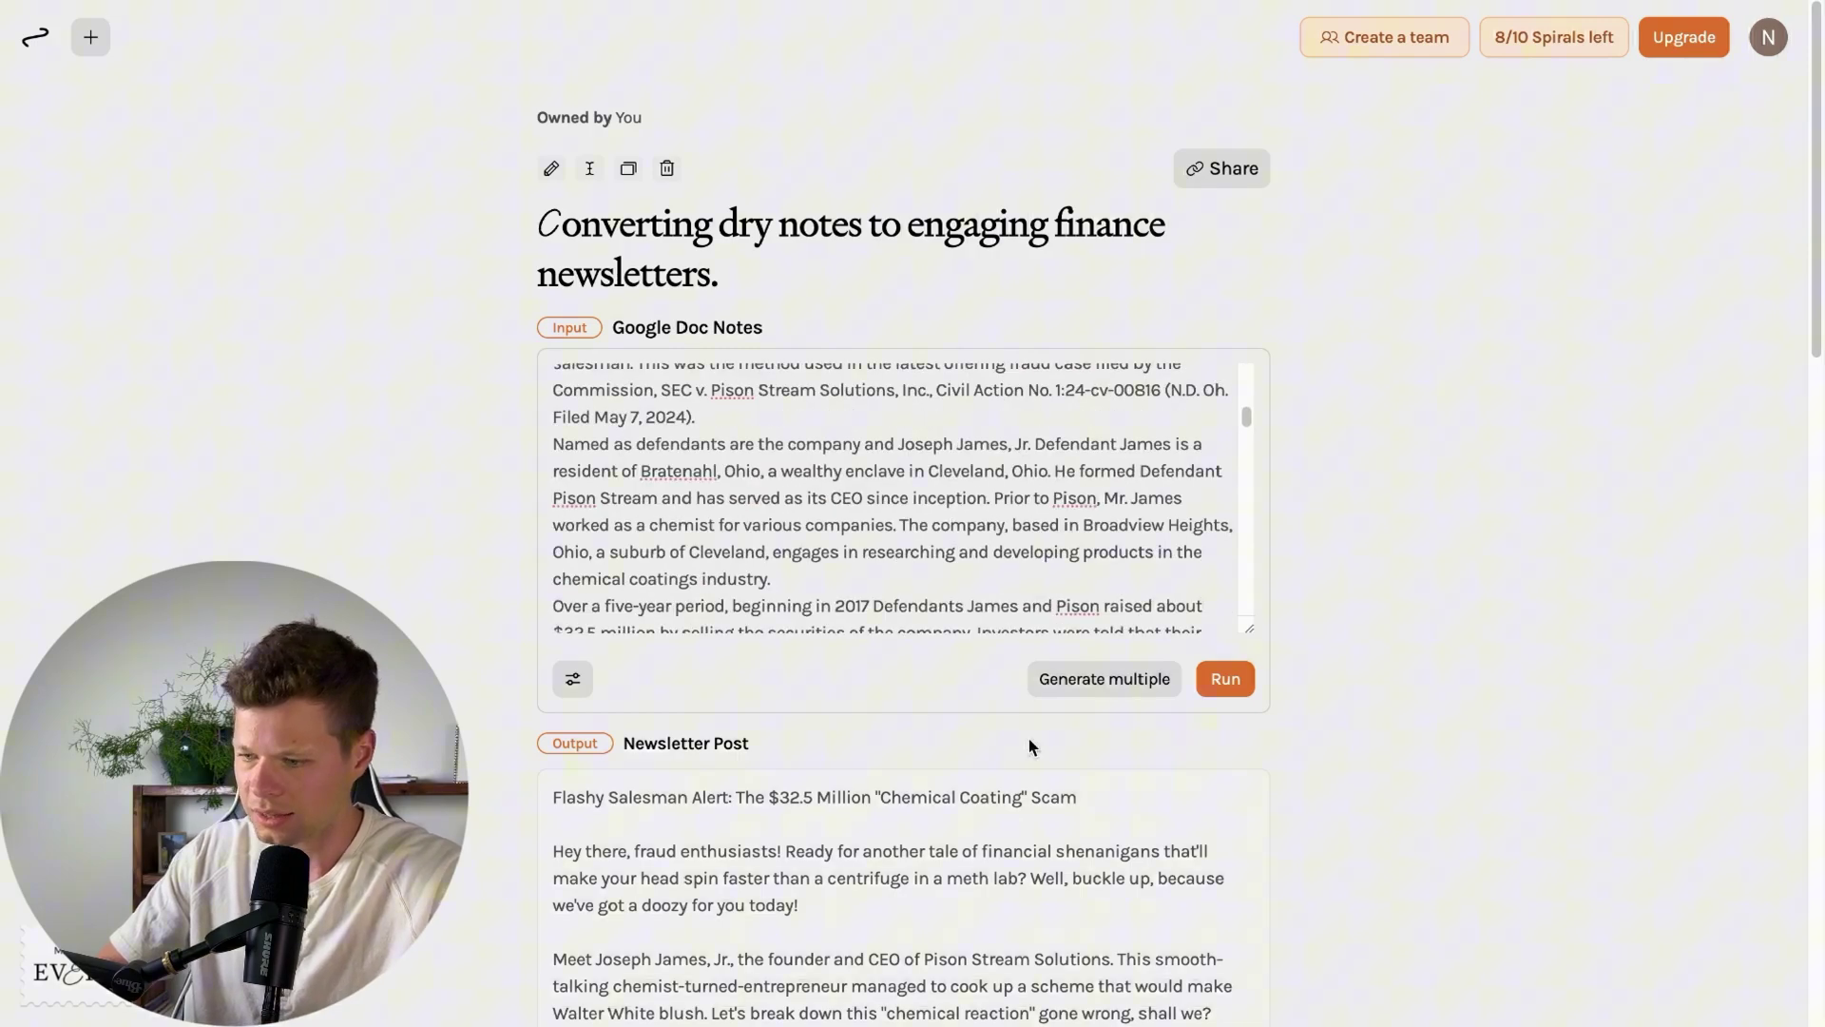
scroll(1029, 739, down, 1)
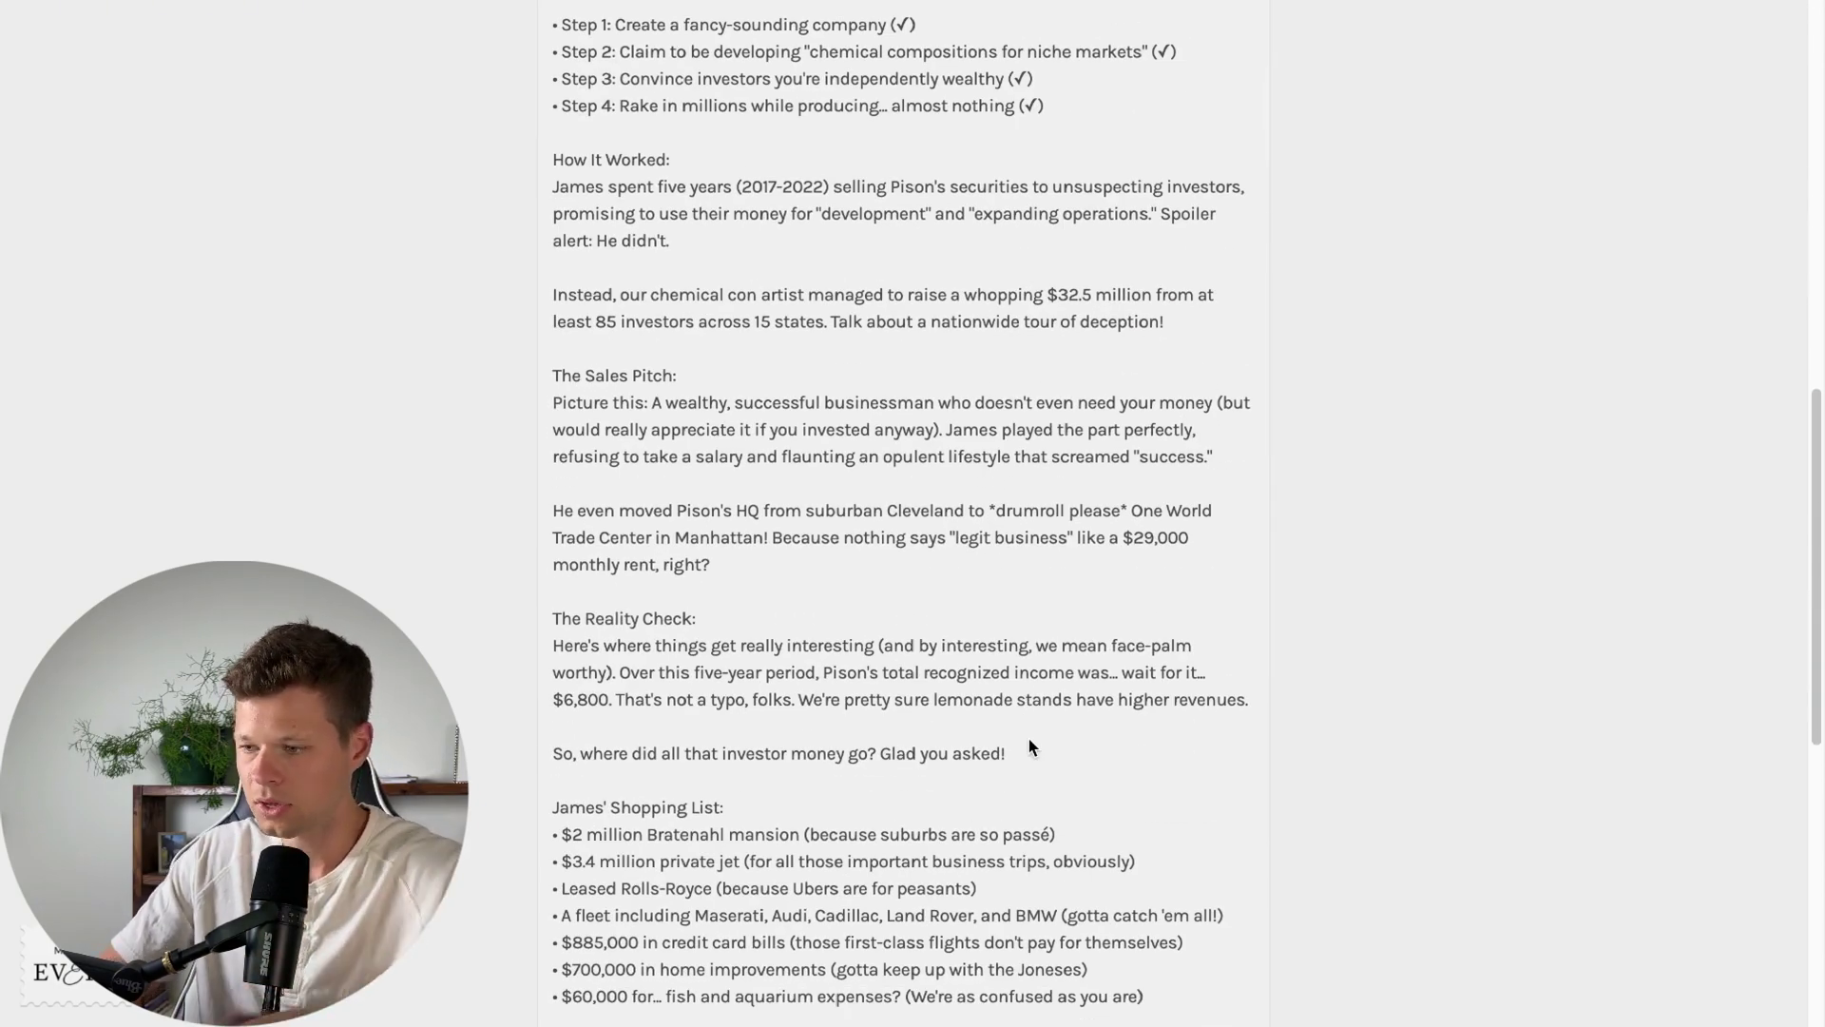
scroll(1031, 749, down, 8)
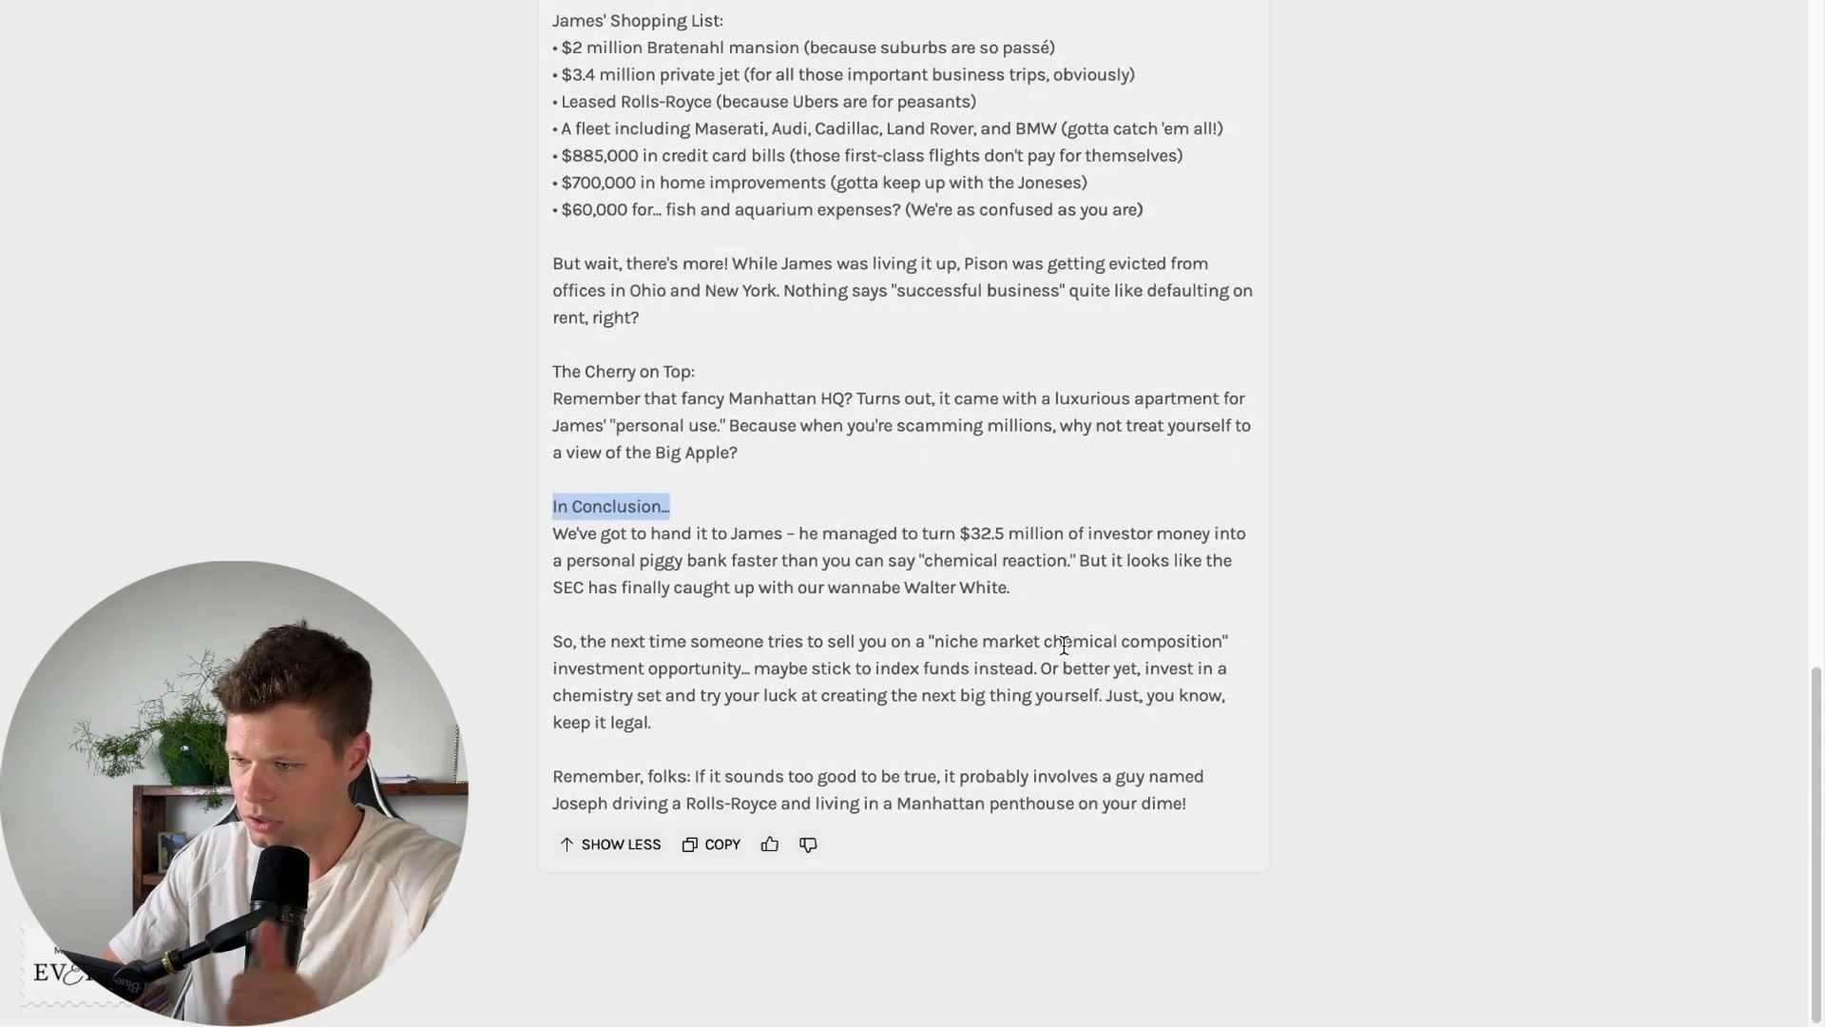
scroll(827, 452, up, 12)
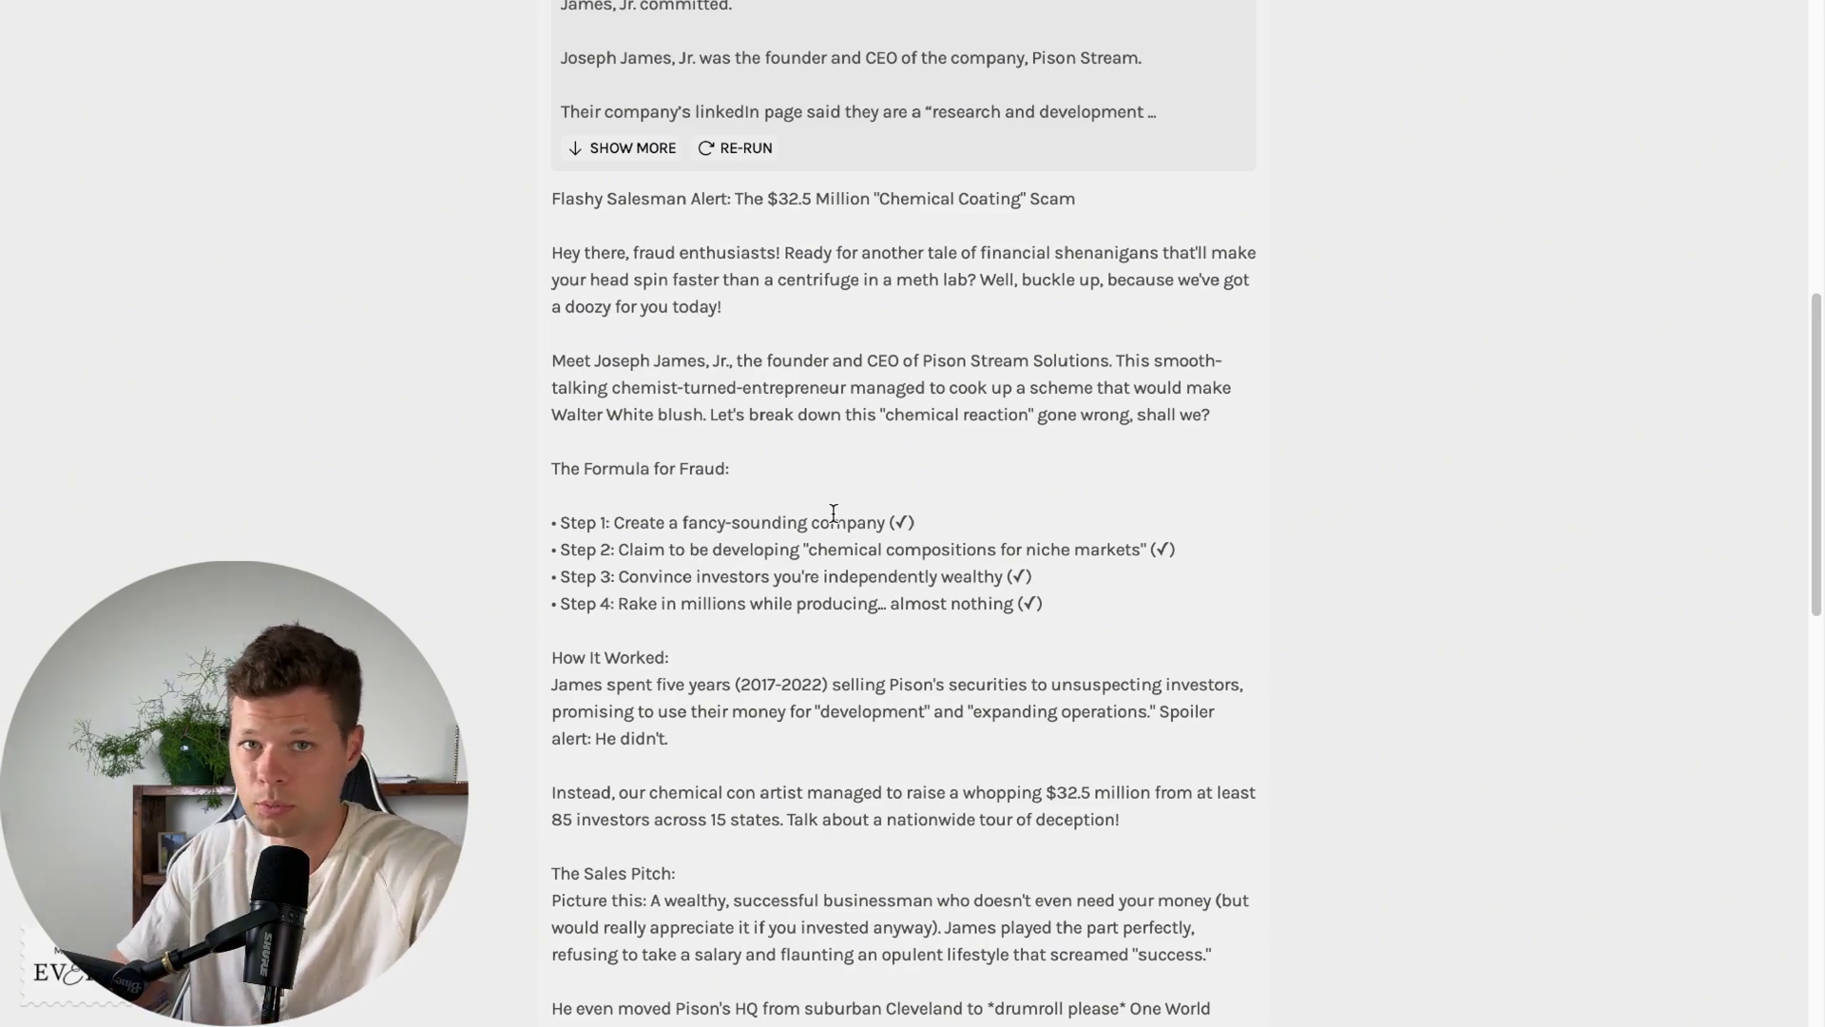
- Copy the full text of the generated newsletter post and return to the overview of your Spirals
scroll(780, 666, down, 15)
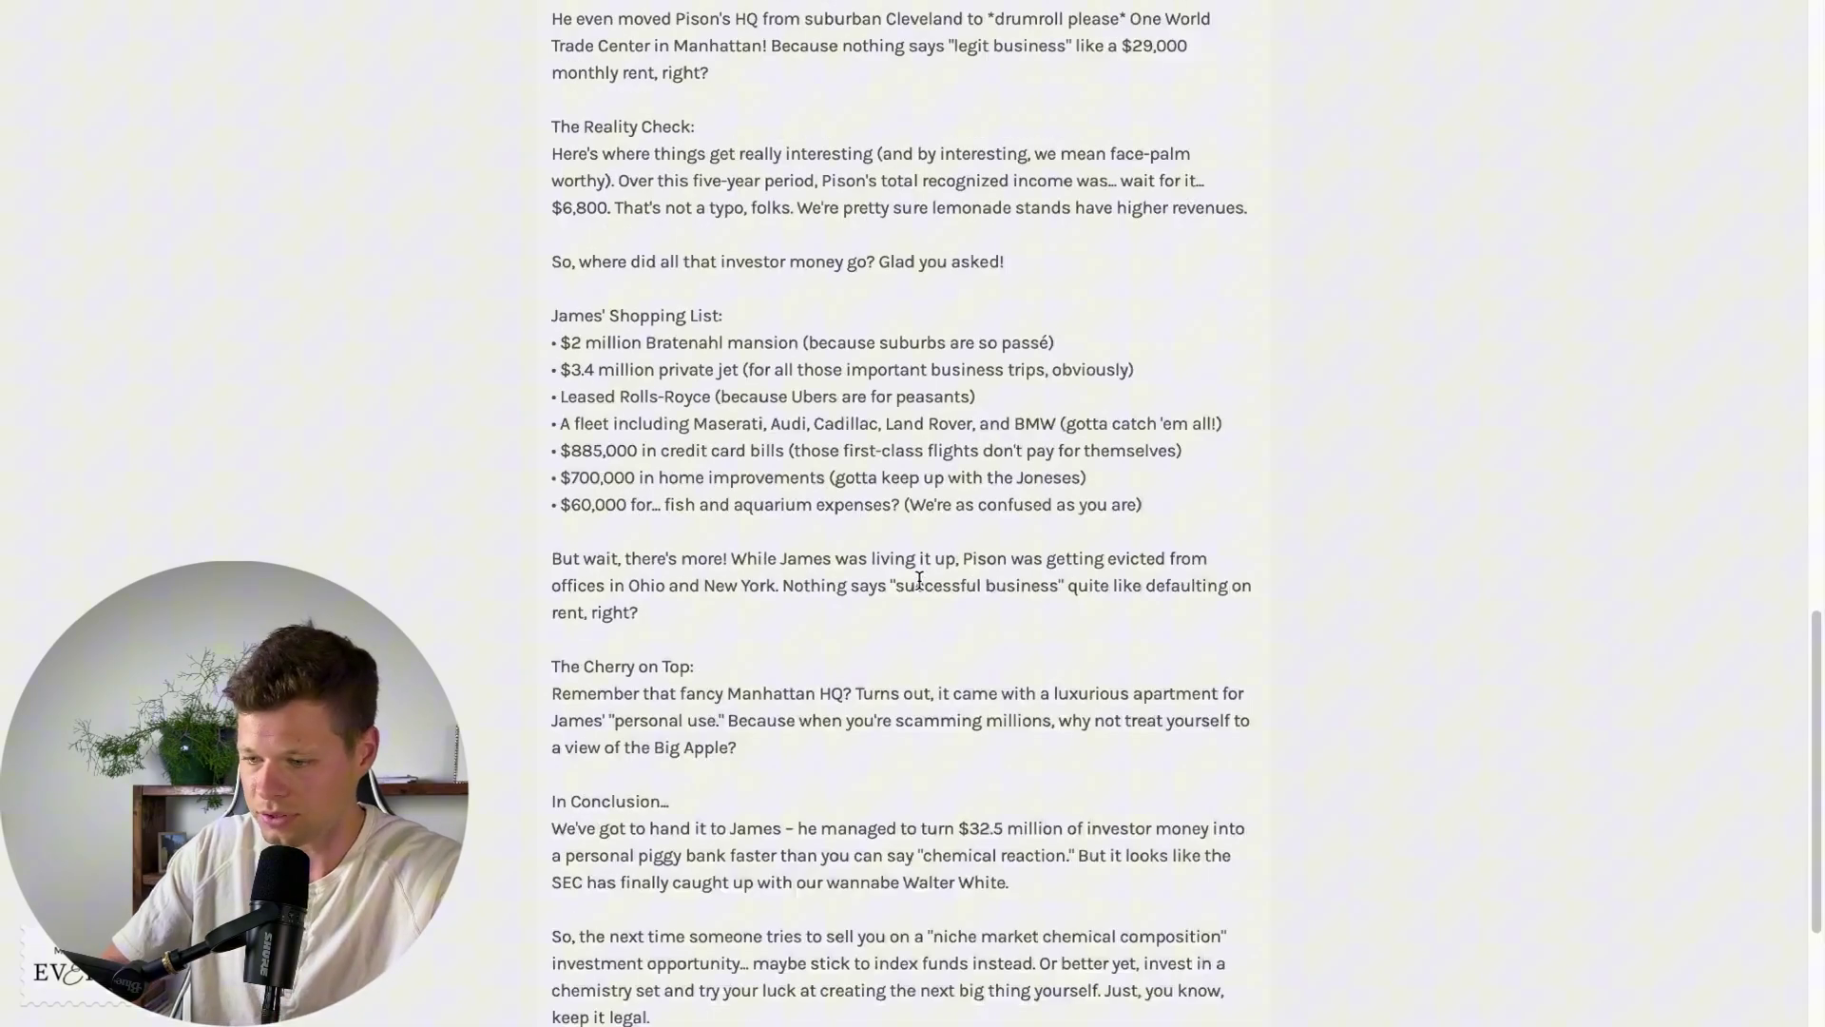
click(715, 860)
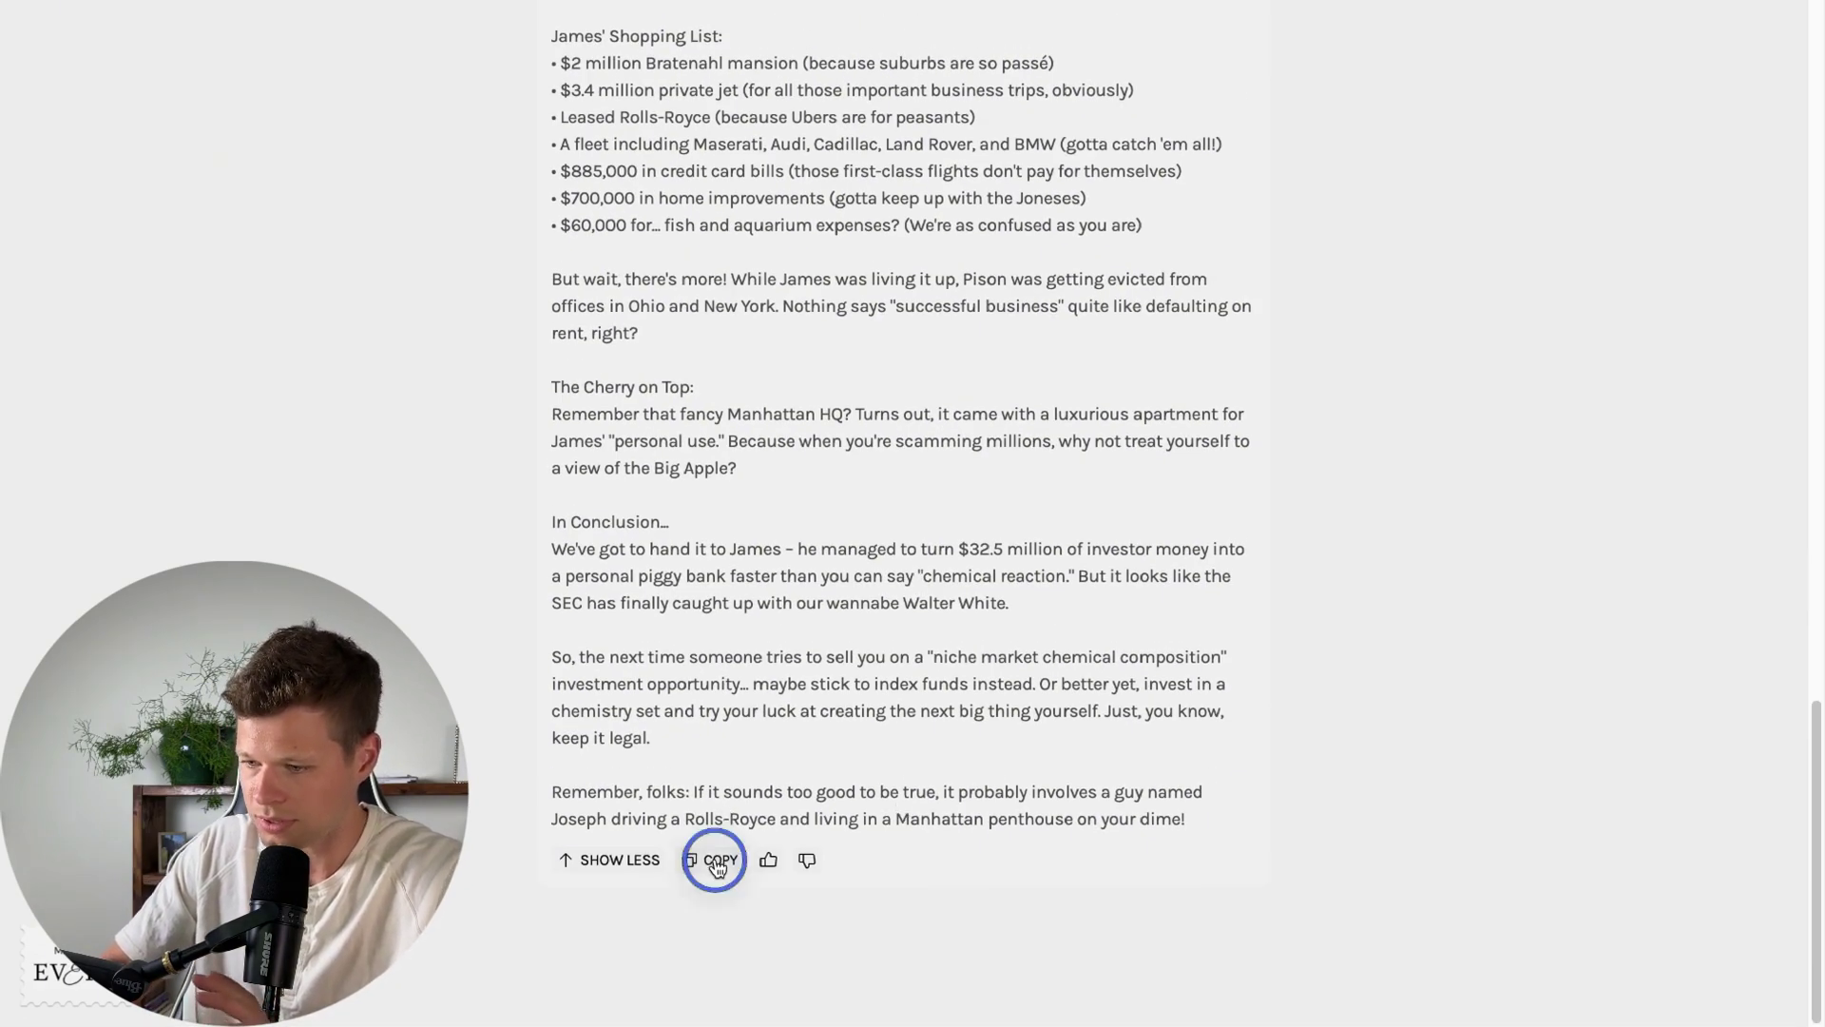
scroll(865, 473, up, 20)
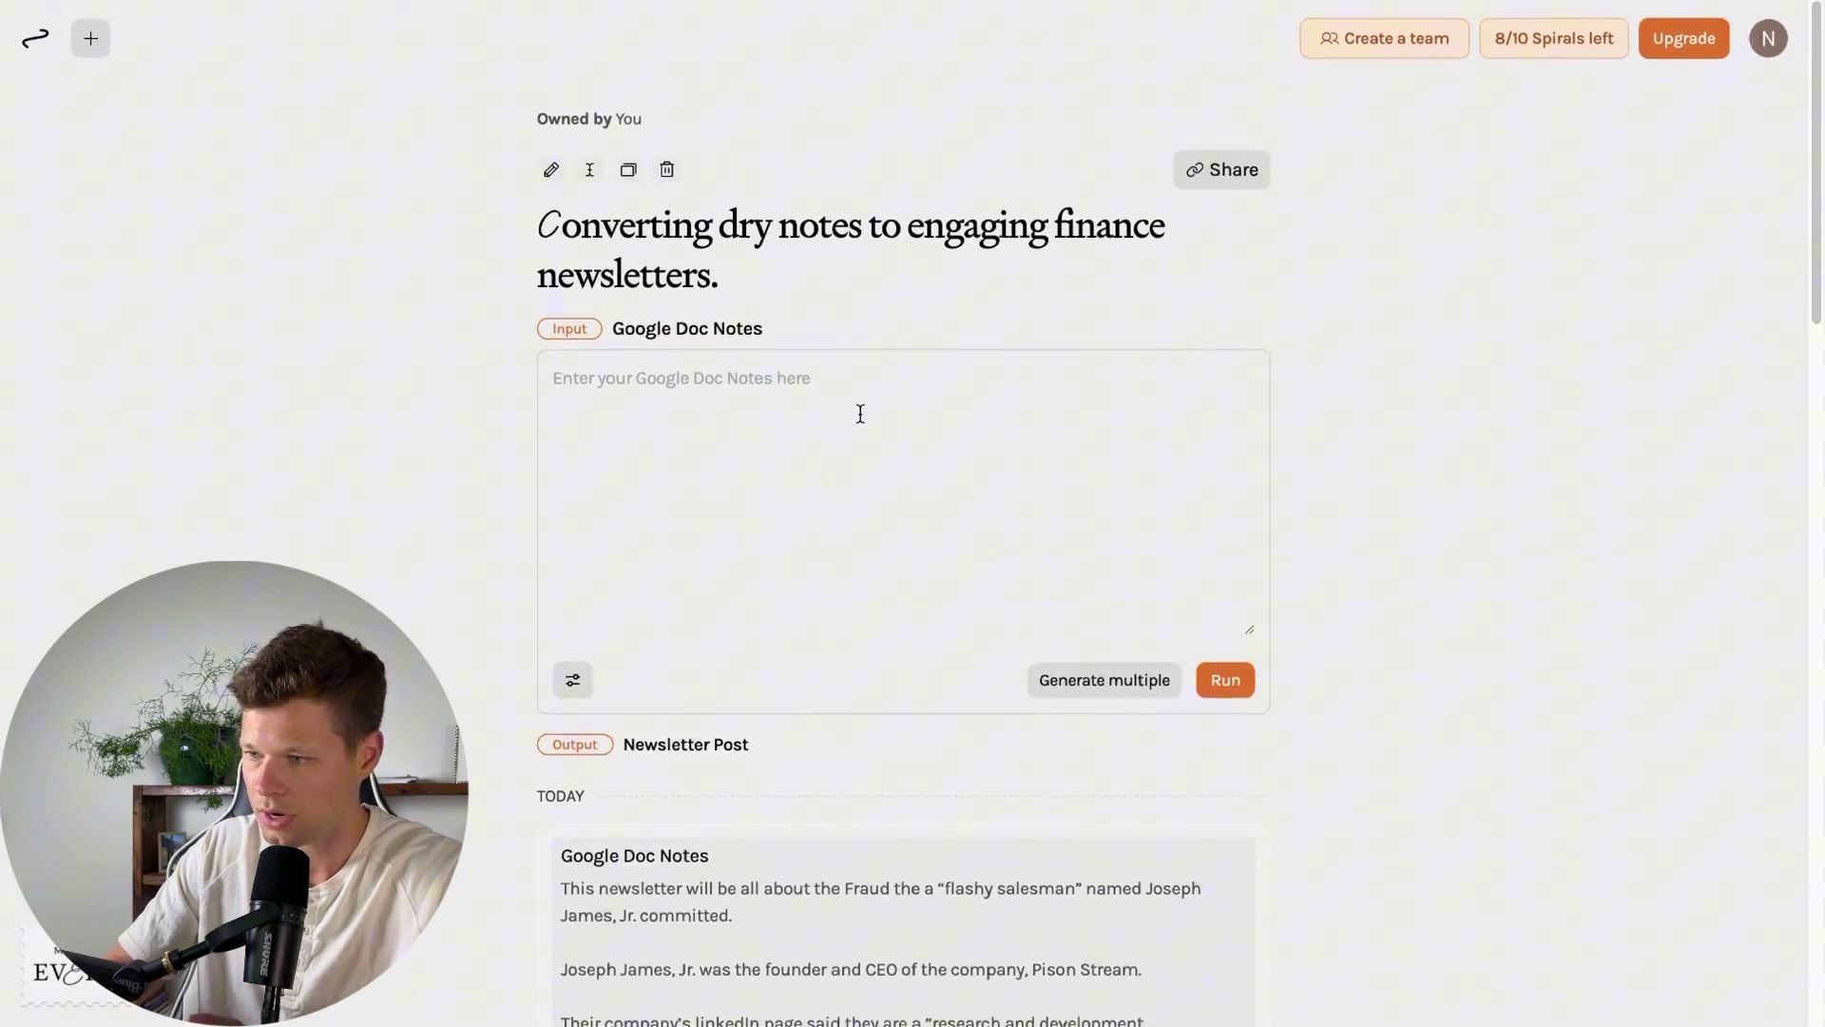
click(35, 40)
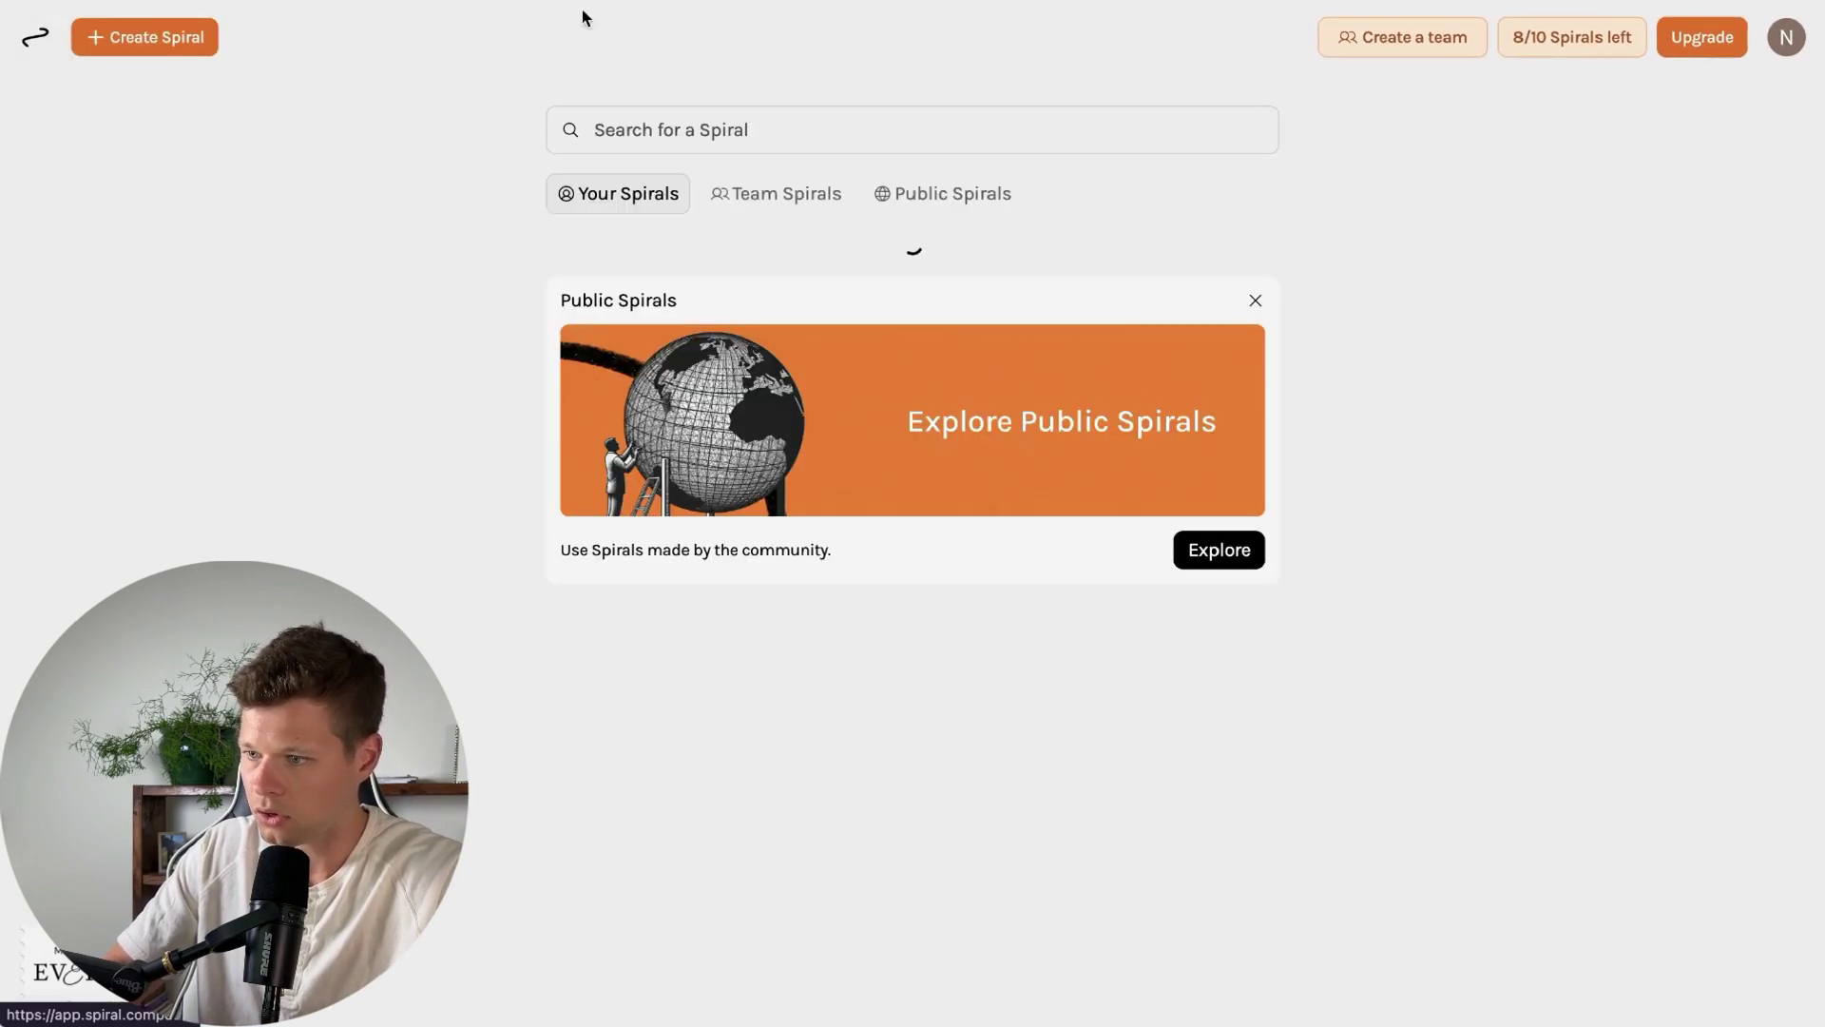
- Search the public Spirals for "tweet" and open the "Crafting blog content into punchy tweets." Spiral
click(937, 201)
click(729, 117)
text(tweet)
scroll(1149, 215, down, 15)
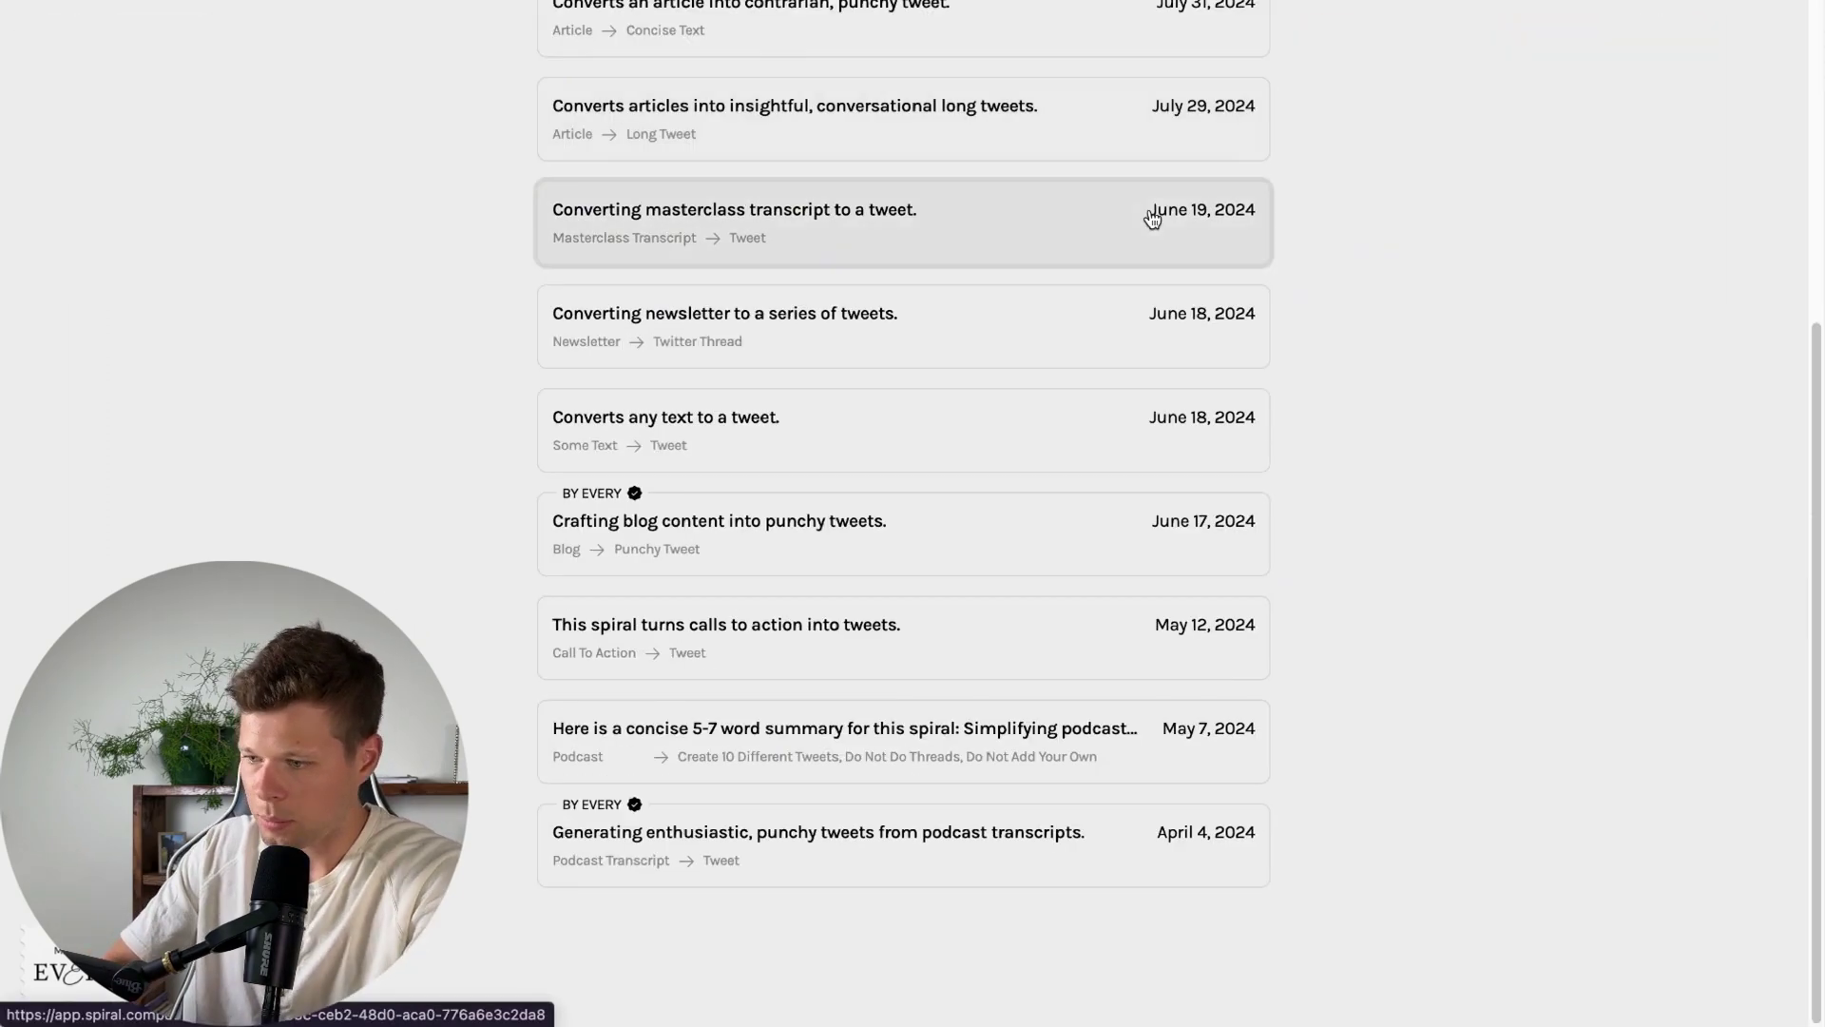
click(929, 555)
- Paste the copied newsletter post as the Blog input and run the Spiral to generate a Punchy Tweet
click(666, 242)
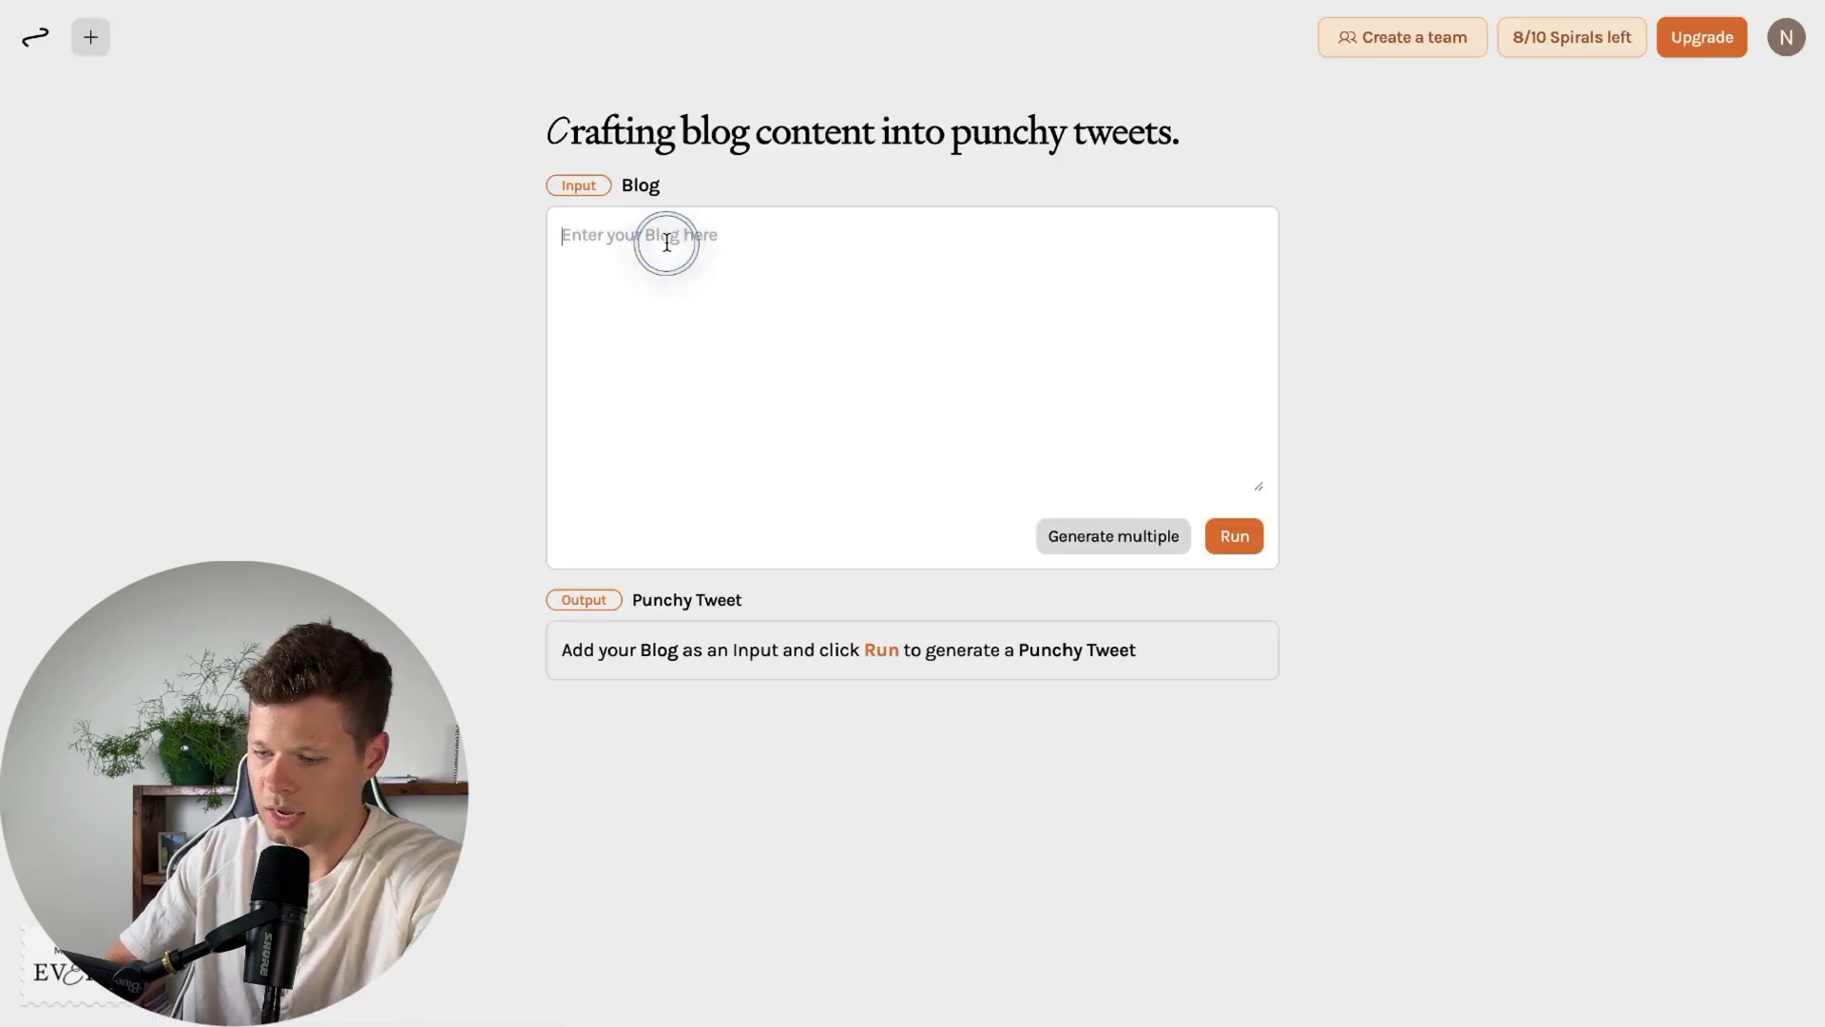
key(ctrl+v)
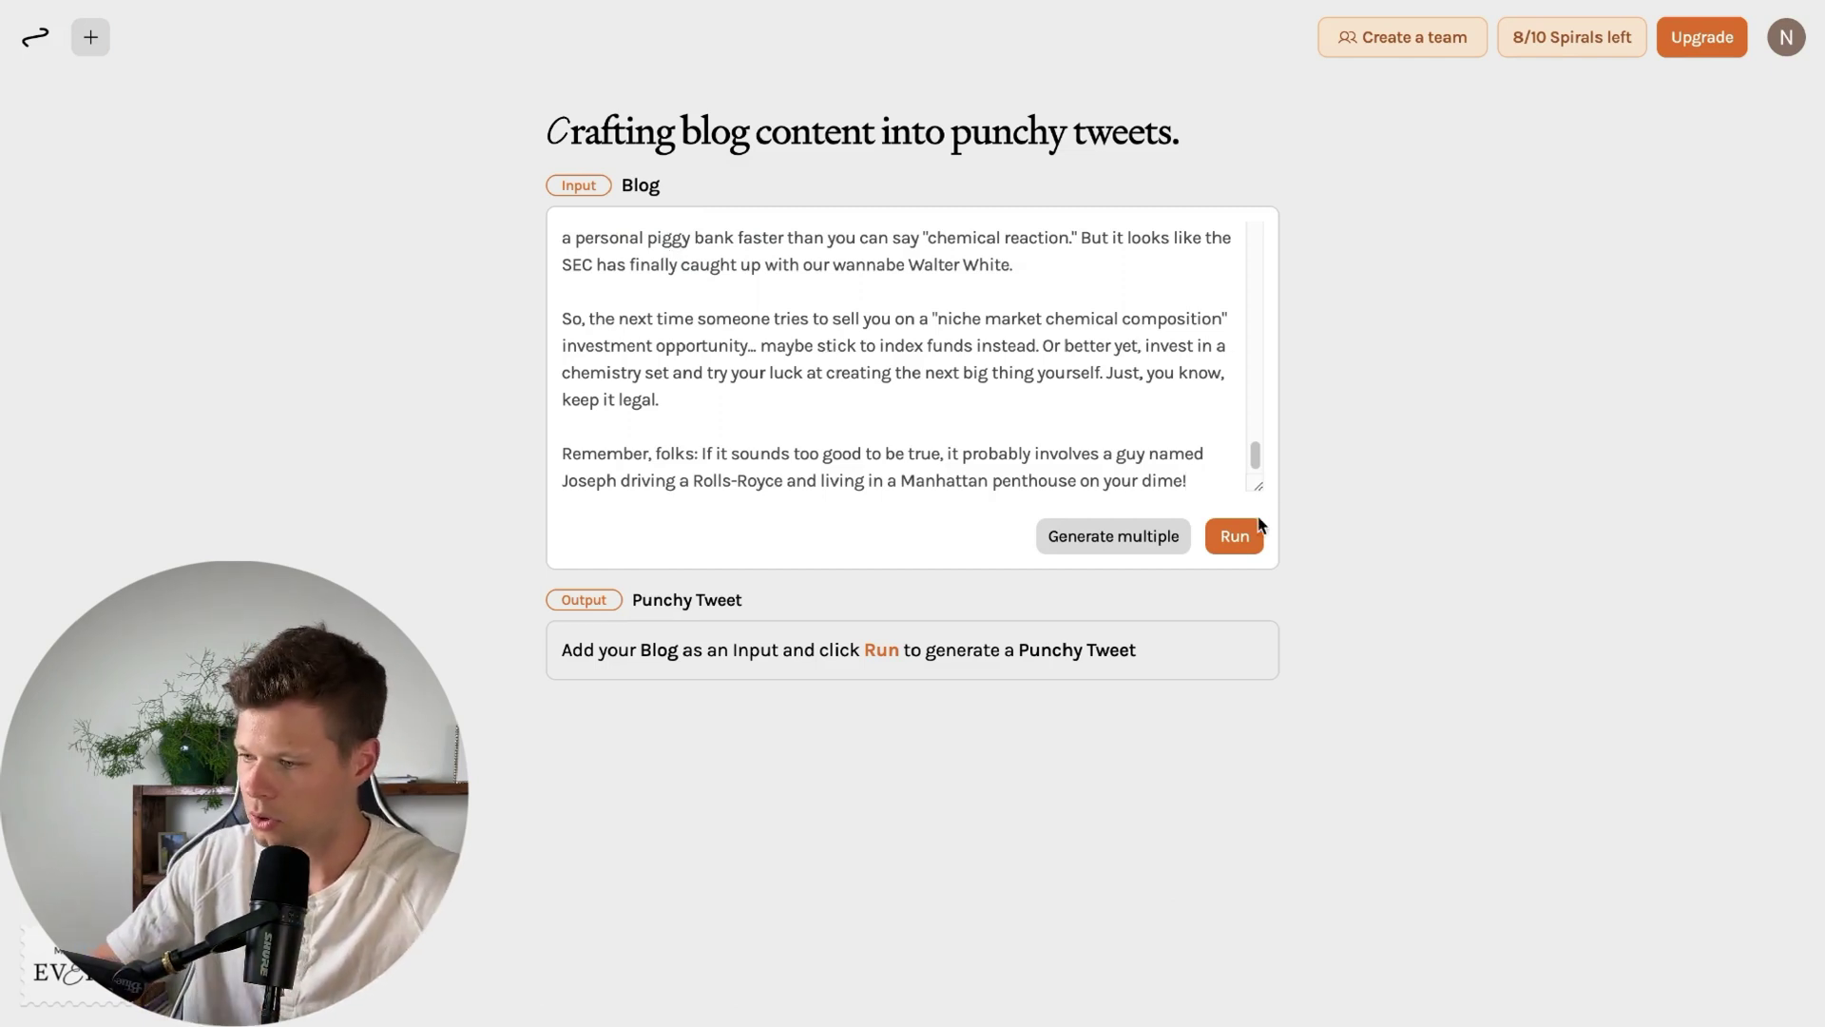
click(1236, 548)
- Review the generated Punchy Tweet against the Blog input and highlight its hashtag line
scroll(964, 534, down, 3)
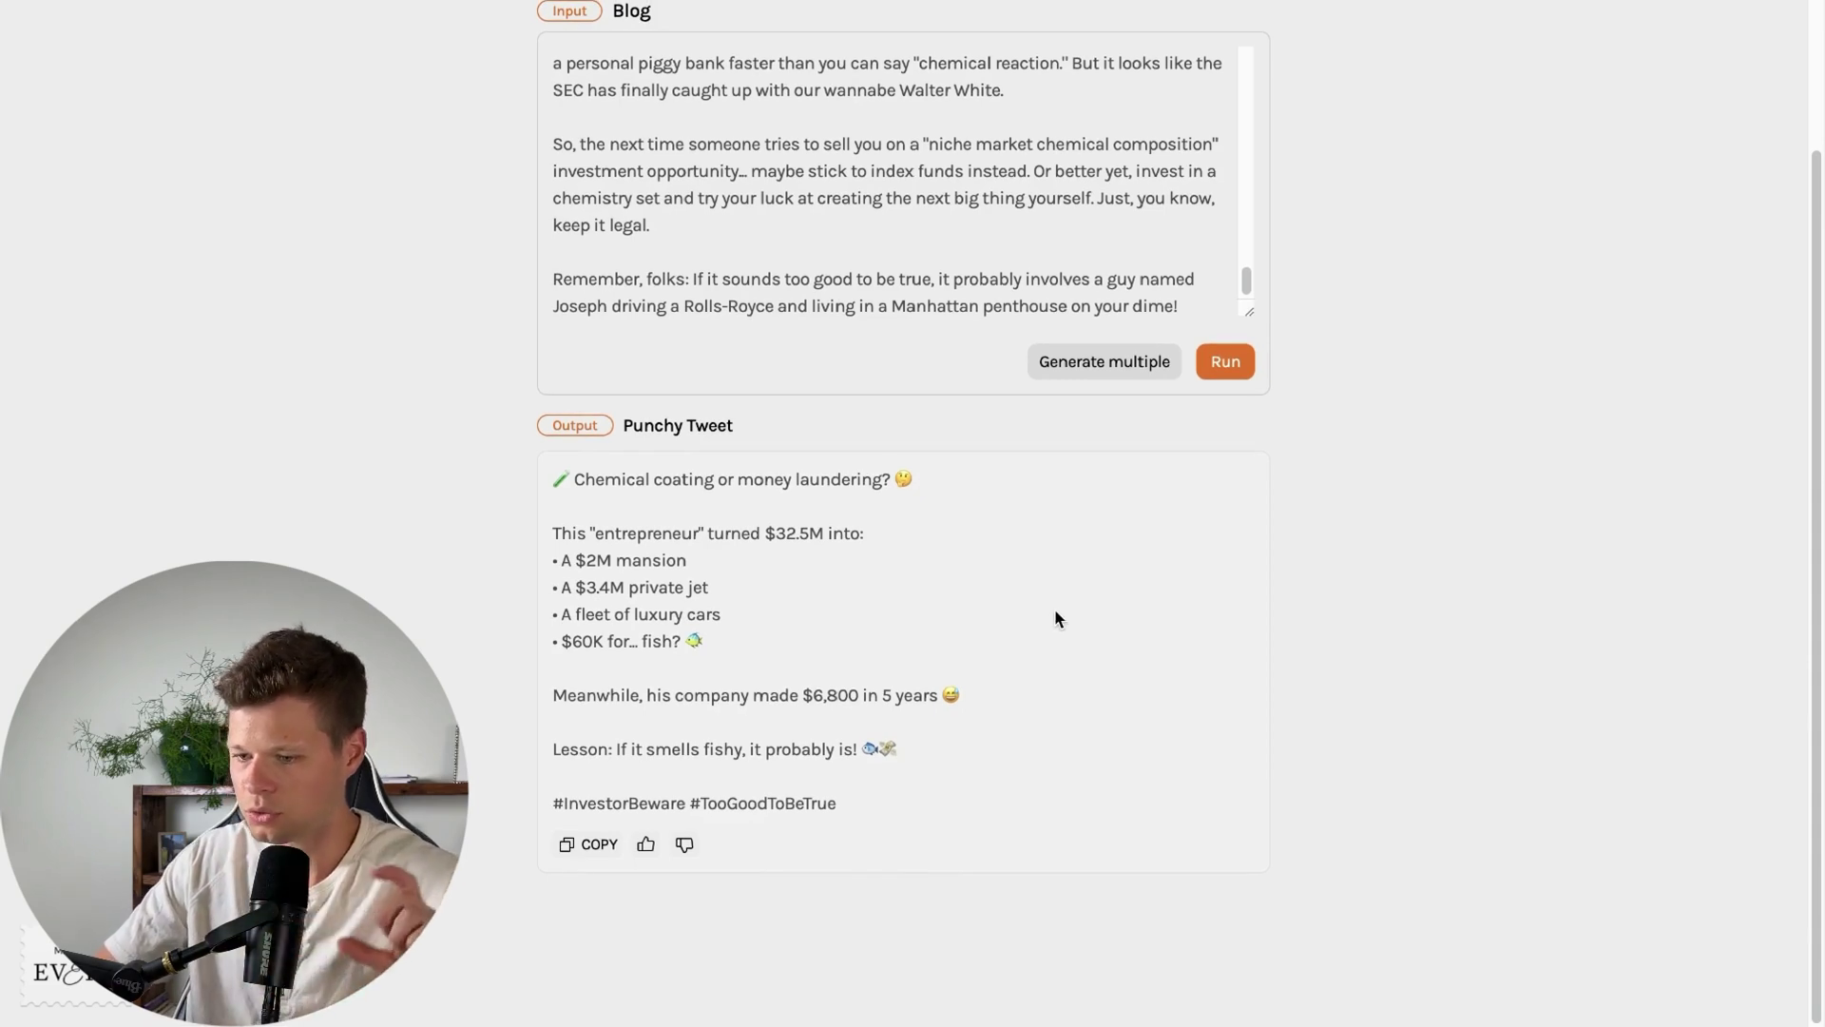
scroll(1055, 613, up, 3)
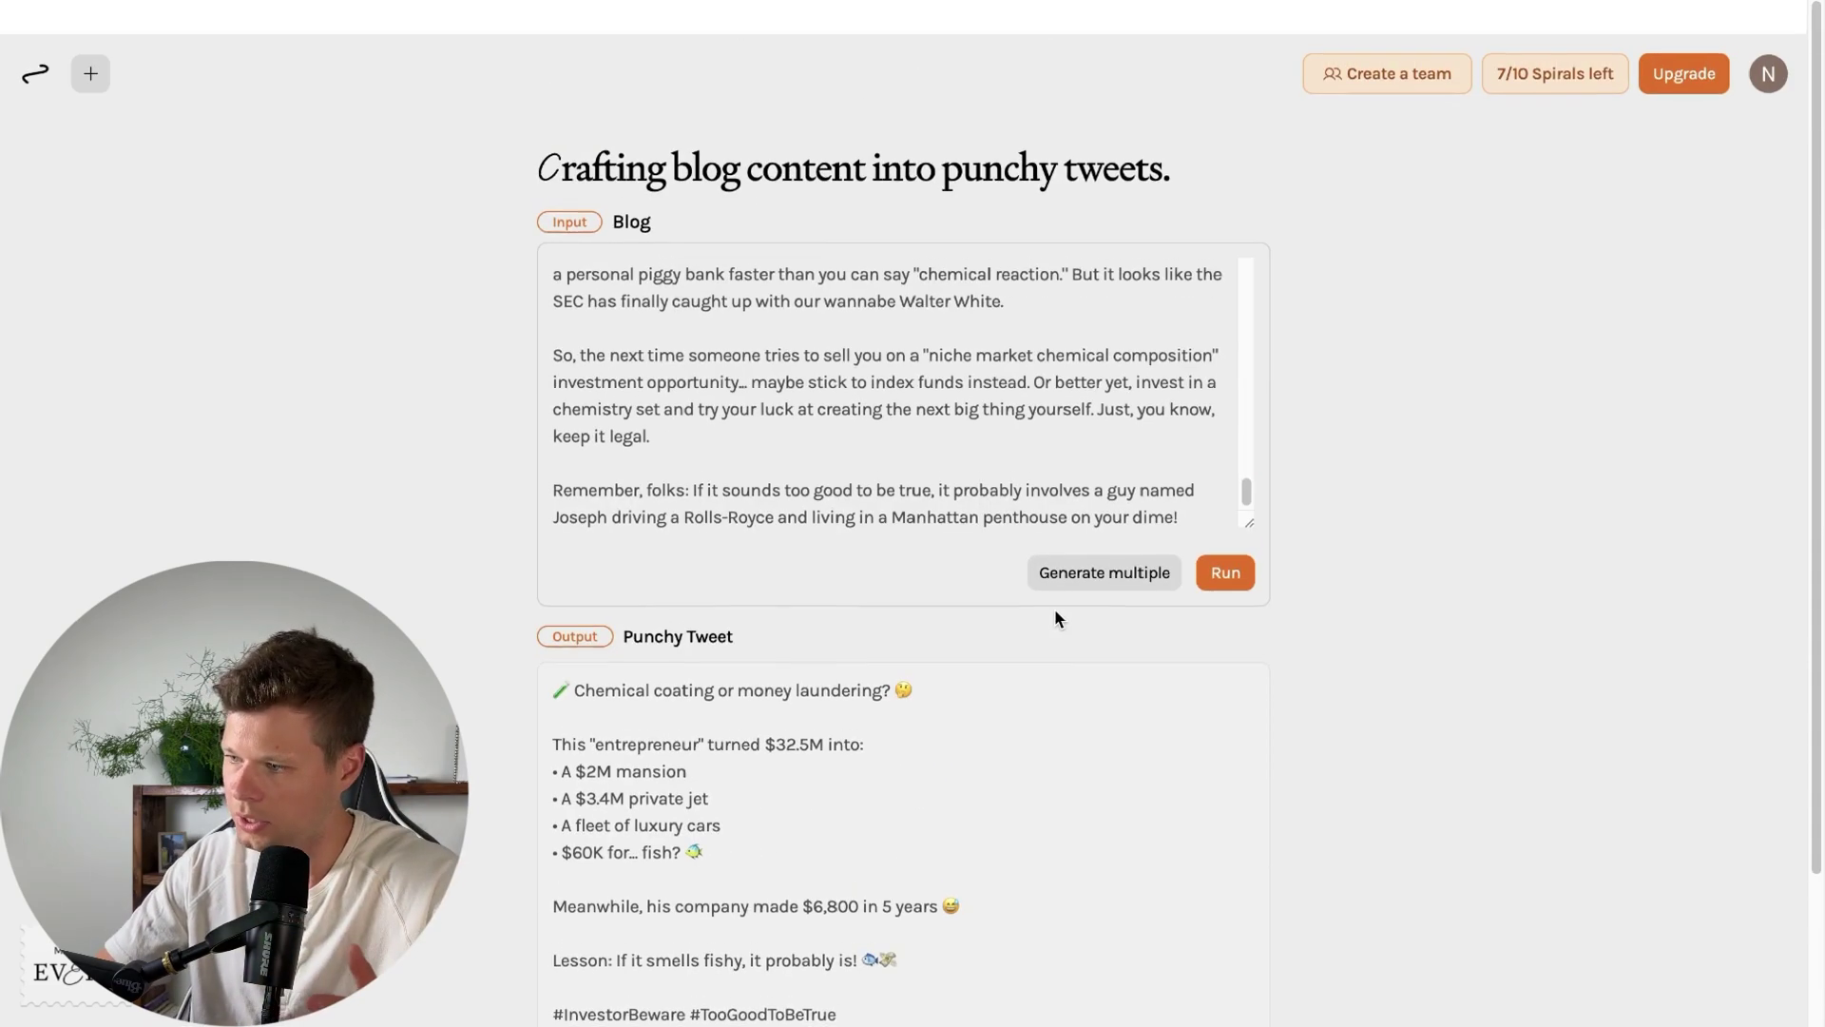
scroll(1055, 614, down, 1)
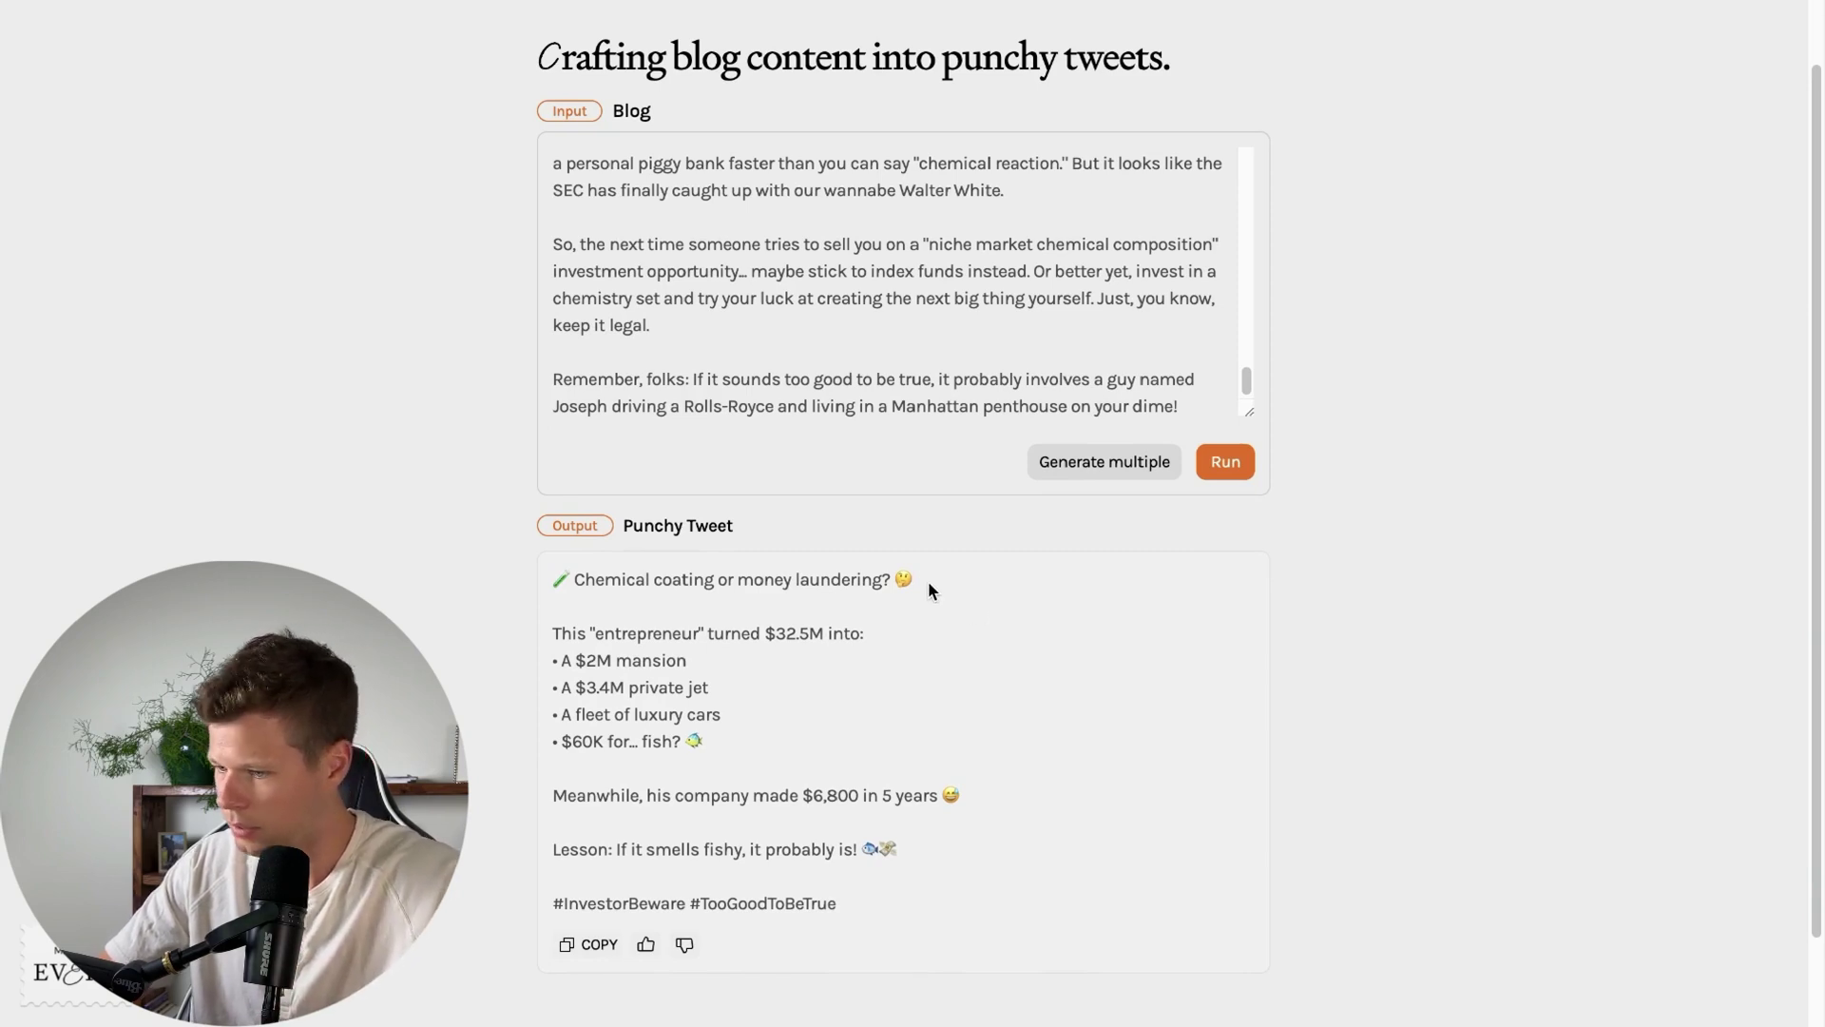
scroll(1018, 155, up, 1)
scroll(1072, 107, up, 1)
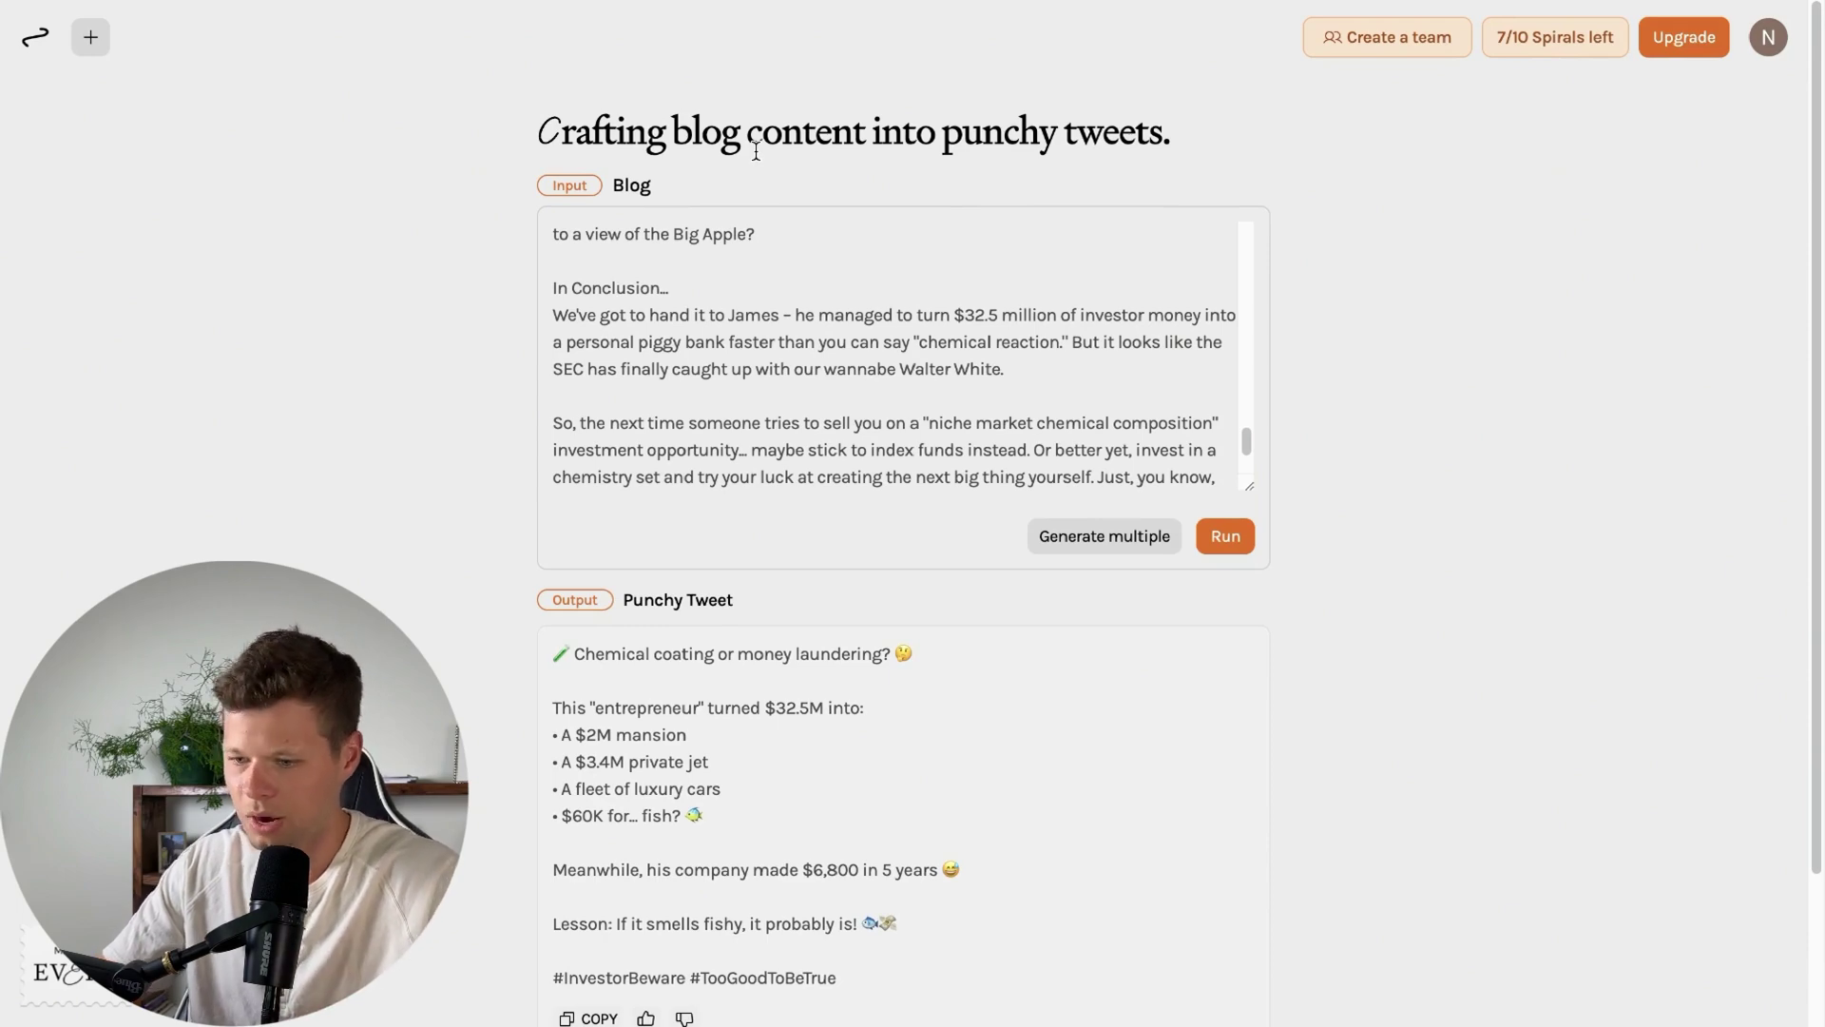
scroll(773, 789, down, 2)
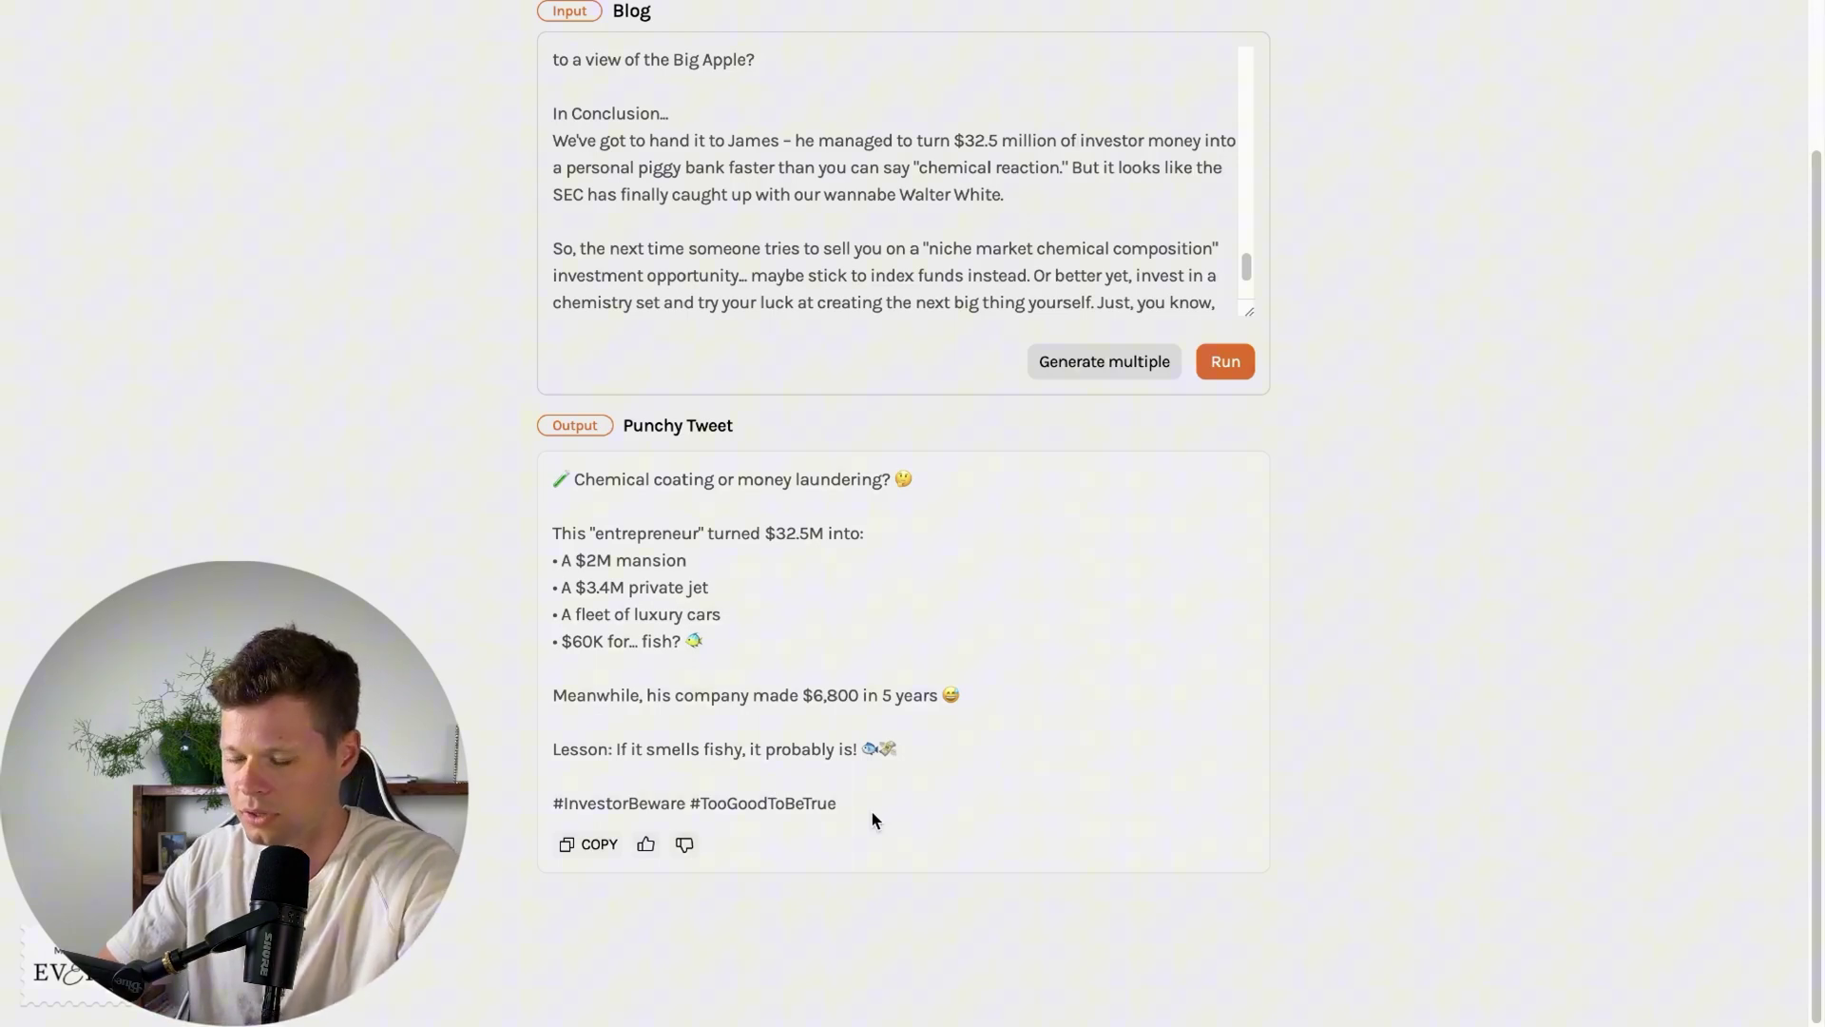
triple_click(774, 803)
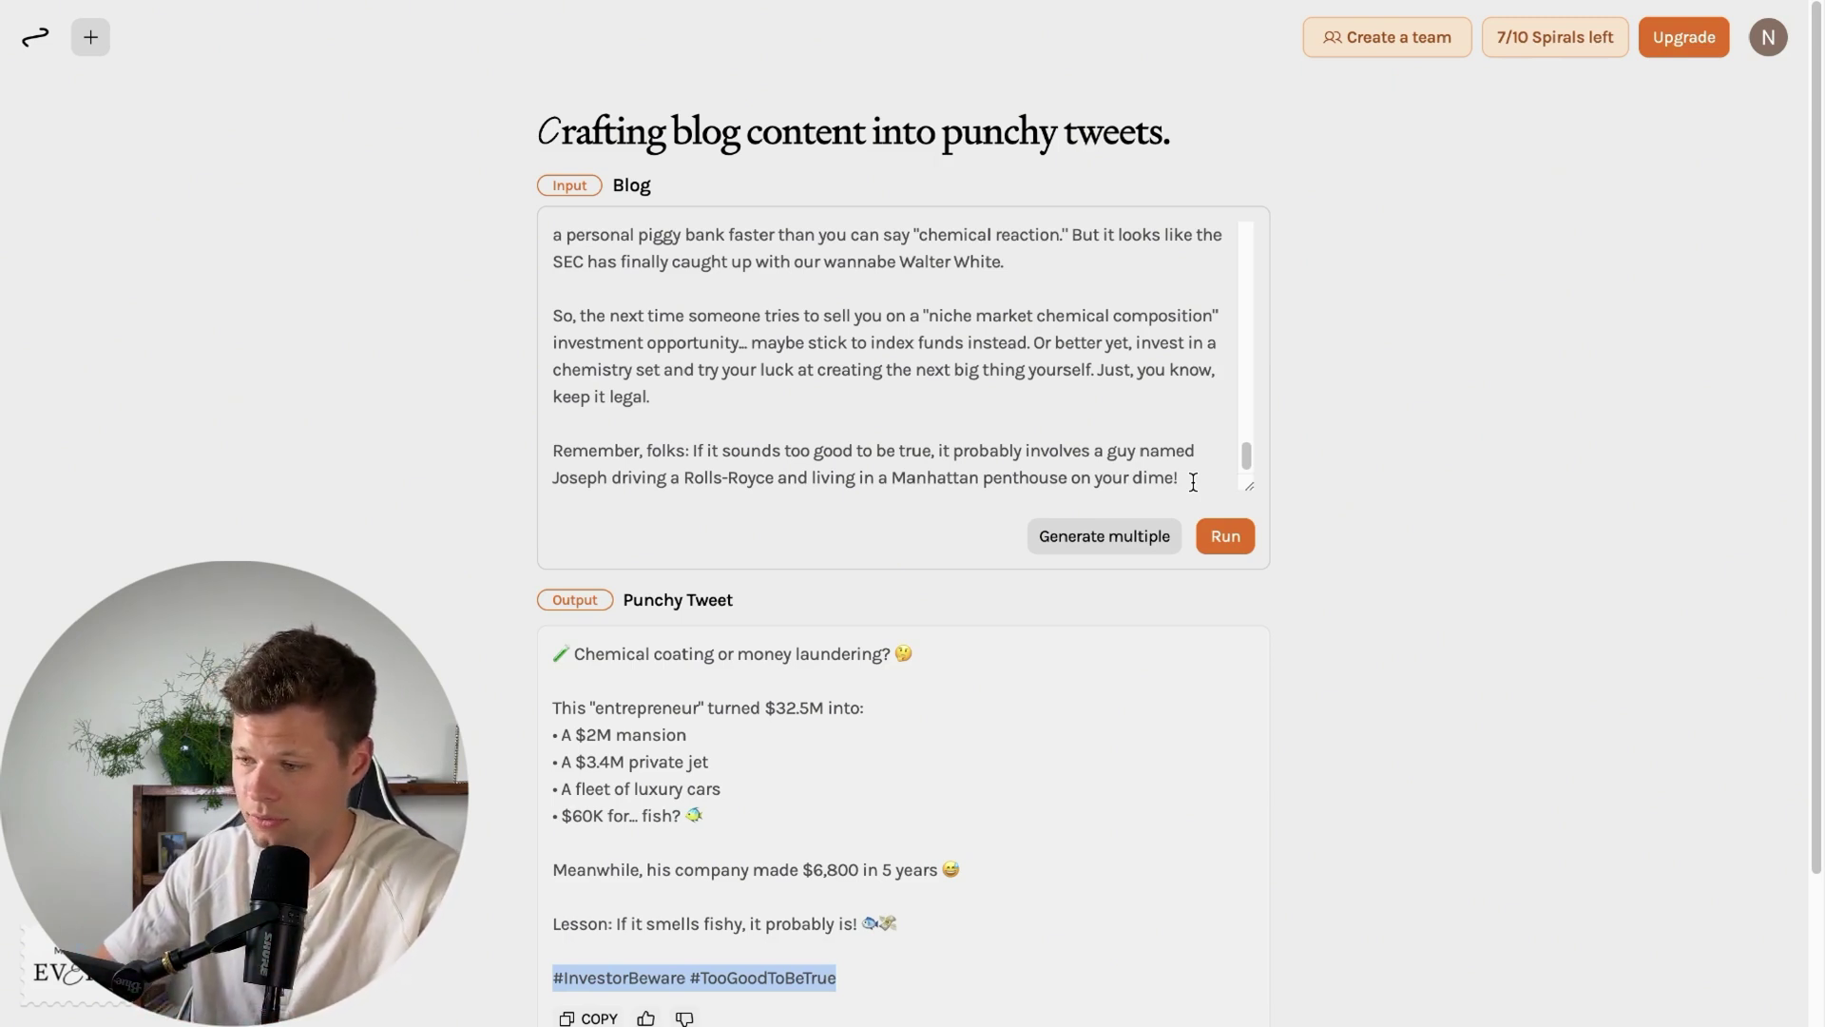
- Select the full Blog input text for reuse and search the public Spirals for "video"
drag(1193, 482, 471, 133)
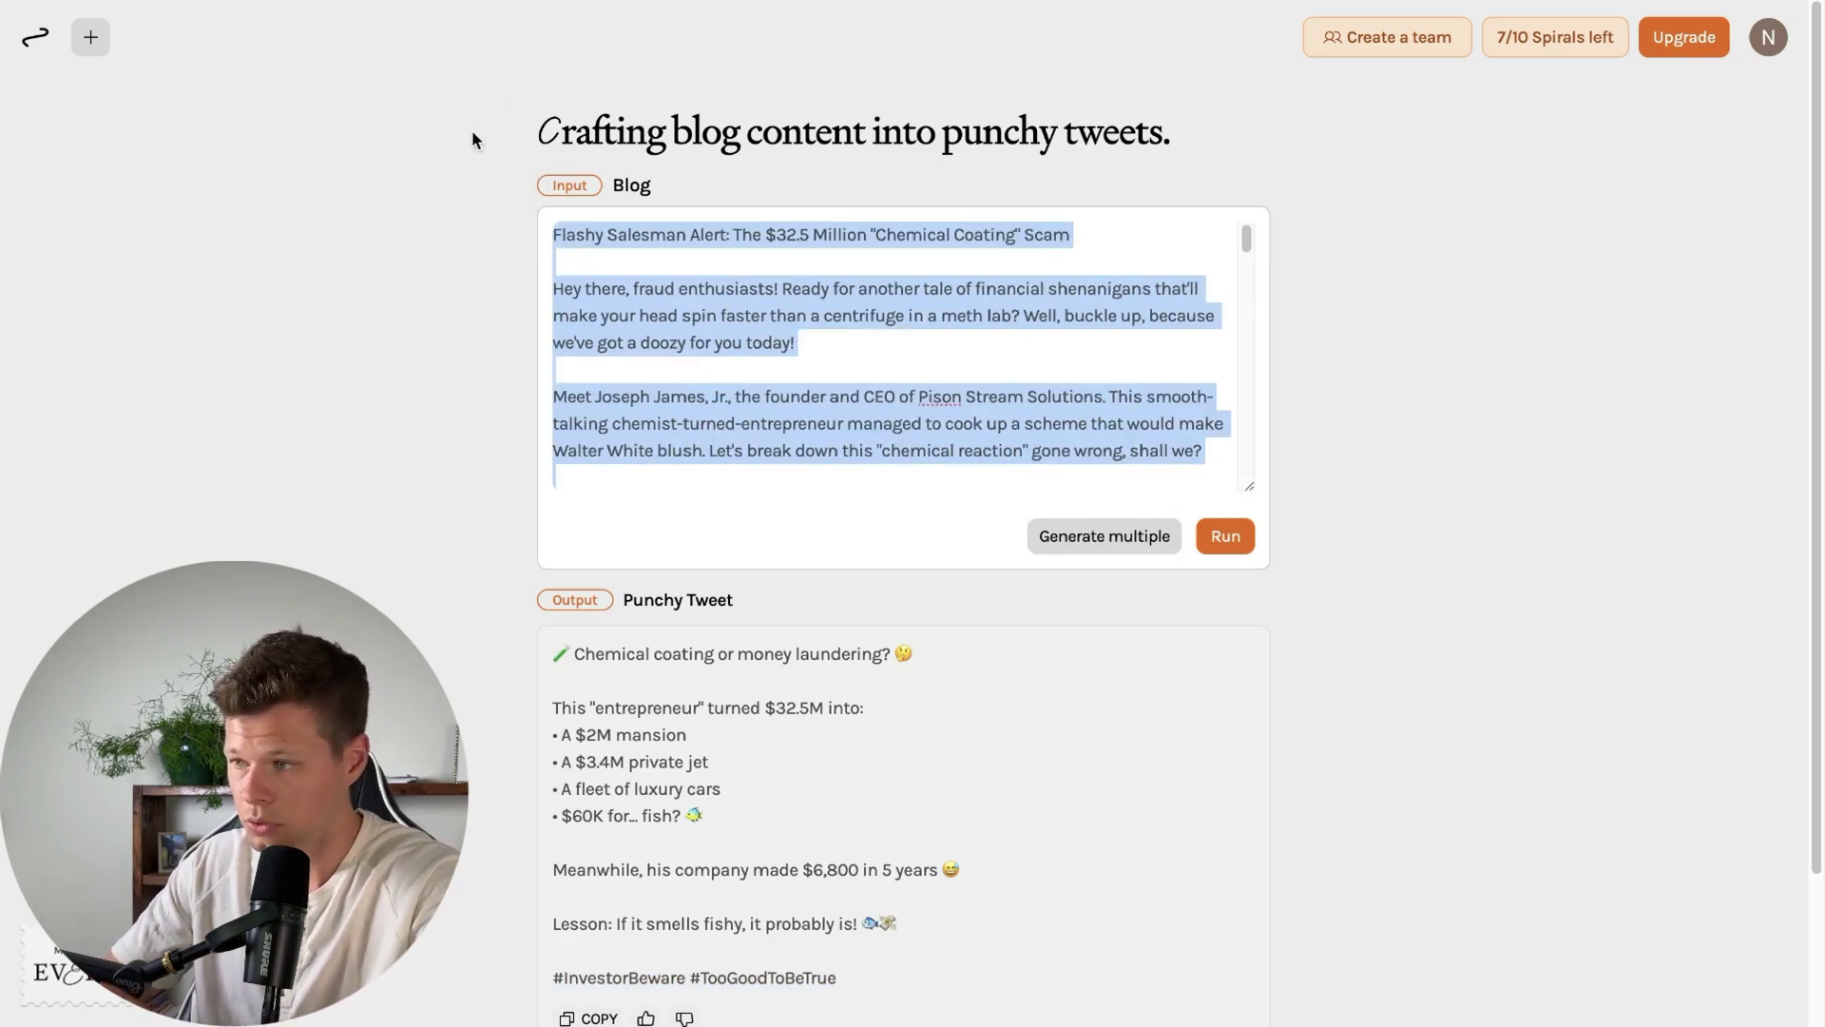
click(35, 38)
click(938, 201)
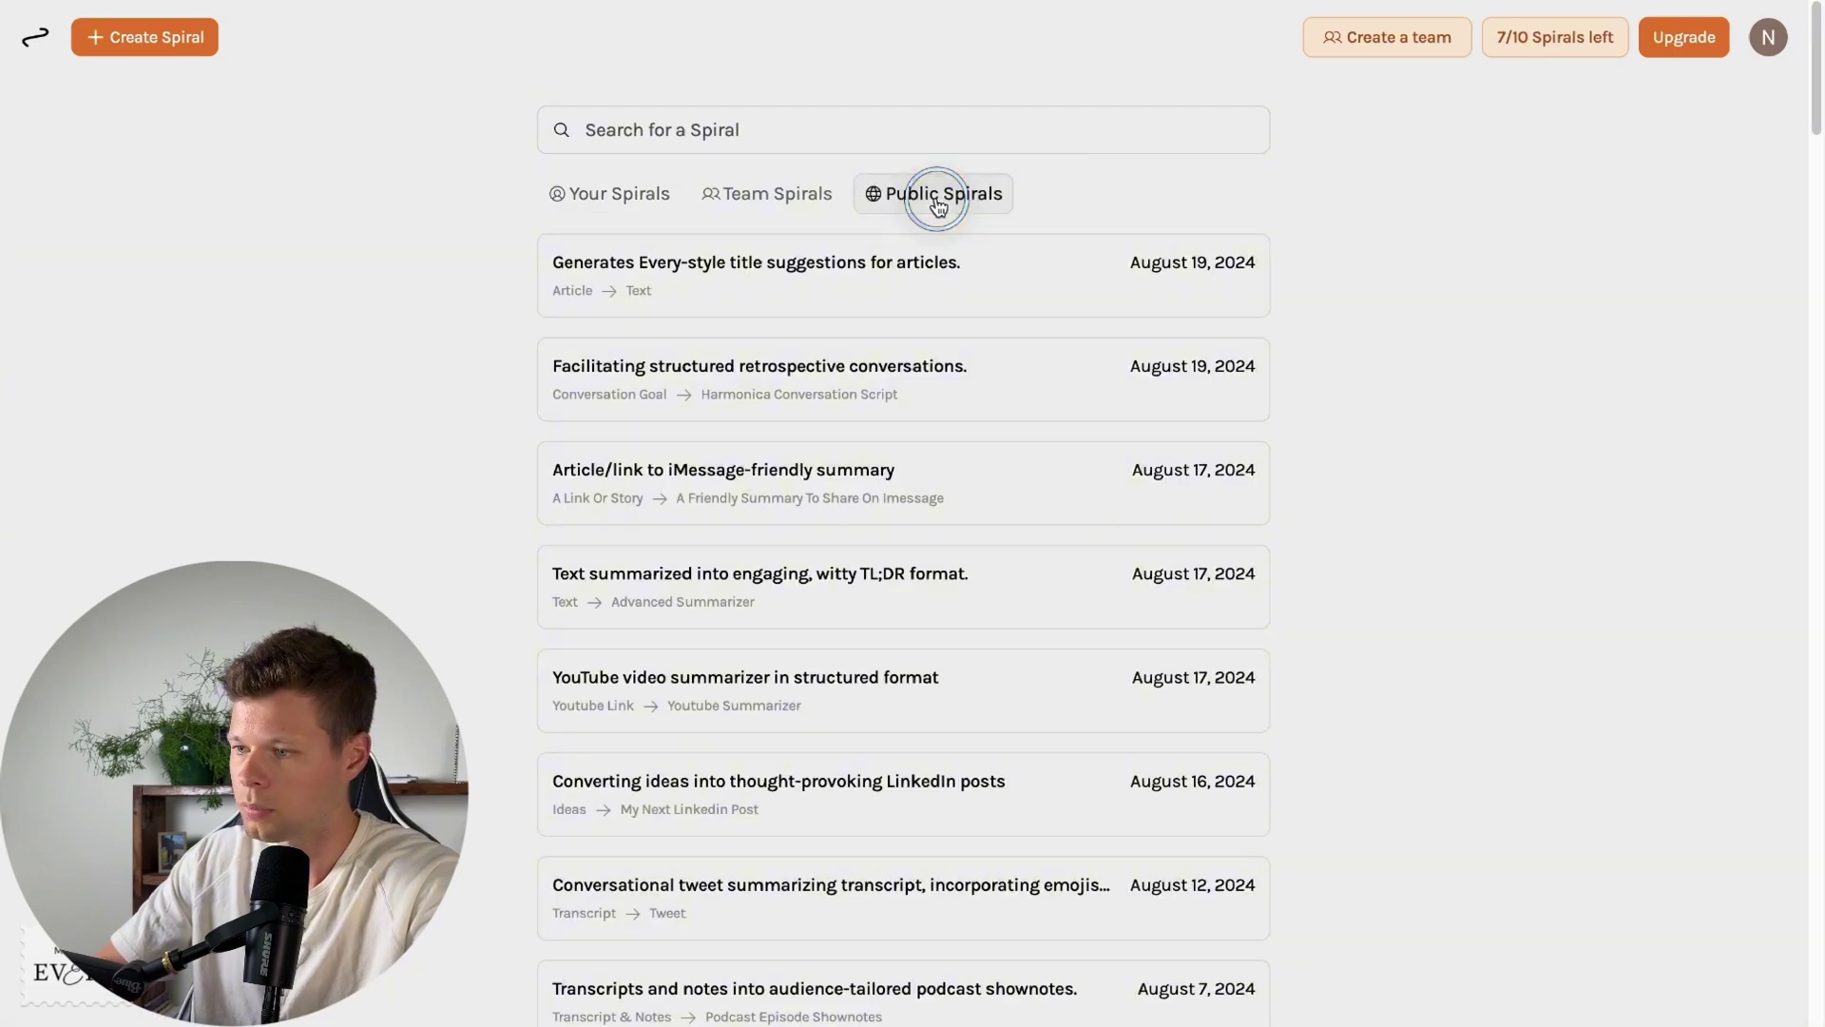
click(788, 134)
text(s)
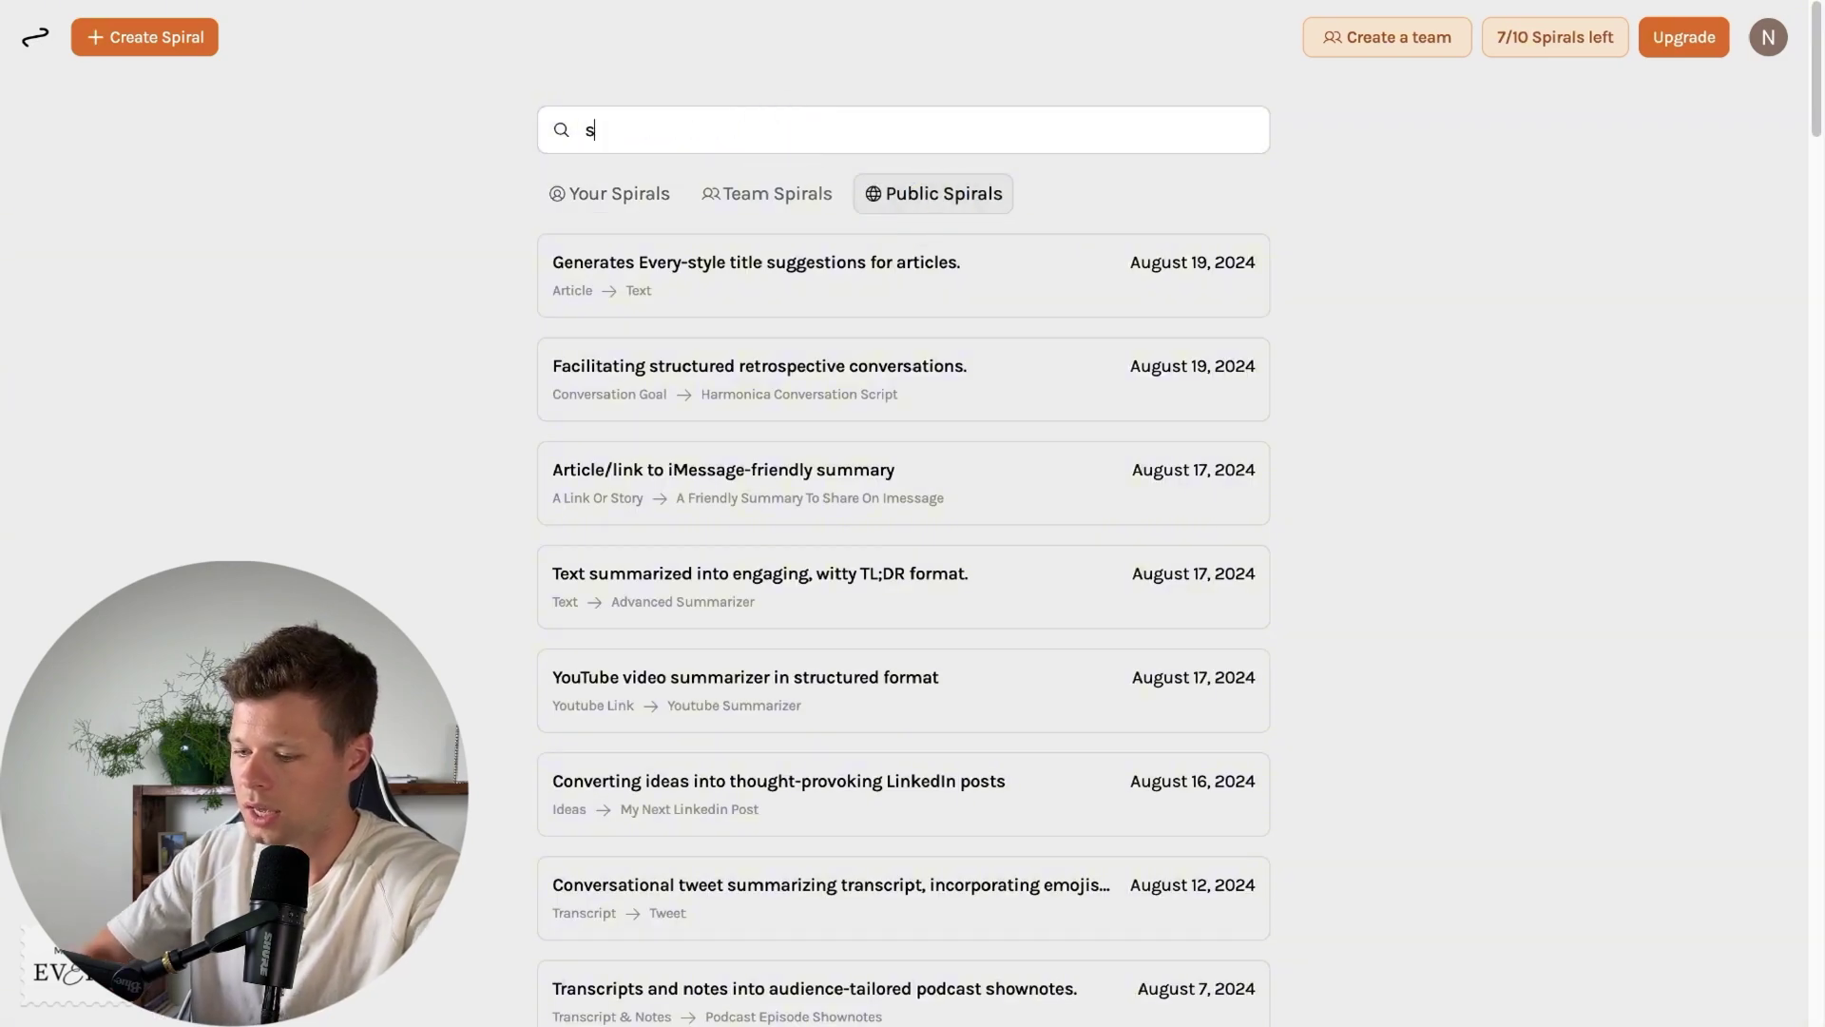
key(BackSpace)
text(video)
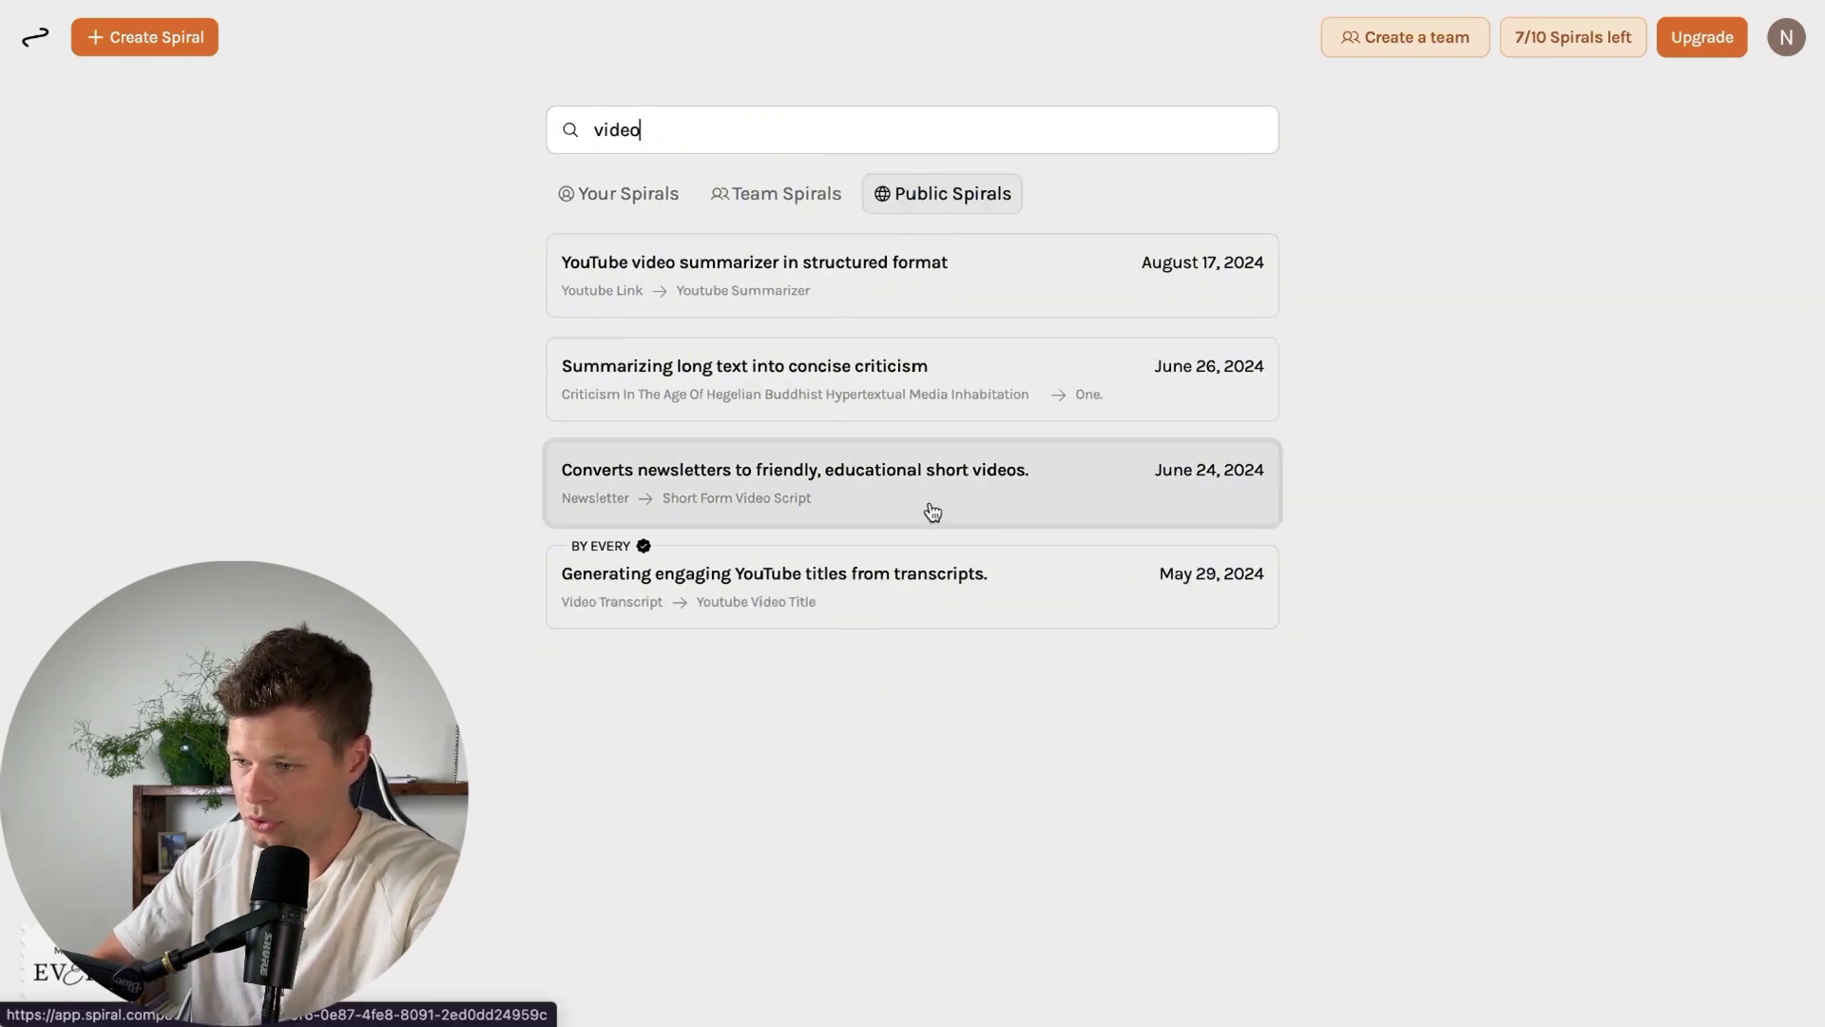
- Open the "Converts newsletters to friendly, educational short videos." Spiral and run it with the newsletter post as the Newsletter input
click(930, 490)
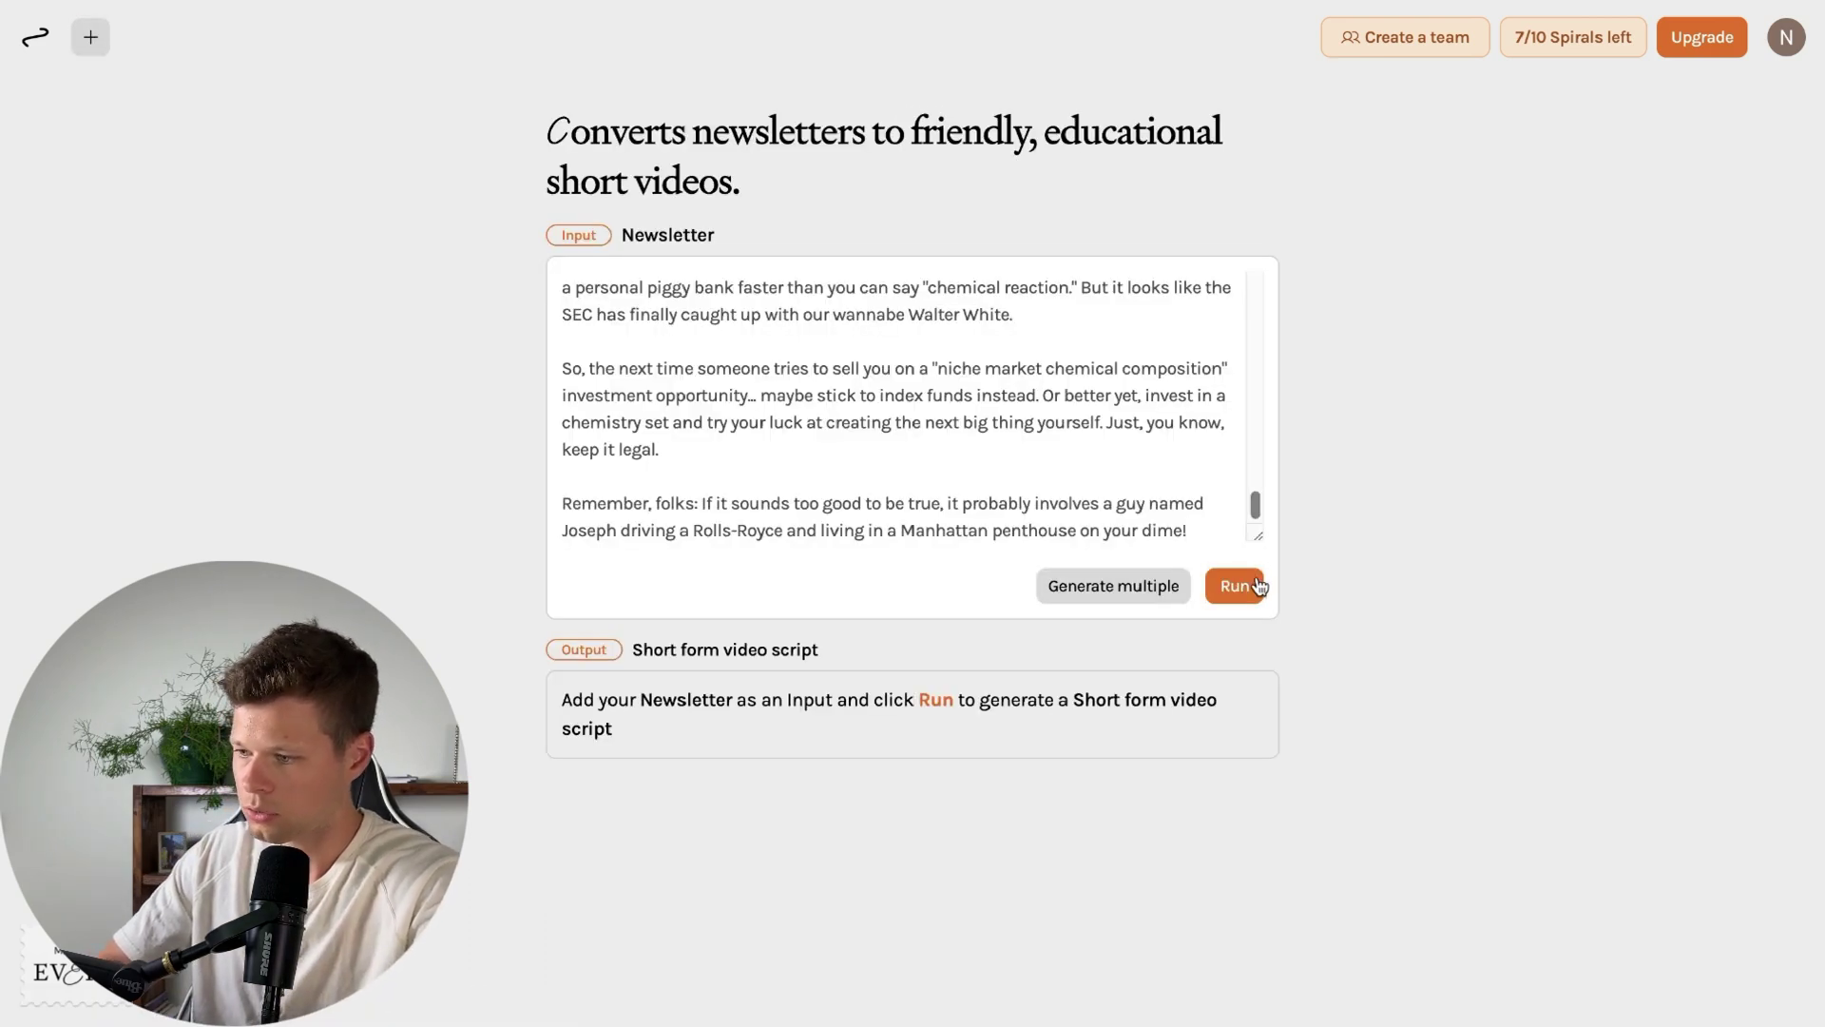
click(1229, 586)
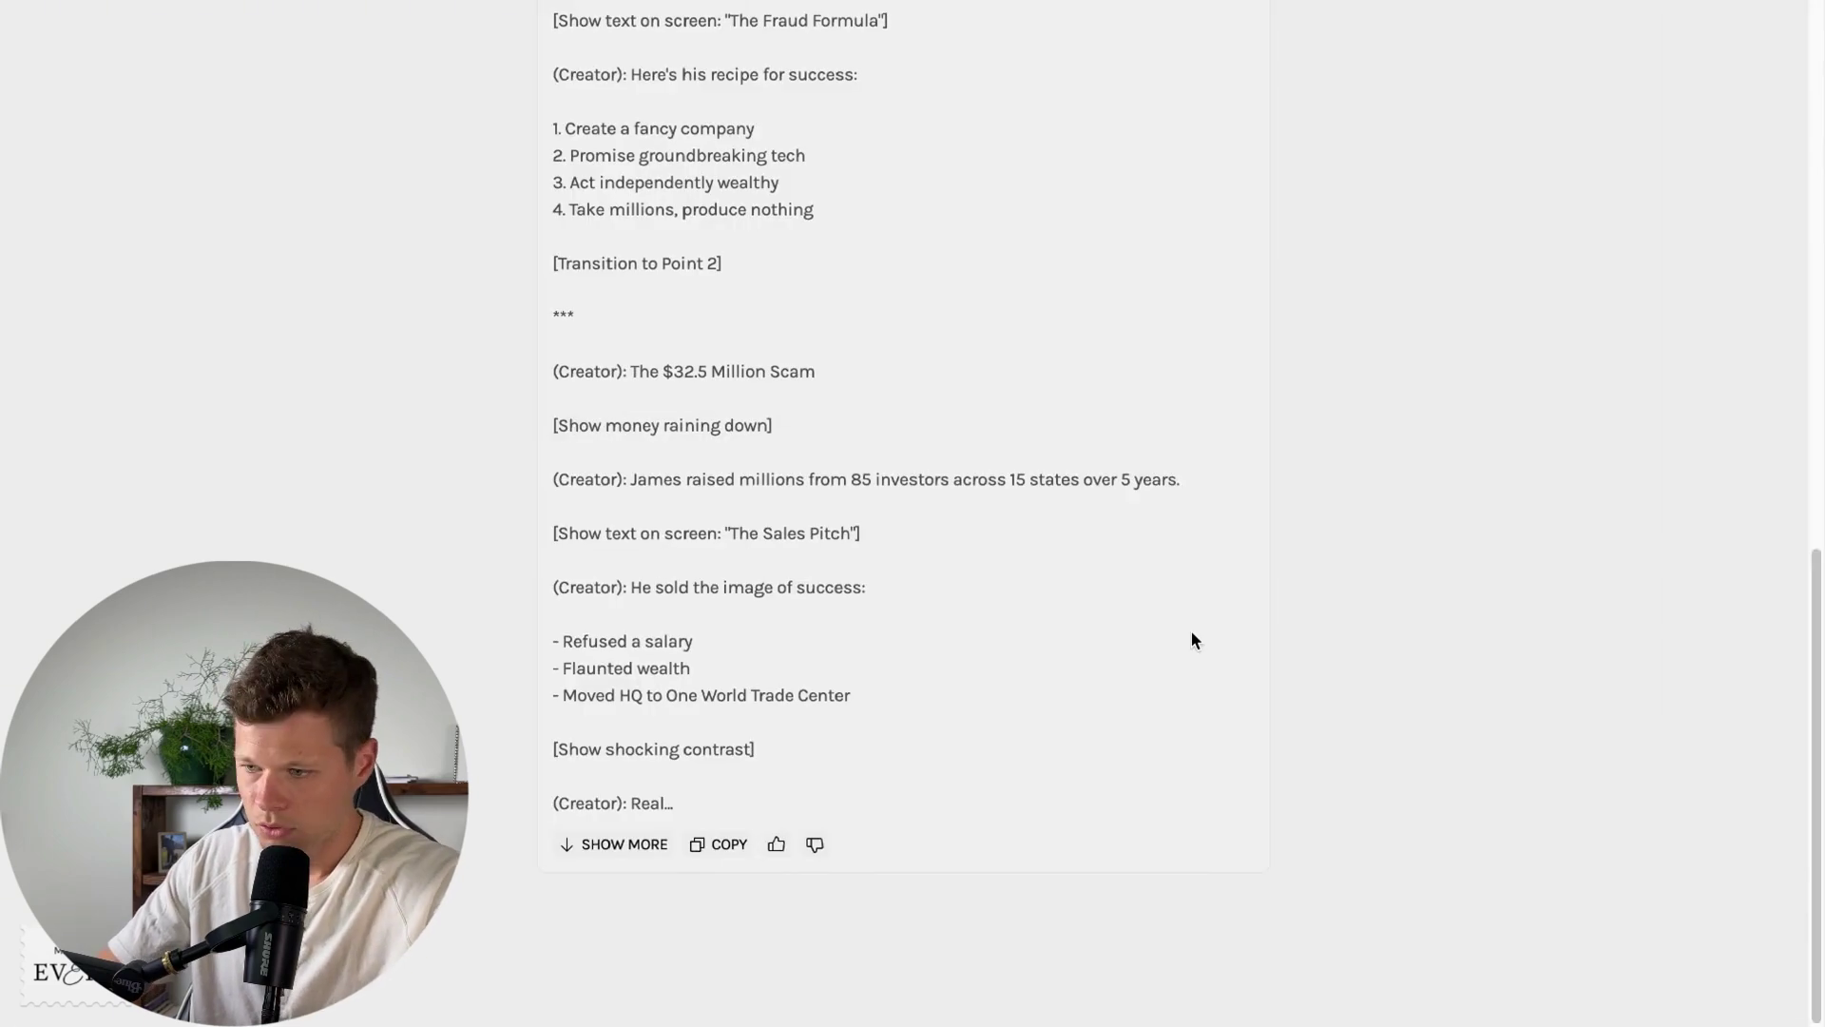
- Read the generated short form video script, examining its opening hook, on-screen text cues, "The Fraud Formula" list and transitions
scroll(1190, 630, up, 7)
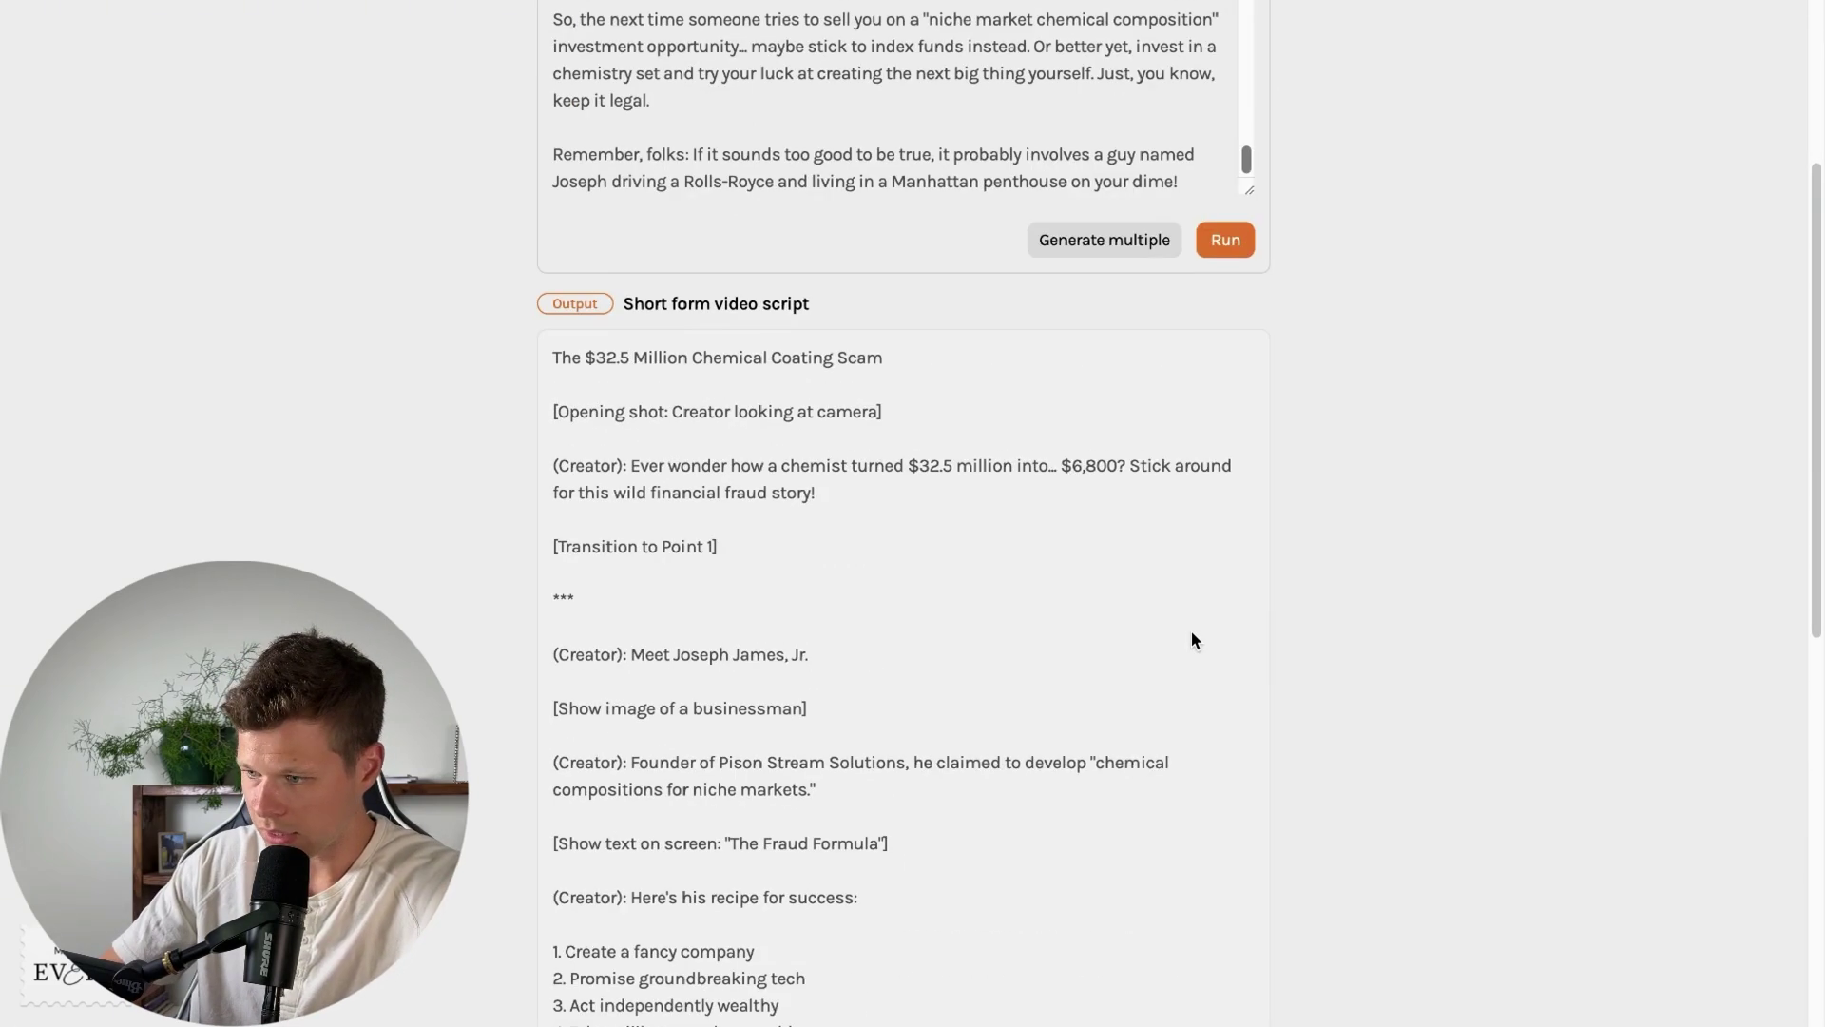
scroll(1190, 630, down, 3)
scroll(1190, 630, down, 8)
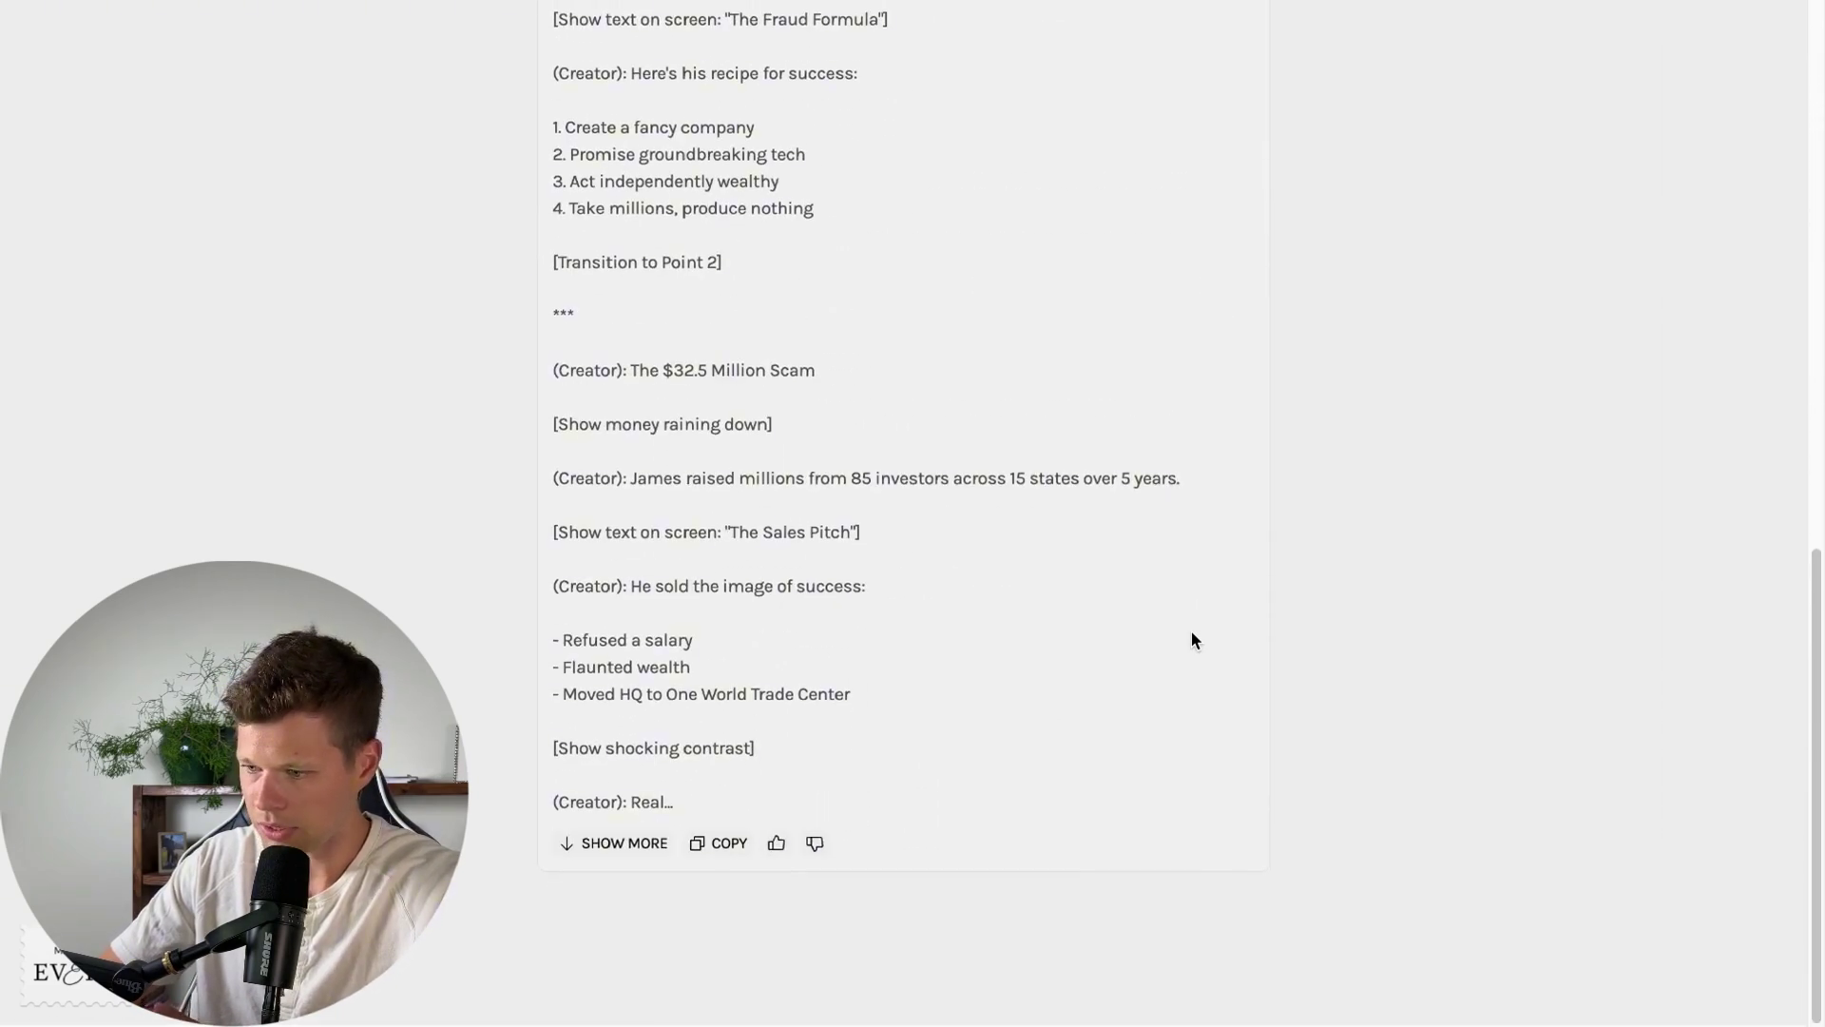
scroll(1190, 630, up, 7)
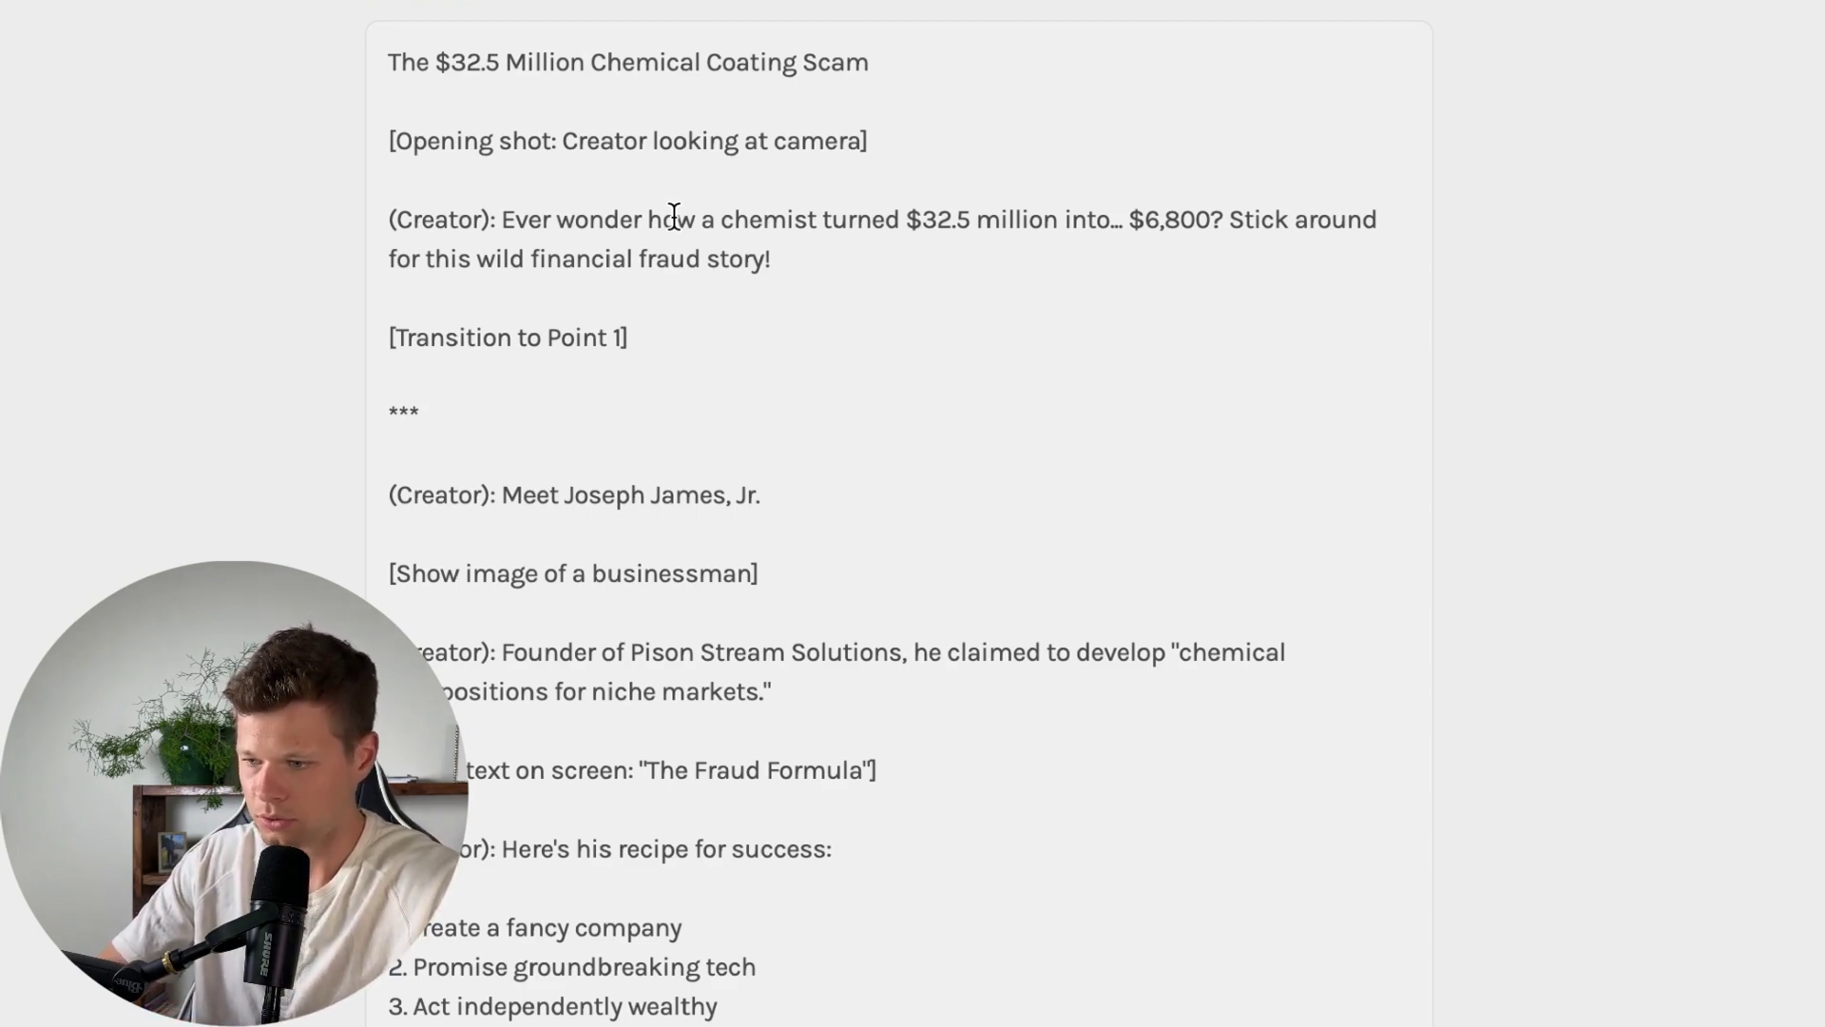
scroll(693, 413, down, 2)
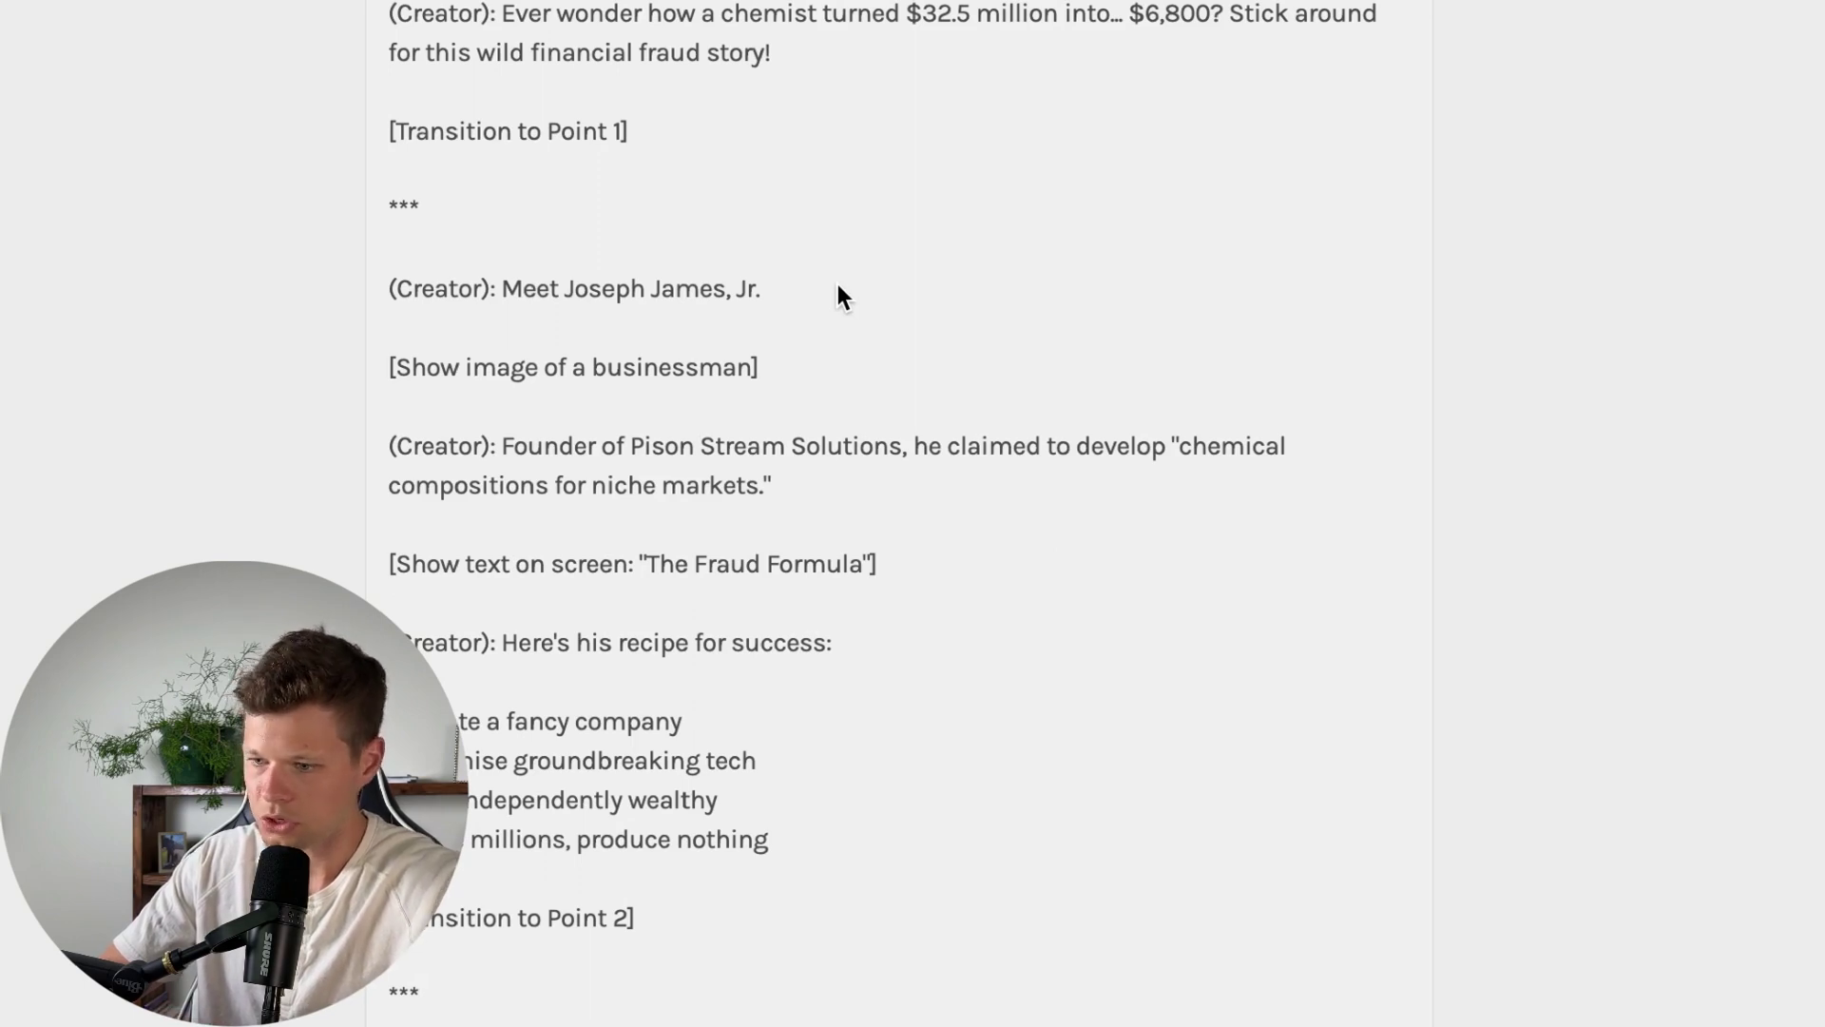
scroll(837, 283, down, 1)
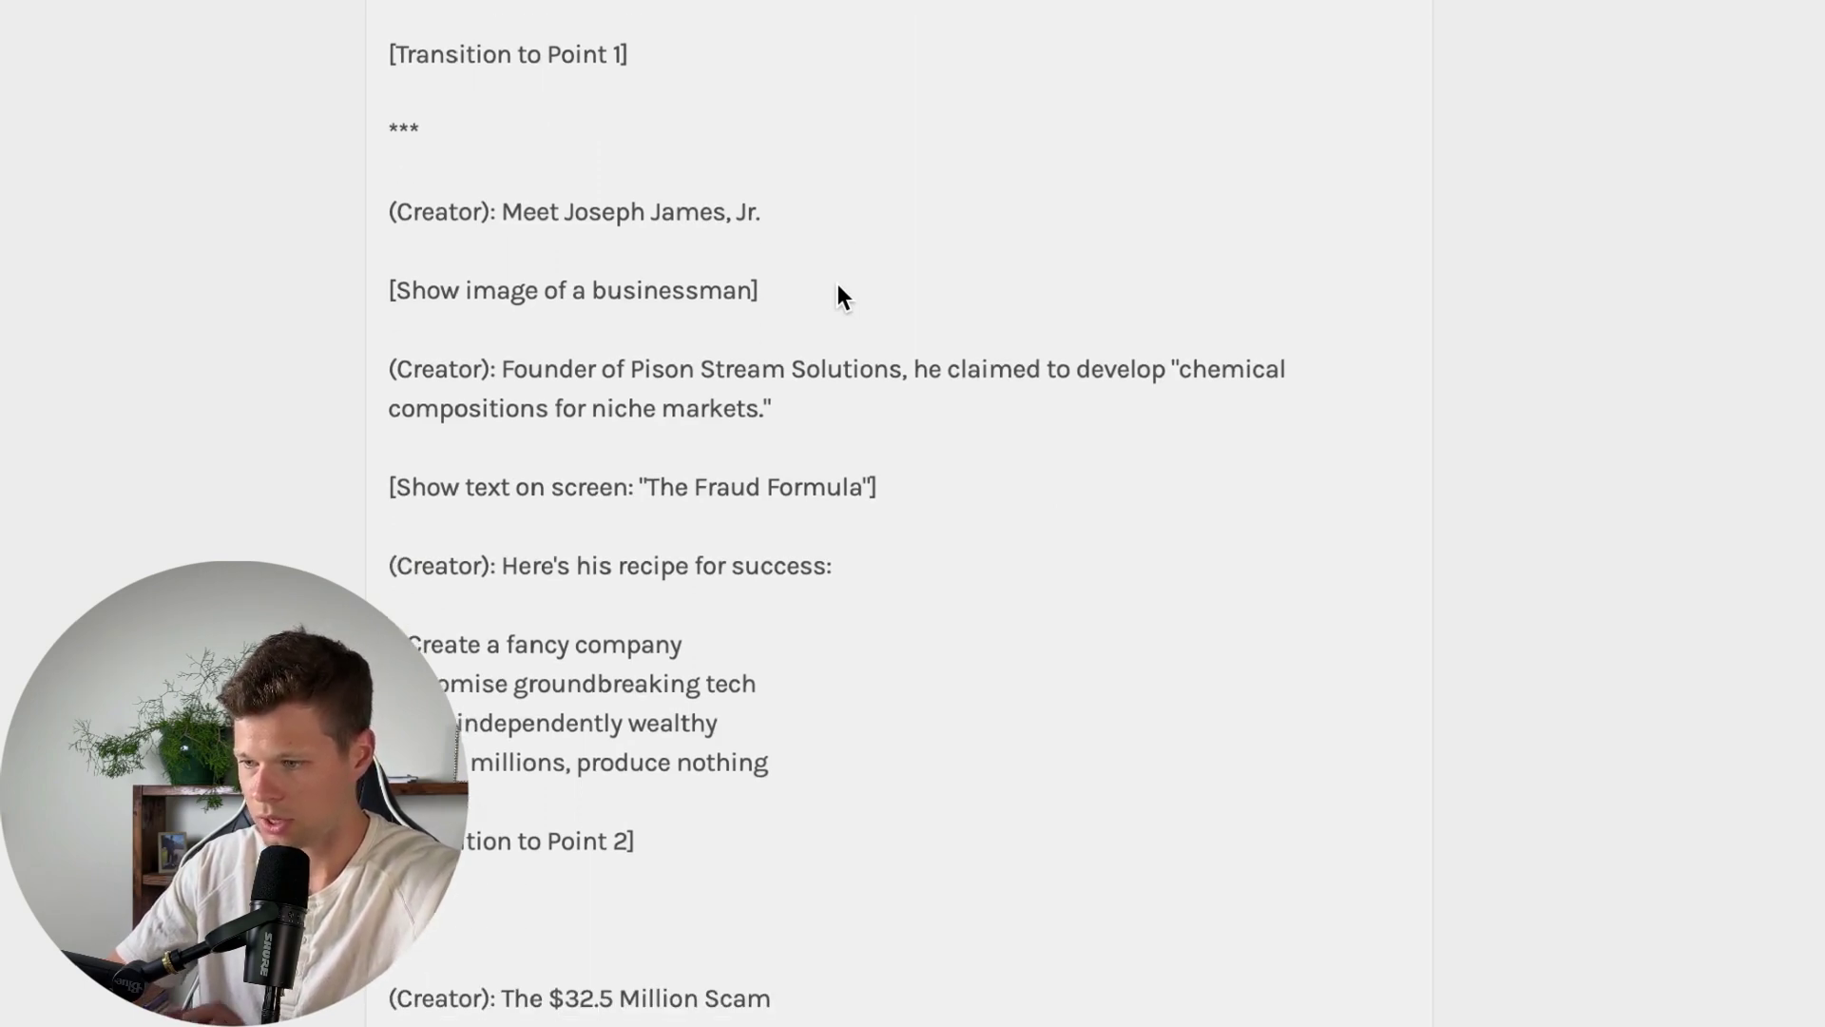
scroll(836, 290, down, 2)
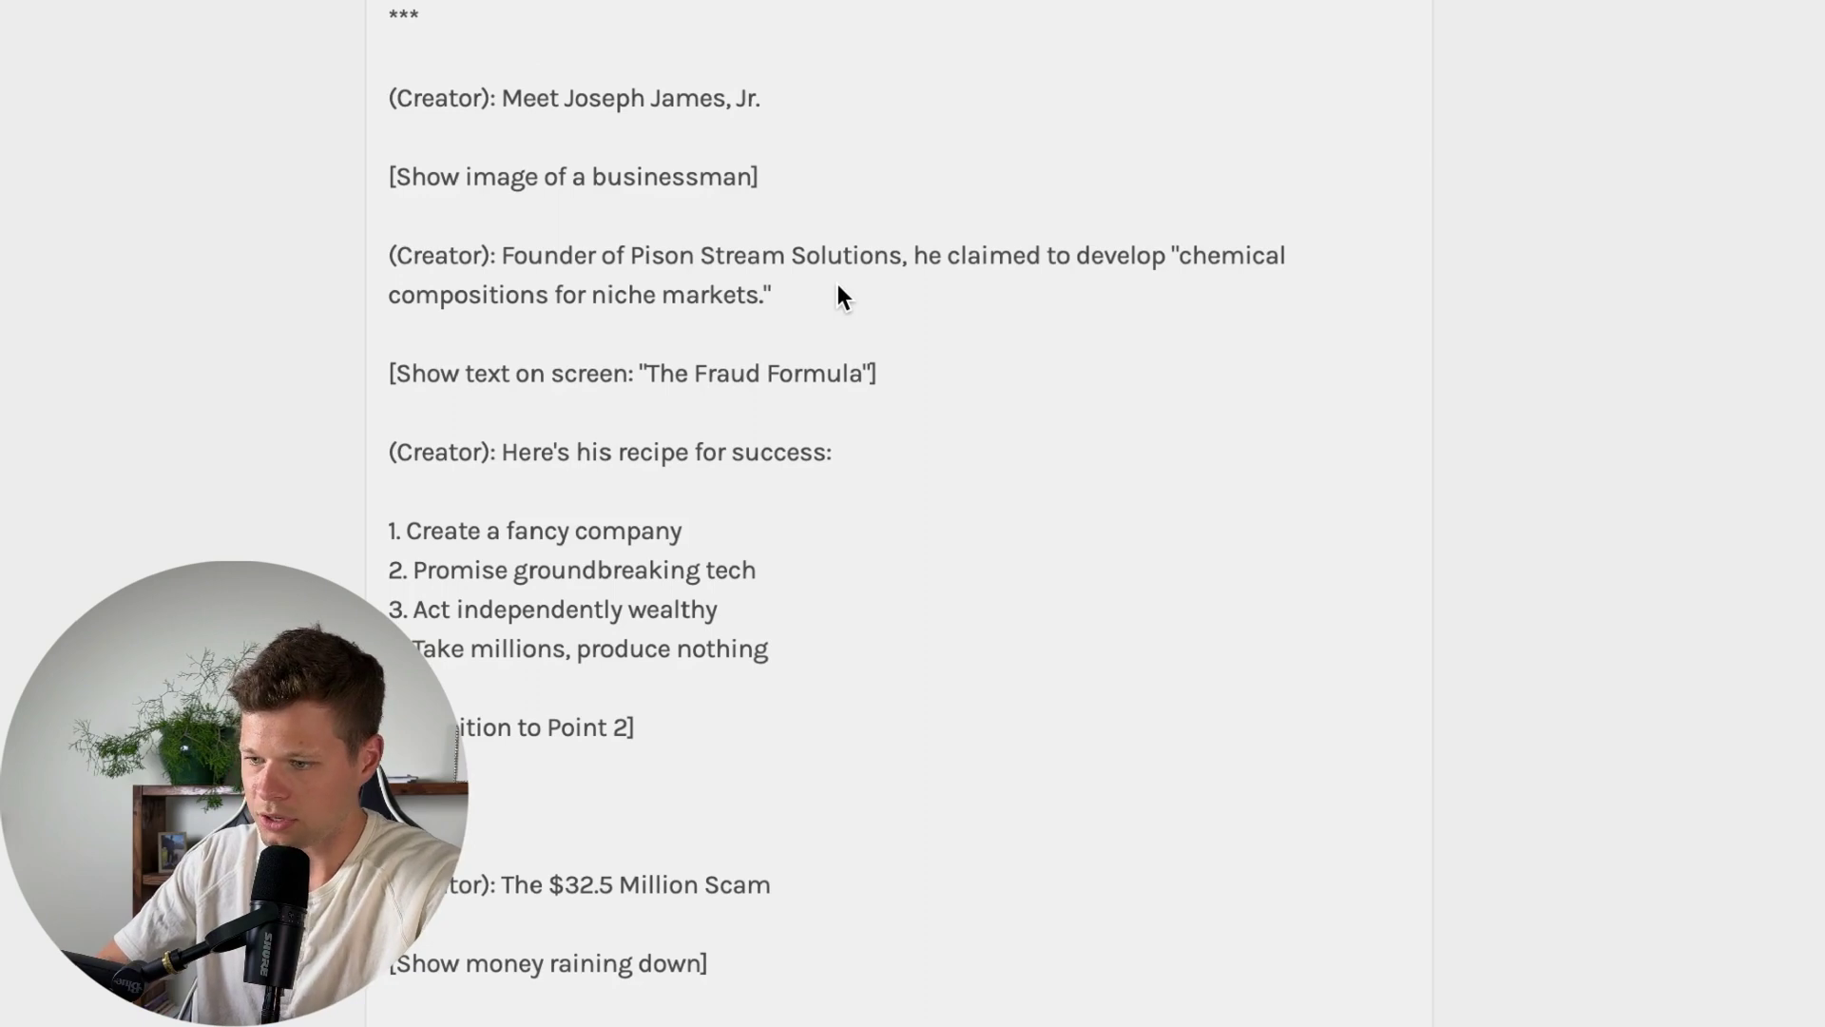
scroll(951, 304, down, 1)
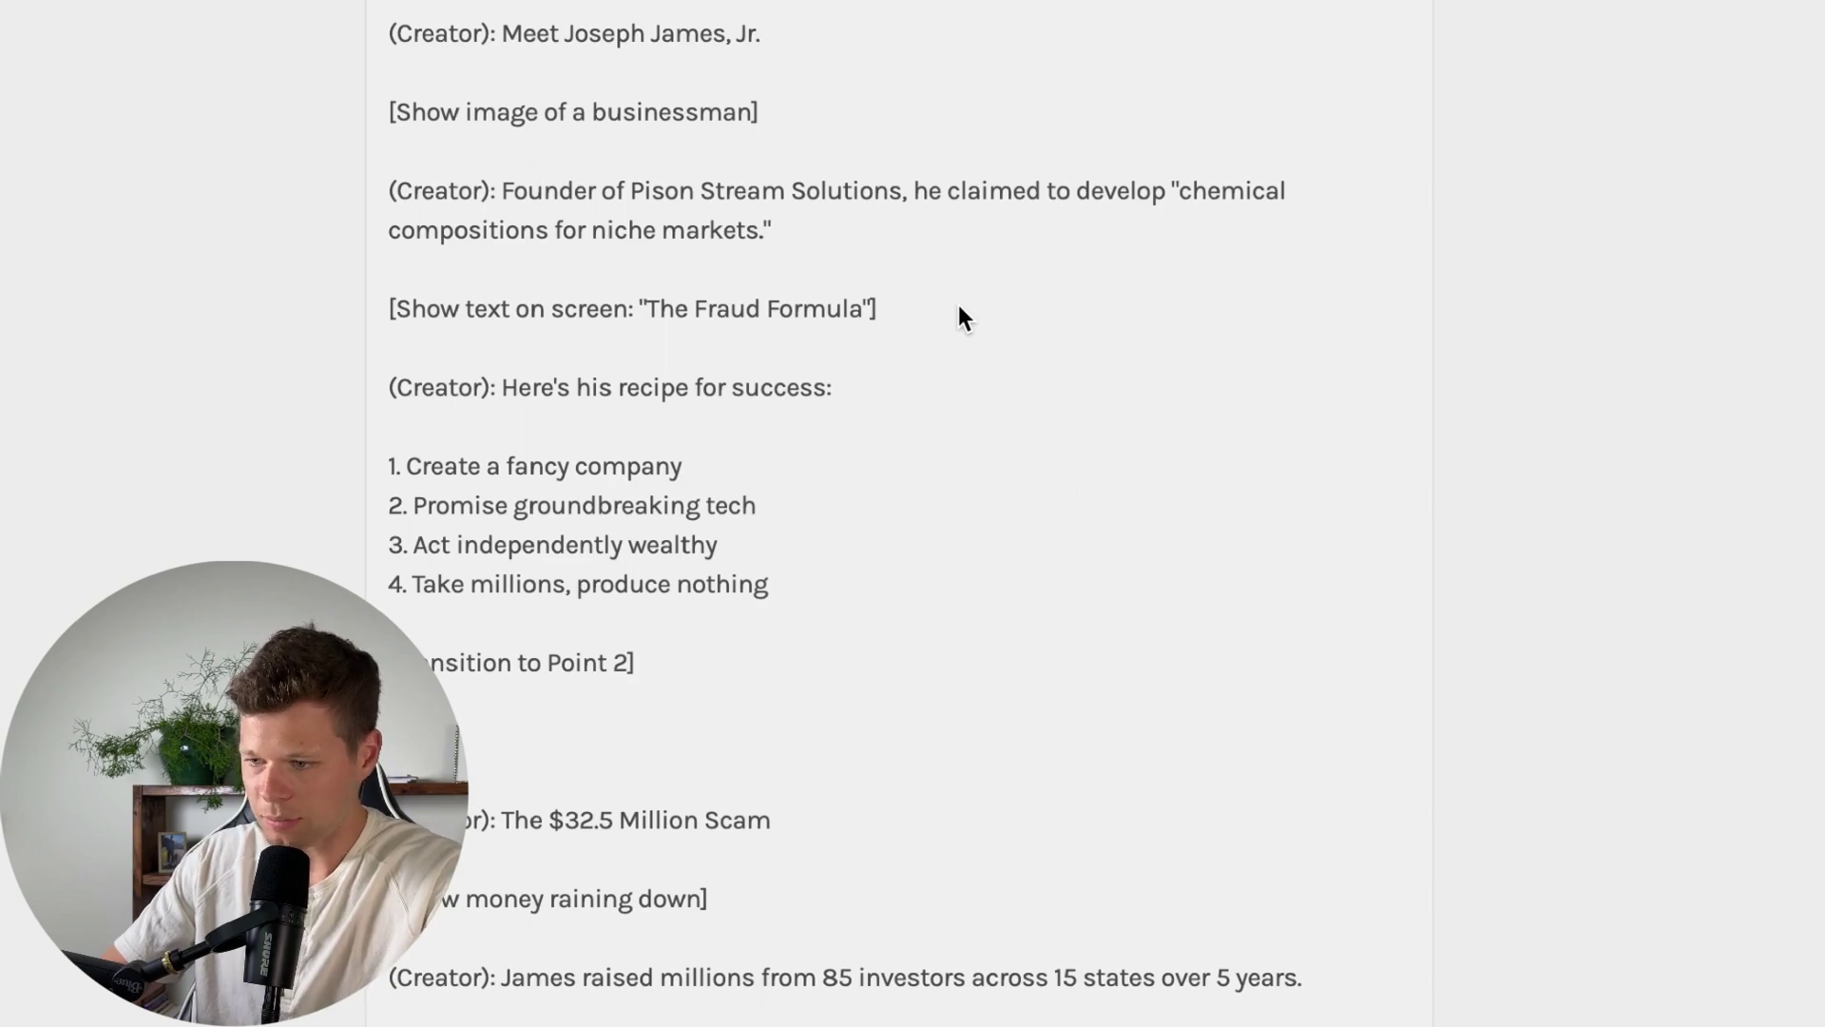
scroll(958, 306, down, 6)
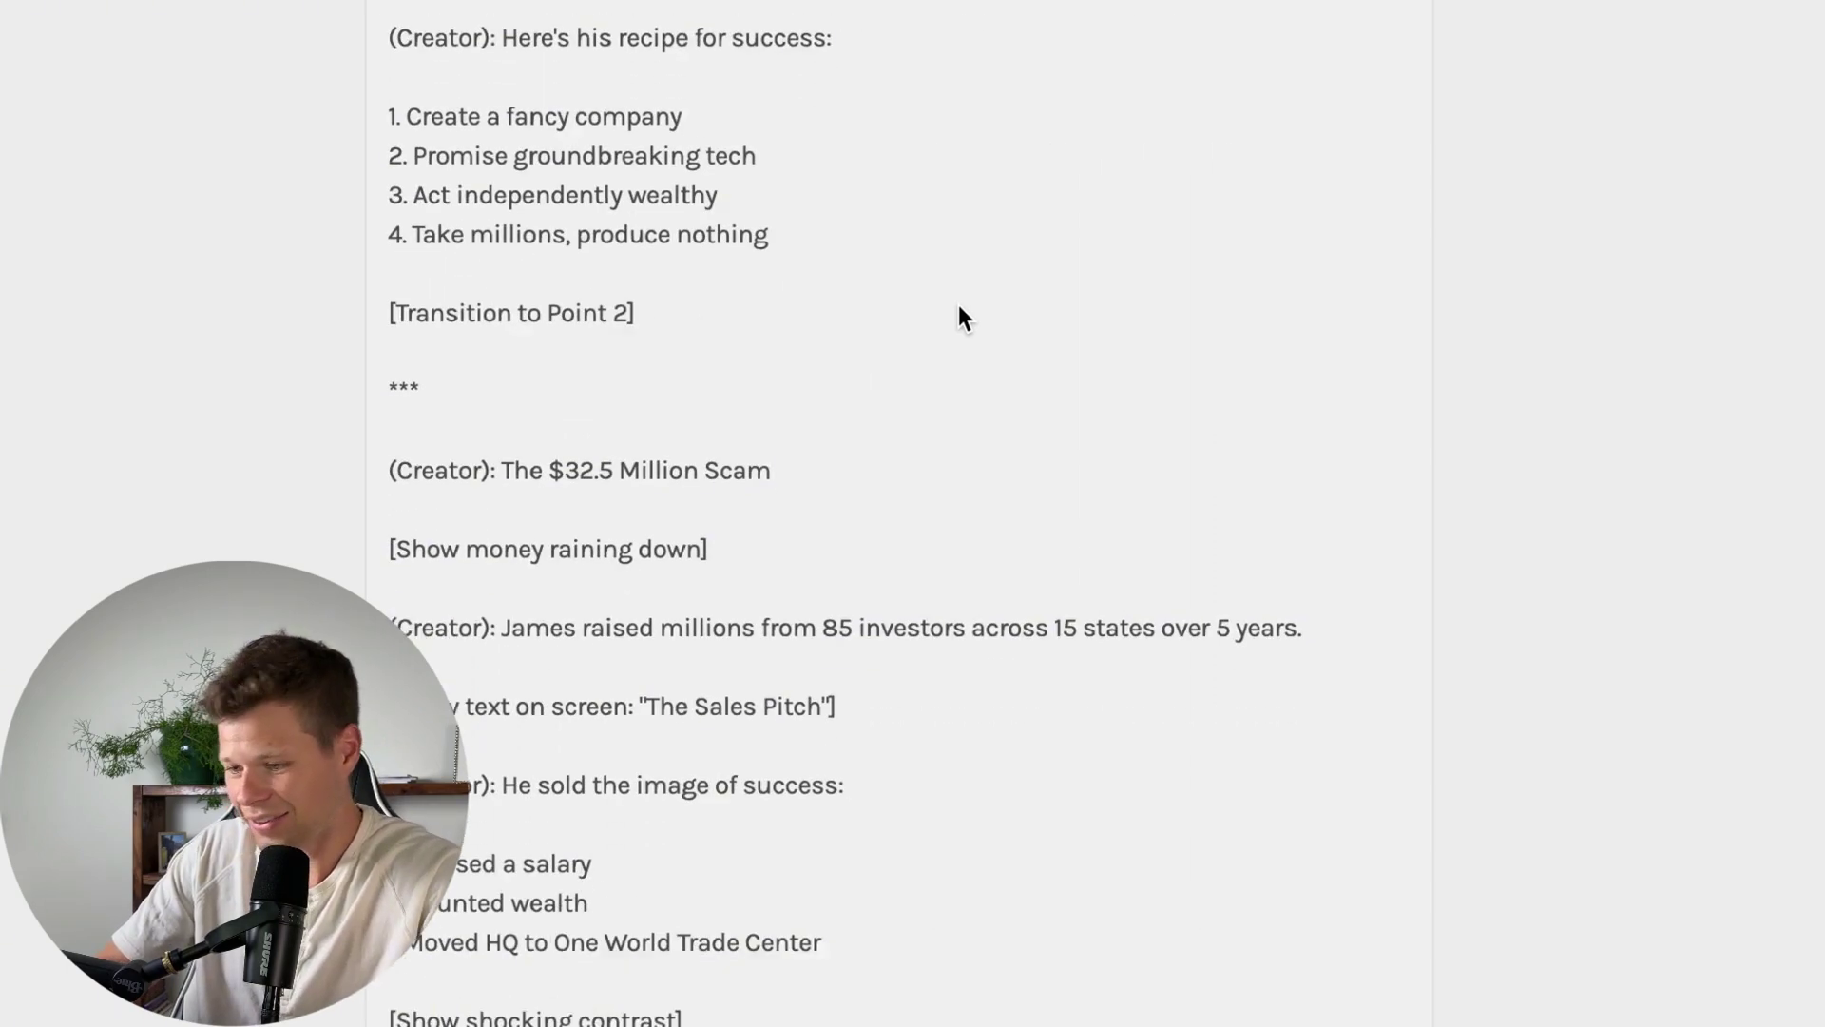
scroll(1049, 424, up, 6)
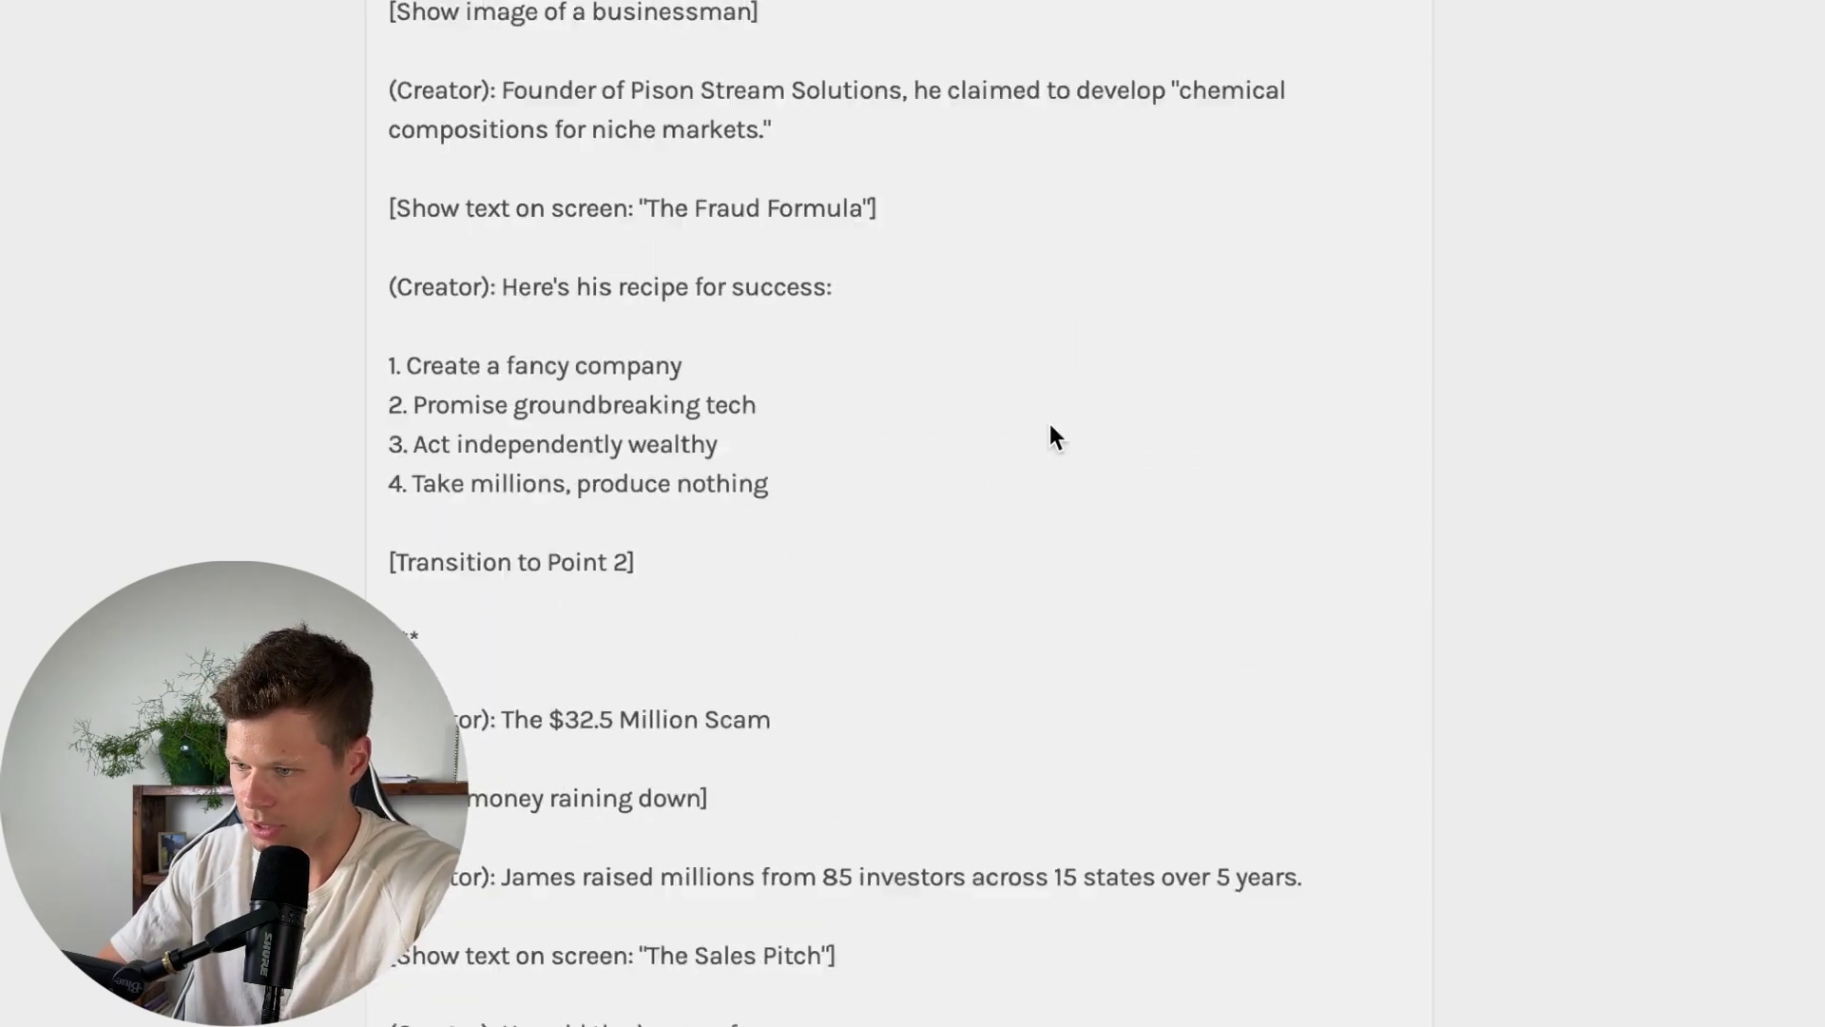
scroll(1050, 424, down, 5)
scroll(1049, 424, up, 9)
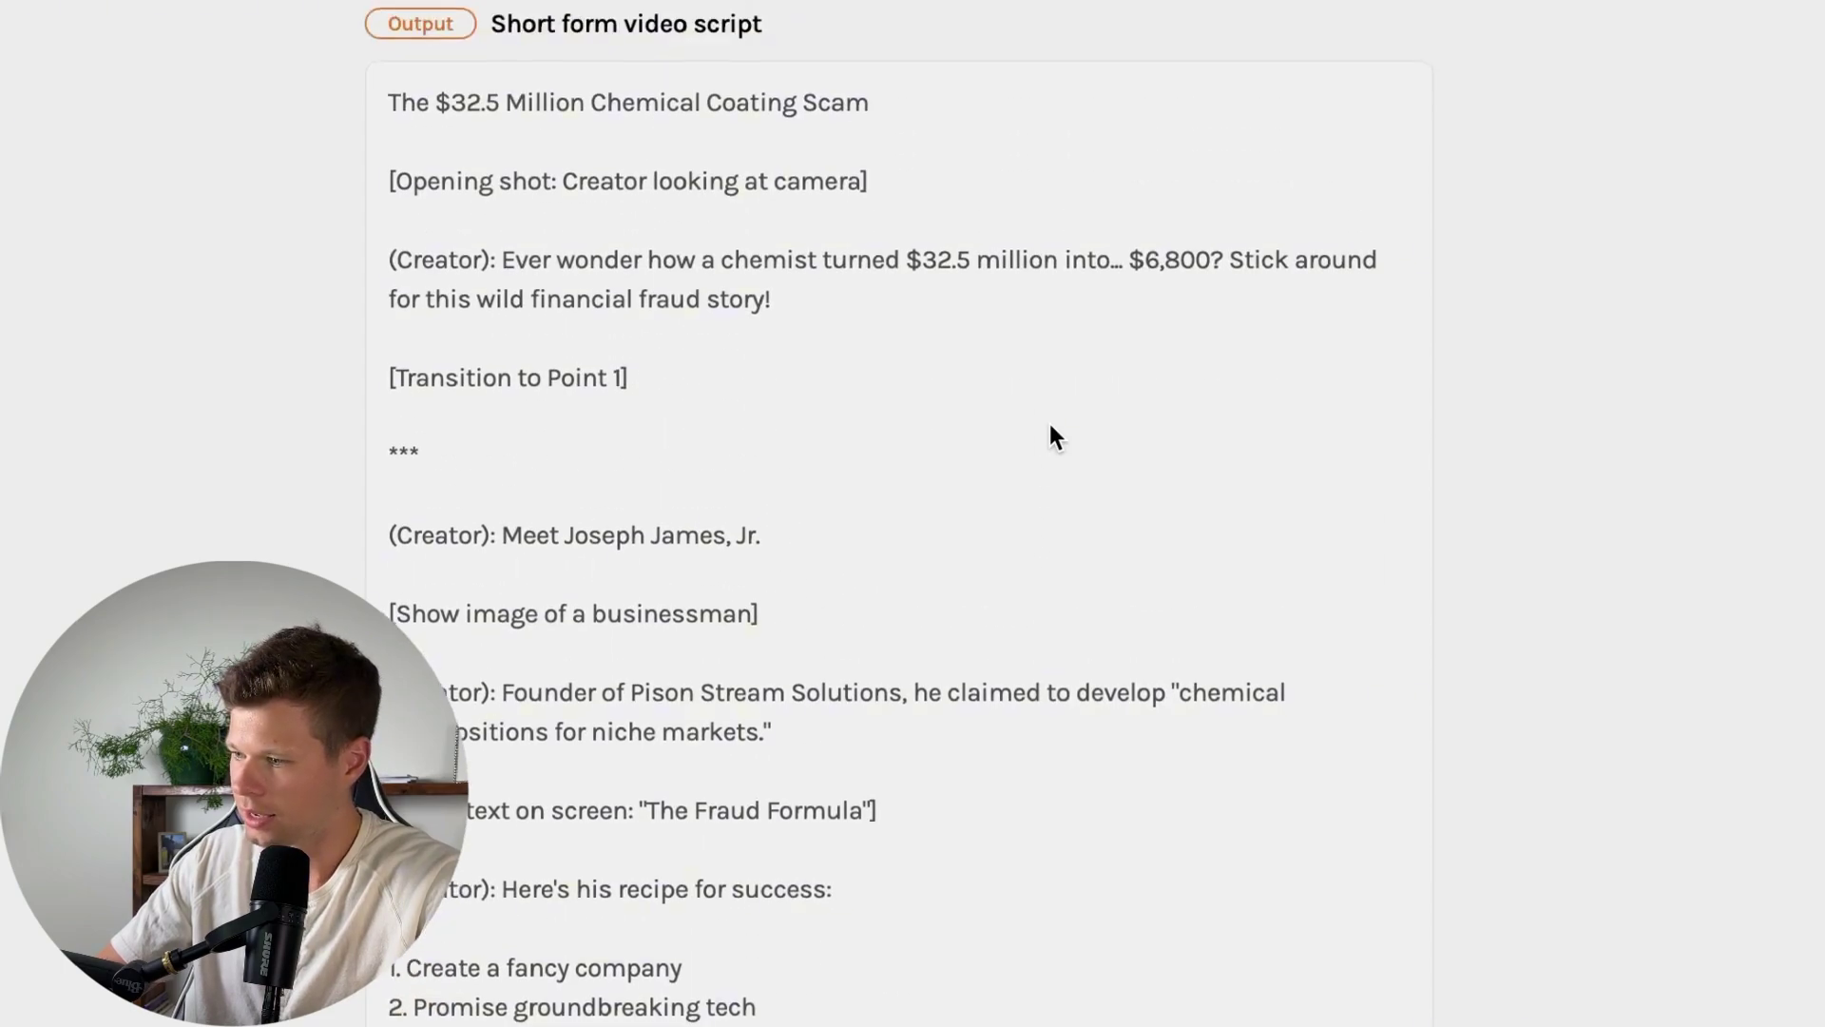
- Go over the video script again down to its last displayed lines, checking the "The Sales Pitch" part and overall structure
scroll(1050, 424, down, 10)
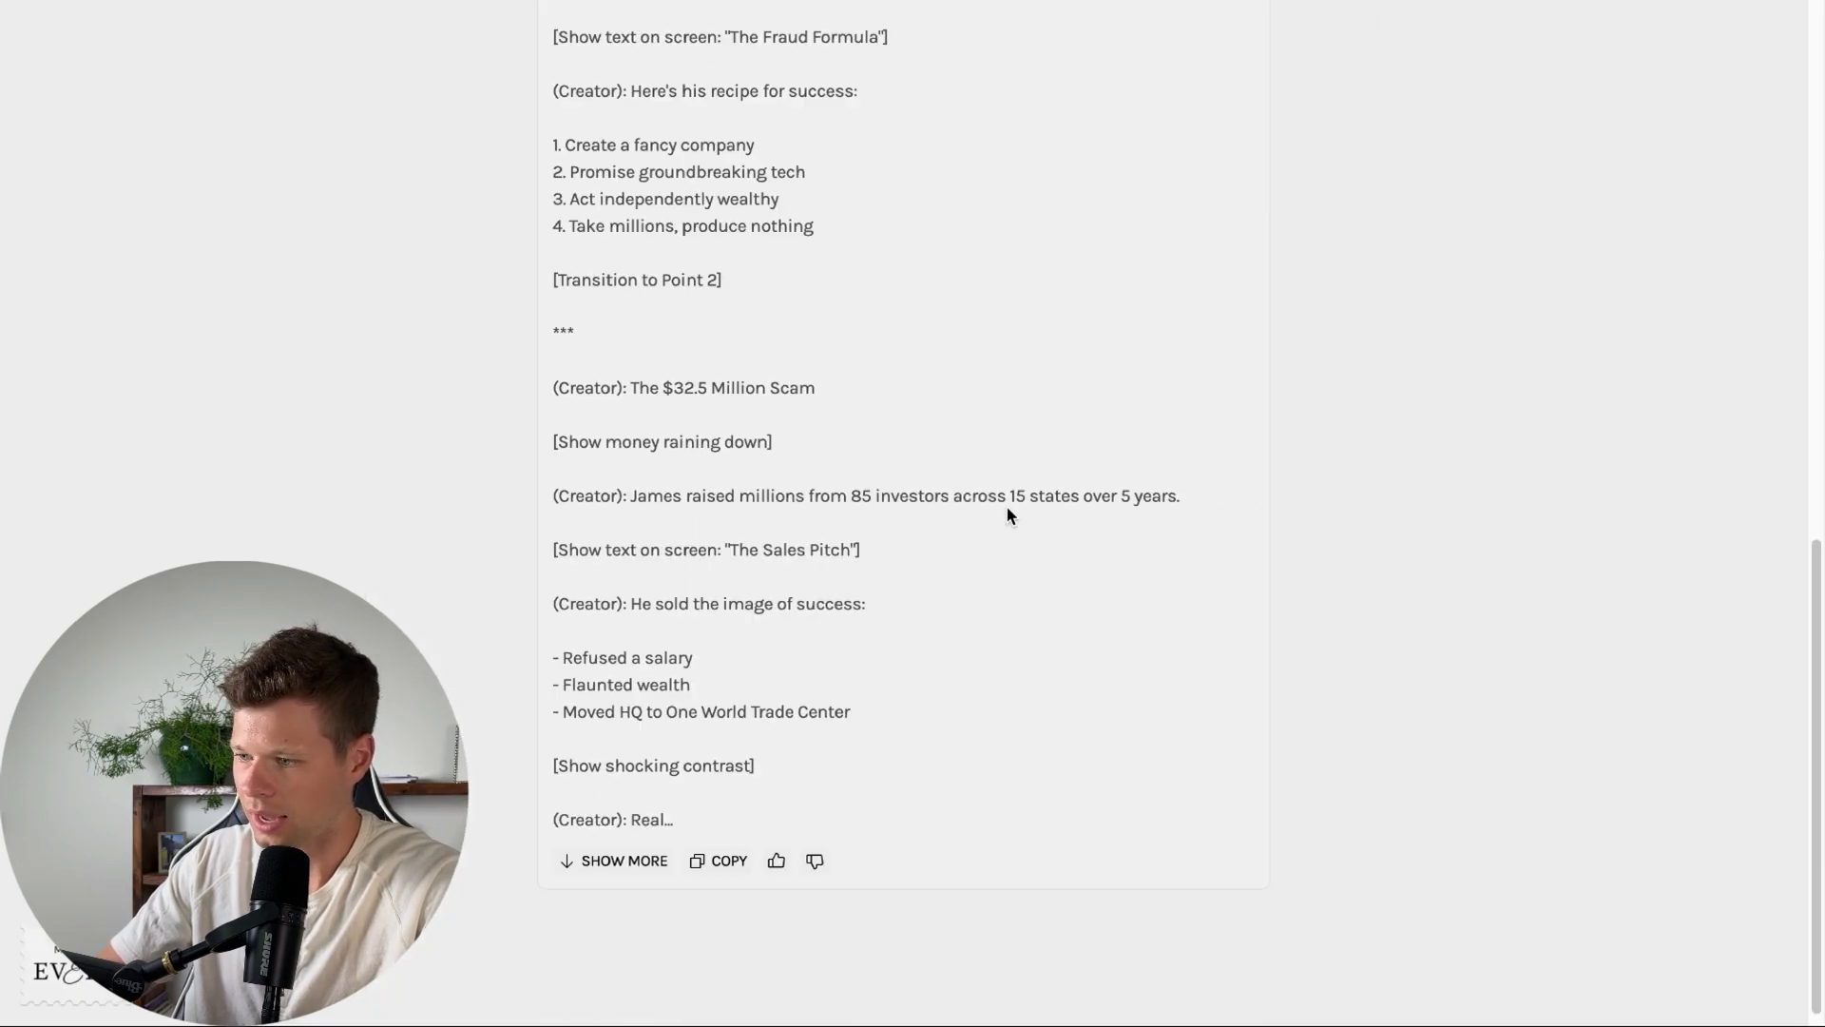
scroll(1010, 514, down, 1)
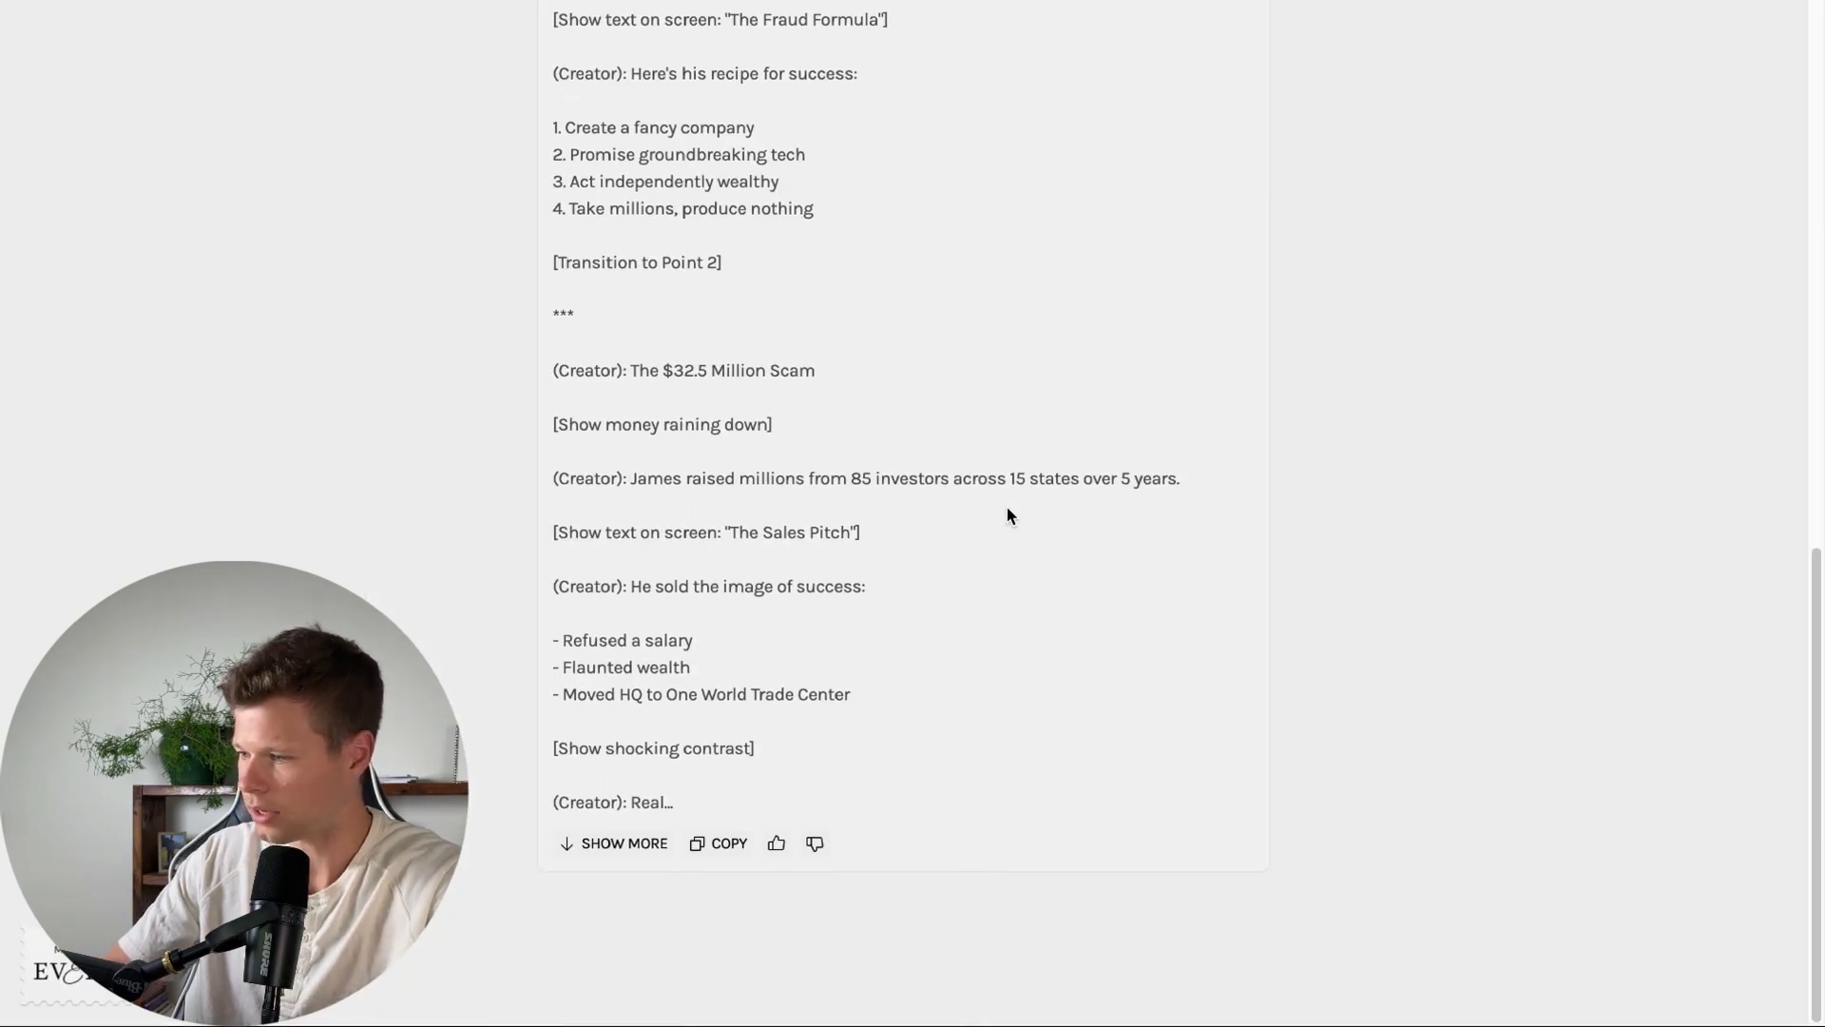
scroll(1010, 514, up, 4)
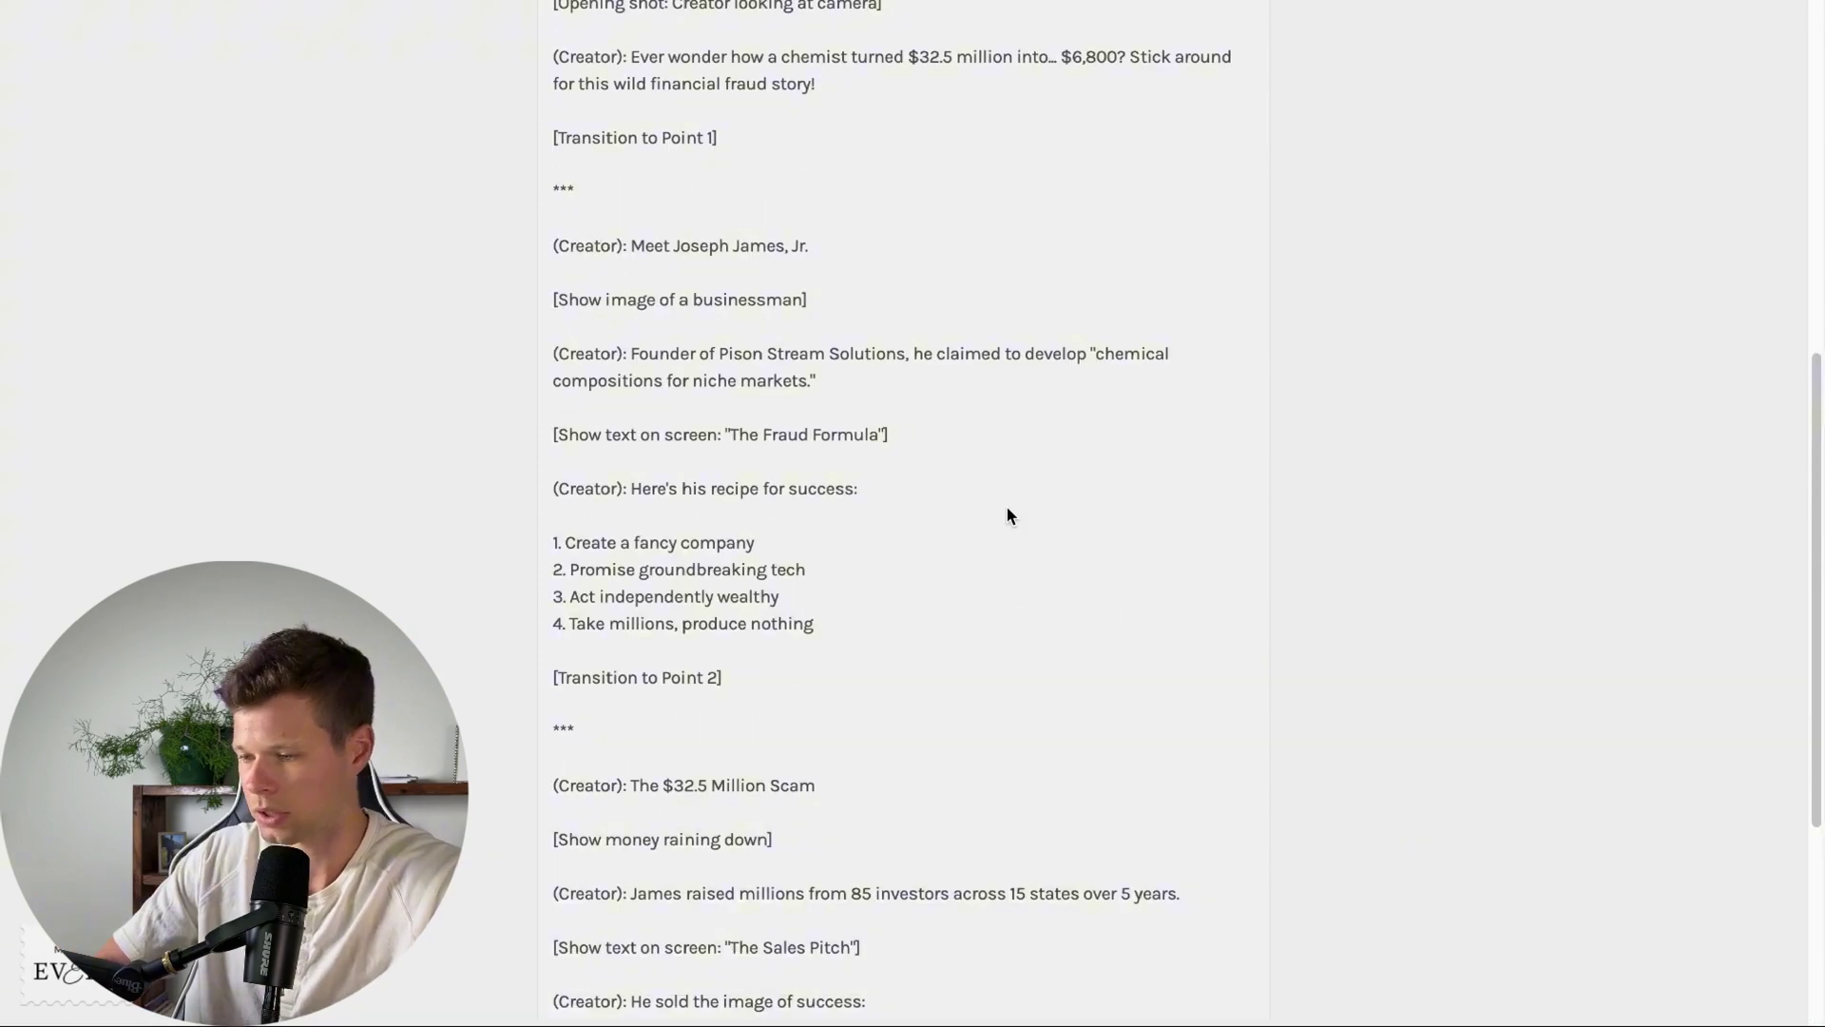
scroll(1026, 435, down, 1)
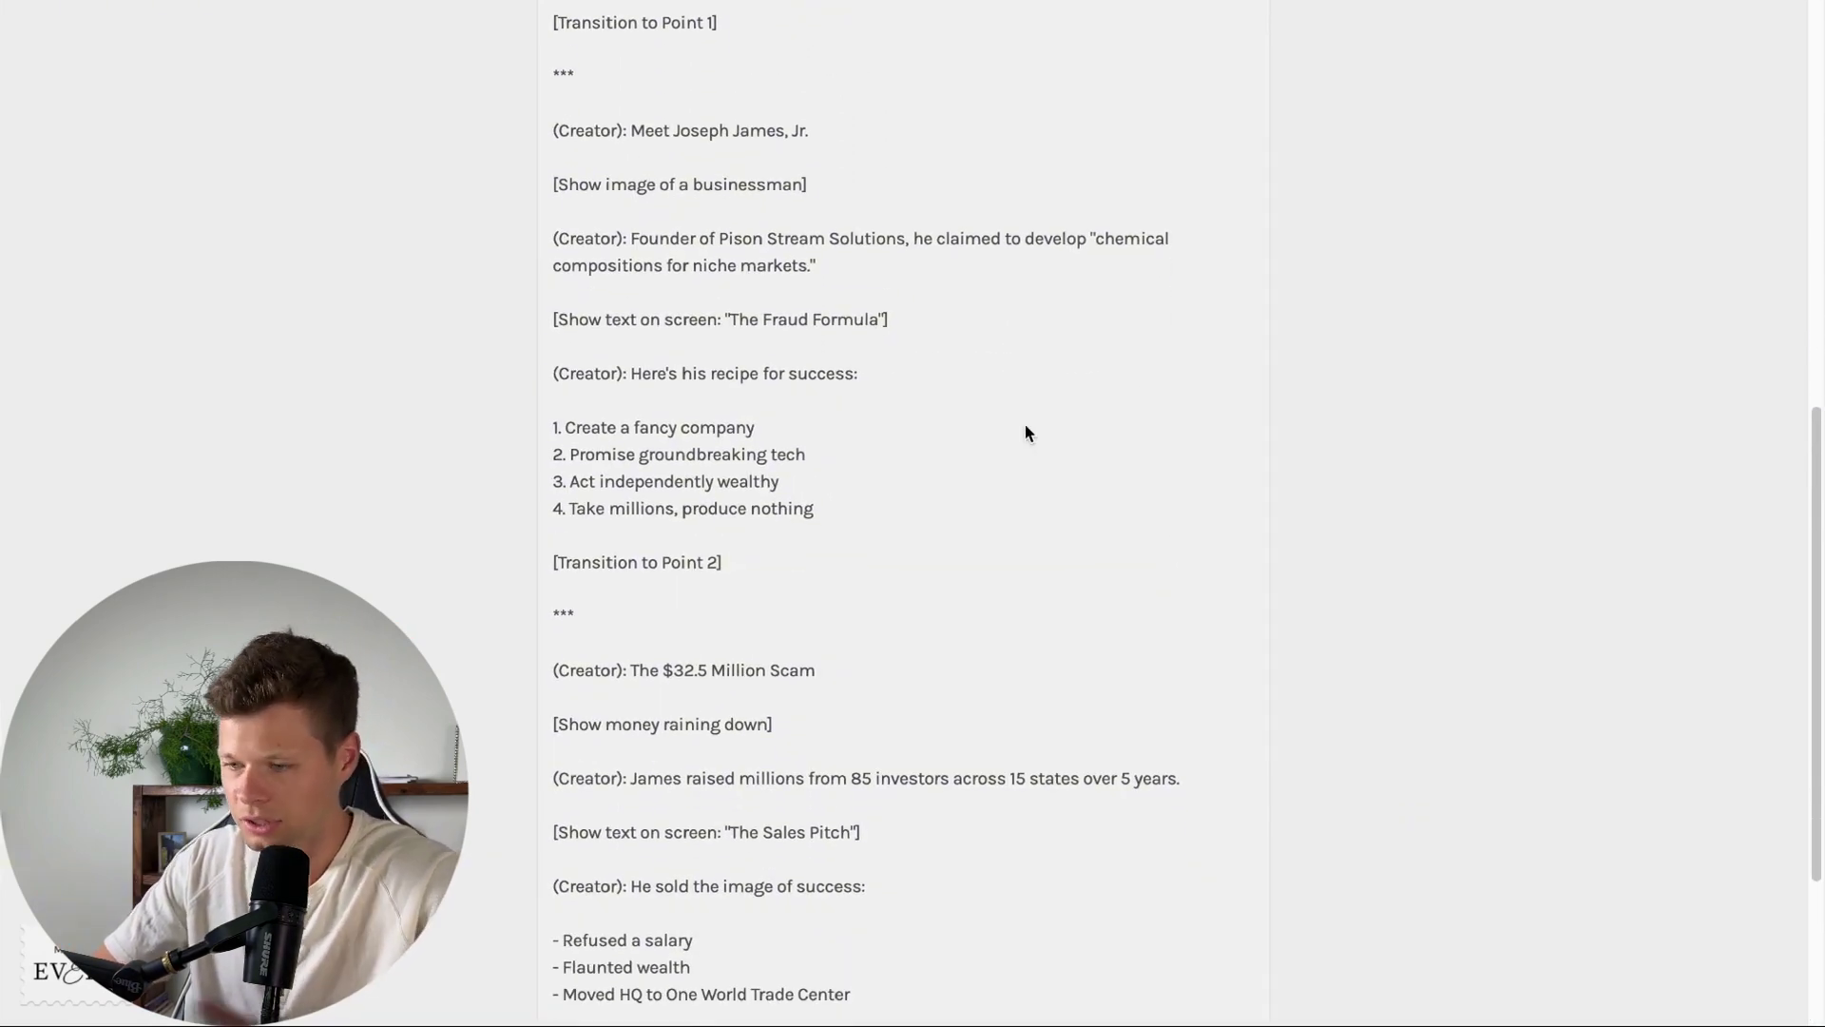
scroll(1013, 403, down, 3)
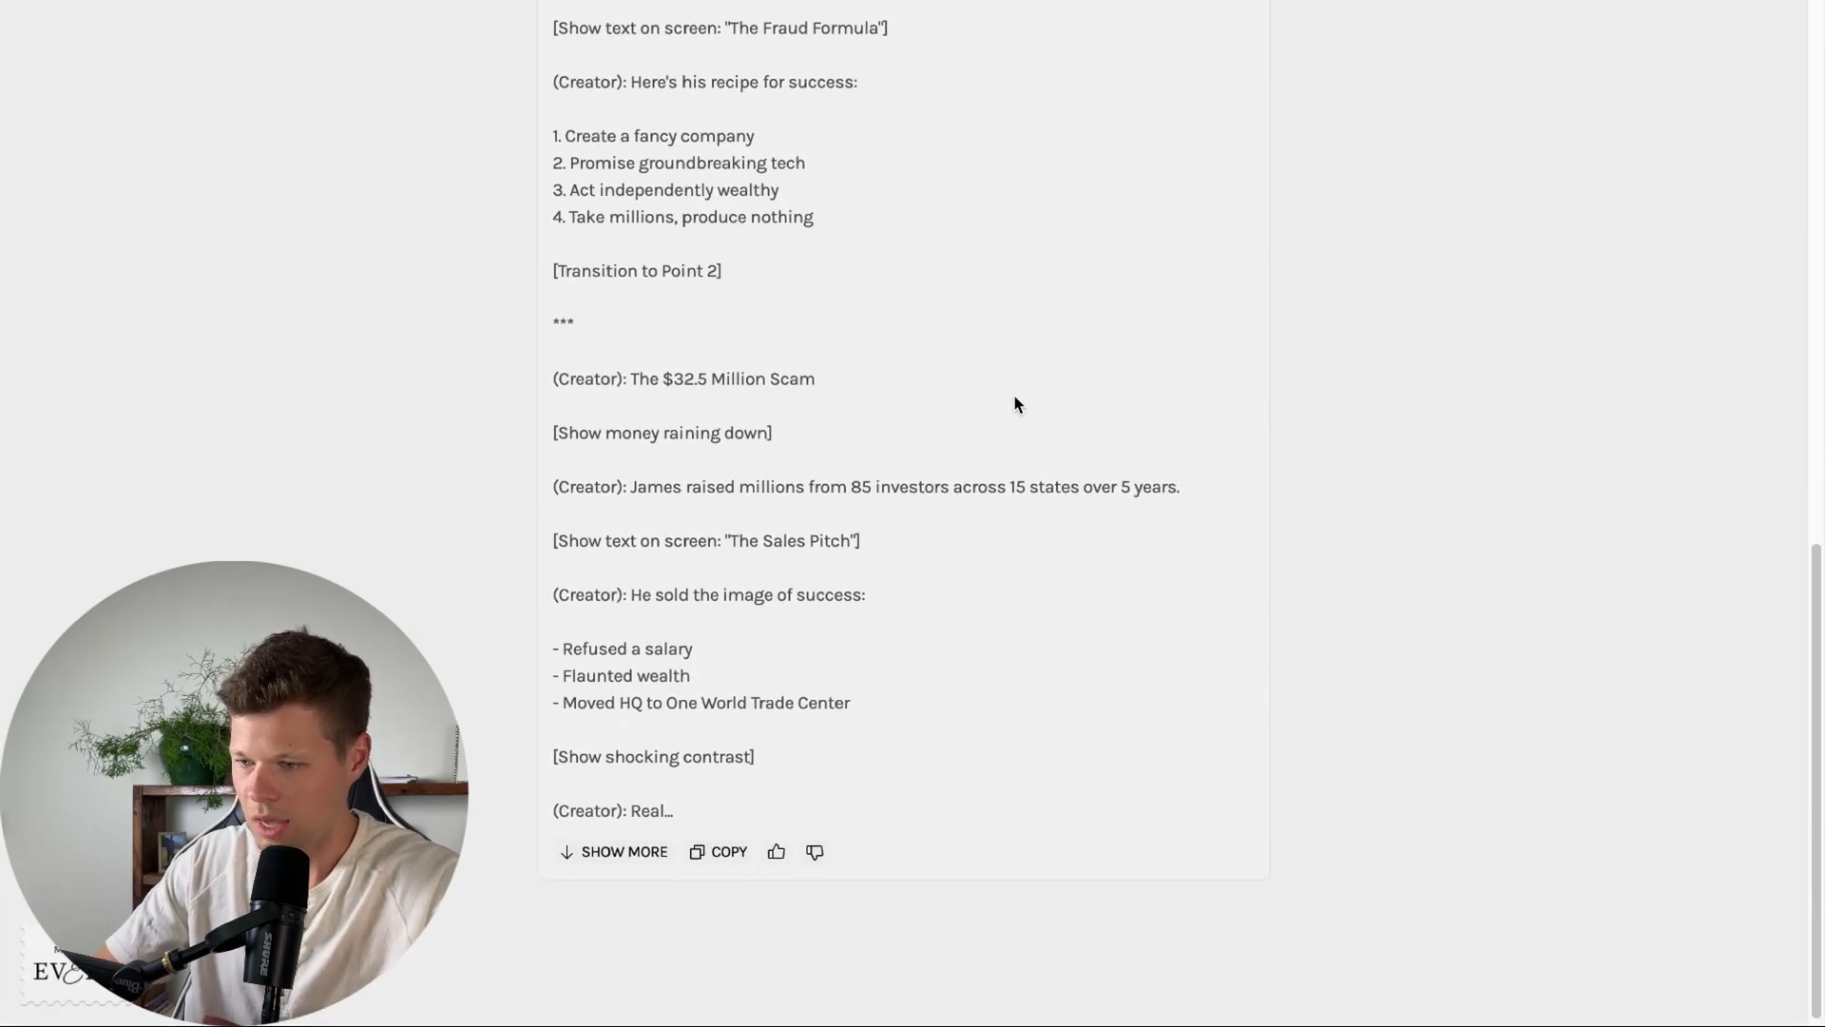
scroll(969, 444, up, 9)
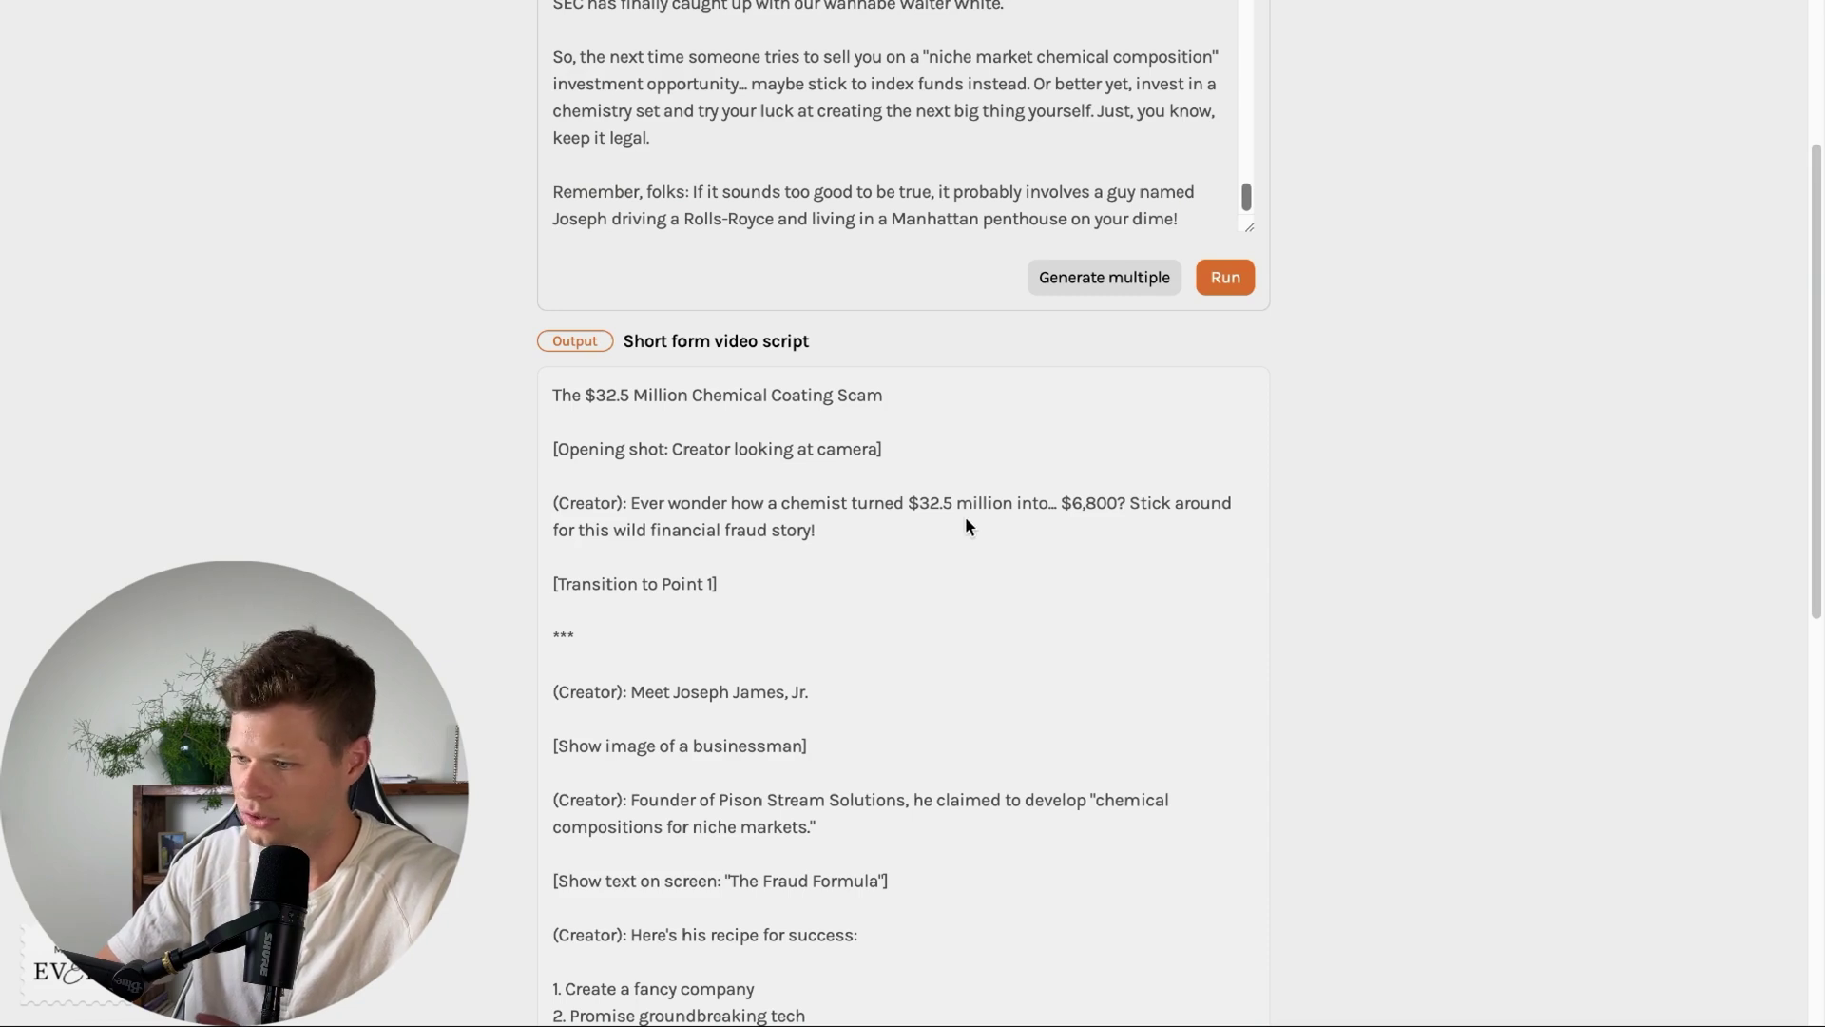
scroll(962, 532, down, 1)
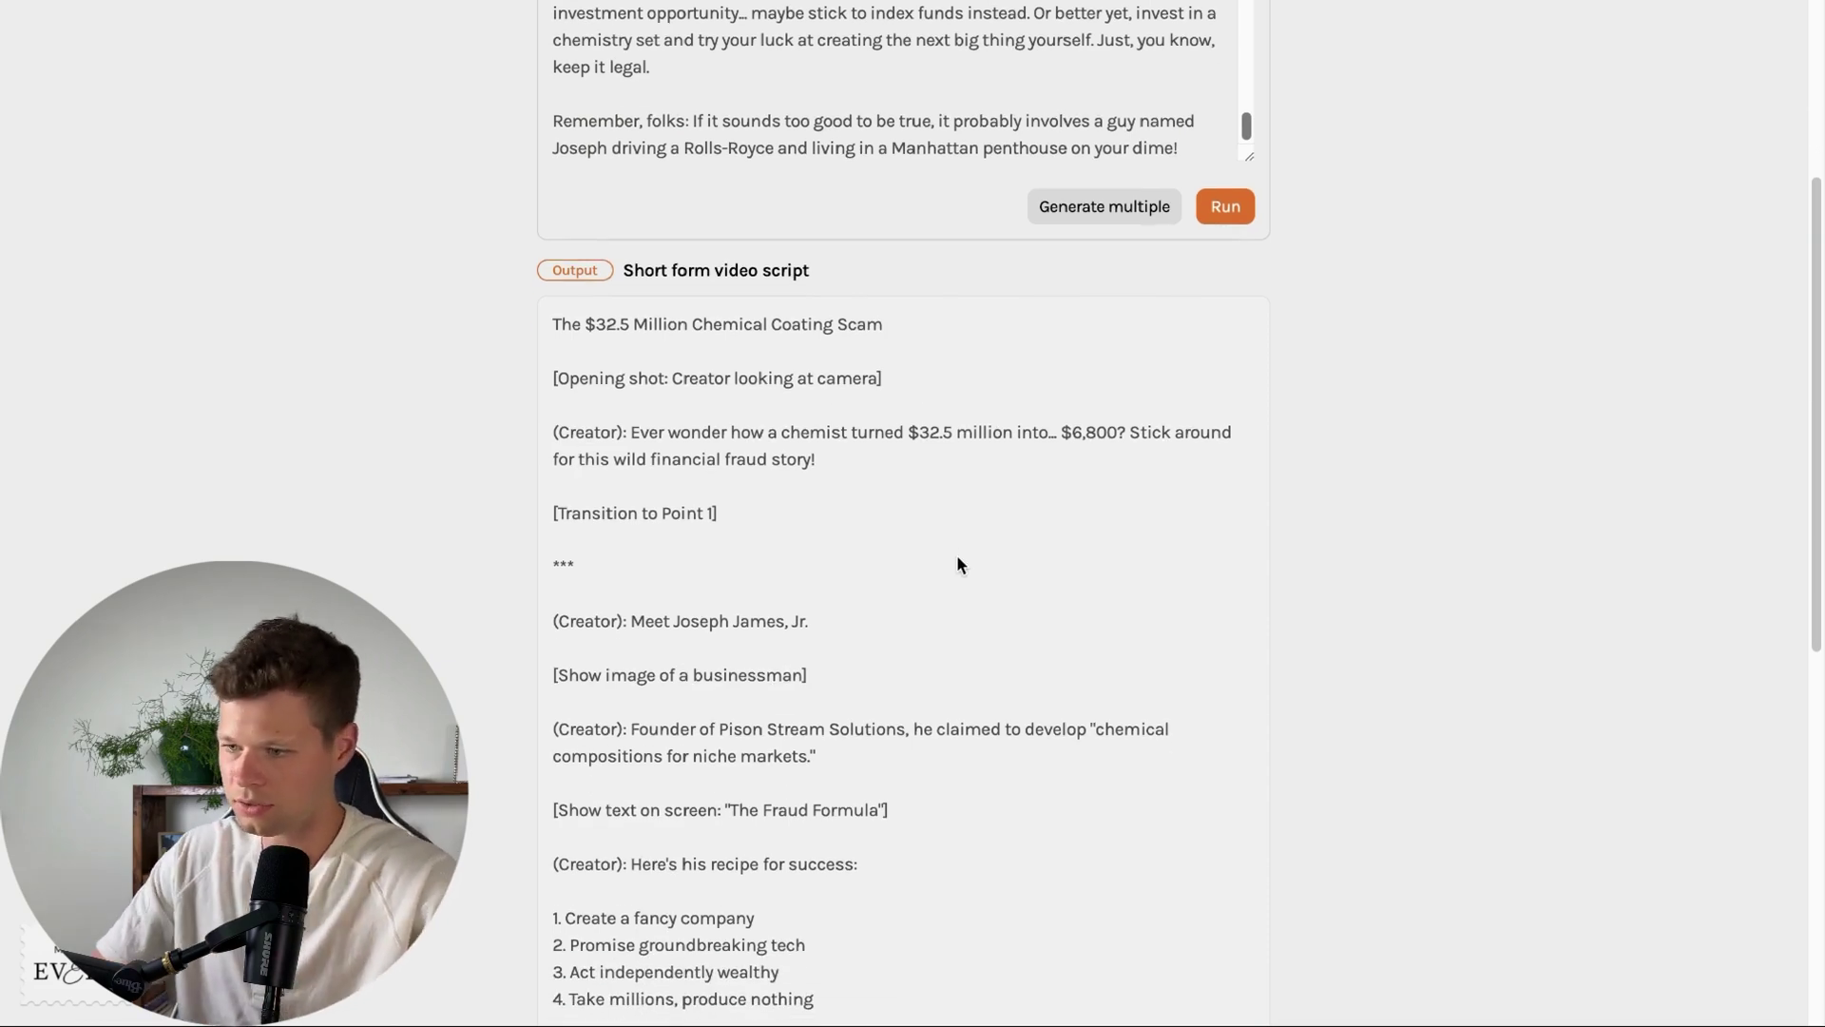
scroll(958, 565, down, 5)
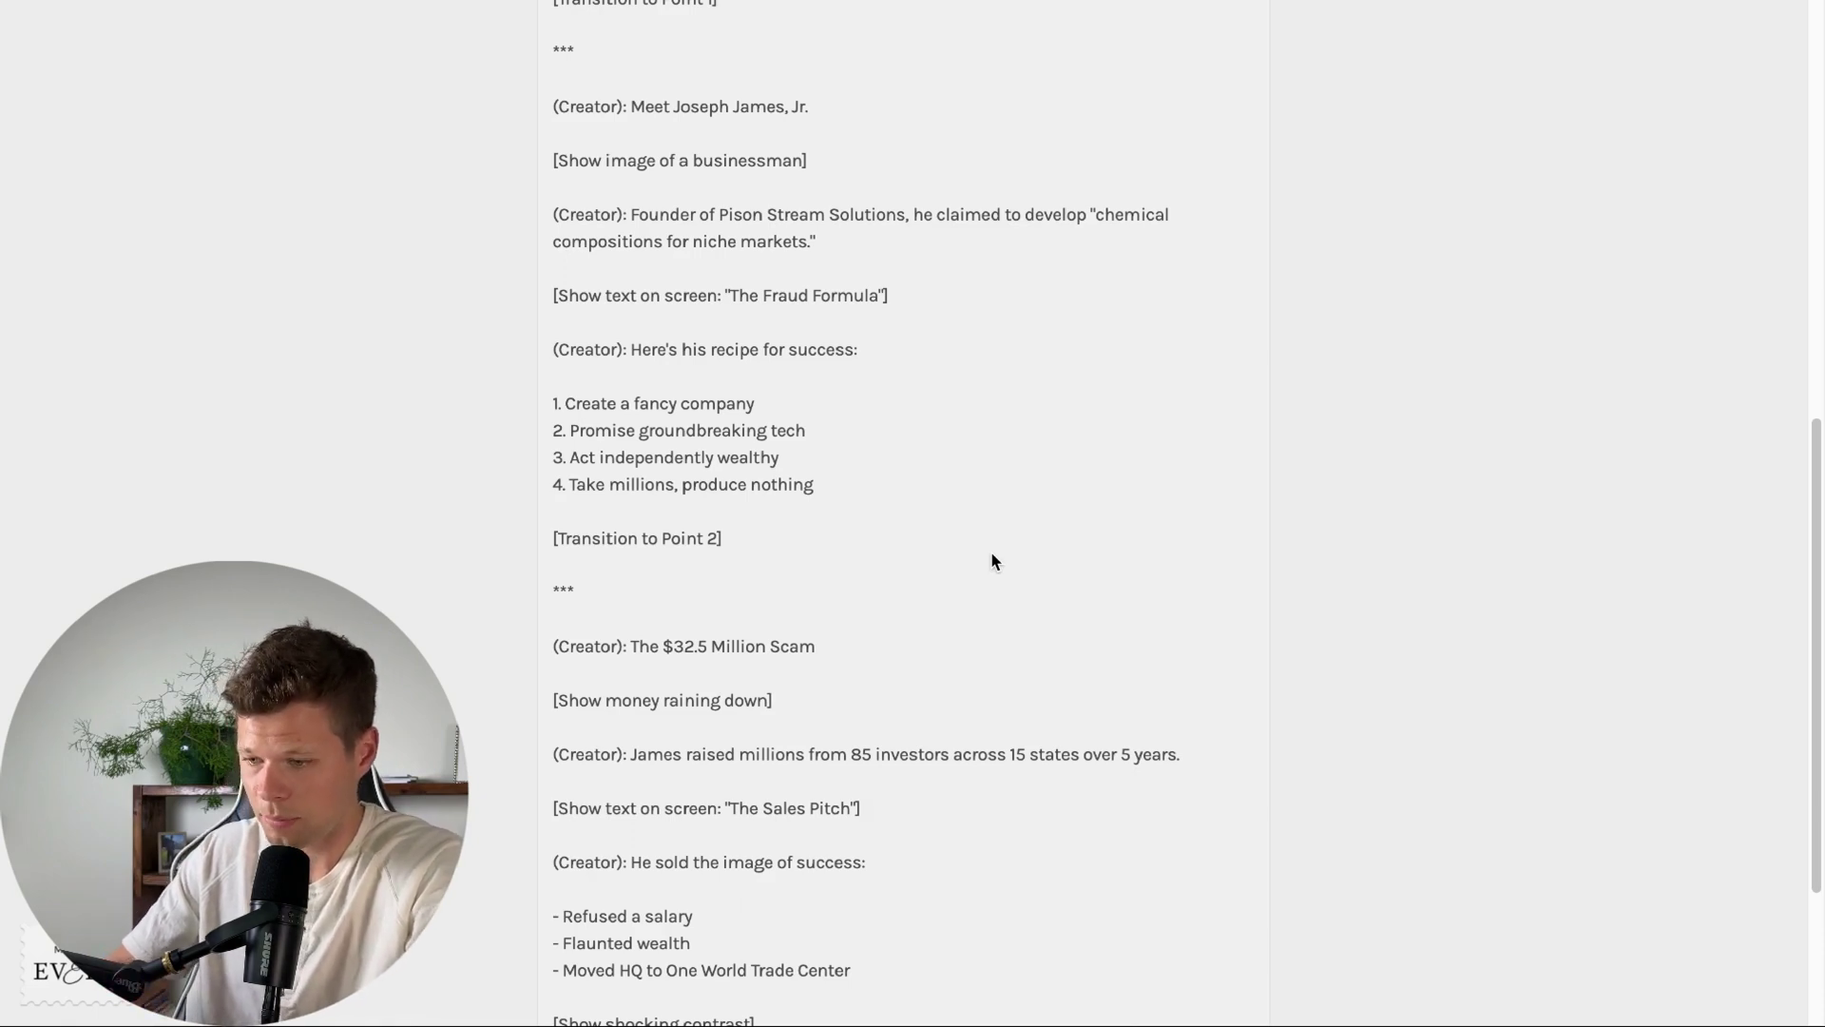
- Switch to YouTube and copy the share link of the Napkin AI video
scroll(991, 561, up, 10)
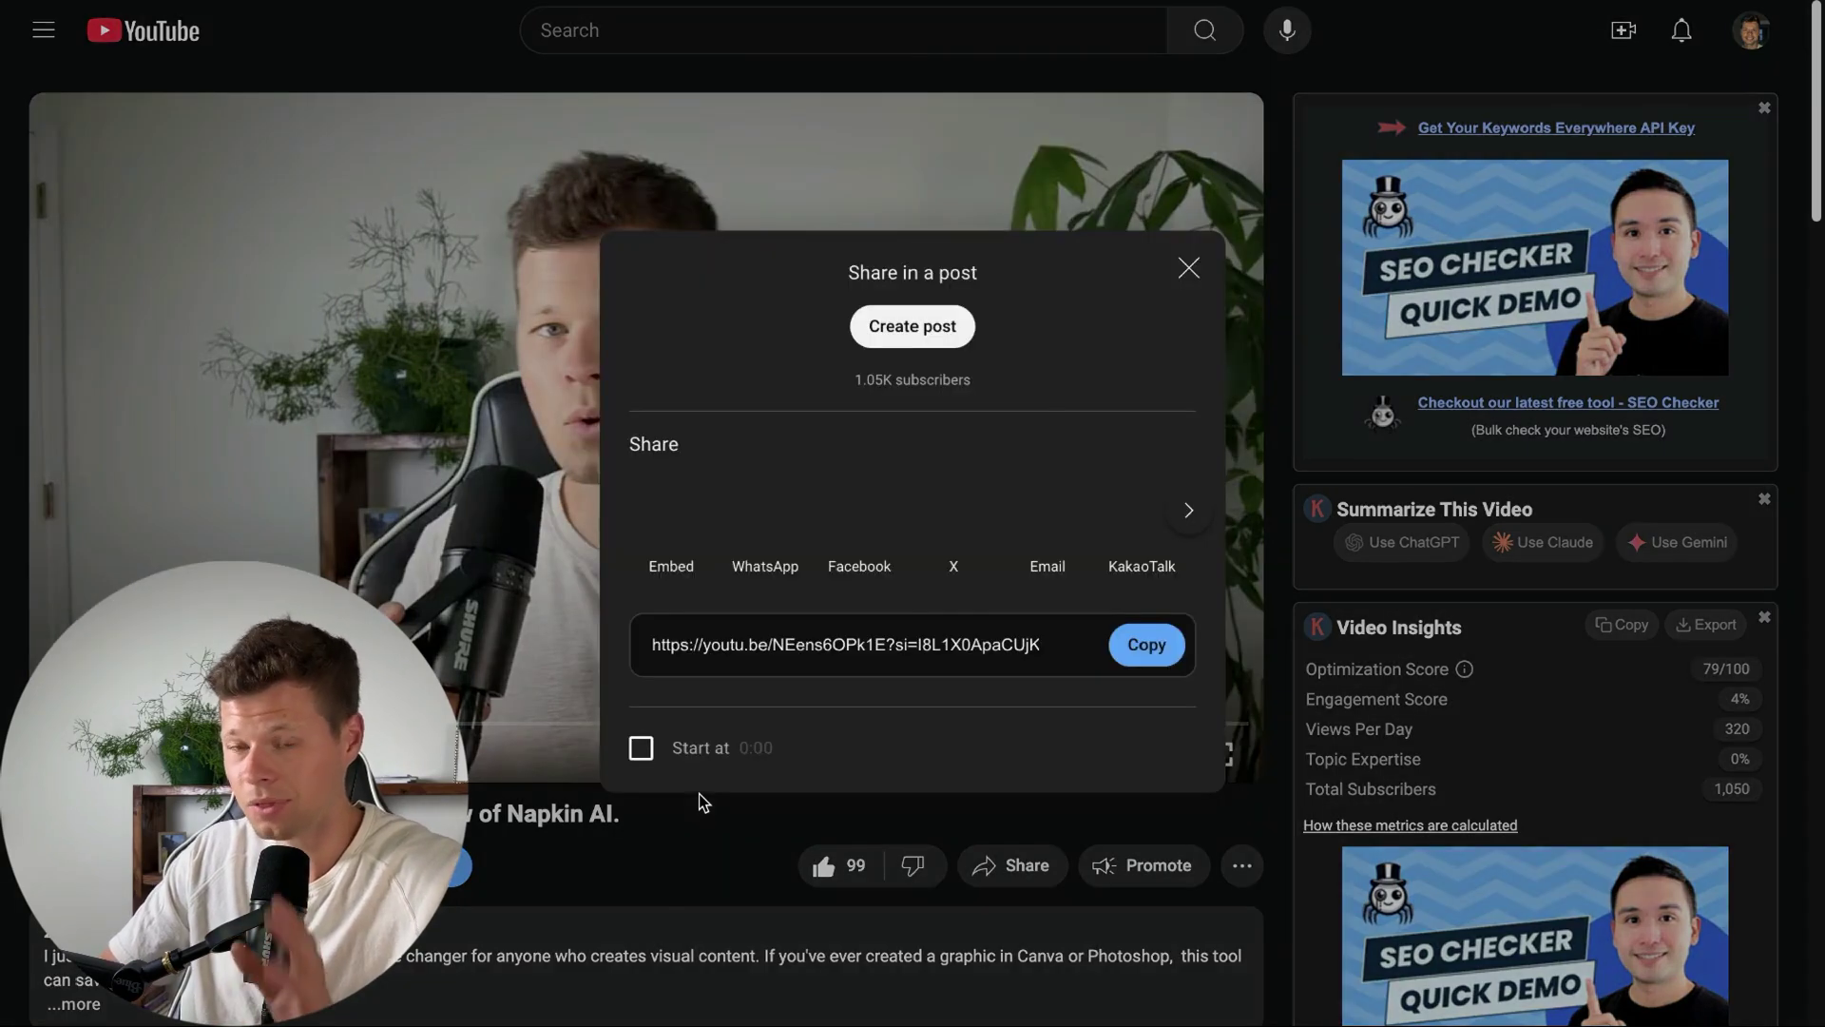
click(1159, 656)
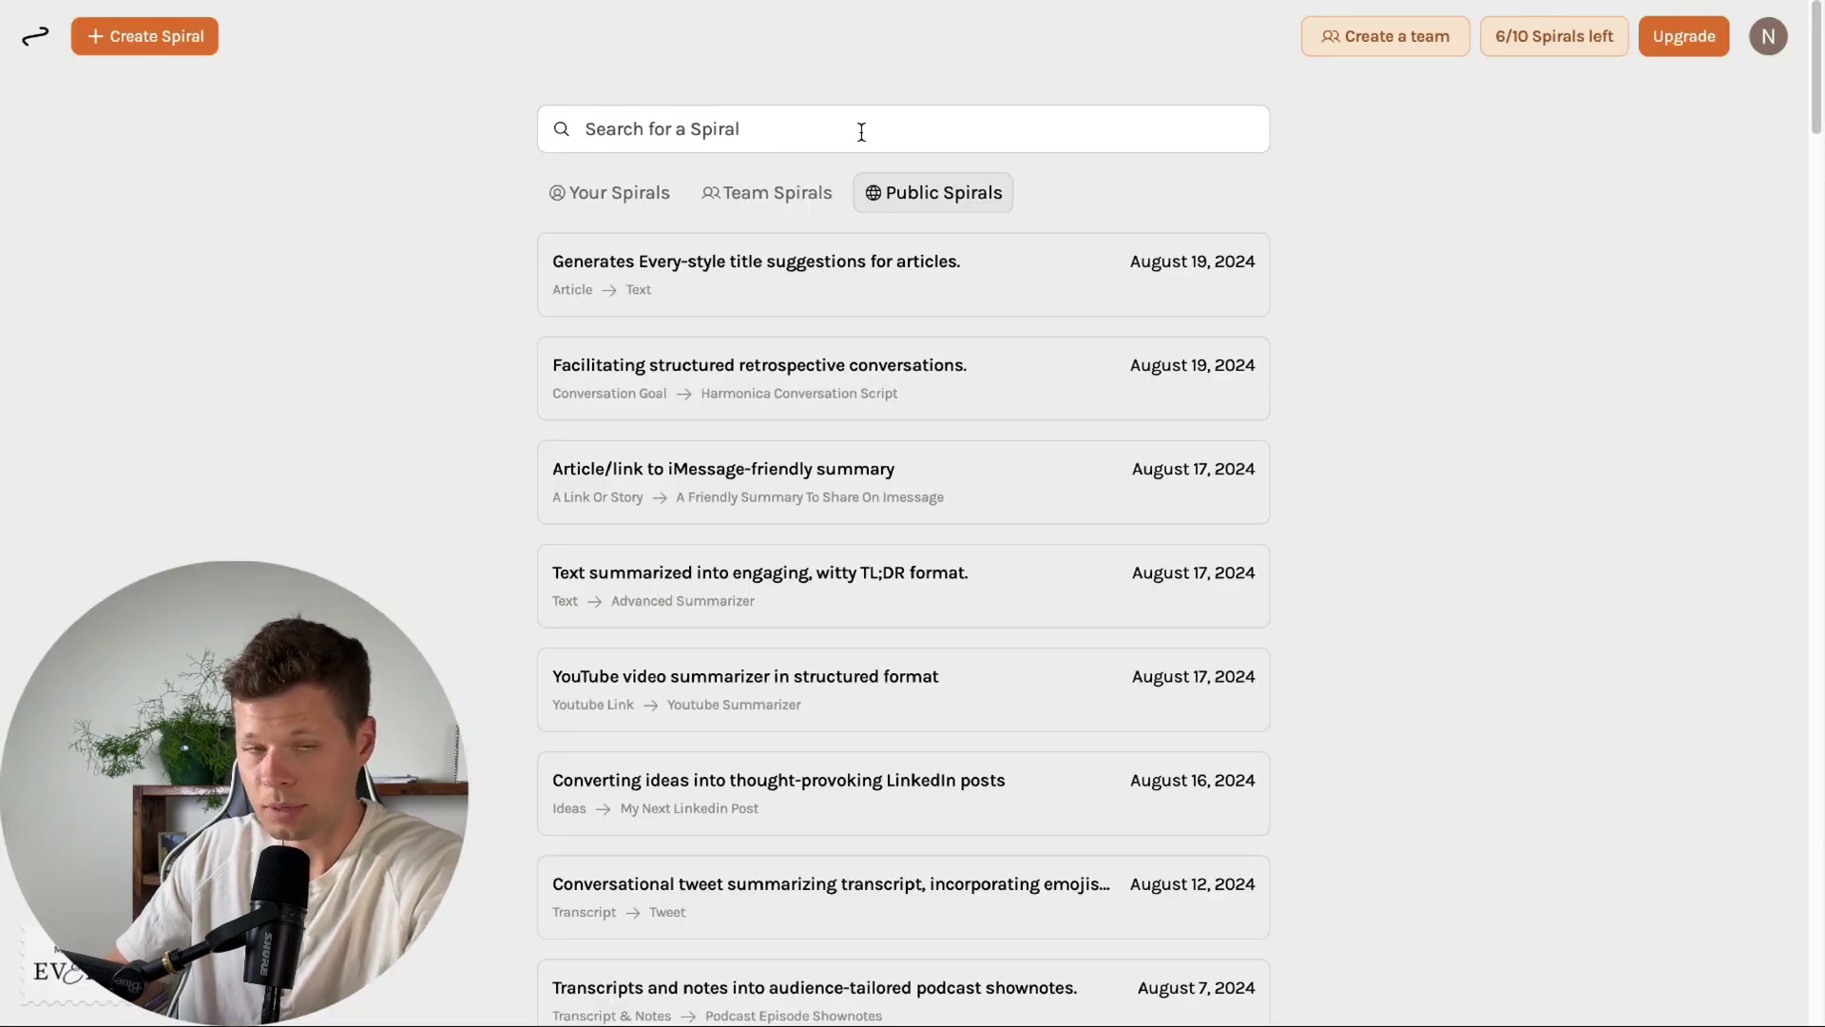
- Search the public Spirals for "youtube" and open the "YouTube video summarizer in structured format" Spiral
text(yyou)
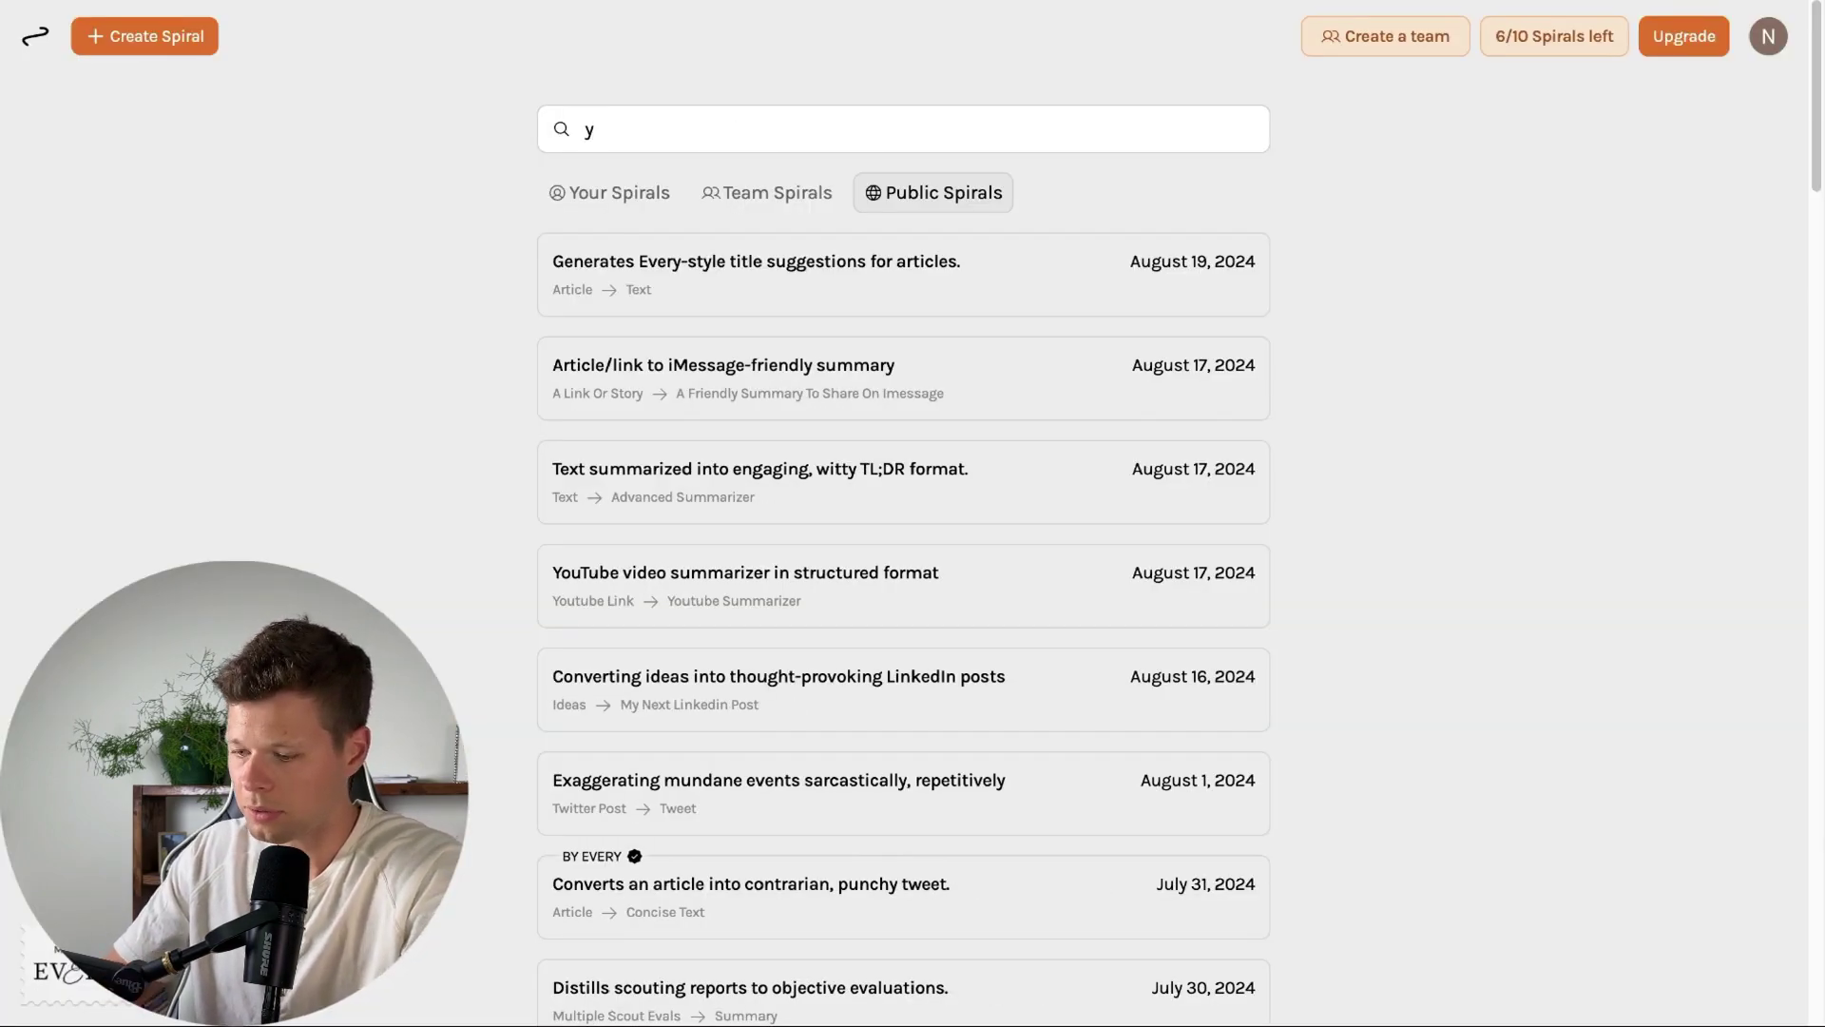
key(BackSpace)
key(BackSpace)
key(BackSpace)
key(BackSpace)
text(youtube)
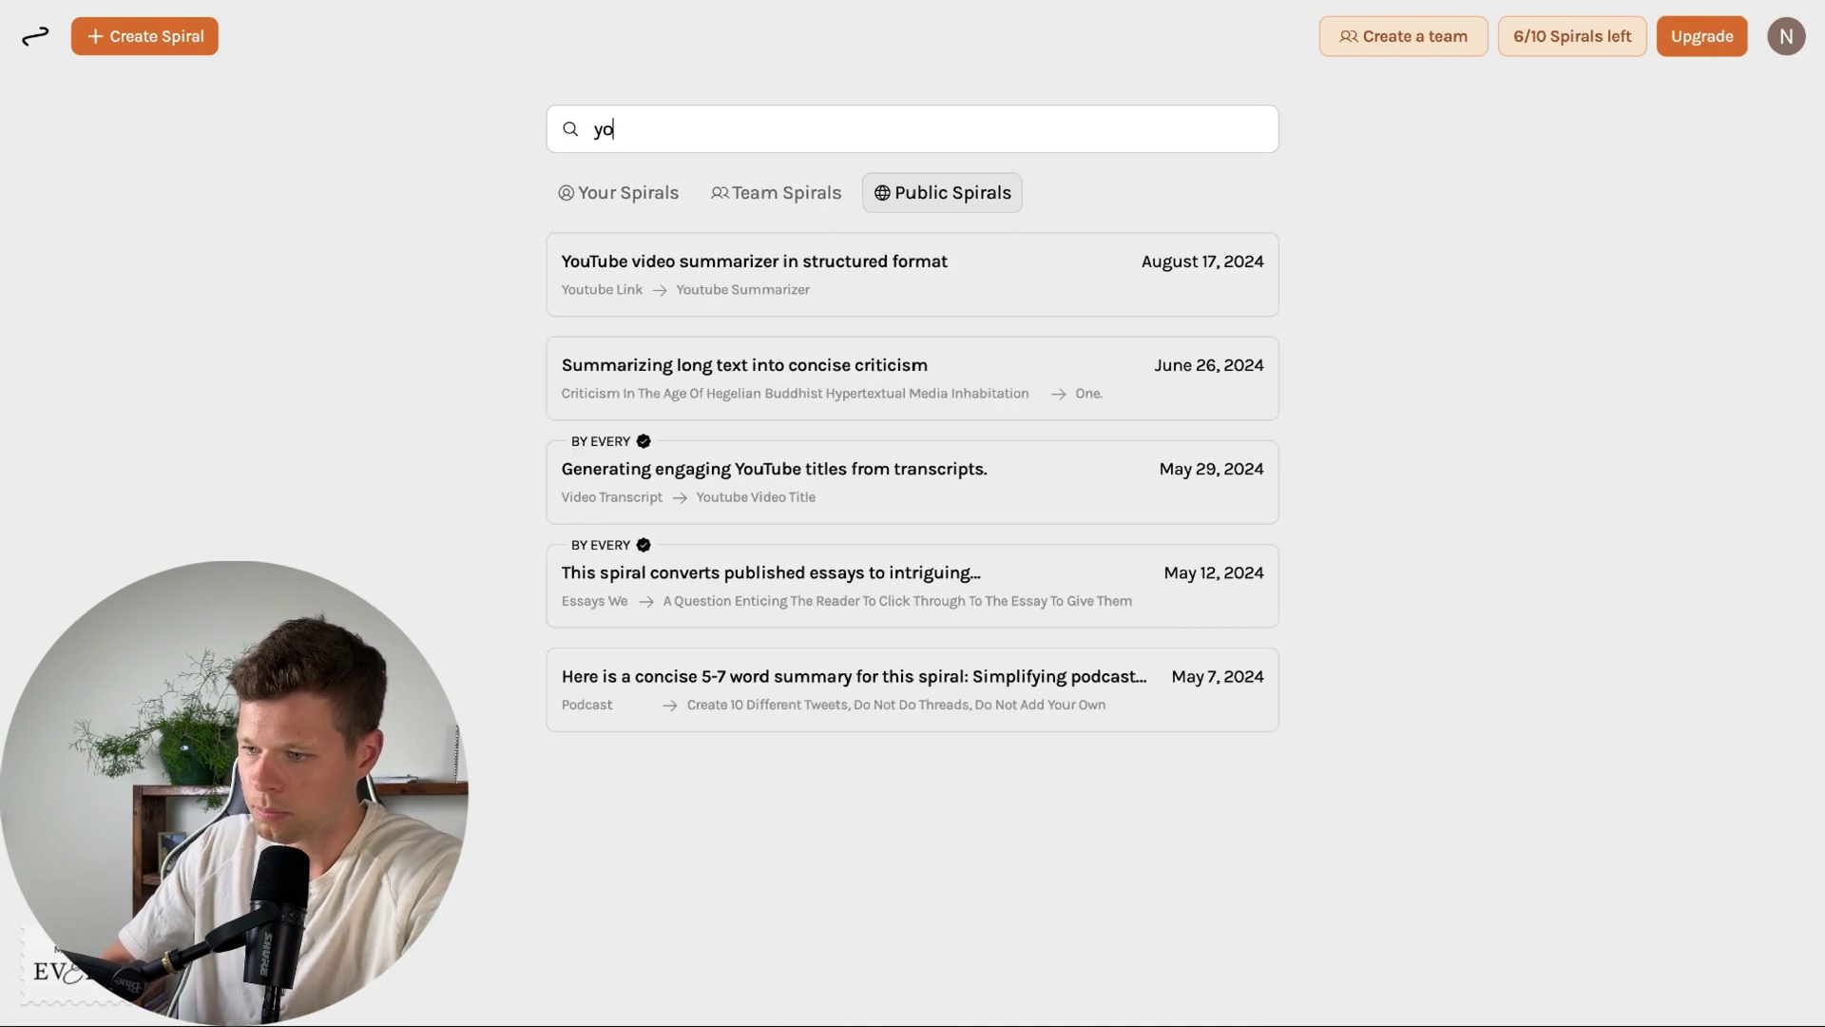
click(964, 285)
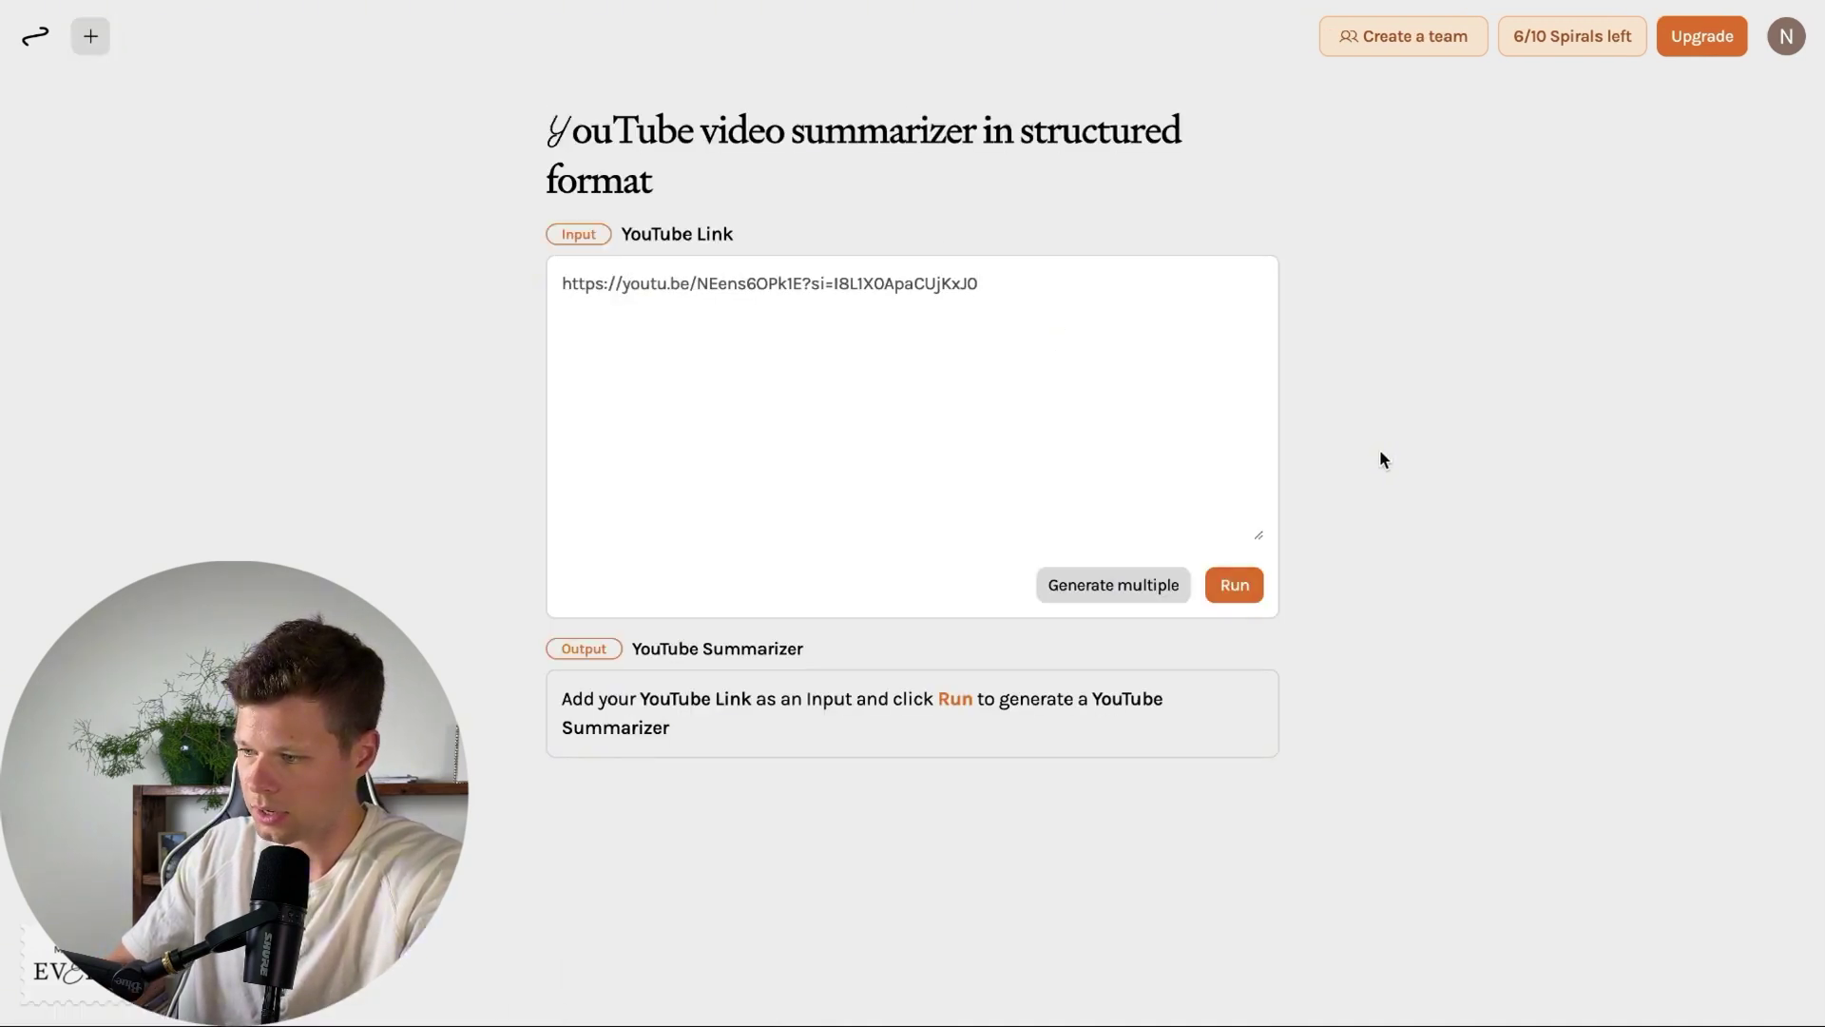
- Run the summarizer with the copied video share link as the YouTube Link input and look over the generated summary
click(1245, 588)
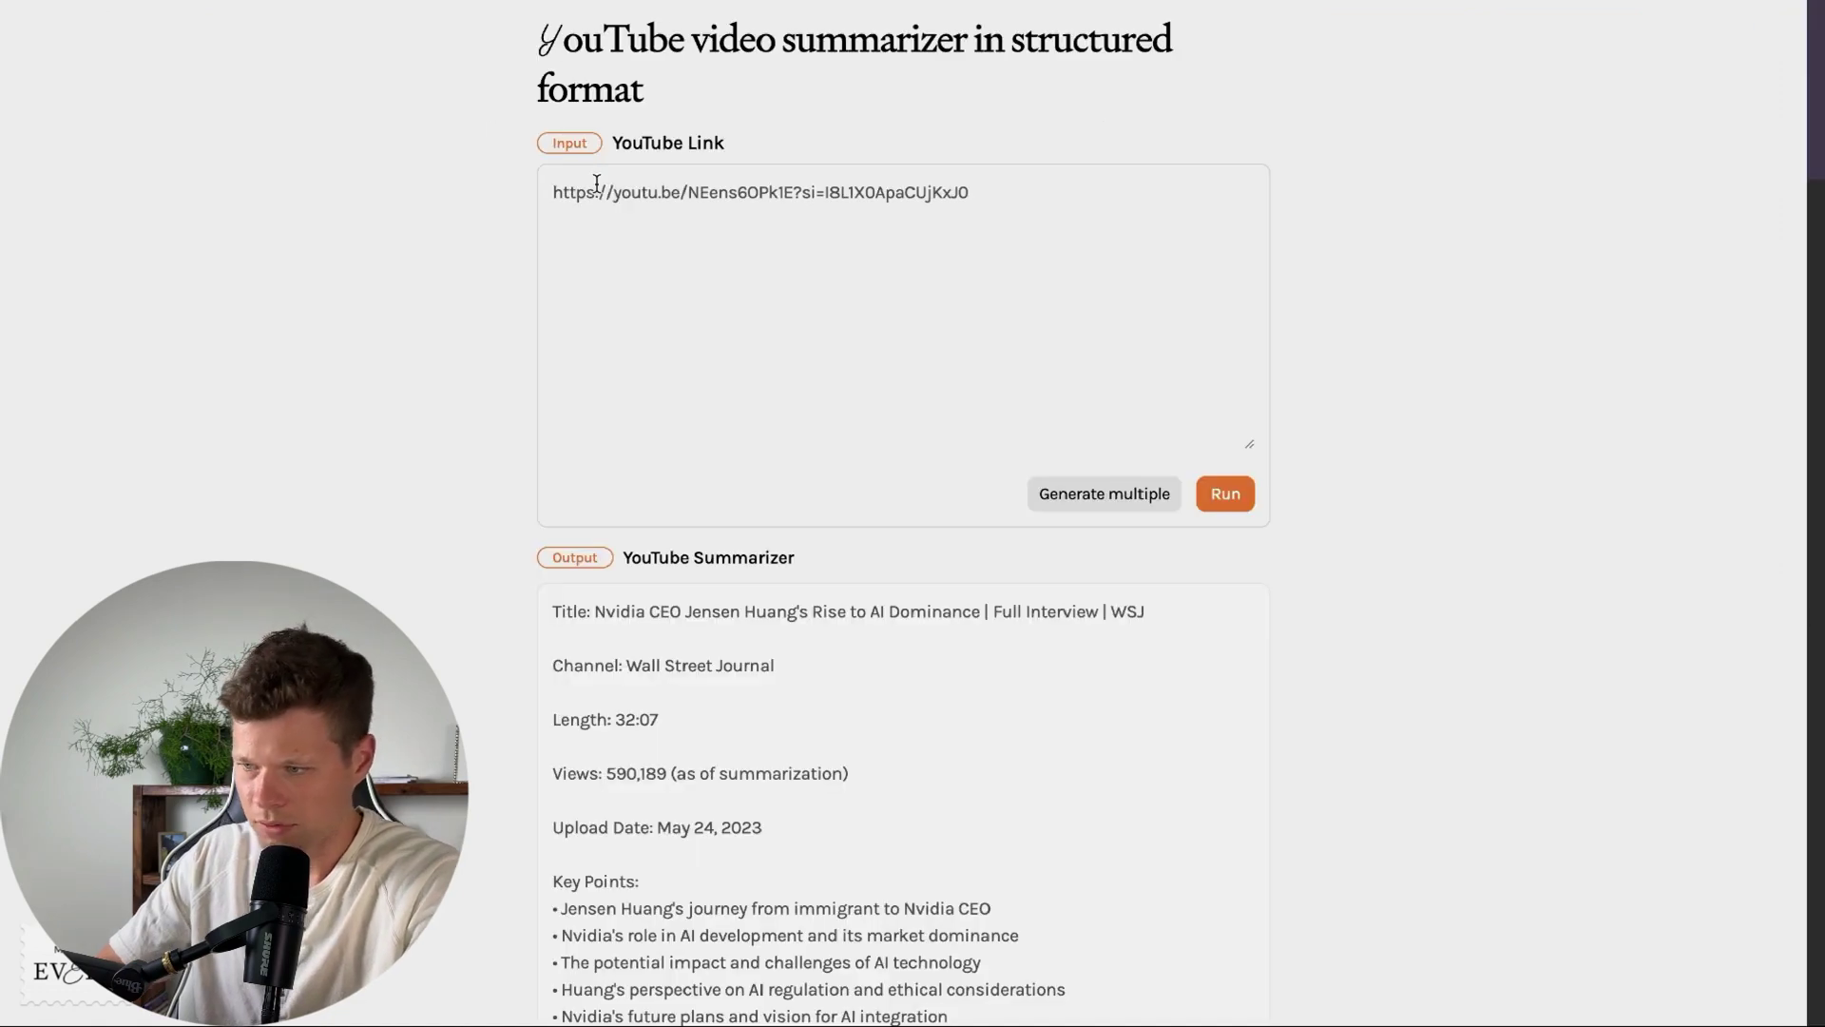
scroll(877, 287, down, 2)
scroll(879, 286, down, 3)
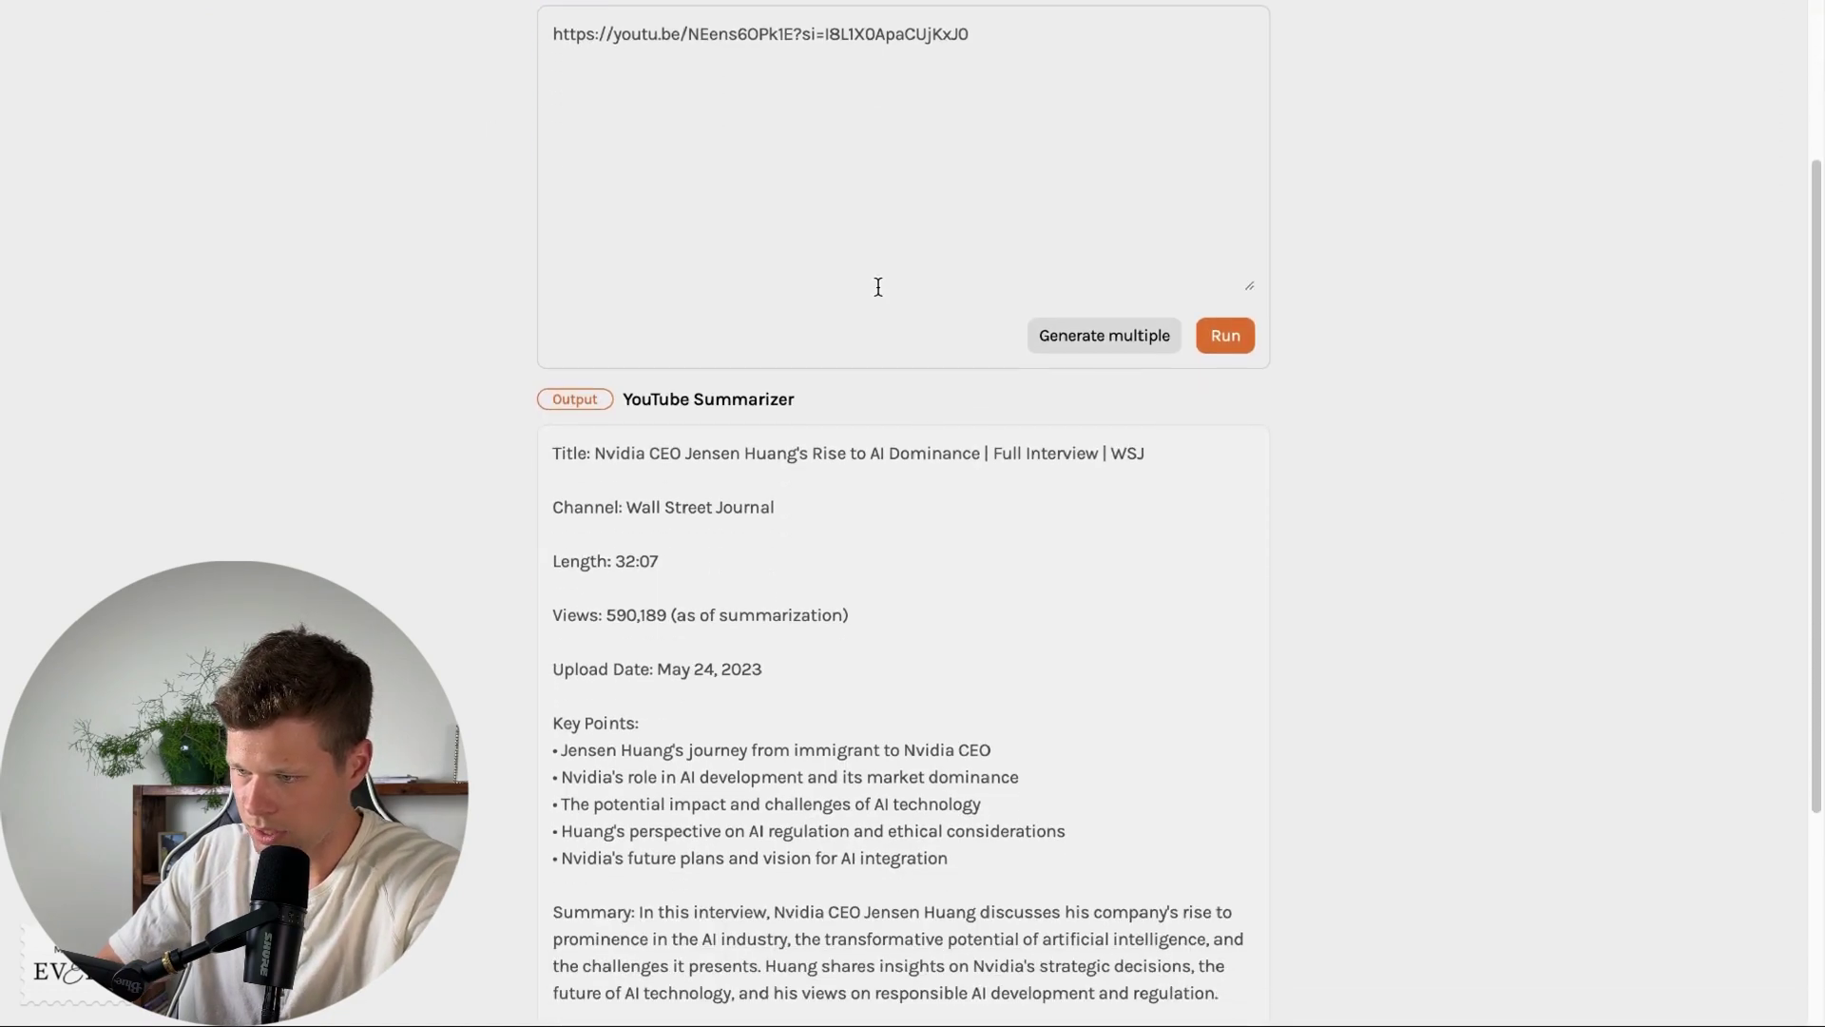
scroll(876, 290, down, 2)
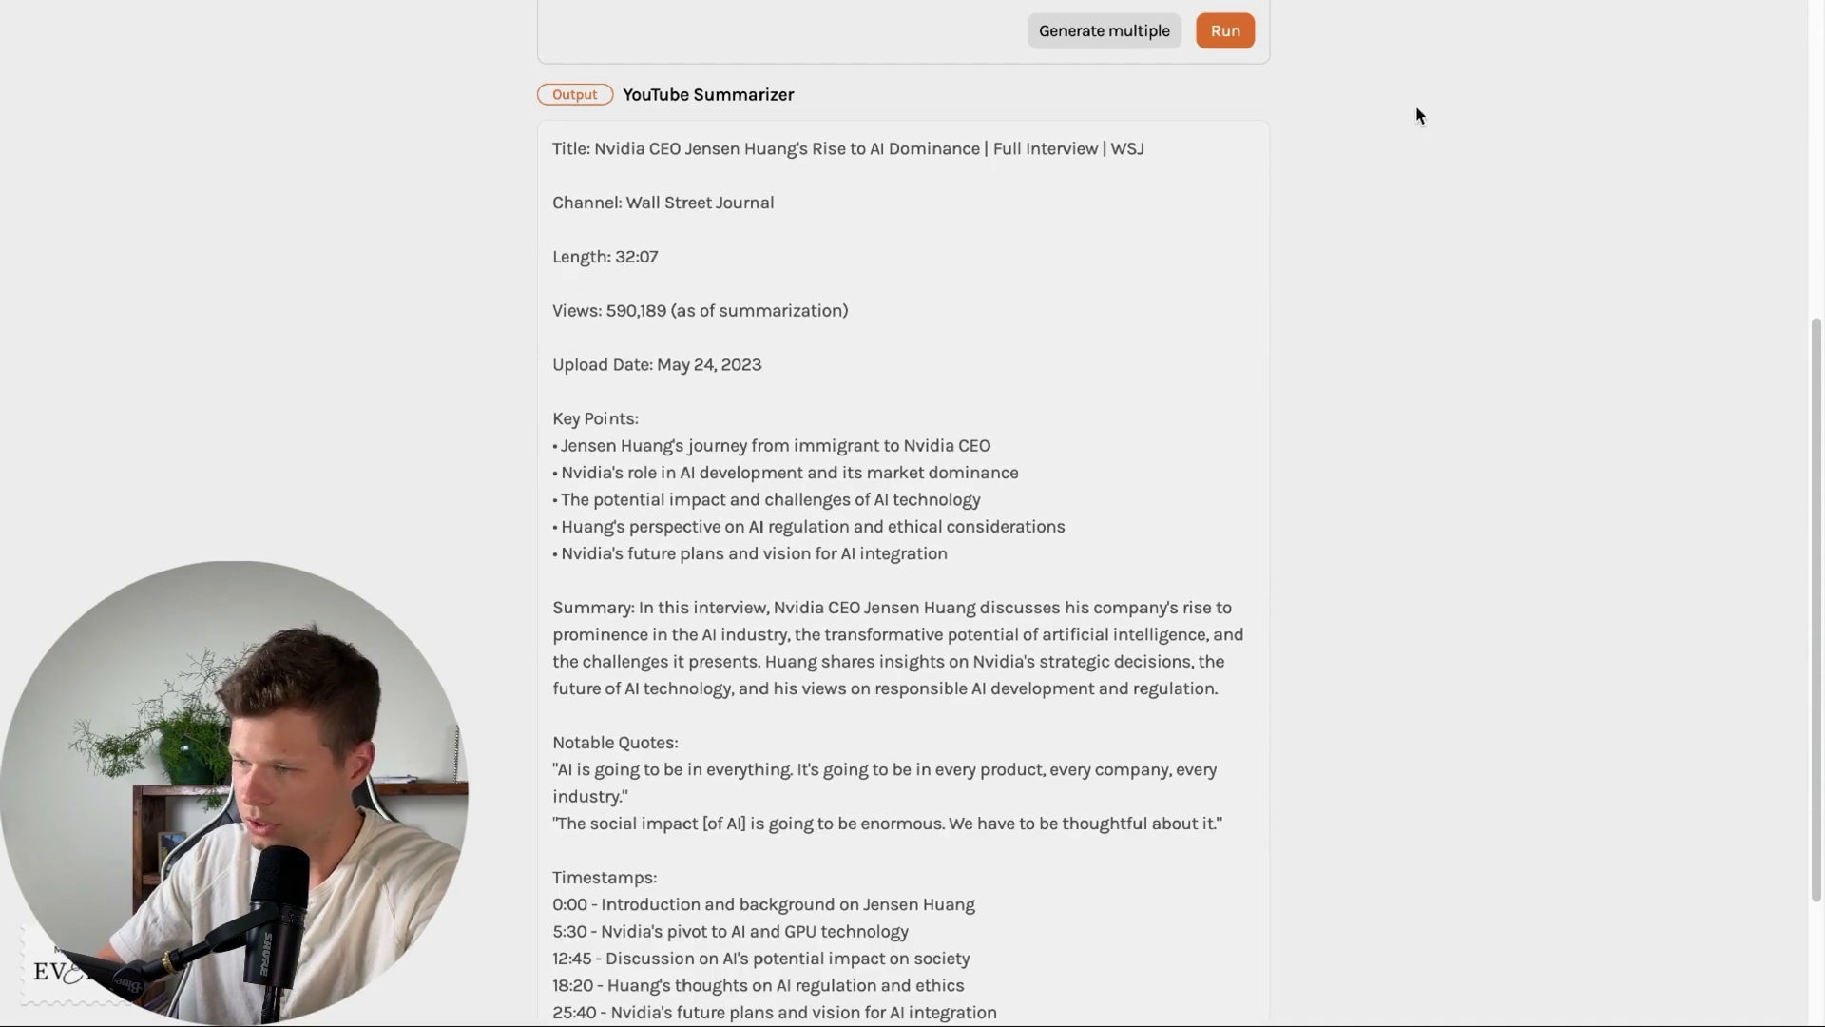
- Check the pasted share link in a new browser tab and reread the generated summary from its title to its timestamps
key(super+t)
key(super+v)
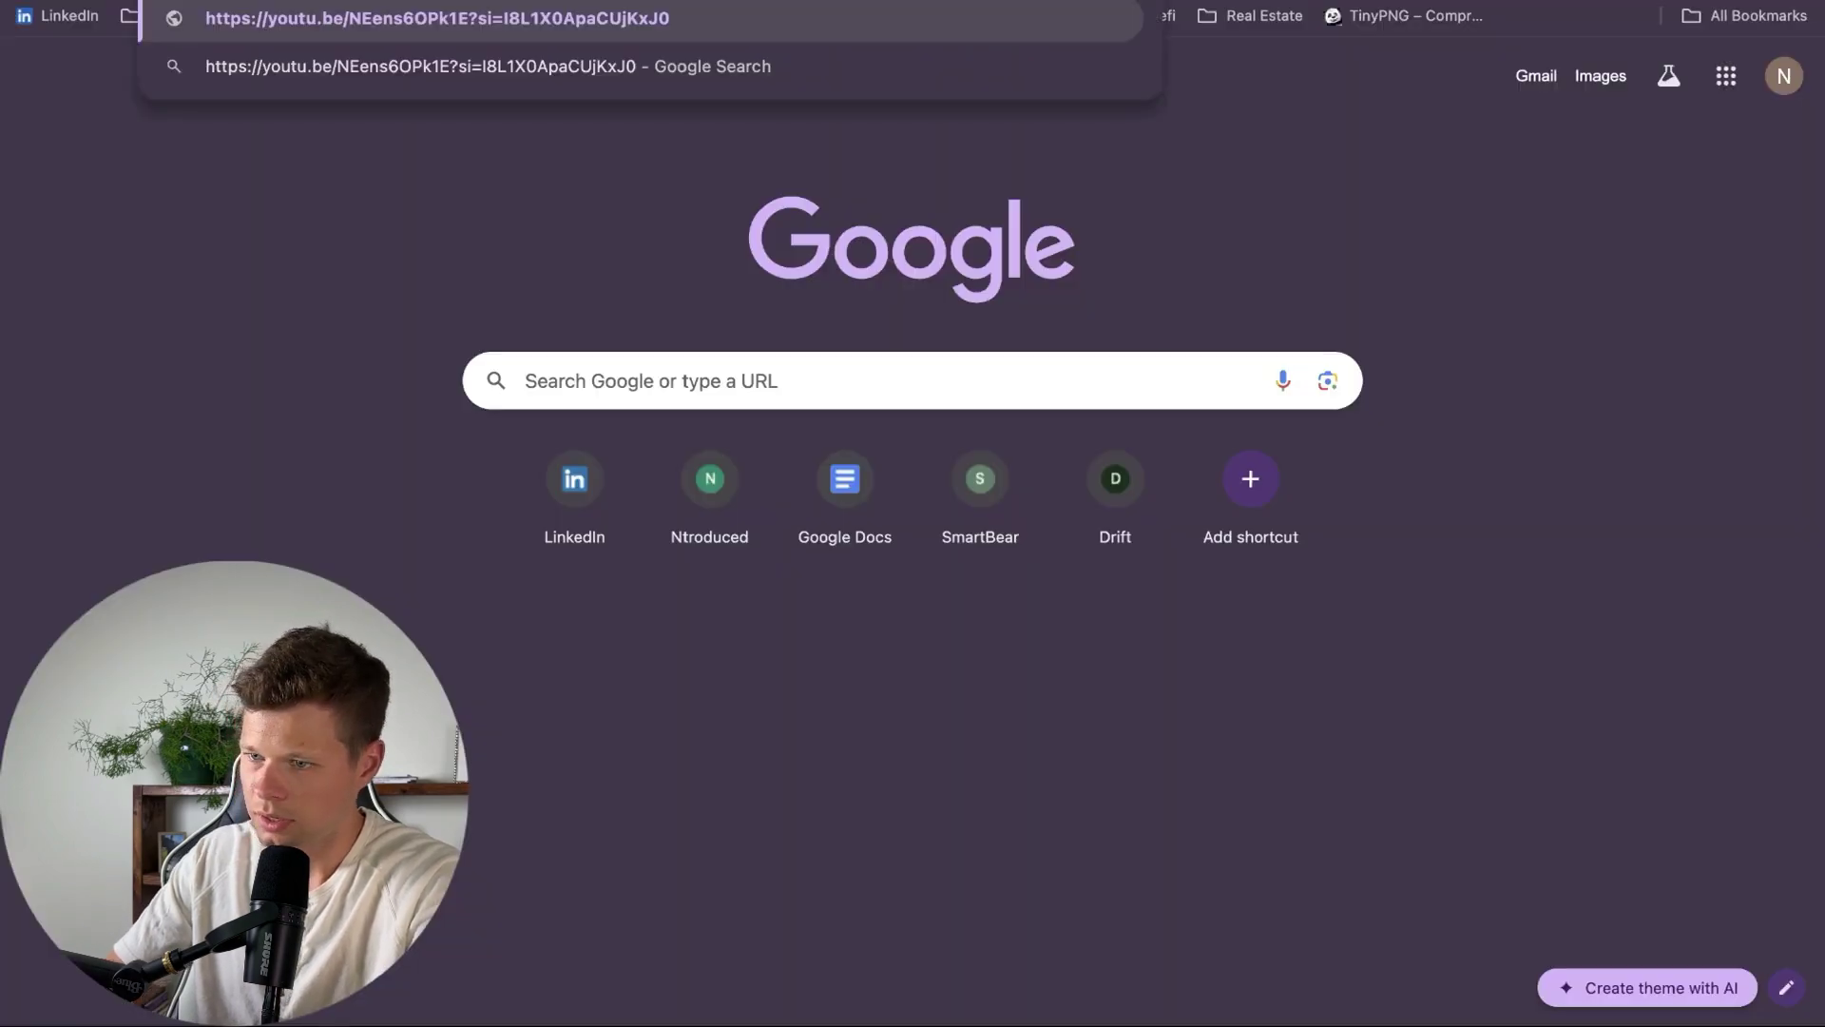
key(Escape)
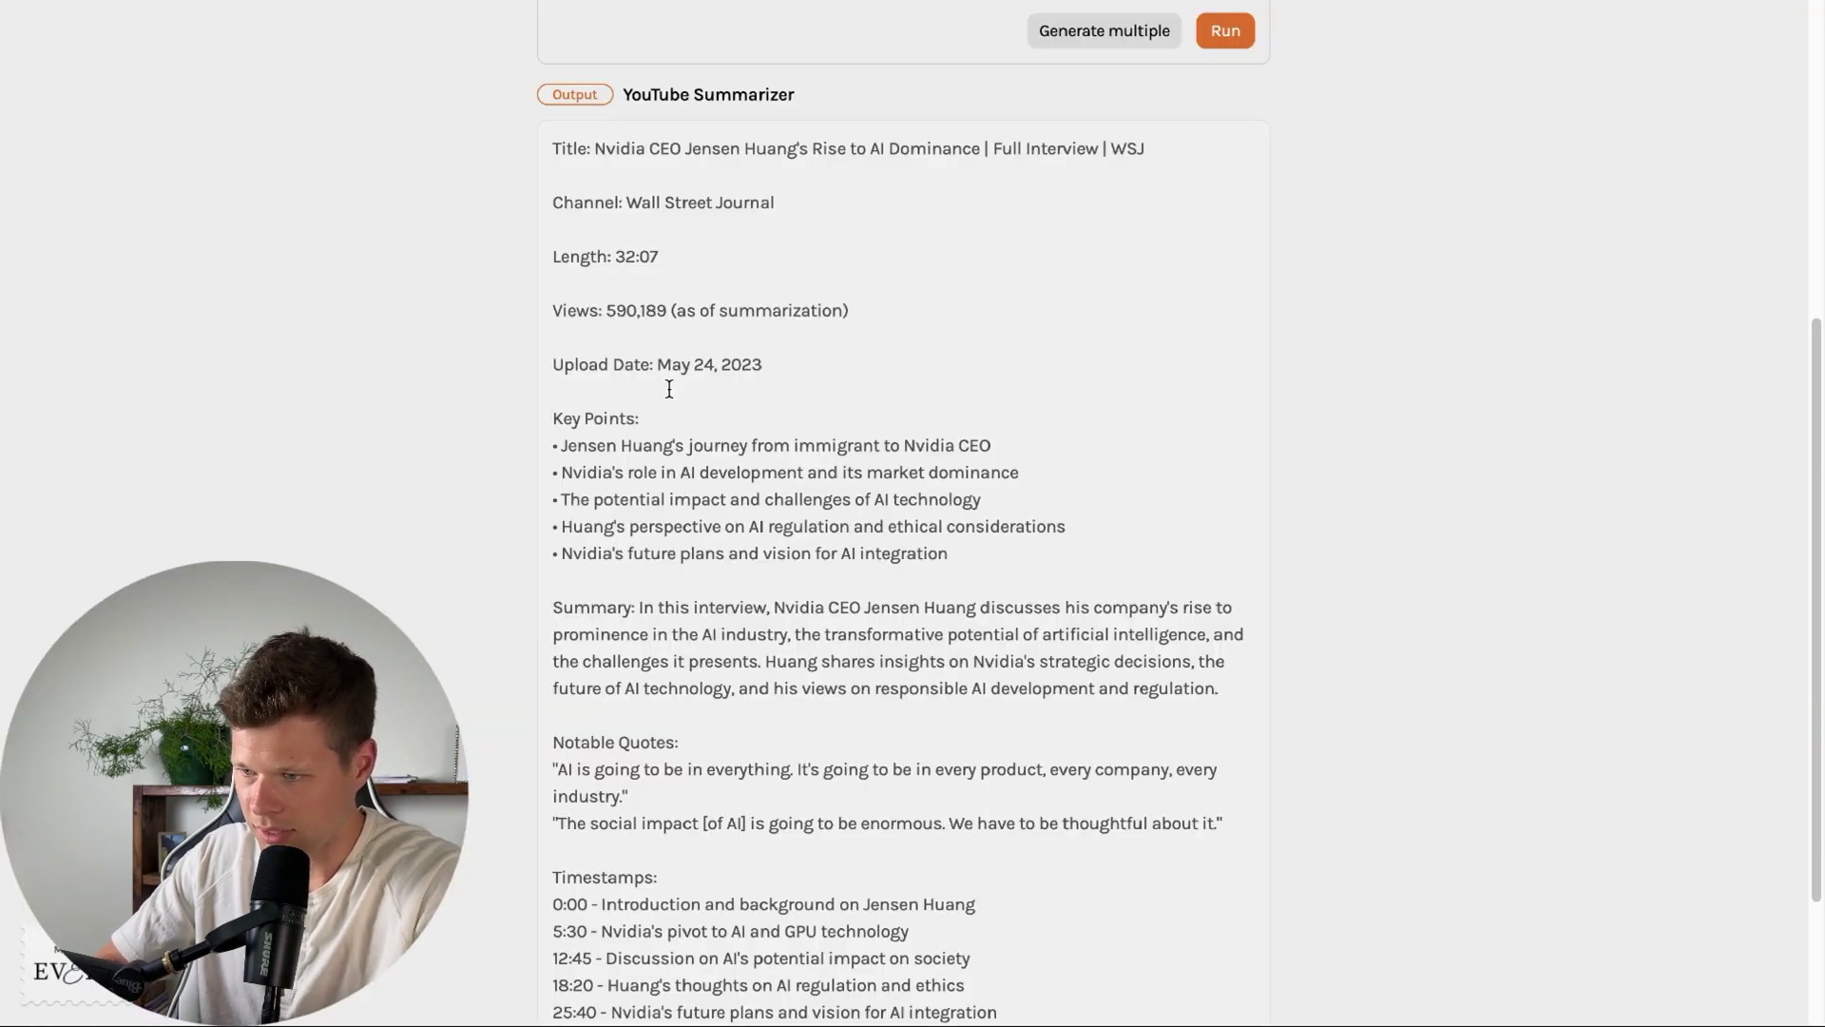
scroll(650, 305, up, 1)
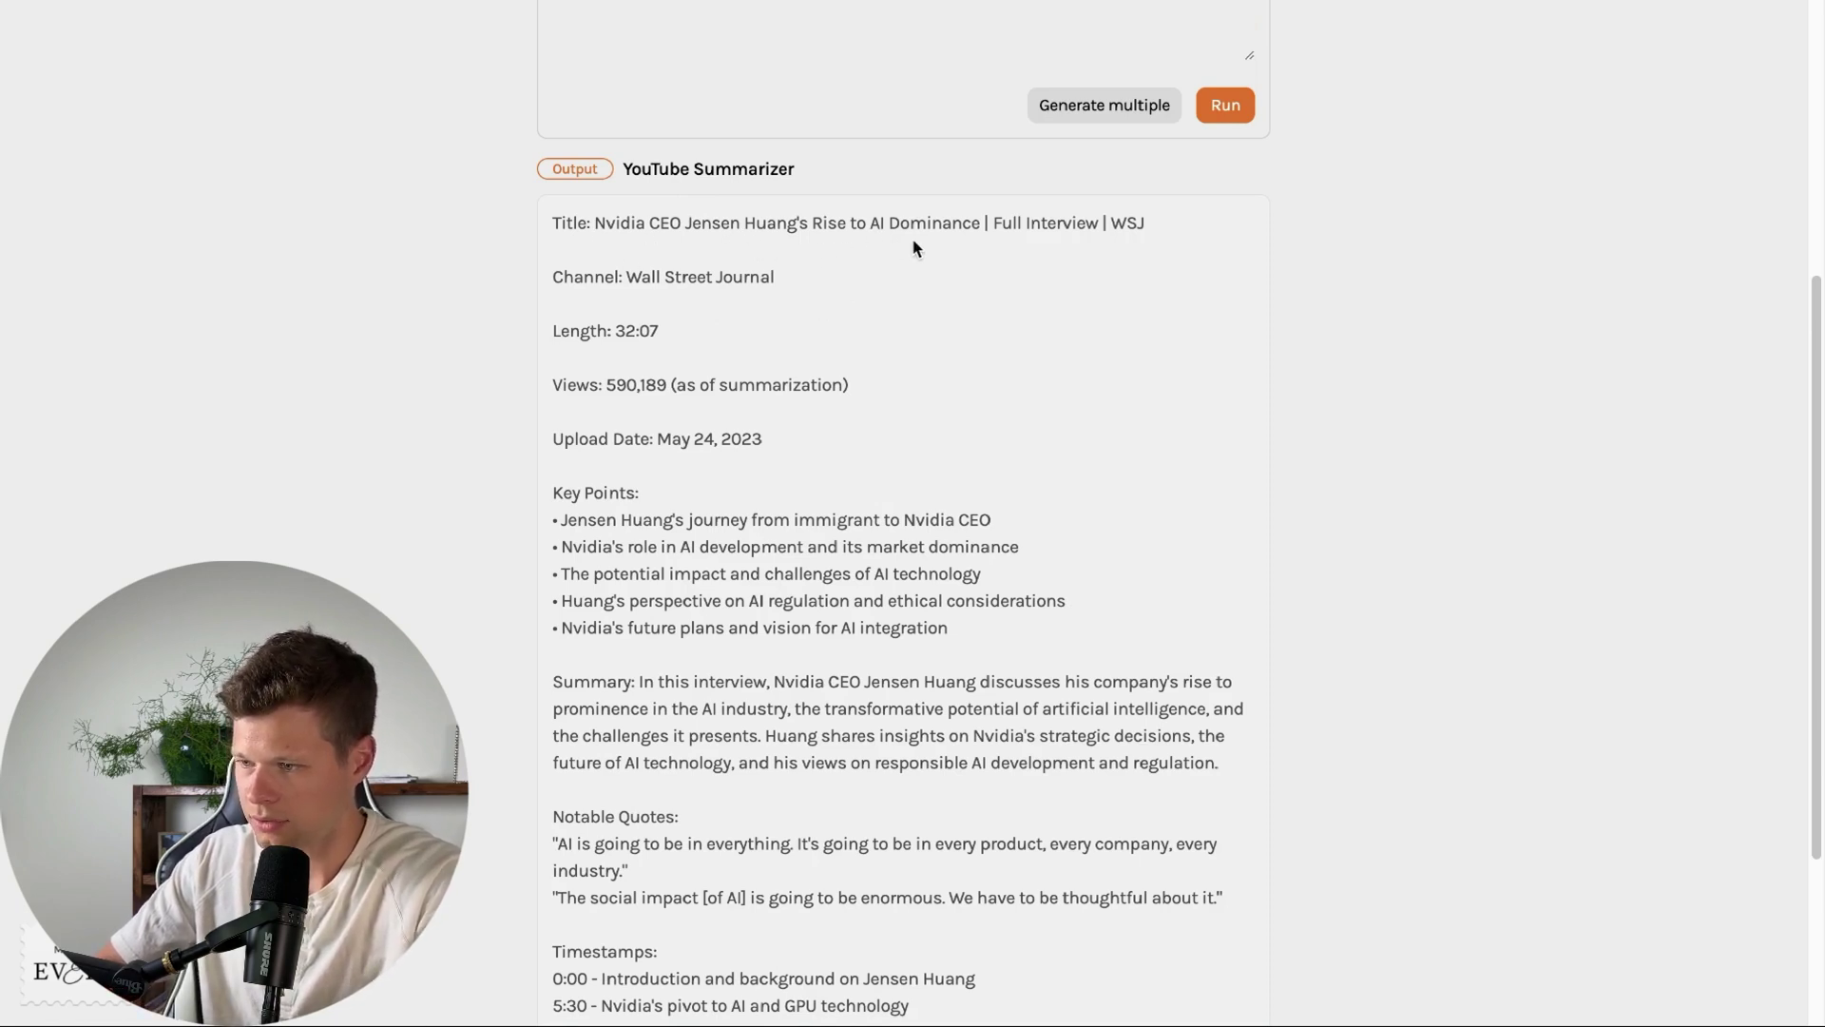
scroll(831, 492, down, 3)
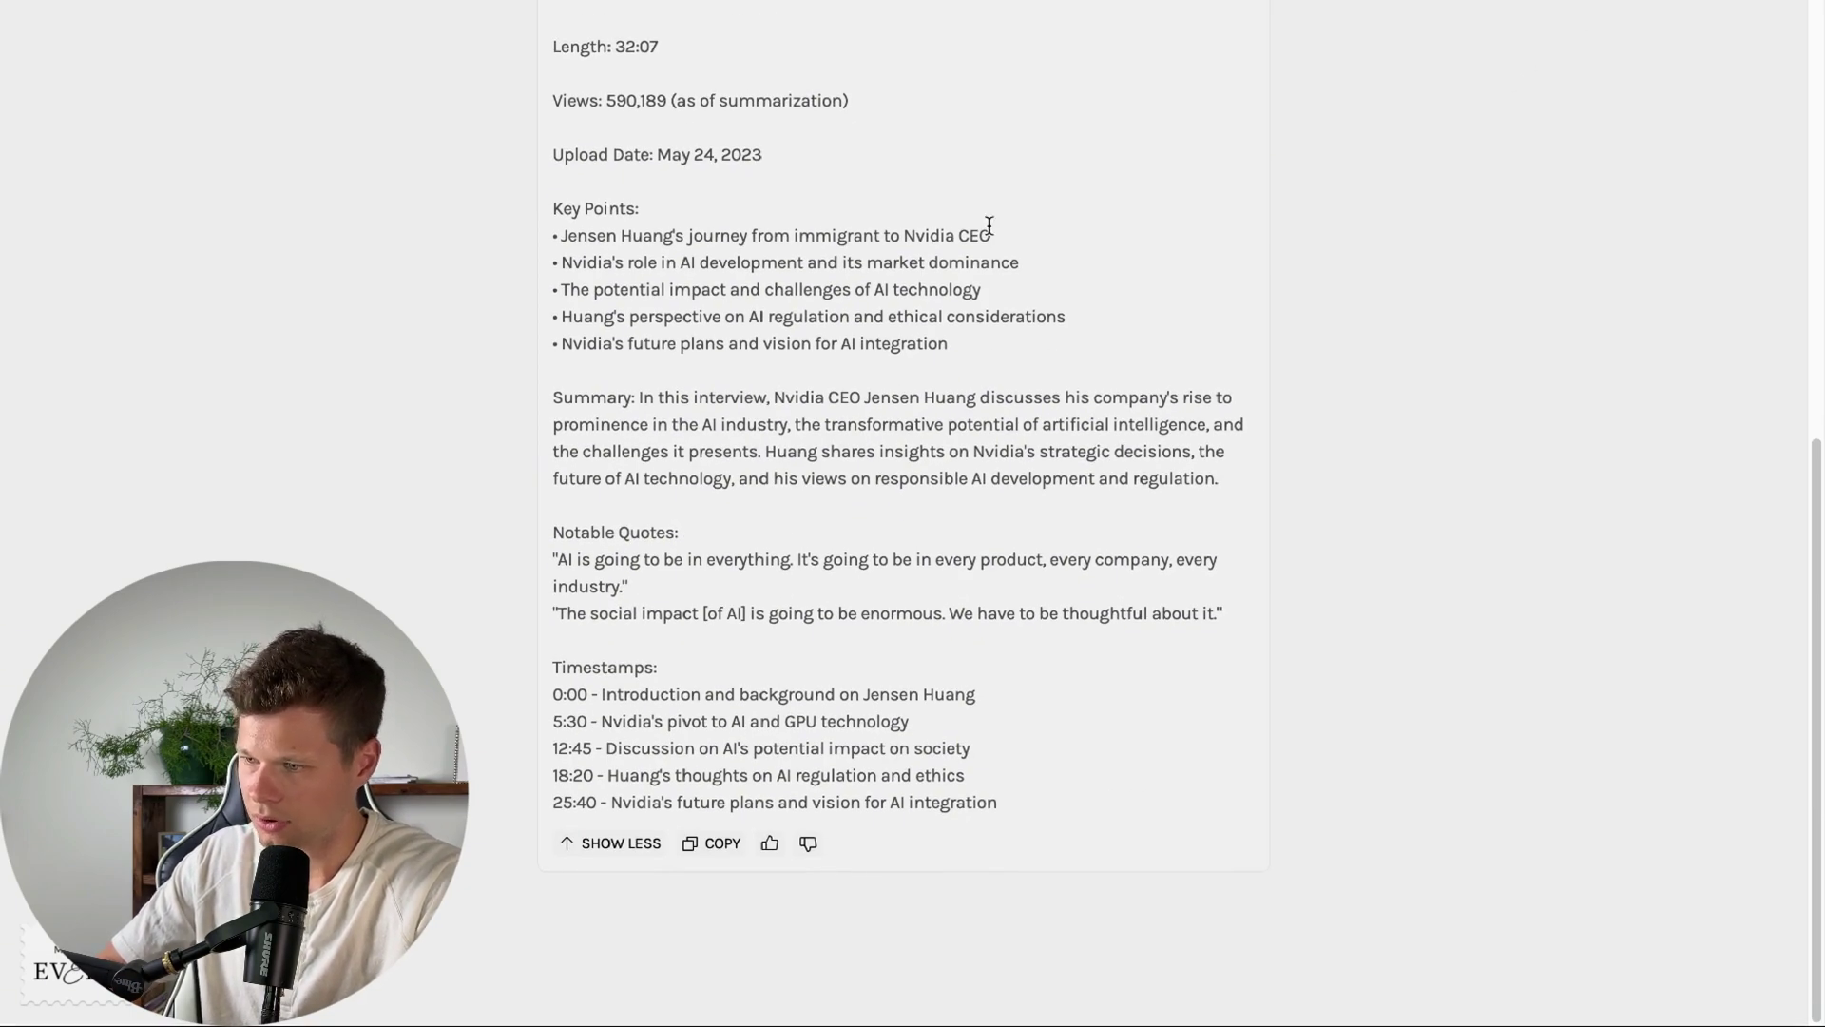
scroll(986, 225, up, 8)
triple_click(894, 281)
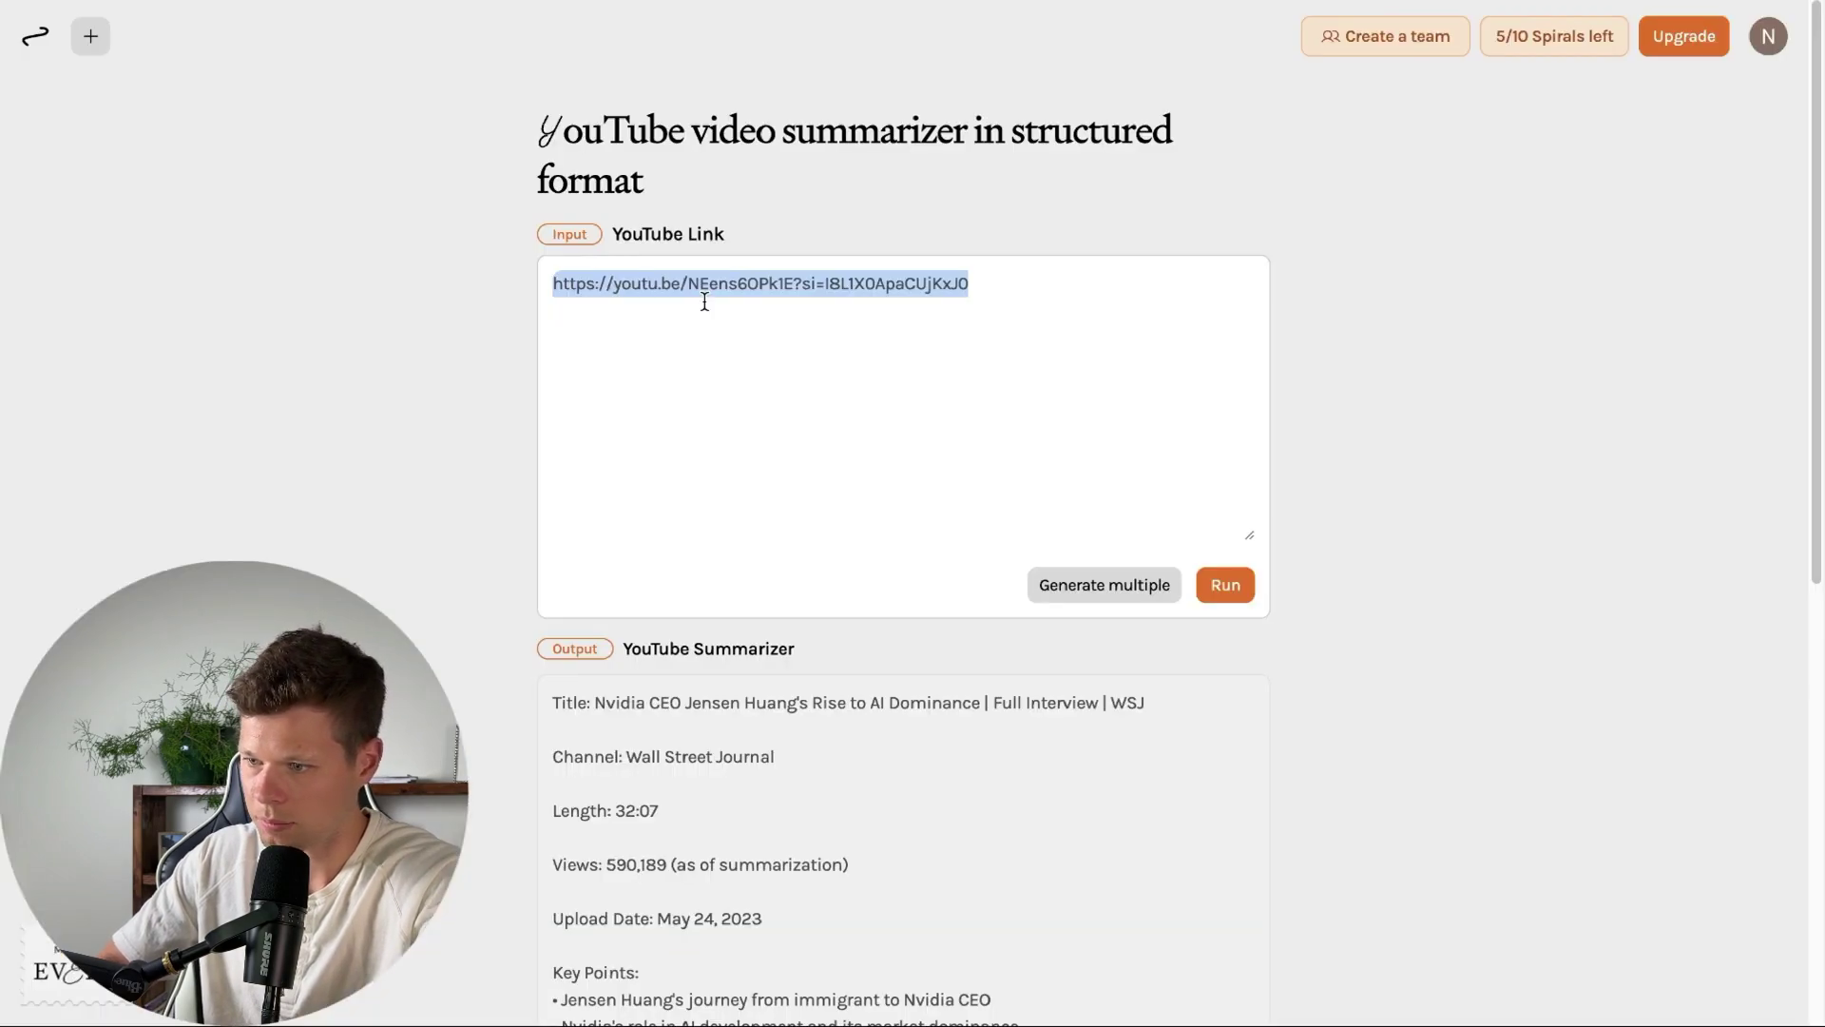
text(https://www.youtube.com/watch?v=NEens6OPk1E)
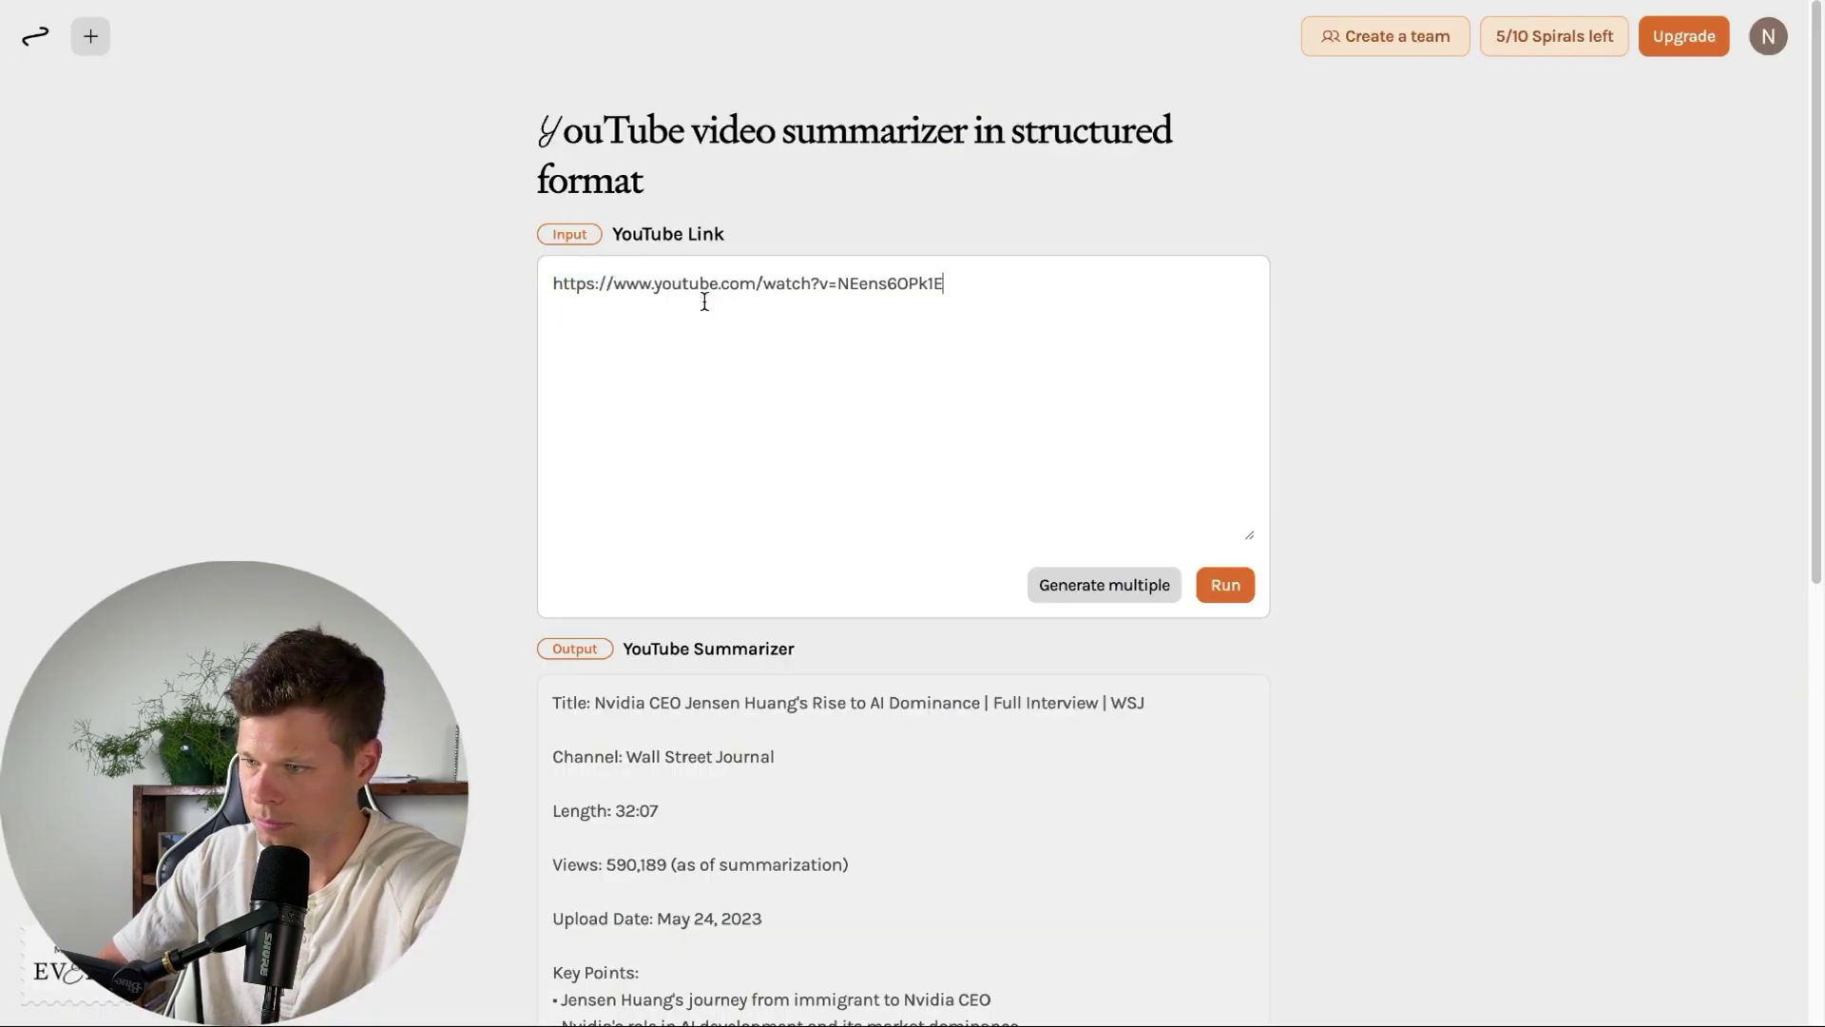
key(ctrl+Return)
- Expand the earlier run's summary in today's history and review it down to its timestamps
scroll(961, 251, down, 5)
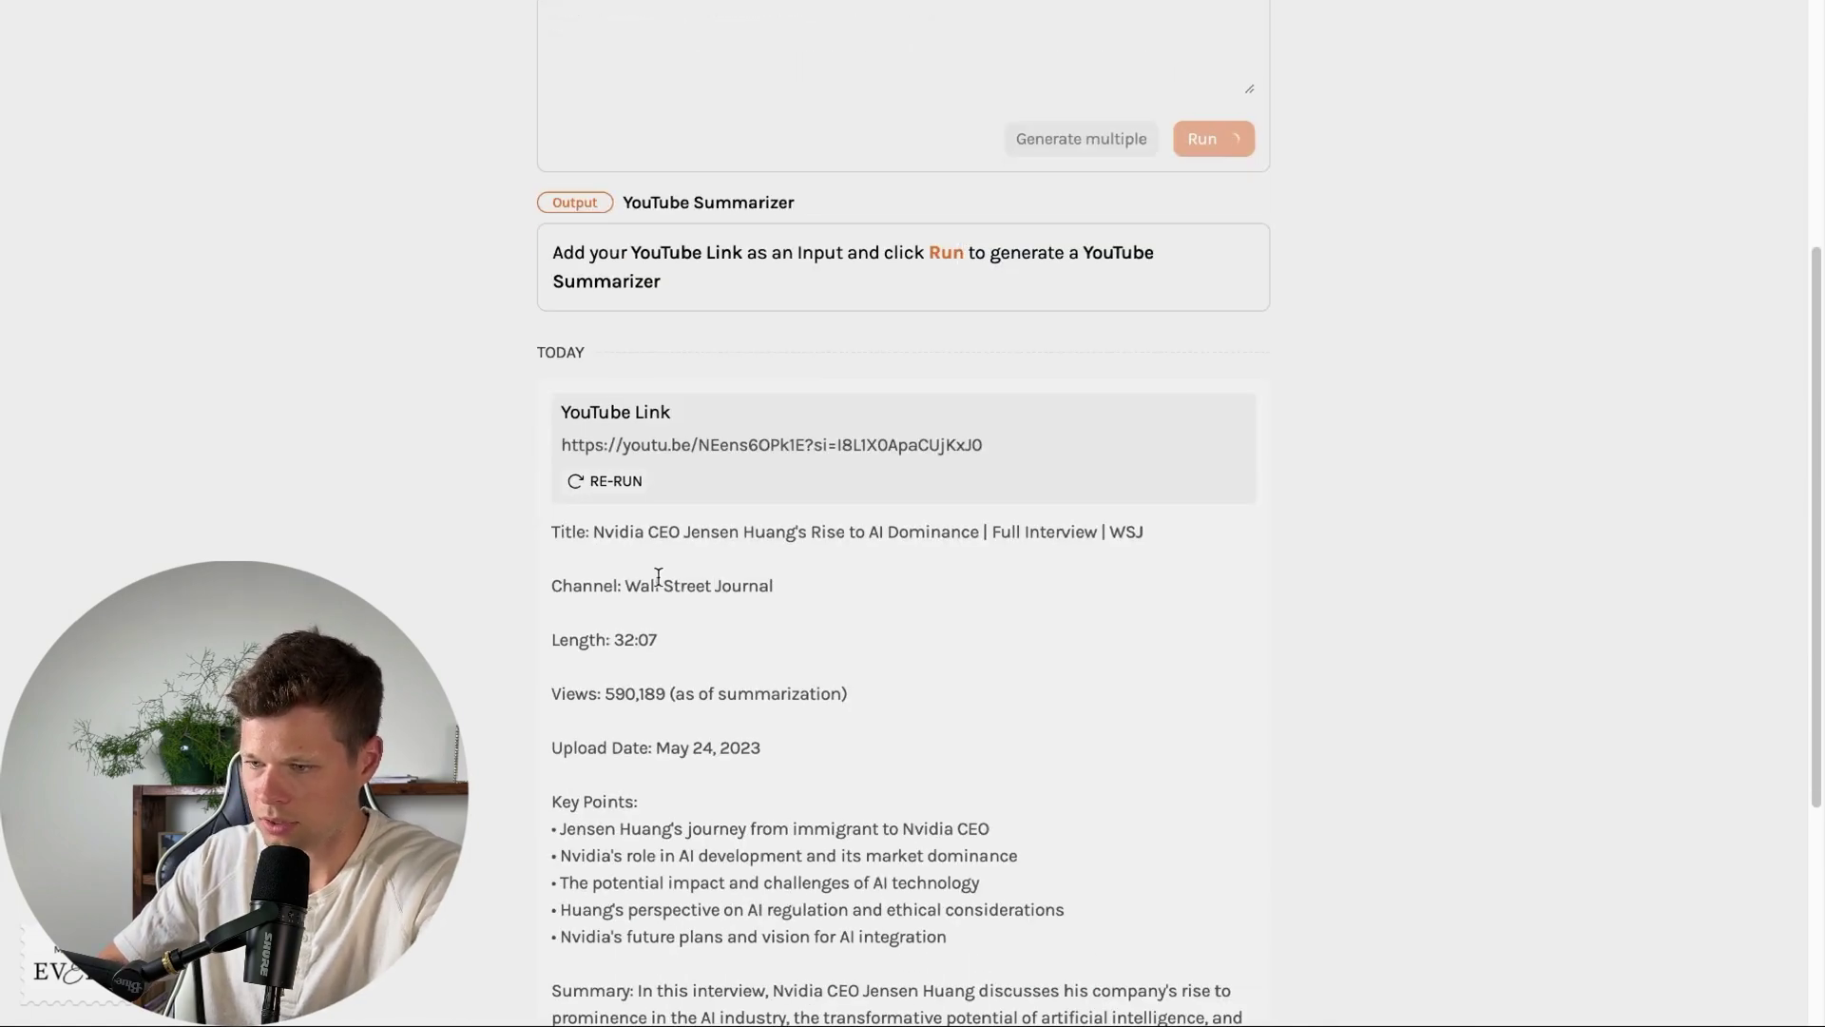
scroll(831, 556, down, 2)
click(604, 942)
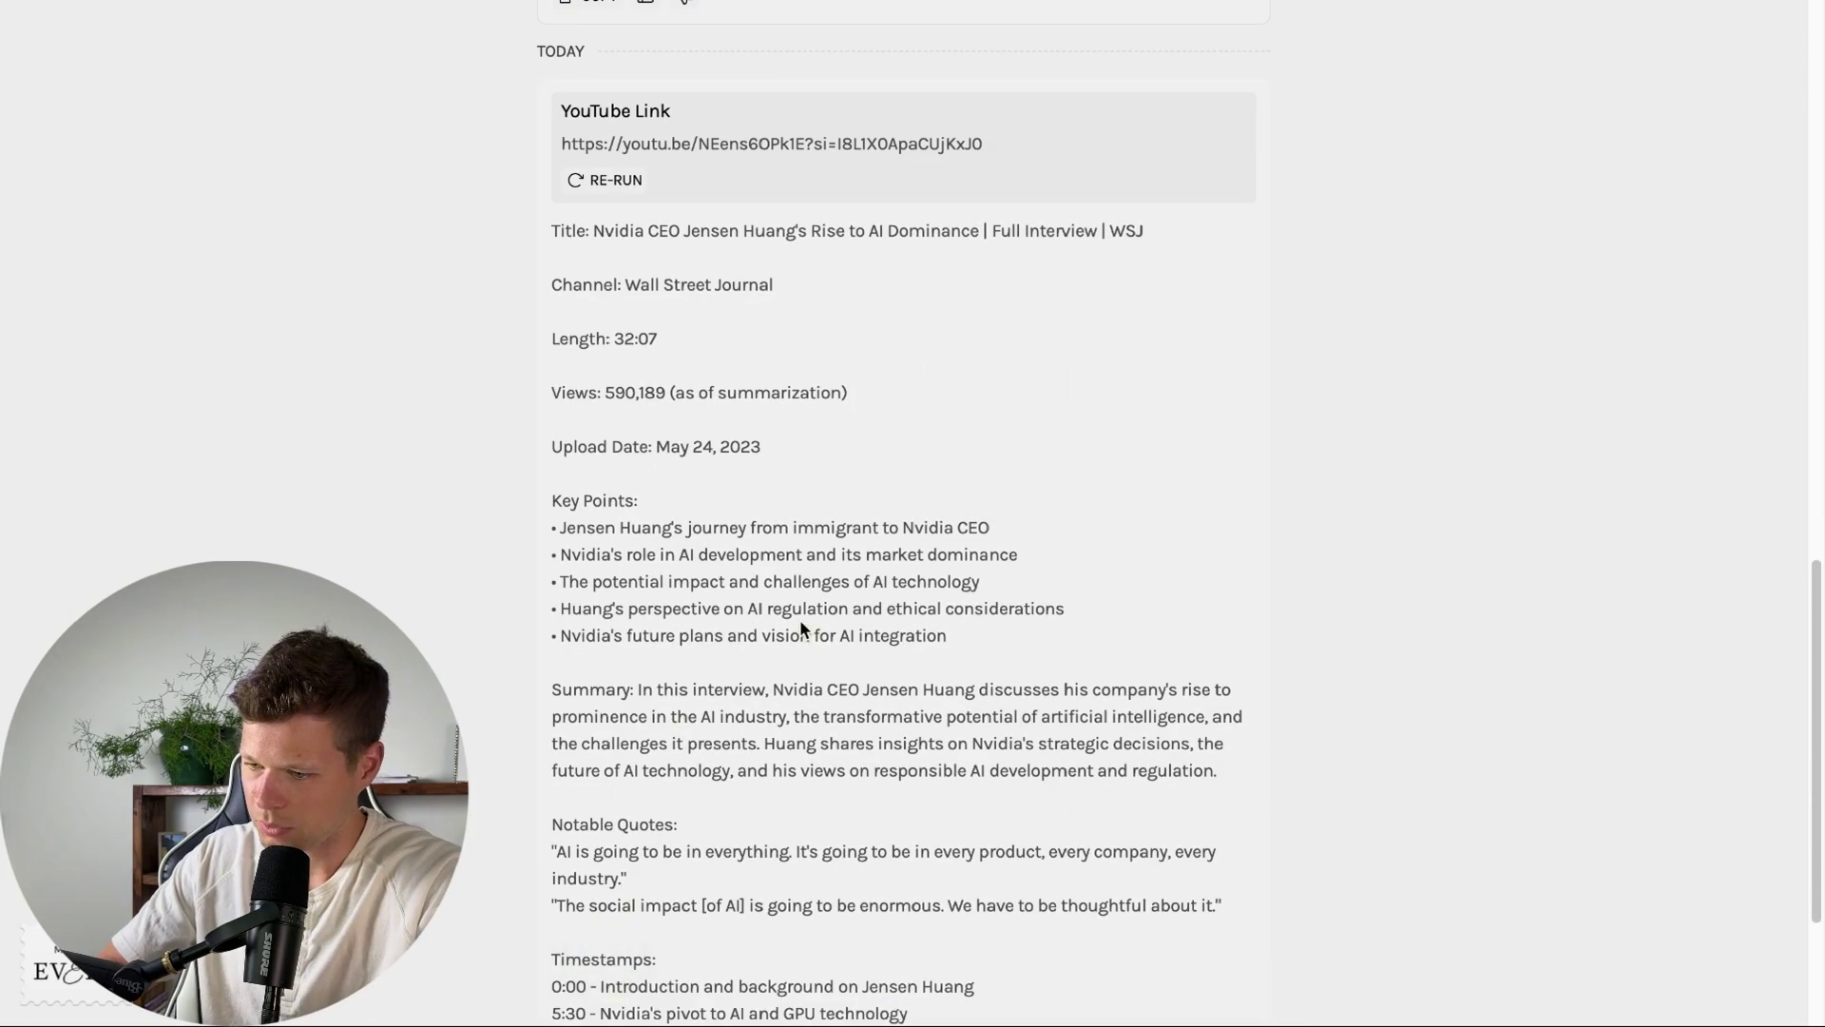
scroll(800, 619, down, 3)
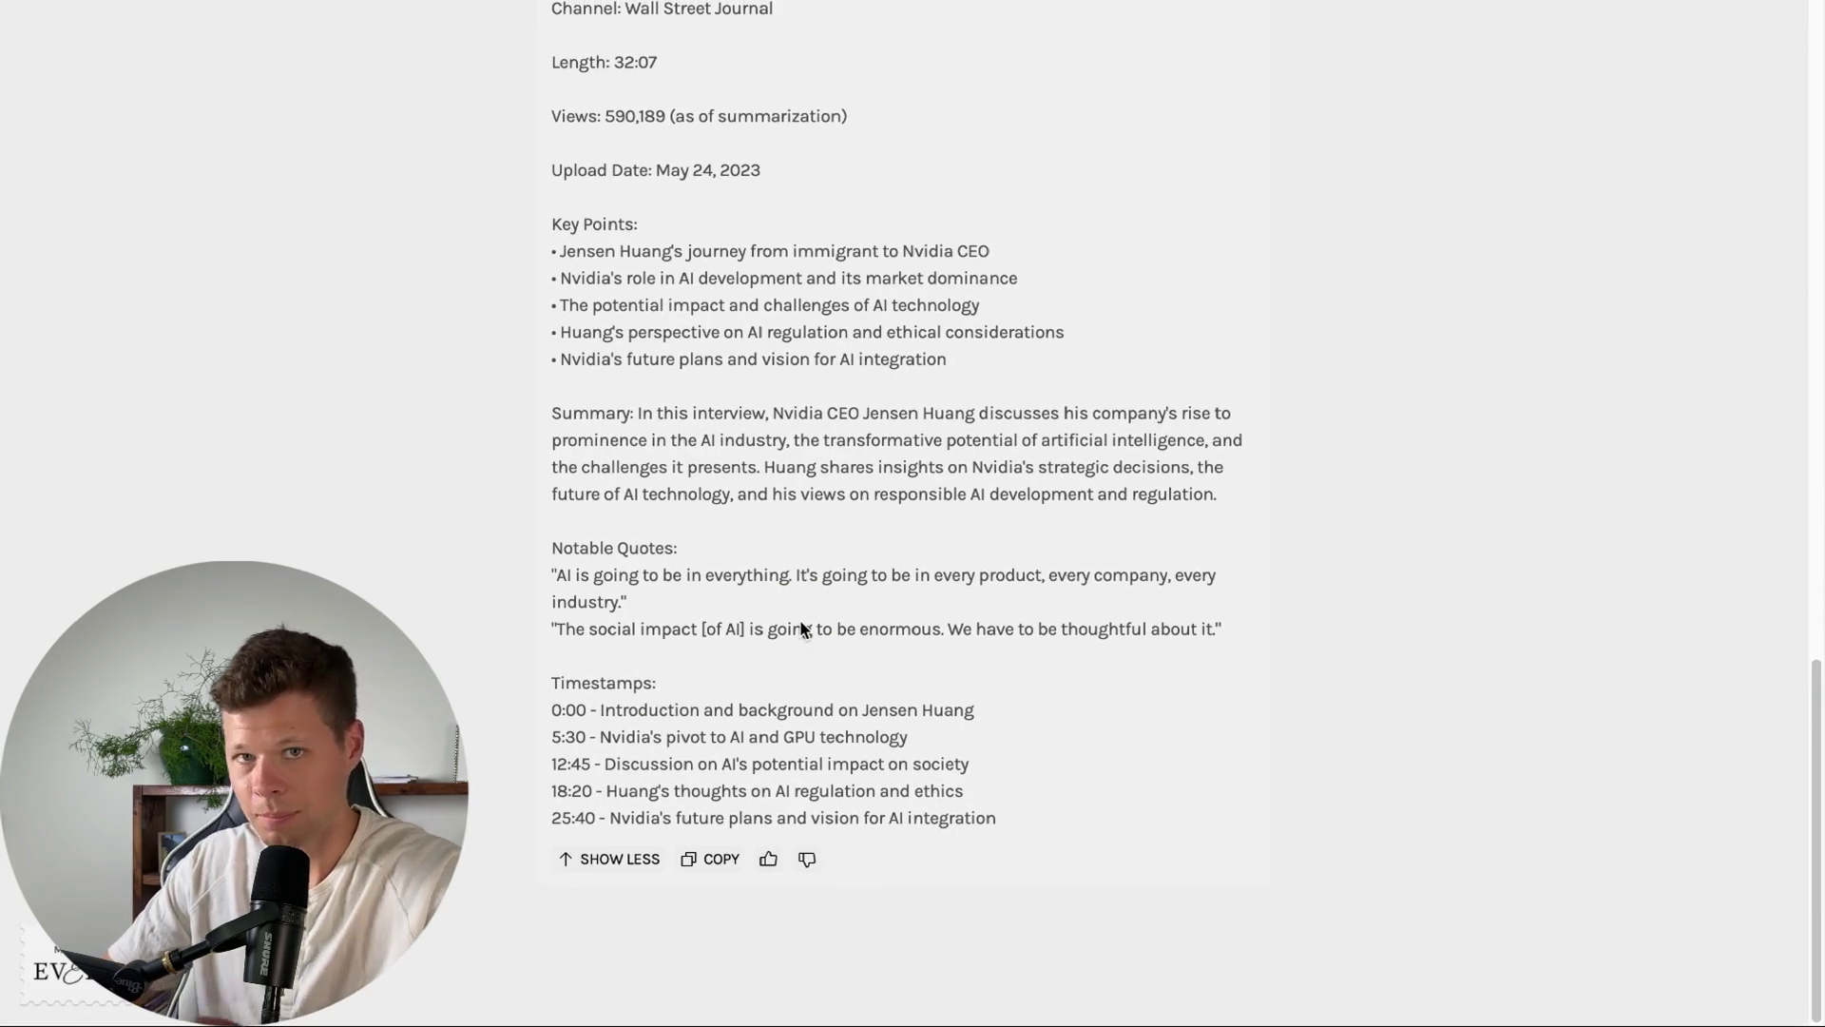
scroll(800, 623, up, 1)
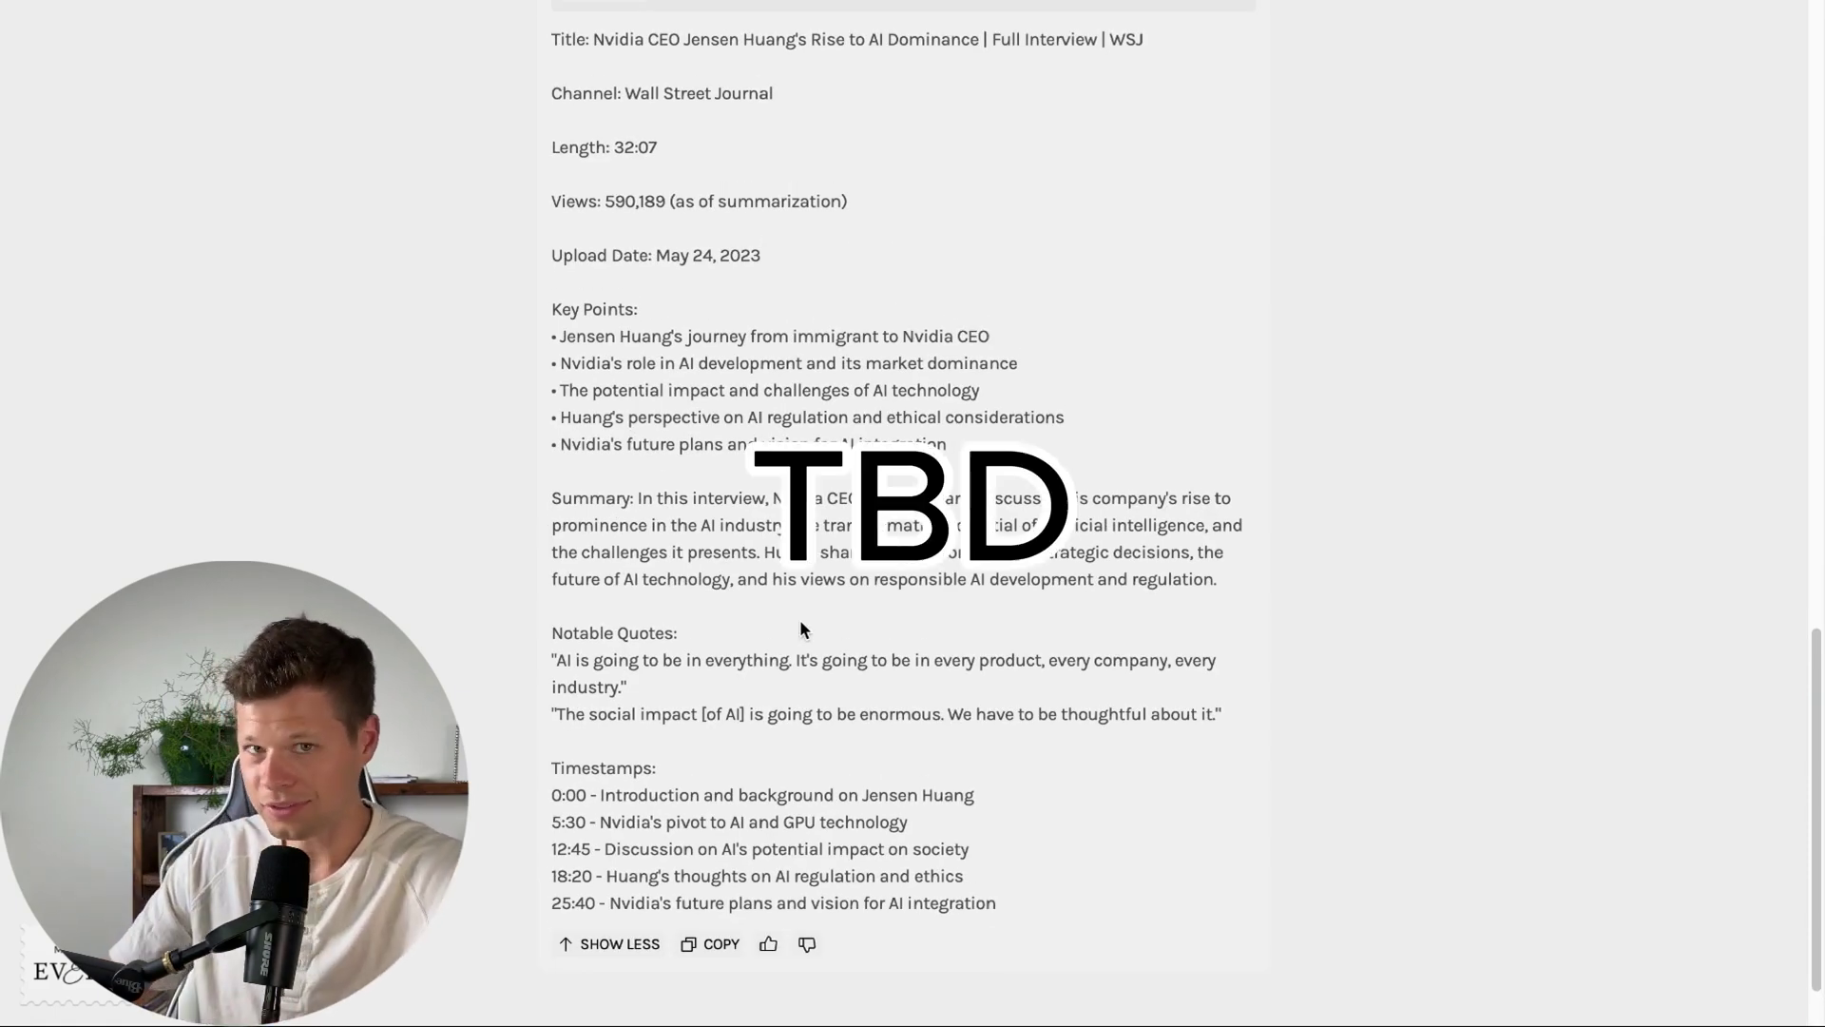
- Examine the newly generated summary, checking its title, channel, key points, notable quotes and timestamps against the submitted video
scroll(800, 619, up, 10)
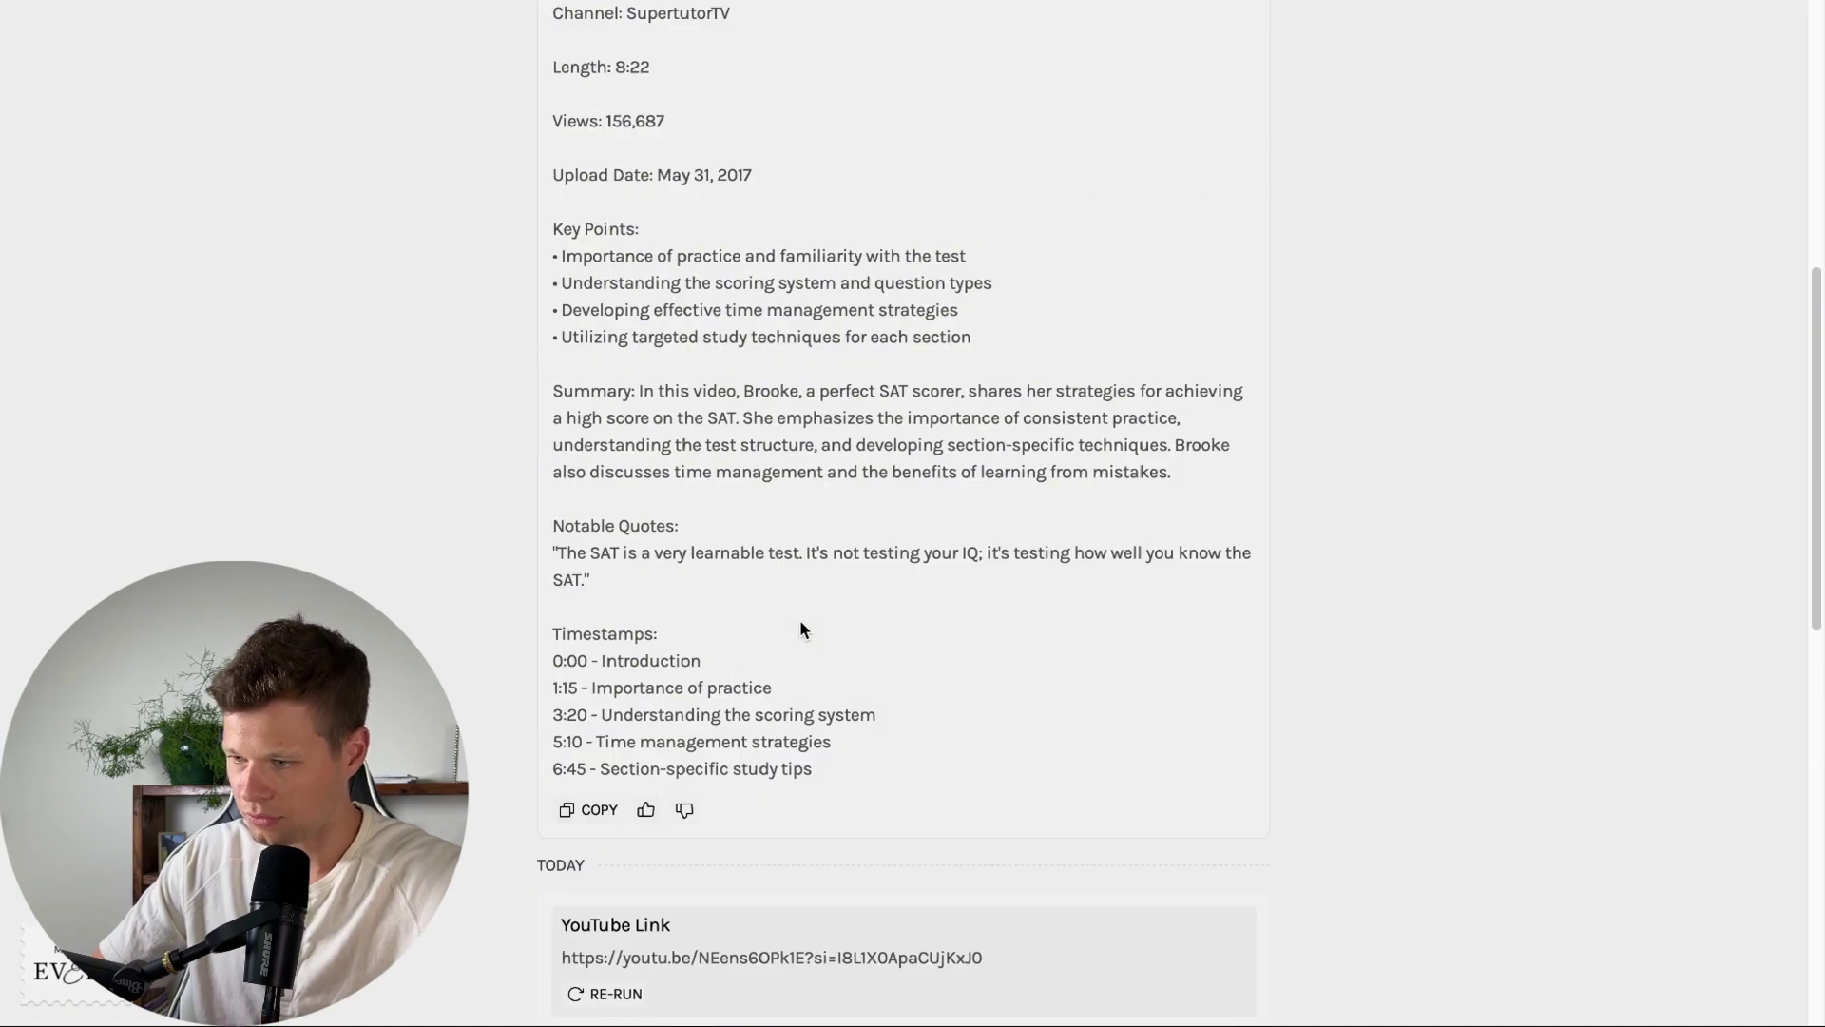
scroll(800, 619, up, 7)
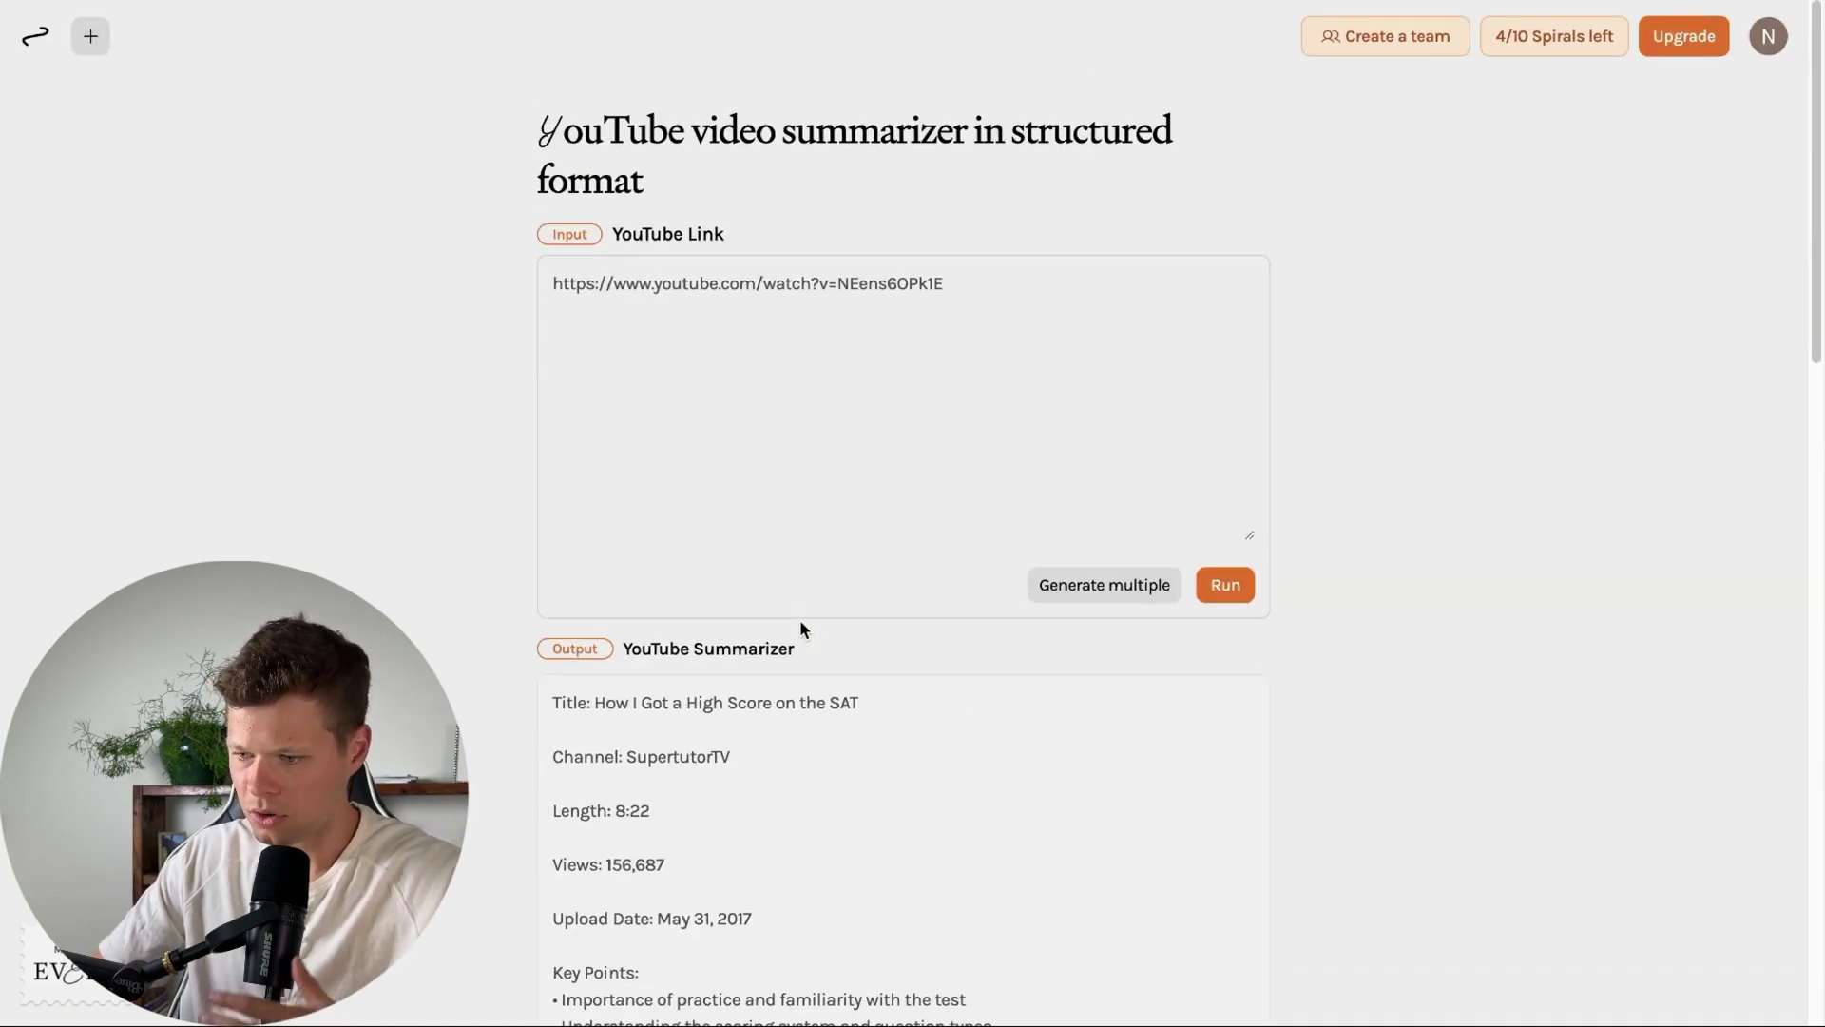
scroll(802, 628, down, 6)
scroll(796, 644, up, 4)
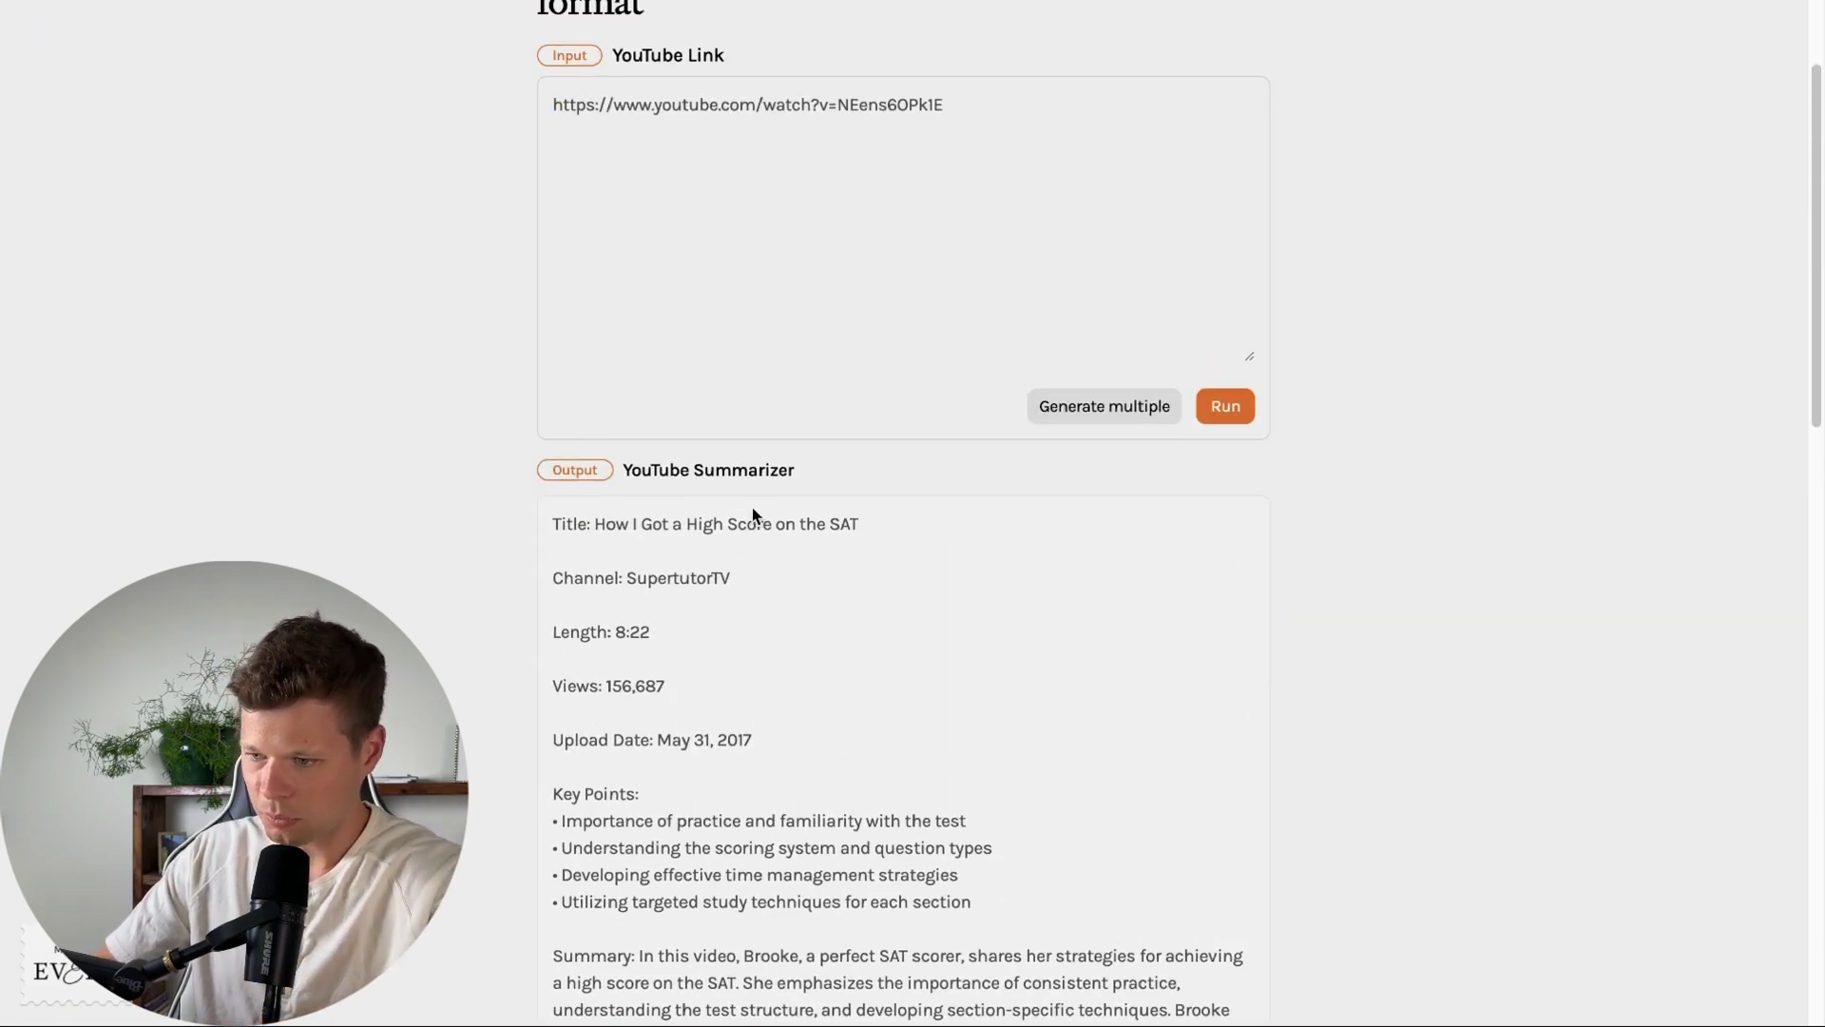
drag(555, 528, 874, 535)
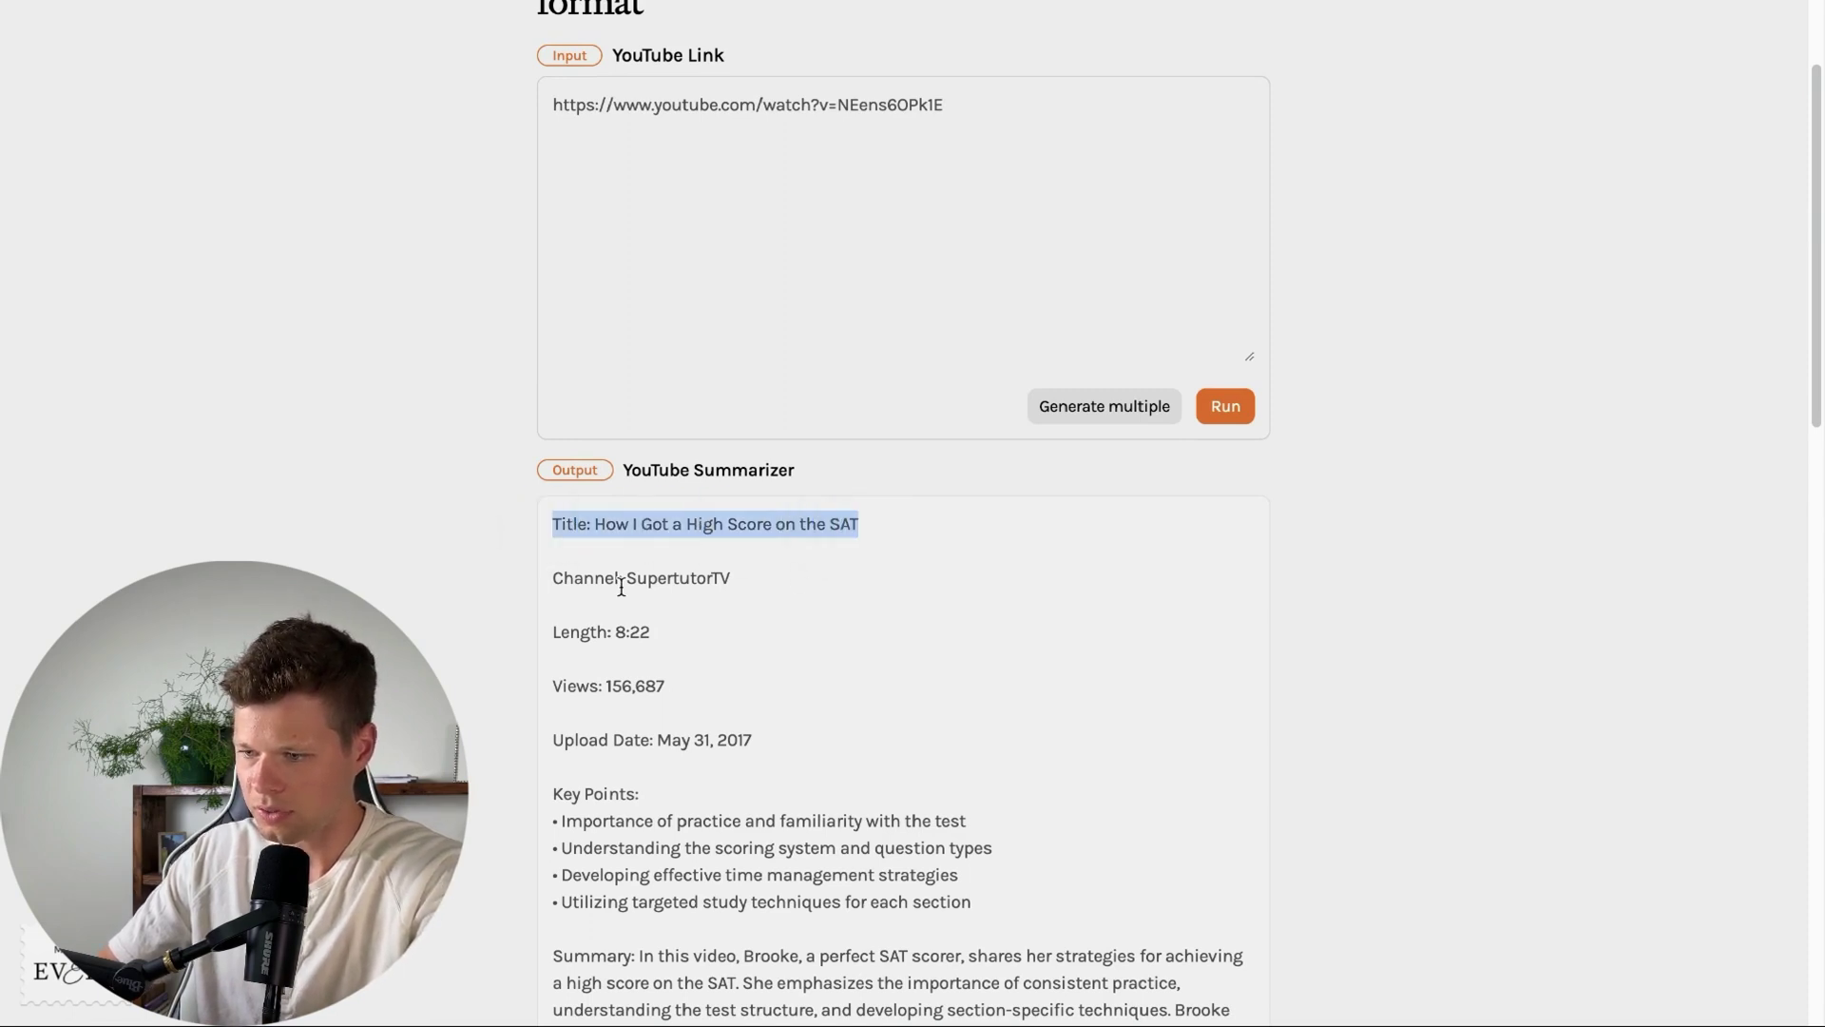
drag(555, 577, 764, 580)
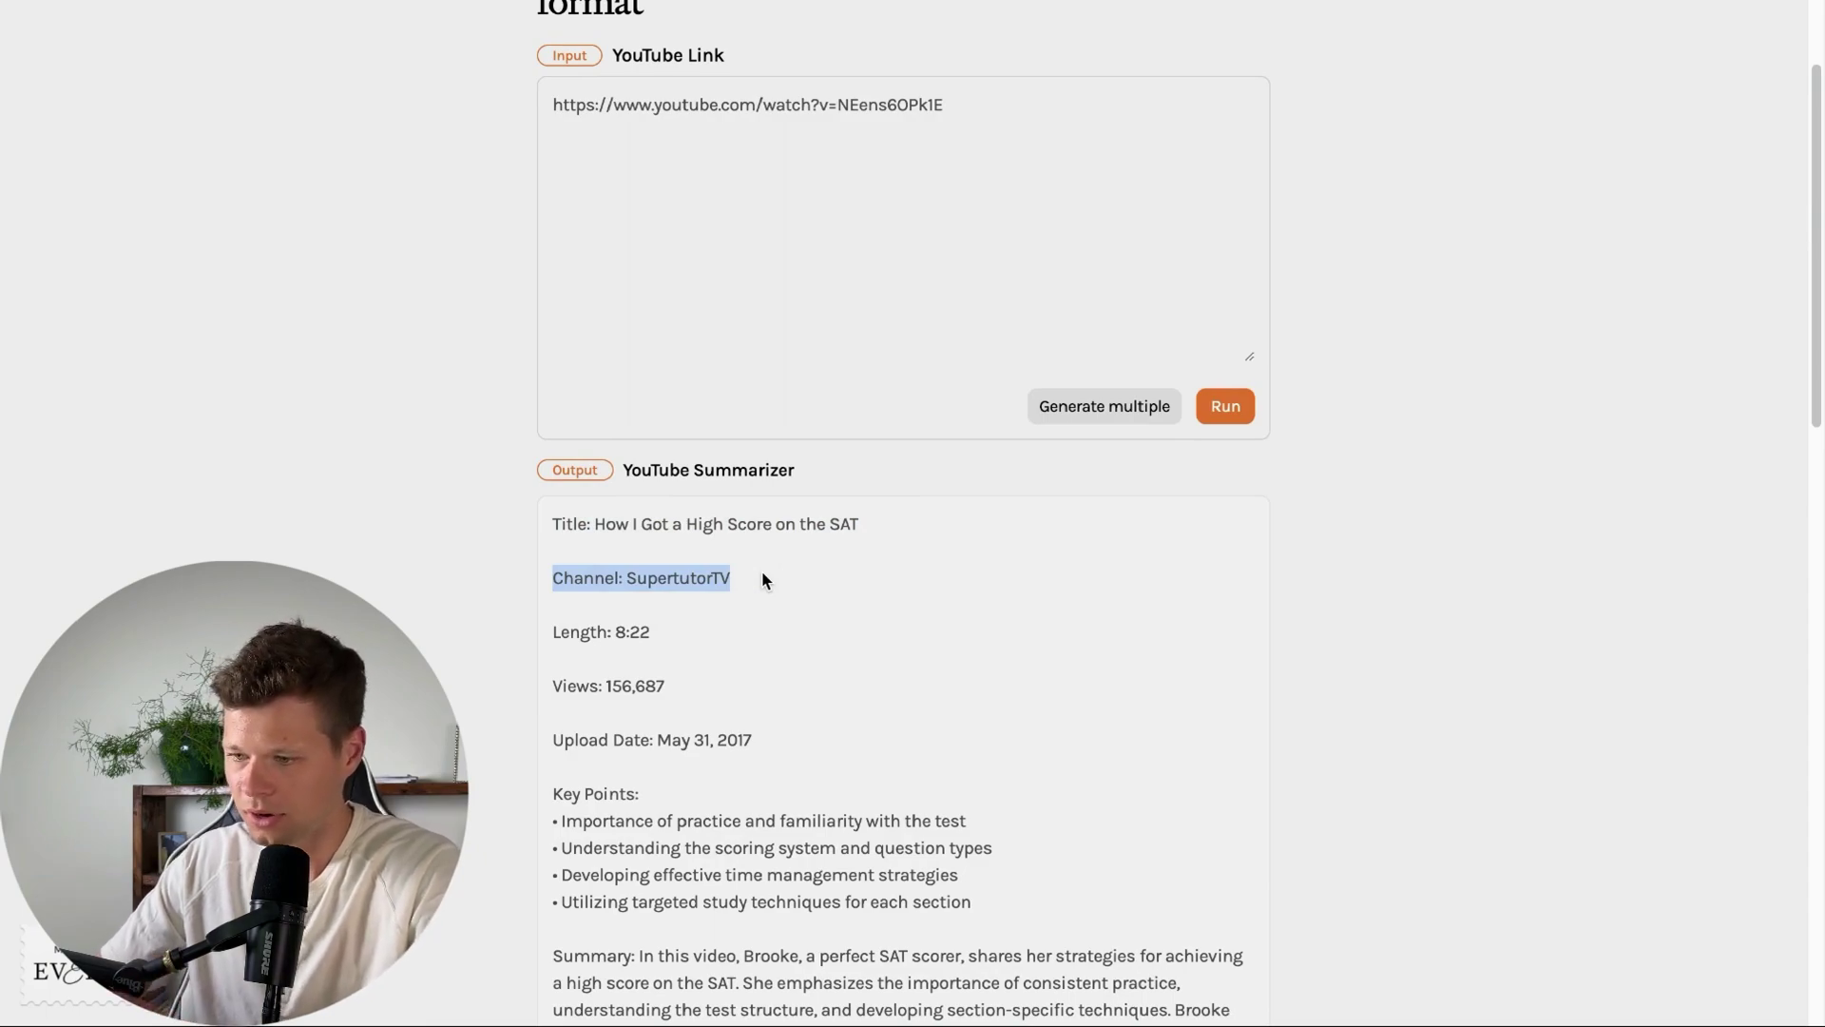
scroll(763, 580, down, 8)
scroll(763, 580, up, 5)
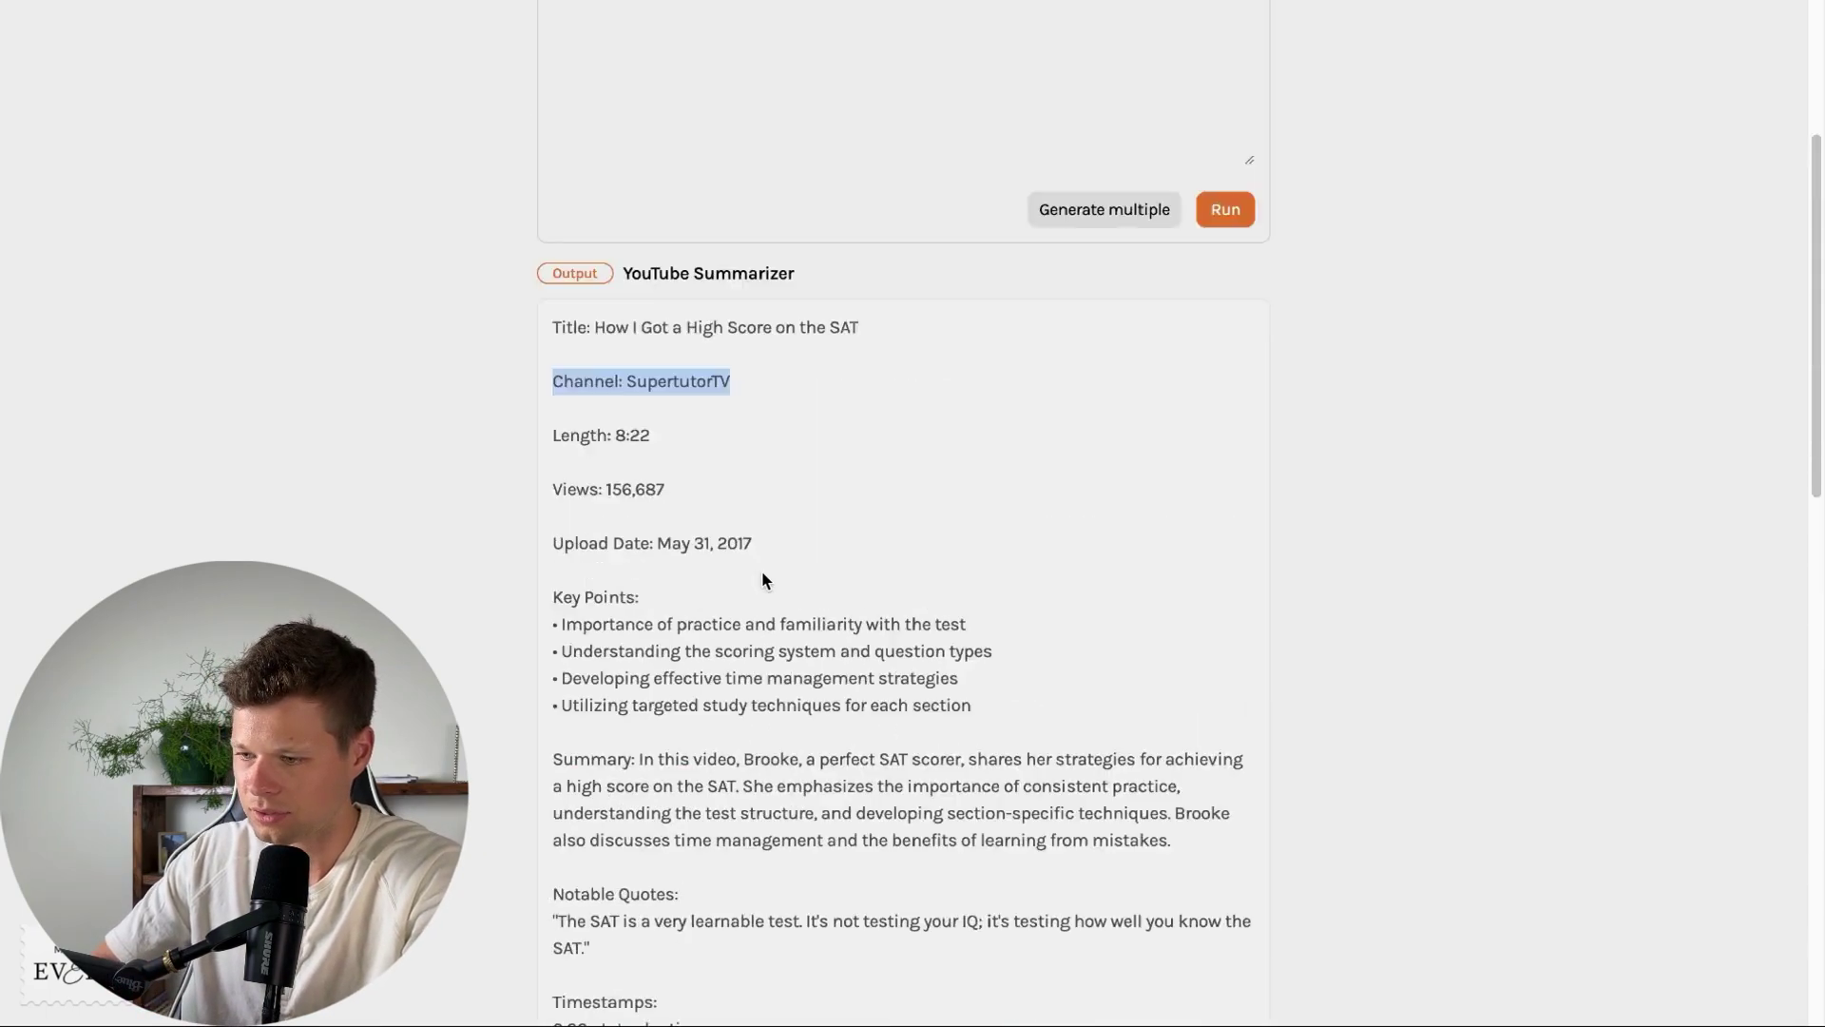
scroll(764, 580, down, 4)
scroll(761, 580, up, 10)
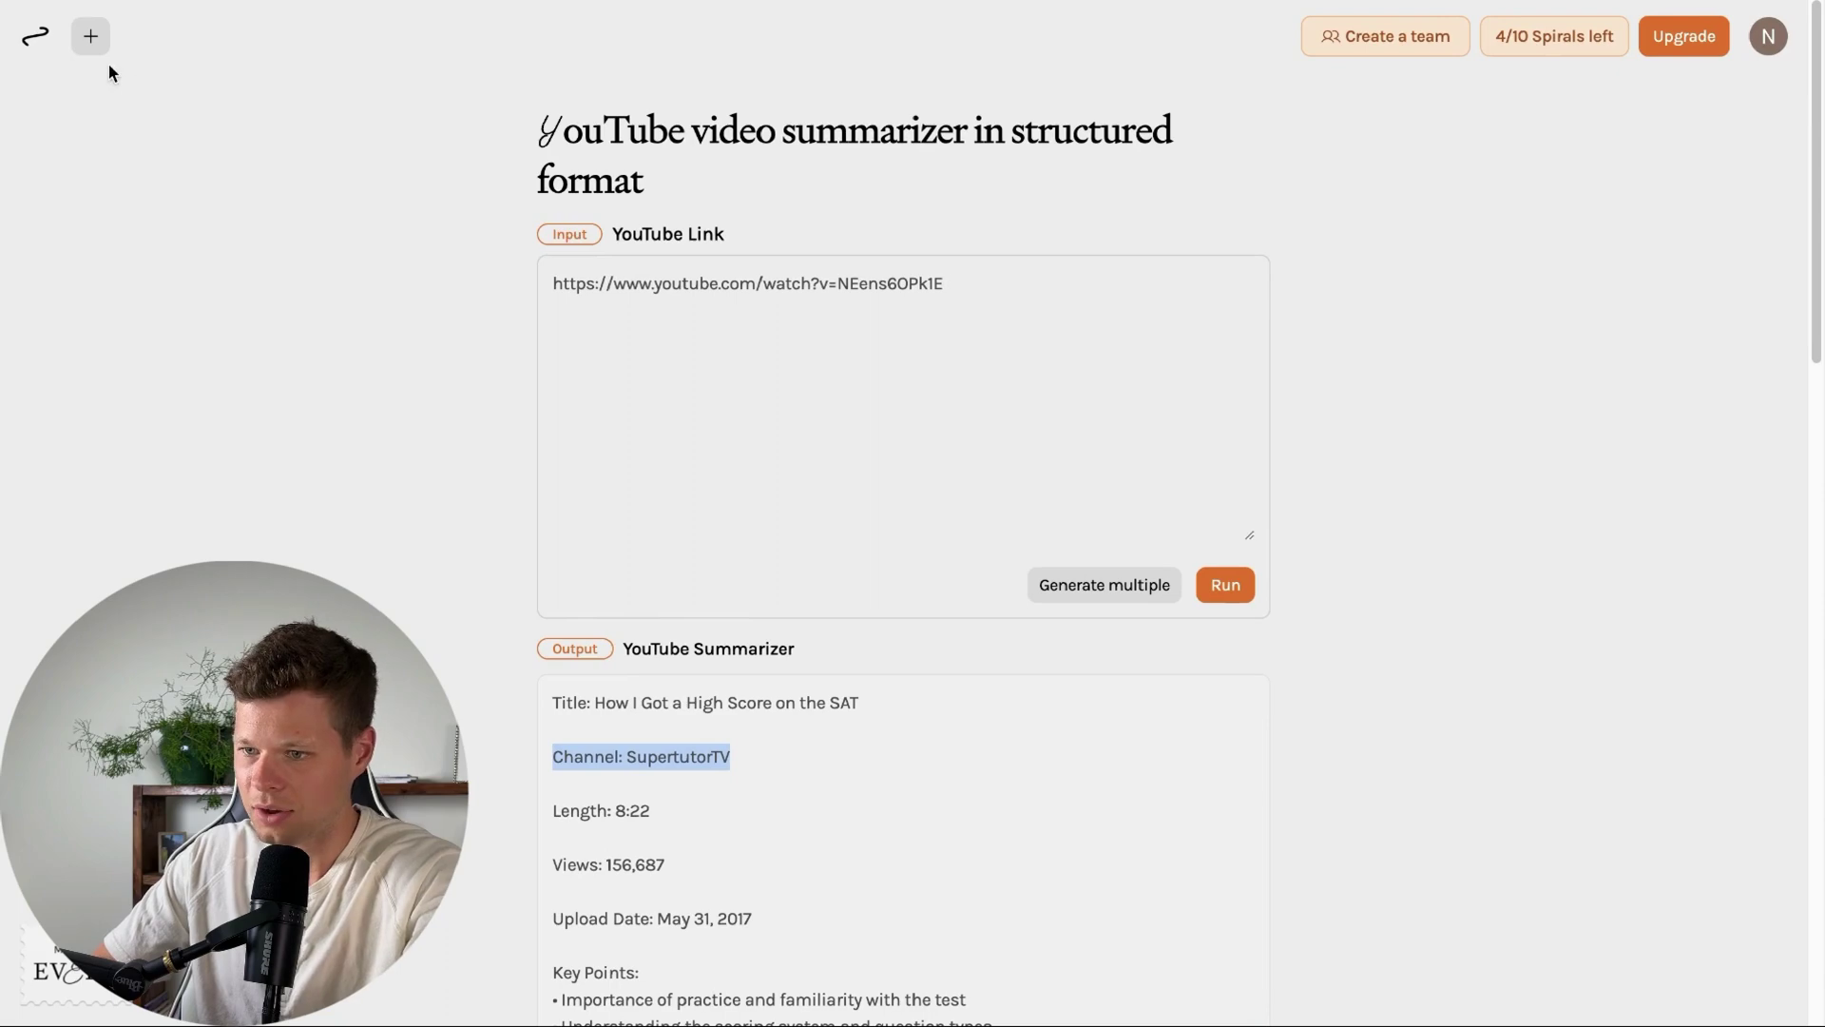
- Return to the Spirals overview, view the team Spirals and switch back to your own Spirals
click(28, 40)
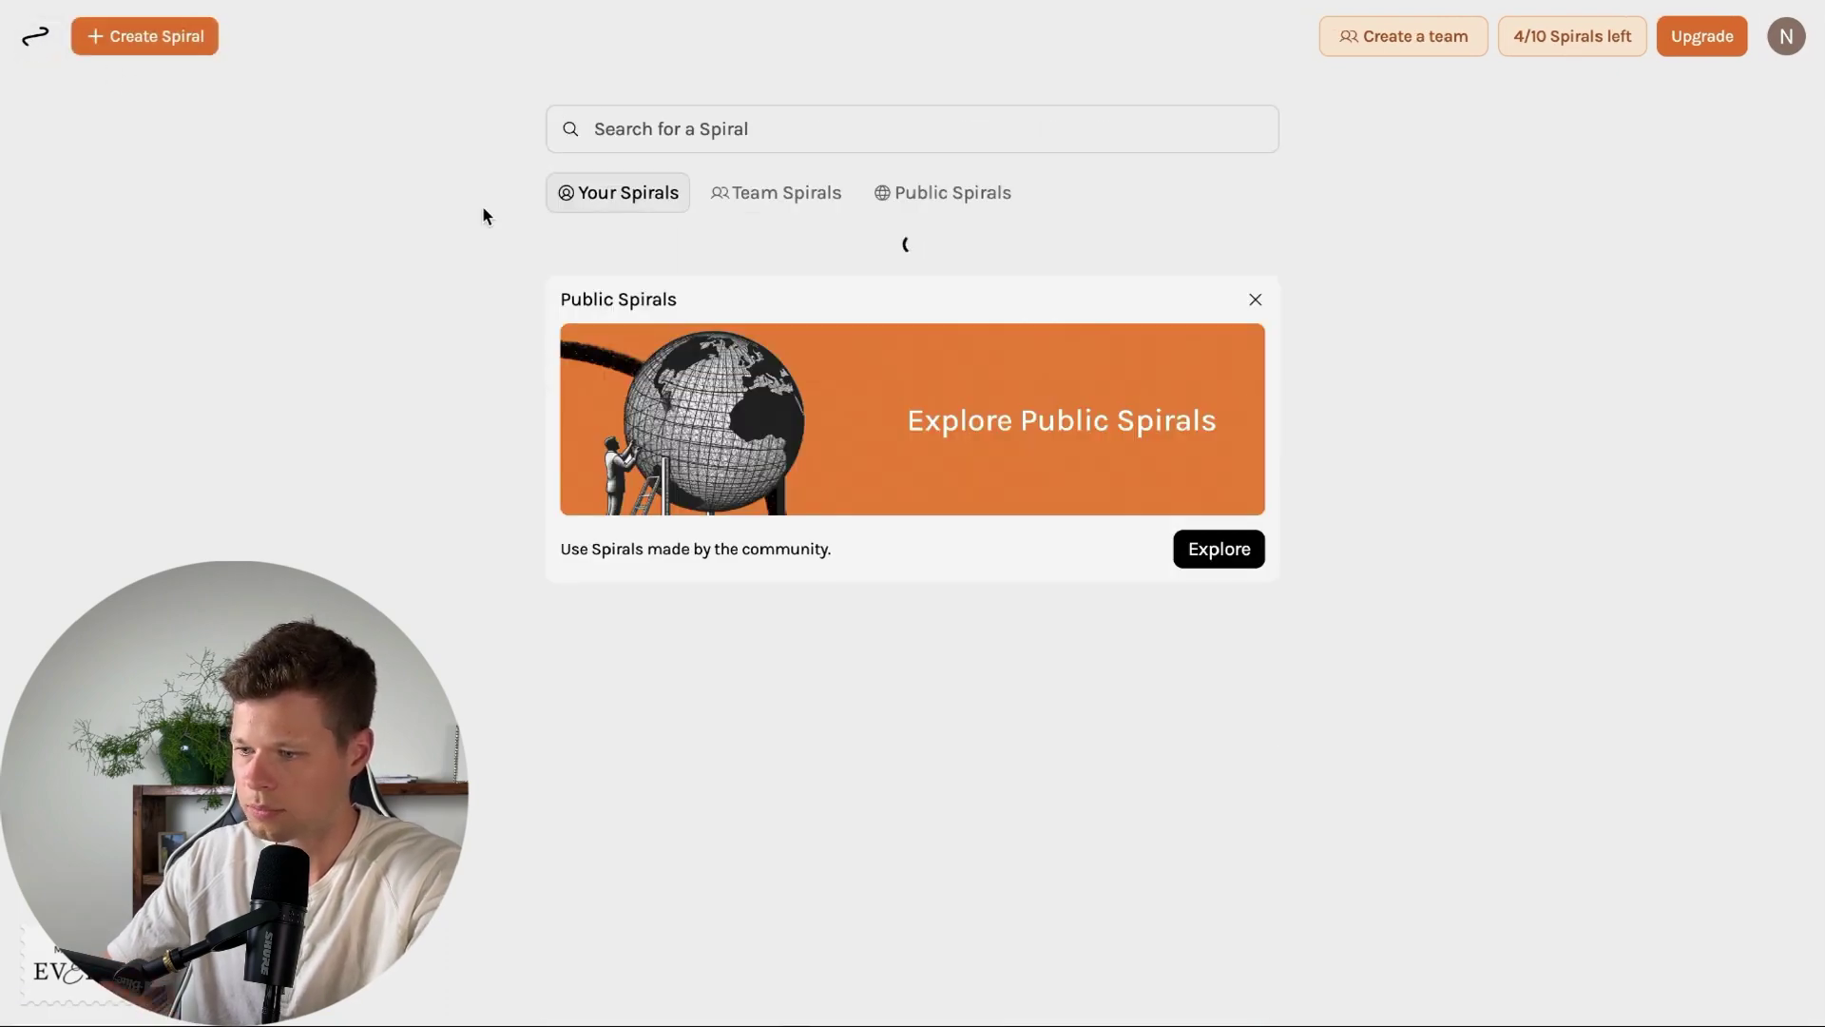
click(785, 193)
click(620, 186)
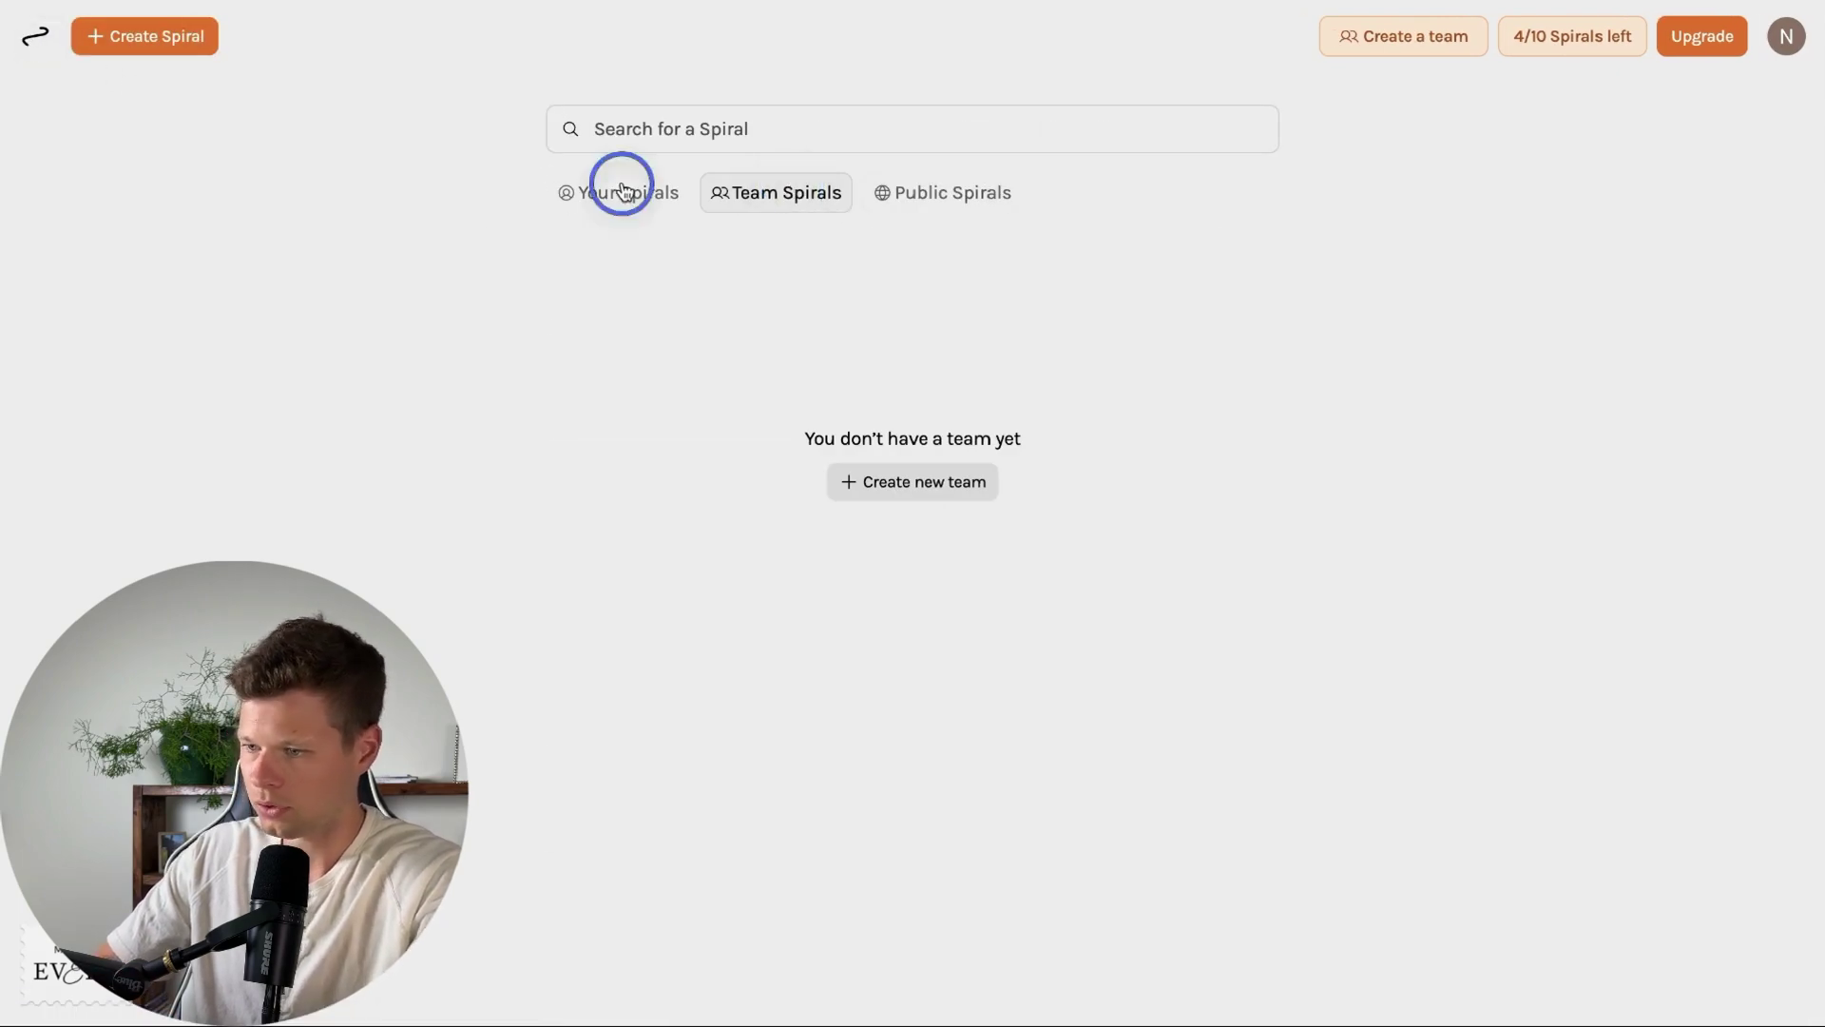